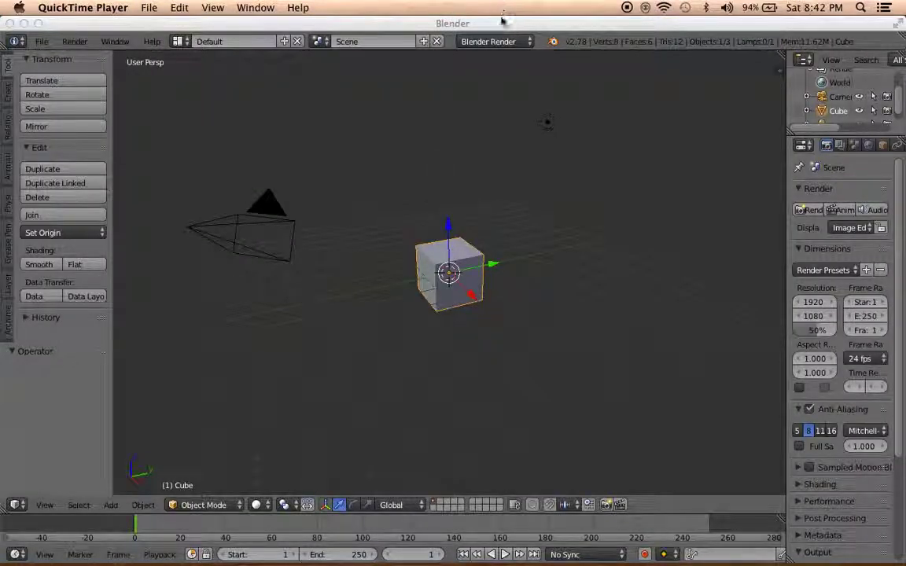
Delete every object in the default scene: cube, camera and lamp
middle_drag(516, 315, 505, 318)
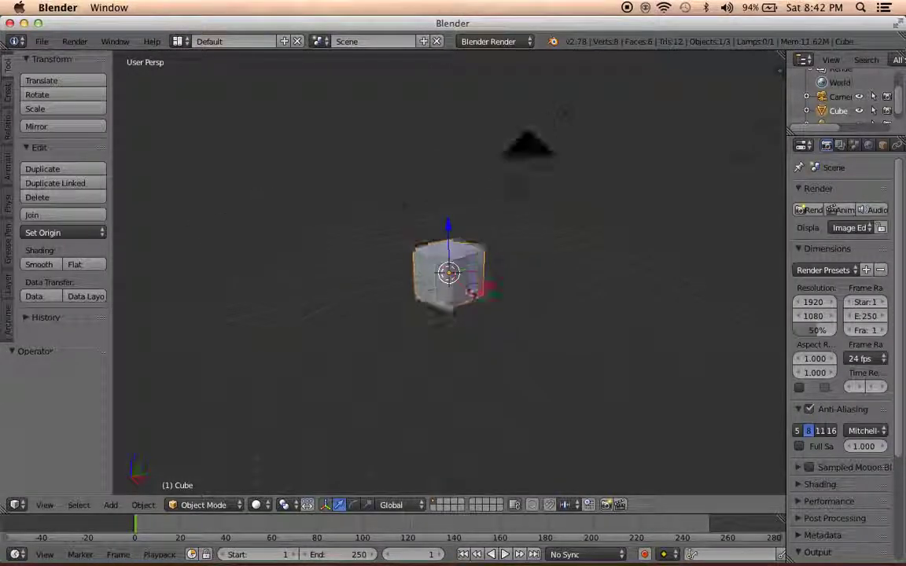
key(a)
key(a)
key(x)
click(504, 316)
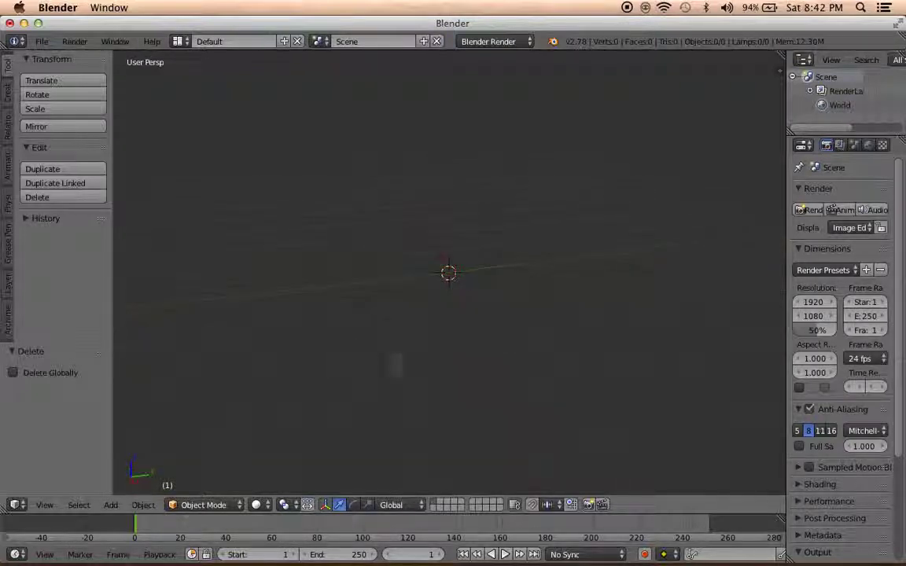
Check the empty scene from front and right views, then return to perspective
key(KP_1)
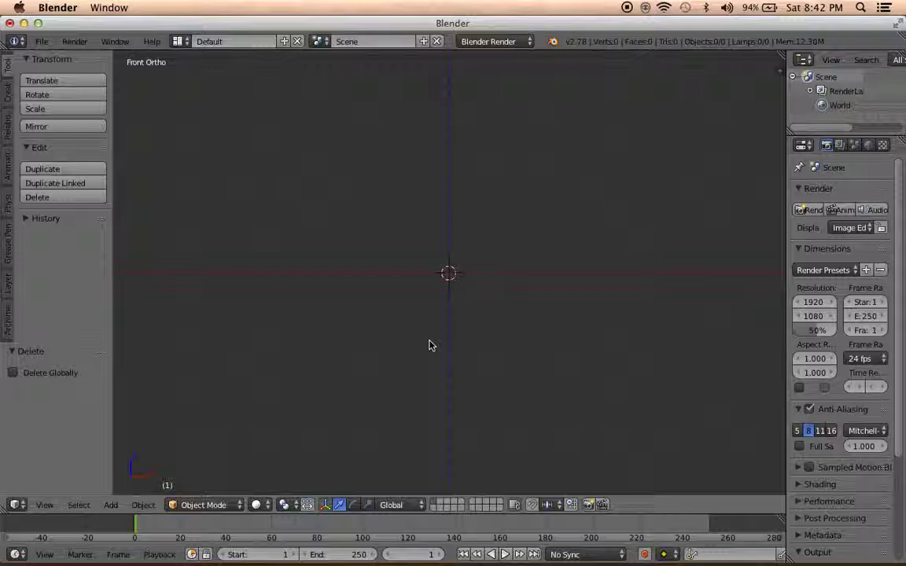
key(KP_3)
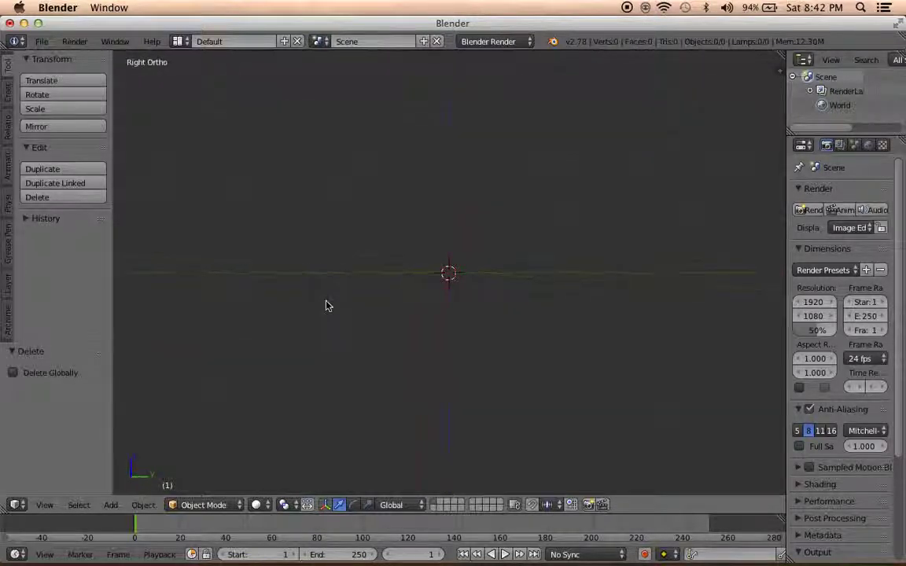
middle_drag(459, 315, 473, 330)
key(KP_5)
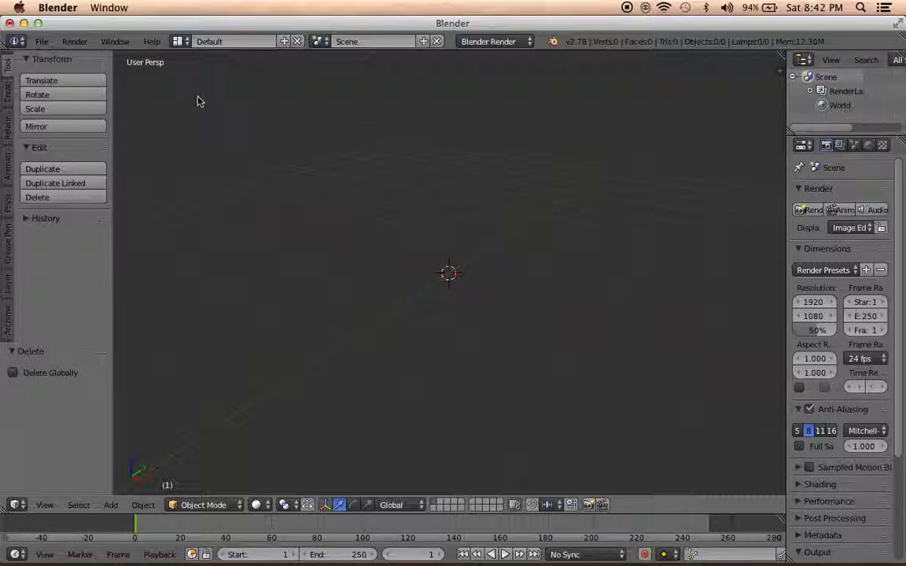
click(42, 41)
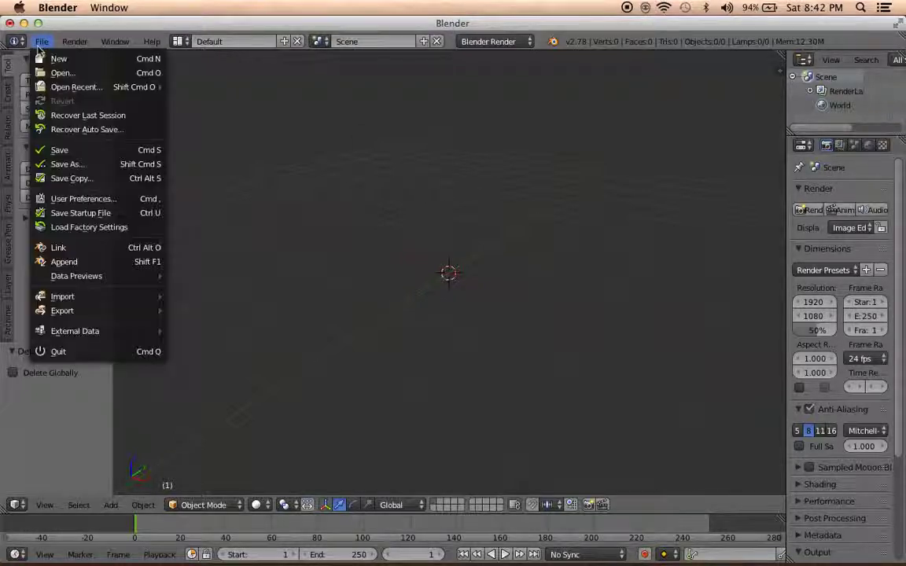
click(108, 201)
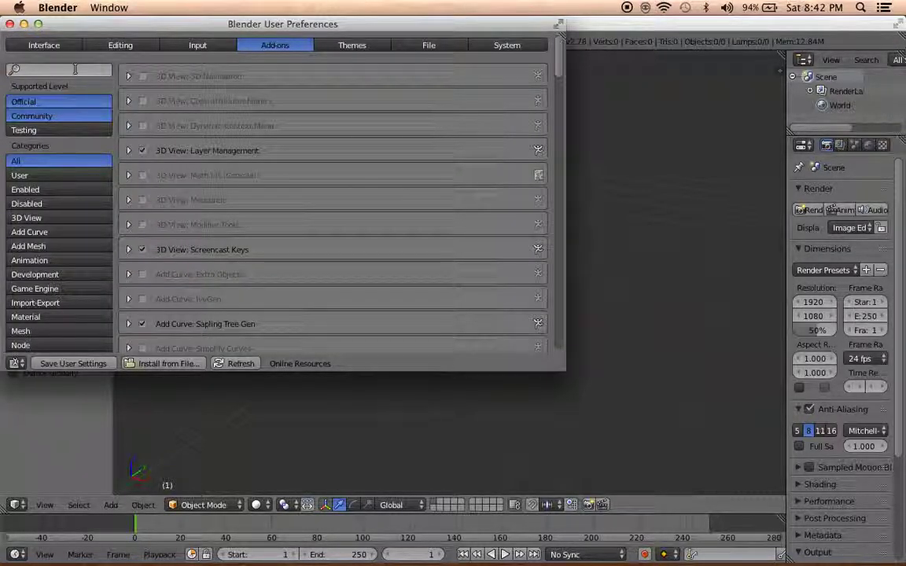
text(archimesh)
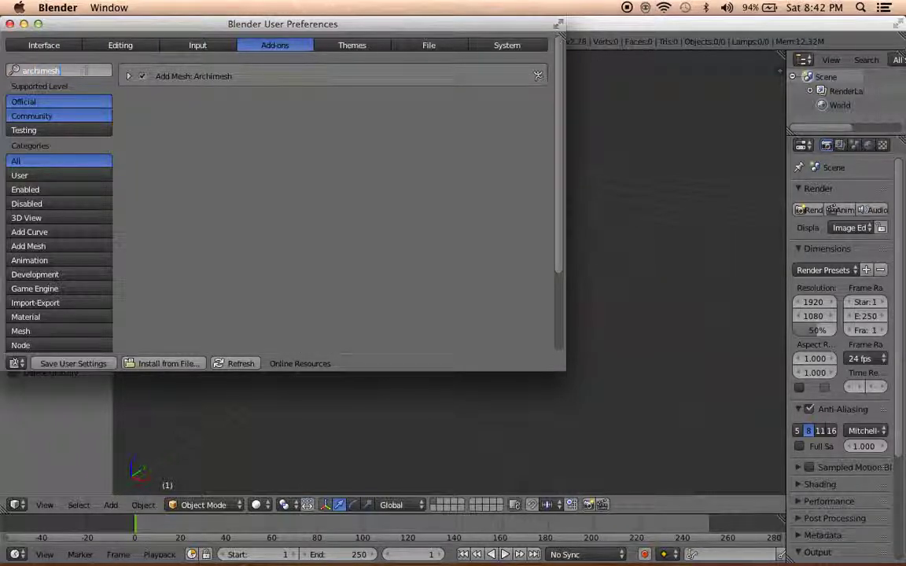
text(extra)
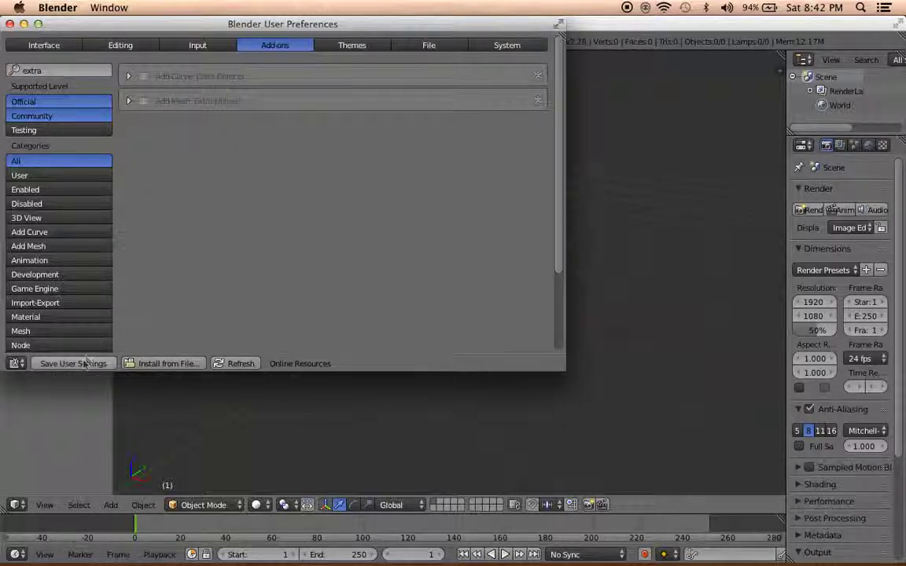
click(10, 23)
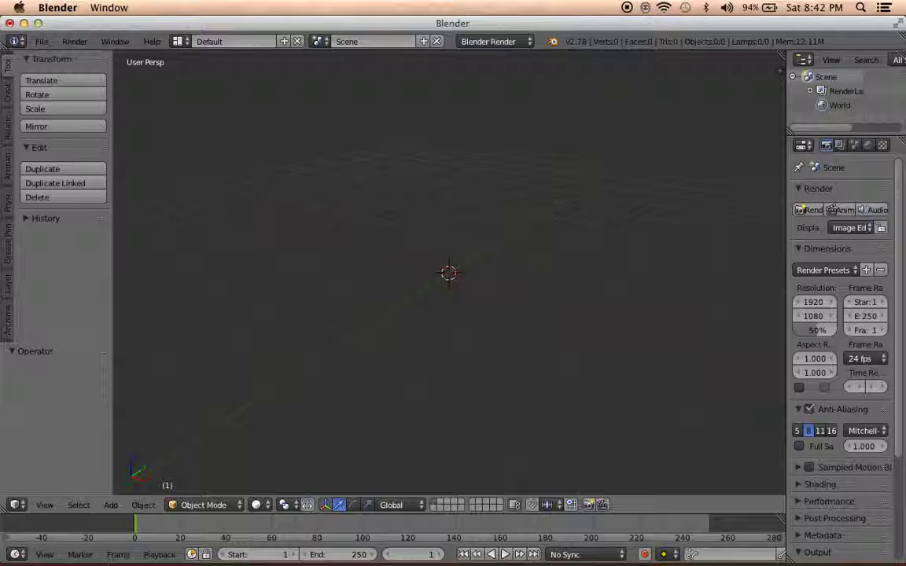
Add an Archimesh Room: a single 1 m wide, 2.4 m high wall at the origin
key(shift+a)
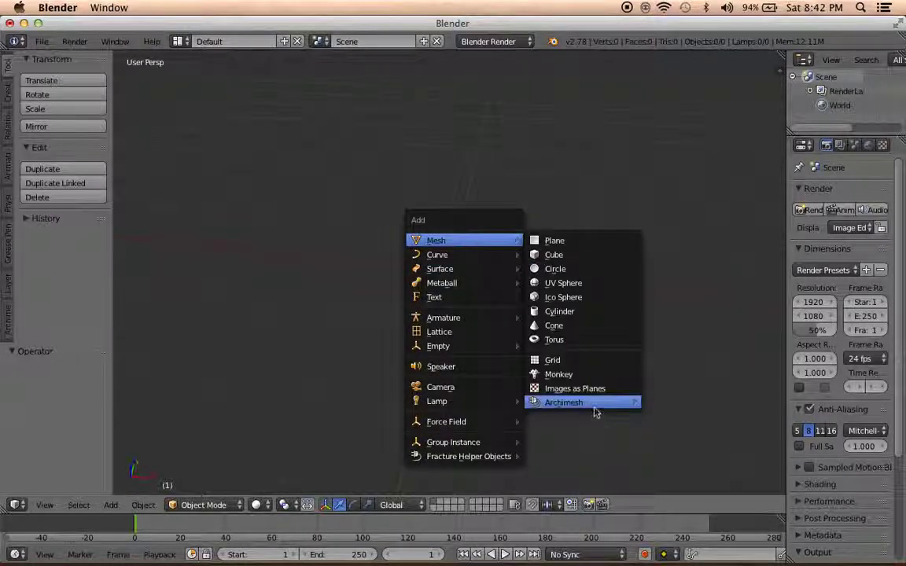
mouse_move(582, 403)
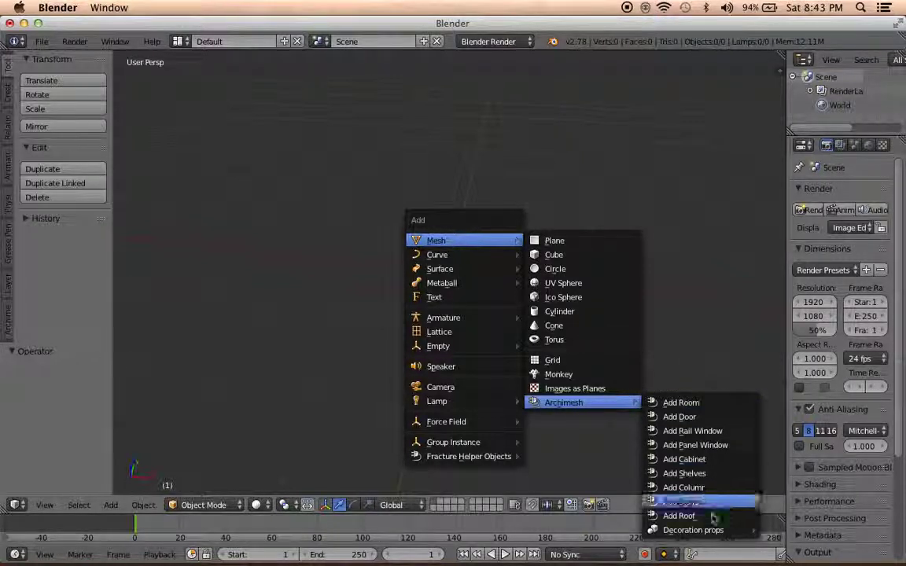
click(722, 400)
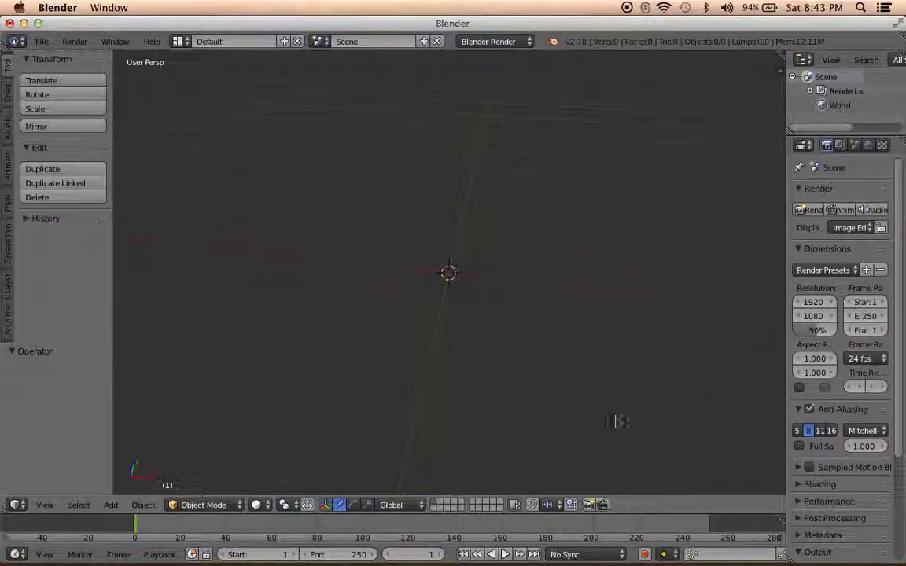
key(shift+a)
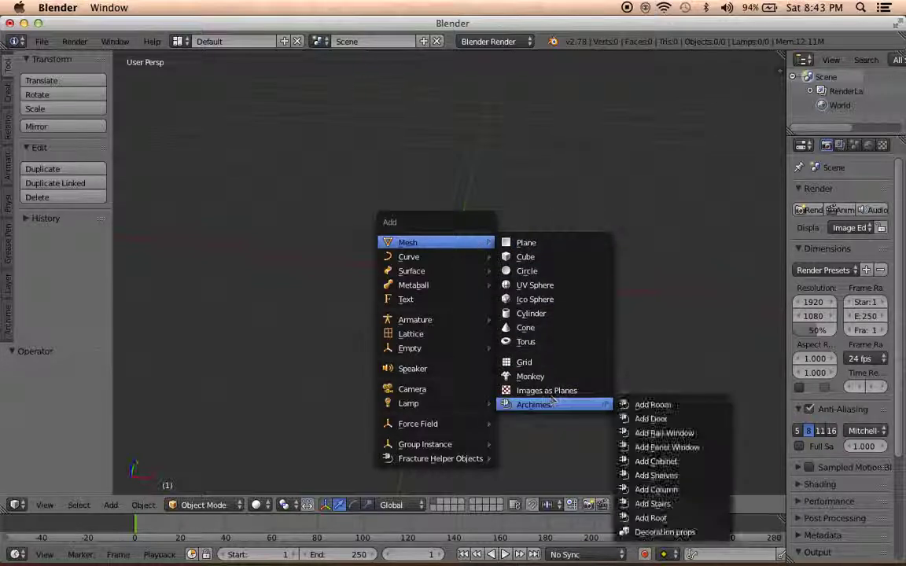
click(670, 405)
middle_drag(535, 314, 500, 304)
scroll(435, 318, down, 3)
Raise the Room panel's Number of Walls to 5 in the sidebar
key(n)
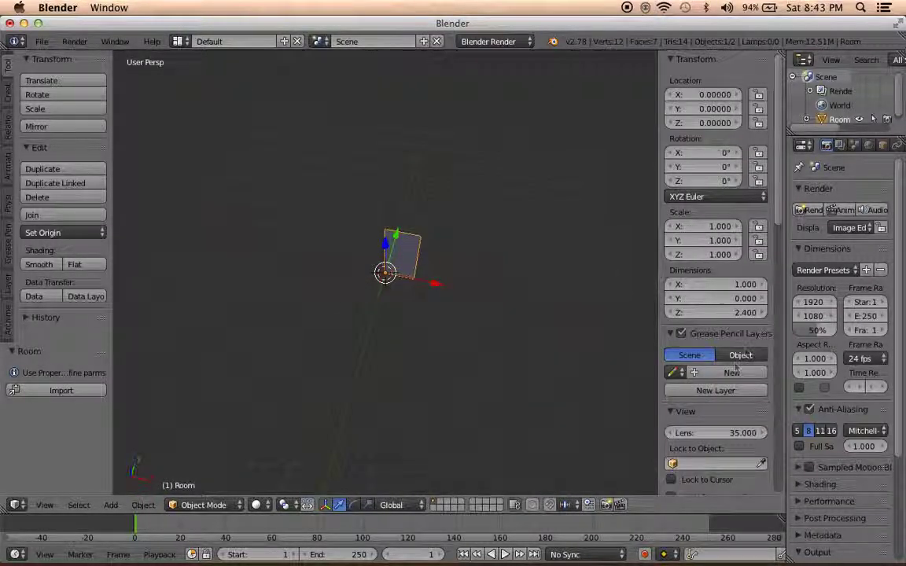
scroll(716, 275, down, 3)
scroll(716, 275, down, 5)
scroll(715, 275, down, 4)
scroll(755, 330, down, 5)
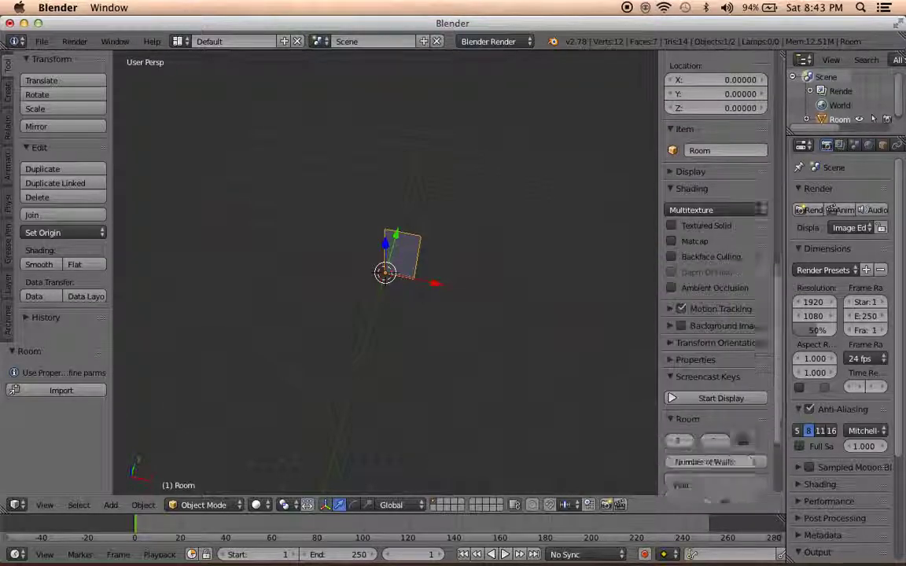
scroll(755, 330, down, 5)
click(762, 348)
drag(762, 348, 786, 349)
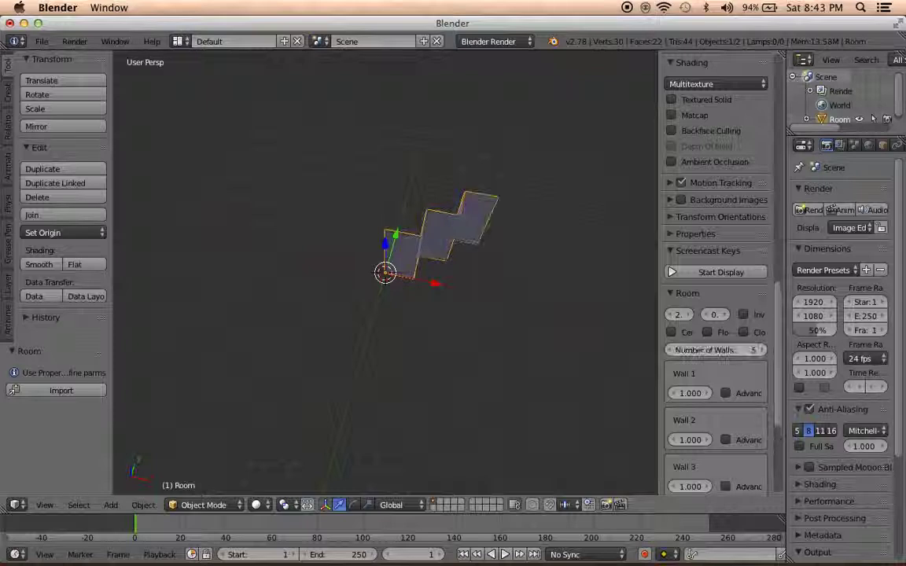
Inspect the five zig-zag walls from above and in orthographic view
mouse_move(486, 277)
middle_down()
mouse_move(415, 333)
mouse_move(505, 343)
middle_up()
key(KP_7)
mouse_move(370, 333)
middle_down()
mouse_move(475, 313)
mouse_move(532, 321)
middle_up()
key(KP_7)
key(KP_8)
key(KP_8)
key(KP_8)
key(KP_8)
key(KP_5)
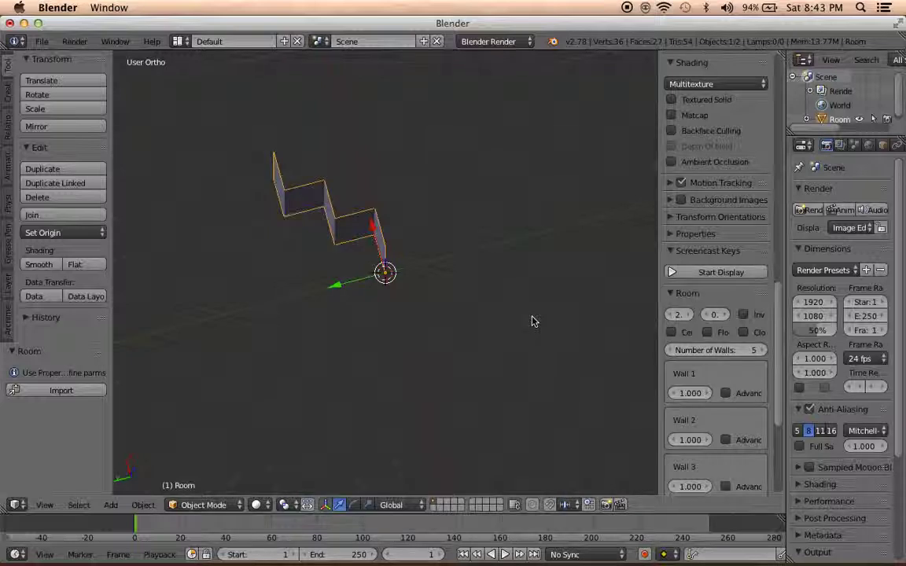
key(KP_8)
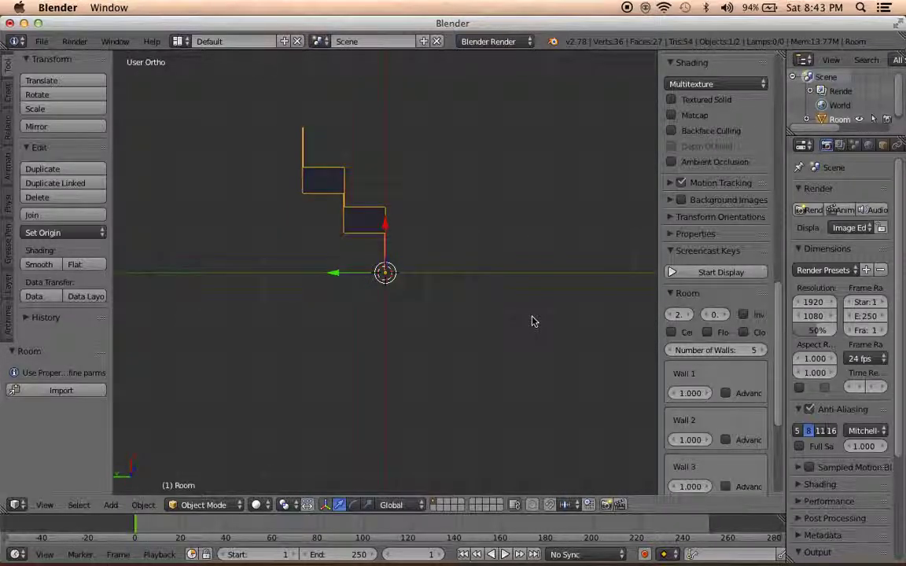
key(KP_7)
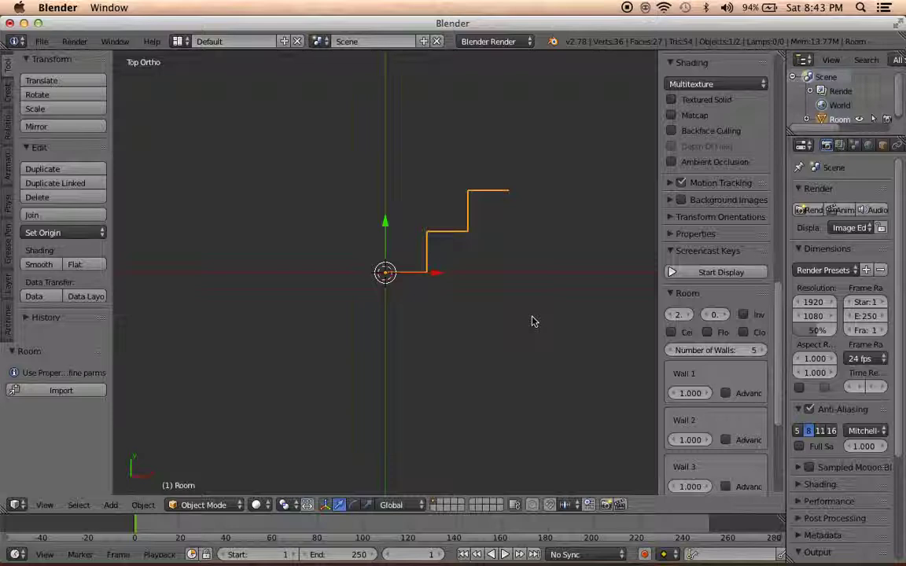
scroll(532, 320, down, 5)
scroll(532, 321, down, 5)
scroll(532, 320, down, 5)
key(KP_5)
key(KP_8)
key(KP_8)
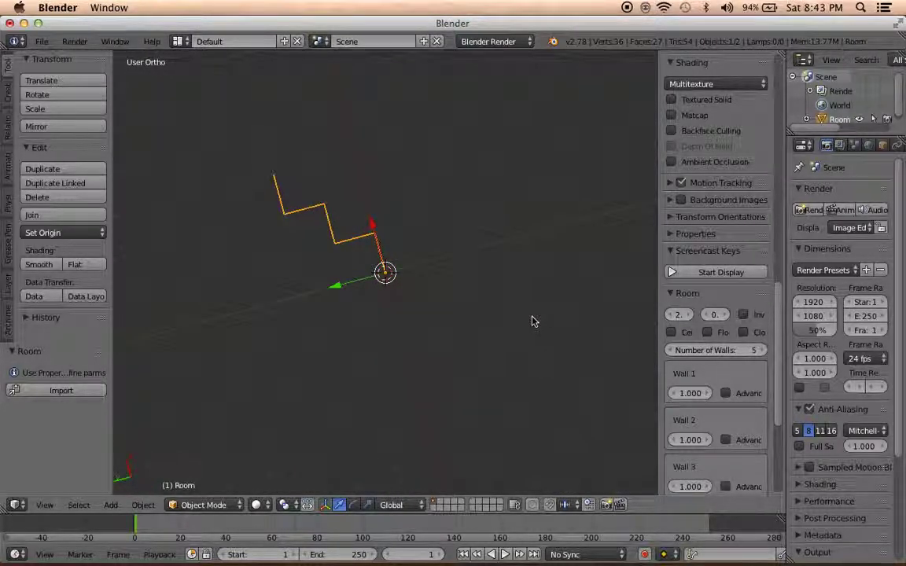
key(KP_2)
key(KP_2)
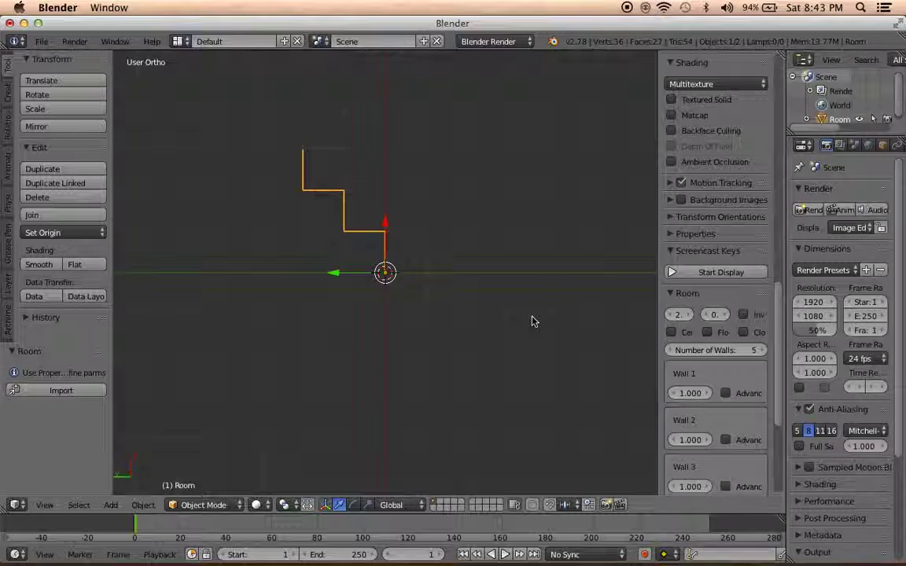
key(KP_8)
key(KP_8)
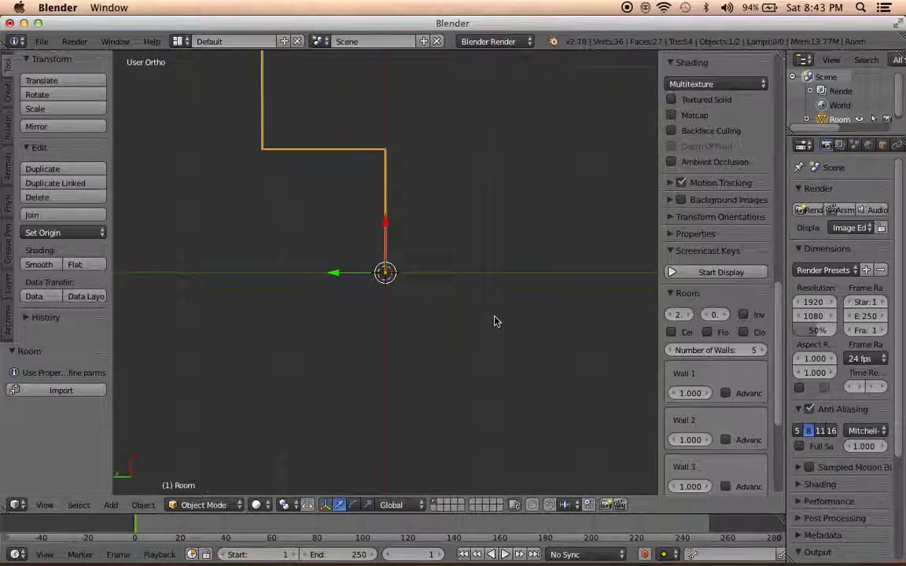
key(KP_2)
key(KP_2)
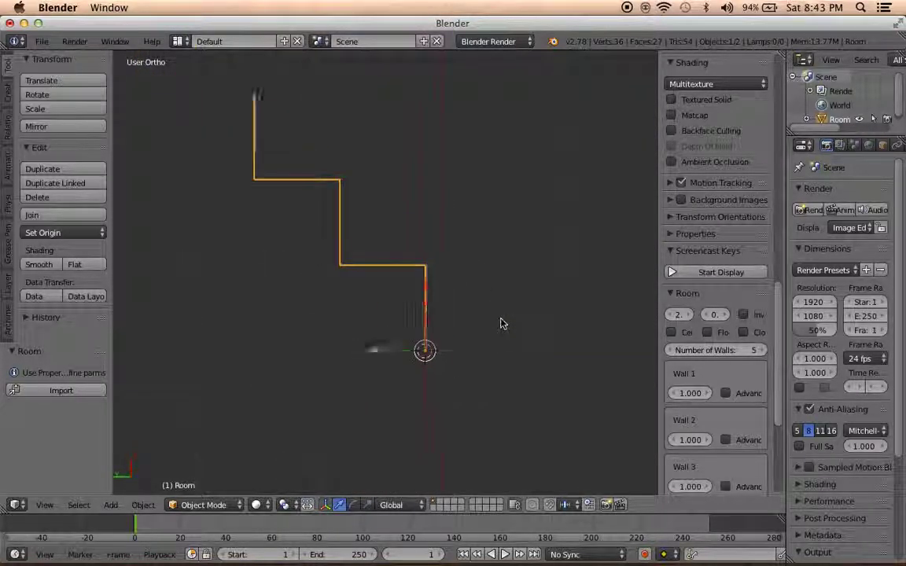
mouse_move(494, 342)
middle_down()
mouse_move(418, 277)
mouse_move(391, 322)
mouse_move(429, 237)
mouse_move(346, 286)
mouse_move(290, 269)
mouse_move(558, 309)
middle_up()
key(KP_7)
scroll(708, 373, down, 4)
Roughly lengthen the walls: Wall 1 about 2.6, Wall 2 1.810, Wall 3 3.56, Wall 4 2.7
middle_drag(457, 308, 433, 322)
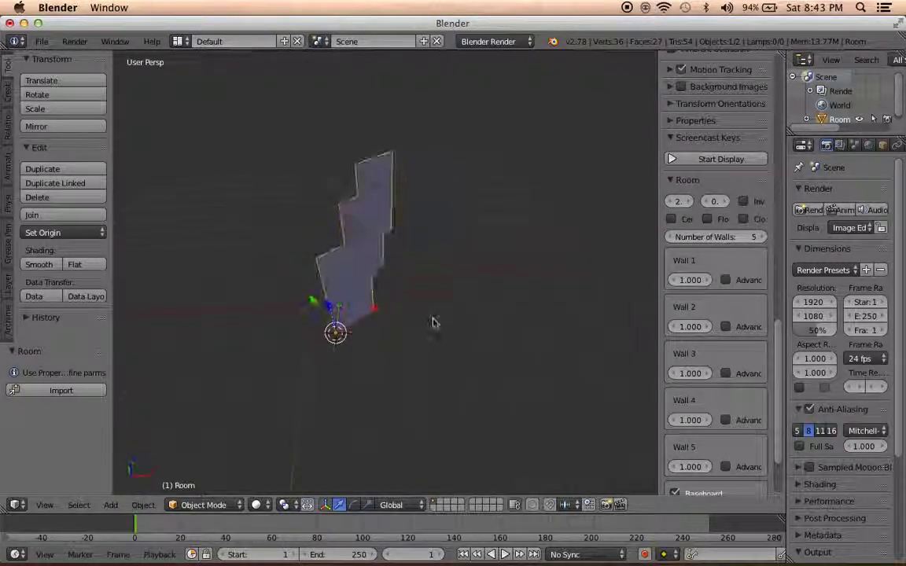
drag(692, 285, 694, 285)
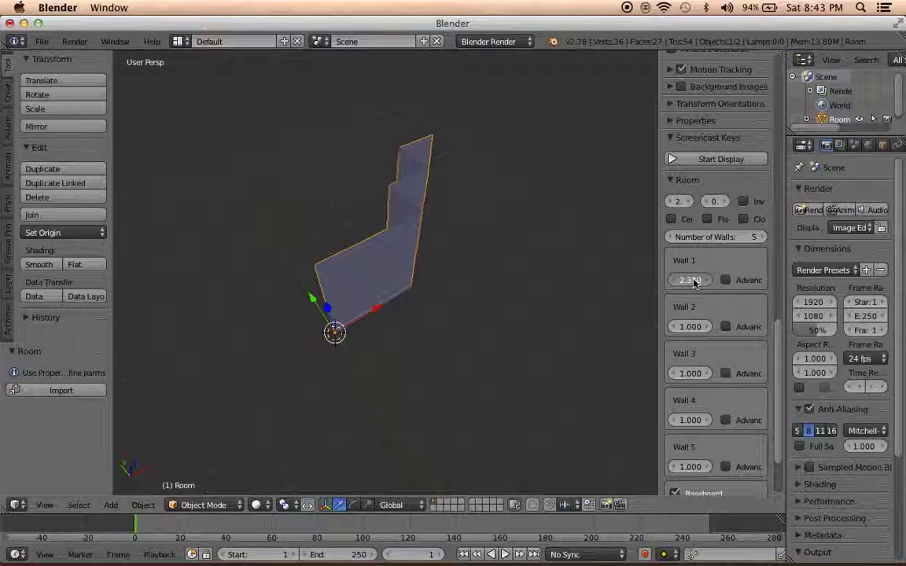
drag(688, 327, 680, 331)
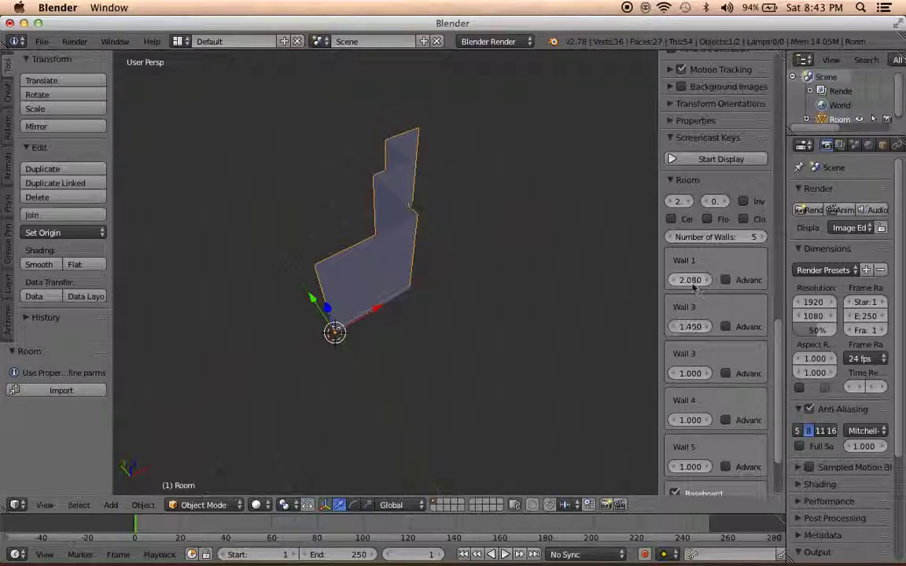
drag(690, 281, 694, 286)
drag(689, 327, 693, 326)
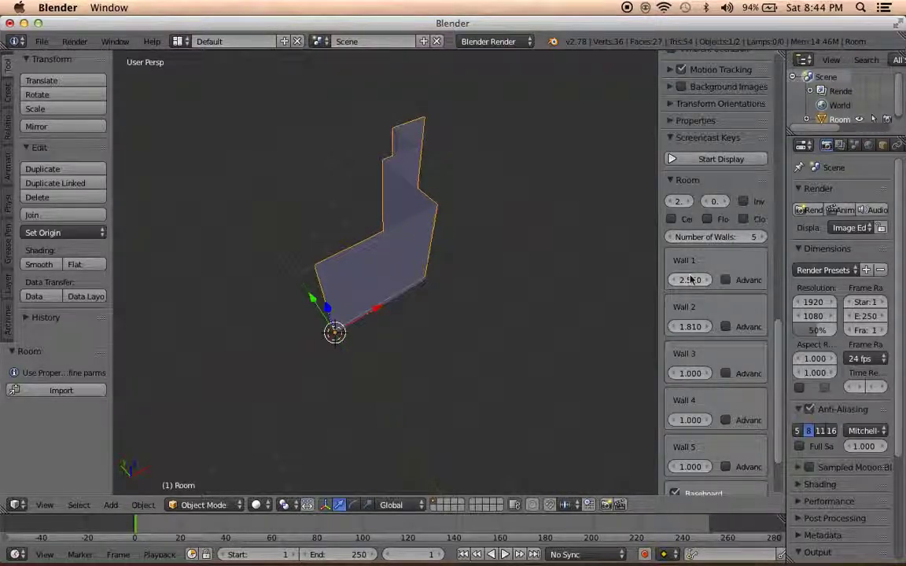
drag(689, 374, 687, 375)
text(6.010)
drag(689, 420, 693, 423)
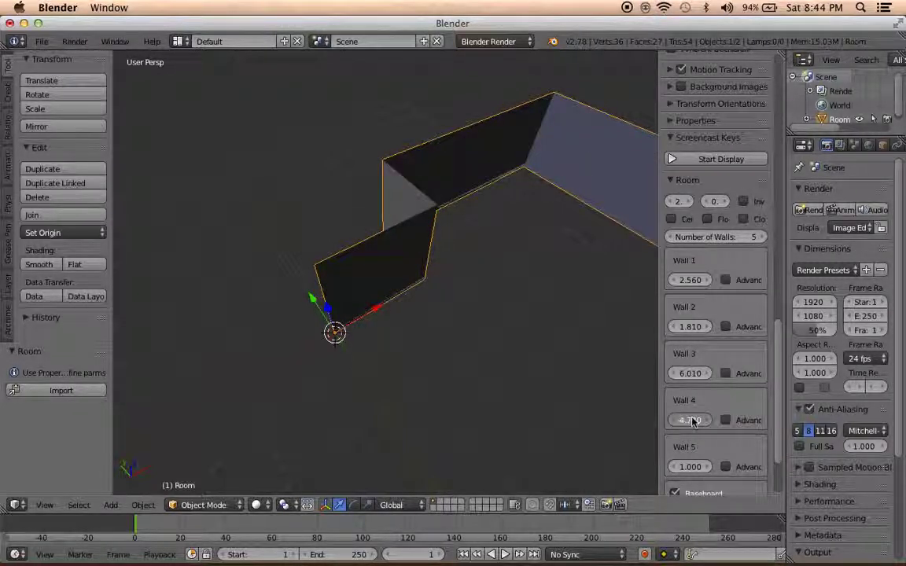
text(-5.300)
Set Wall 2 to 2.260, Wall 4 to -5.330 and Wall 3 to 7.300
middle_drag(522, 380, 586, 418)
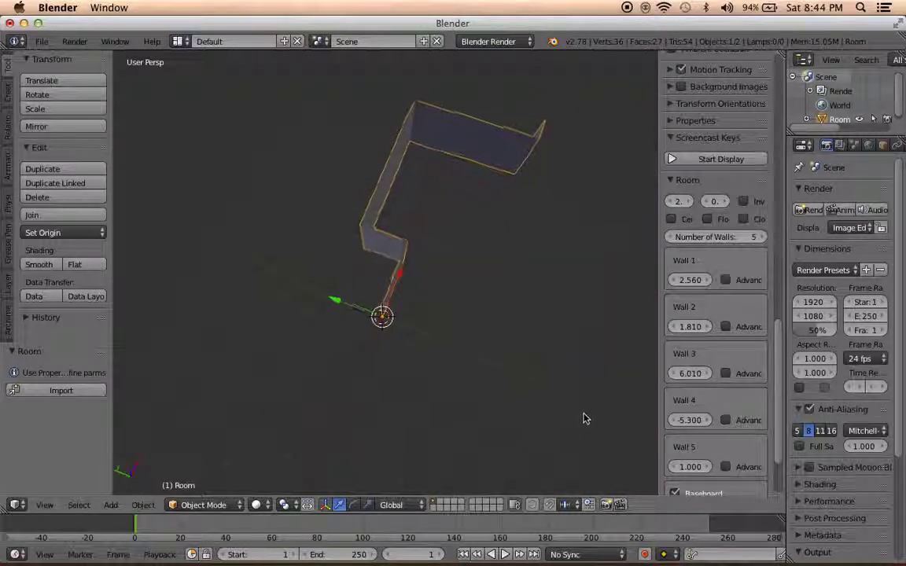
middle_drag(541, 365, 611, 366)
drag(685, 327, 699, 328)
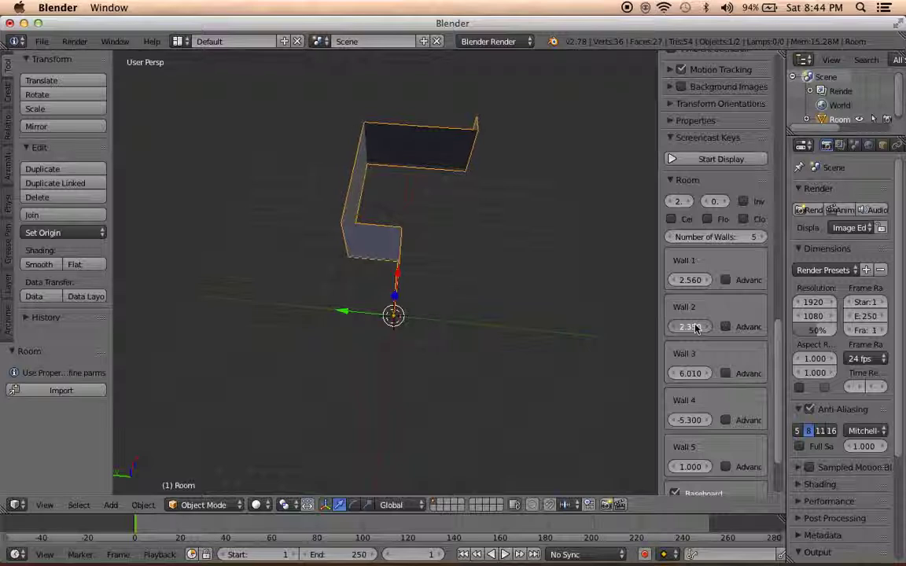
drag(695, 422, 696, 422)
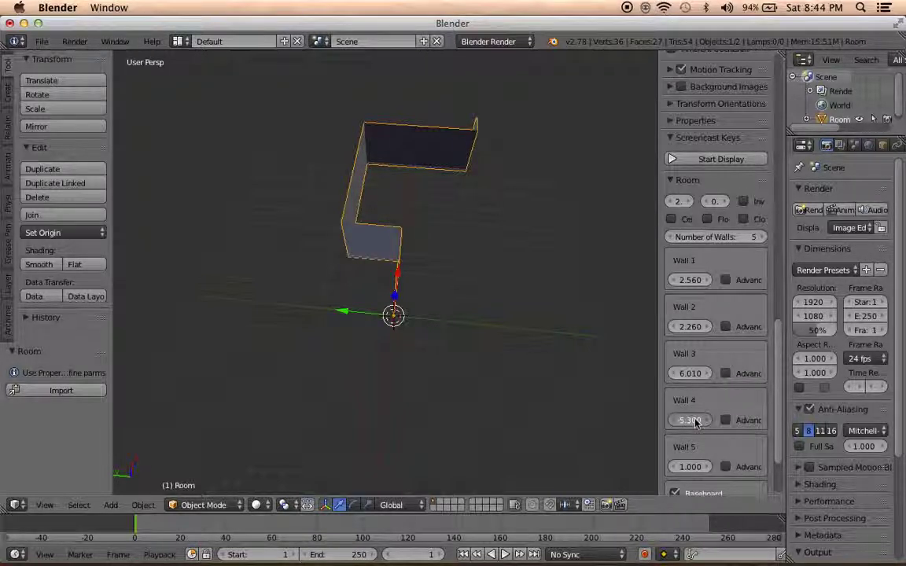
drag(687, 372, 692, 372)
middle_drag(621, 421, 617, 408)
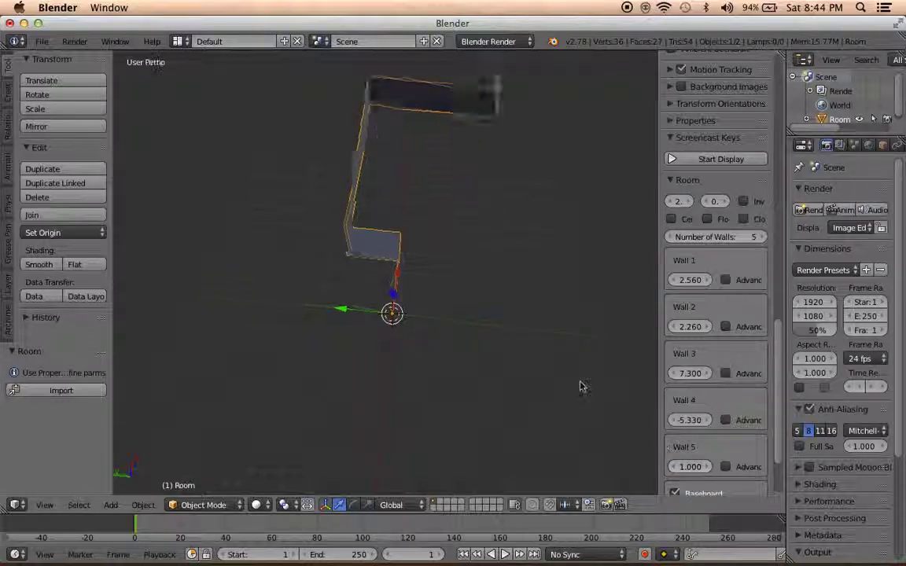
Set Wall 5 to -9.860 in front view and close the room
key(KP_3)
key(KP_1)
mouse_move(432, 382)
middle_down()
mouse_move(418, 375)
mouse_move(427, 396)
middle_up()
key(KP_1)
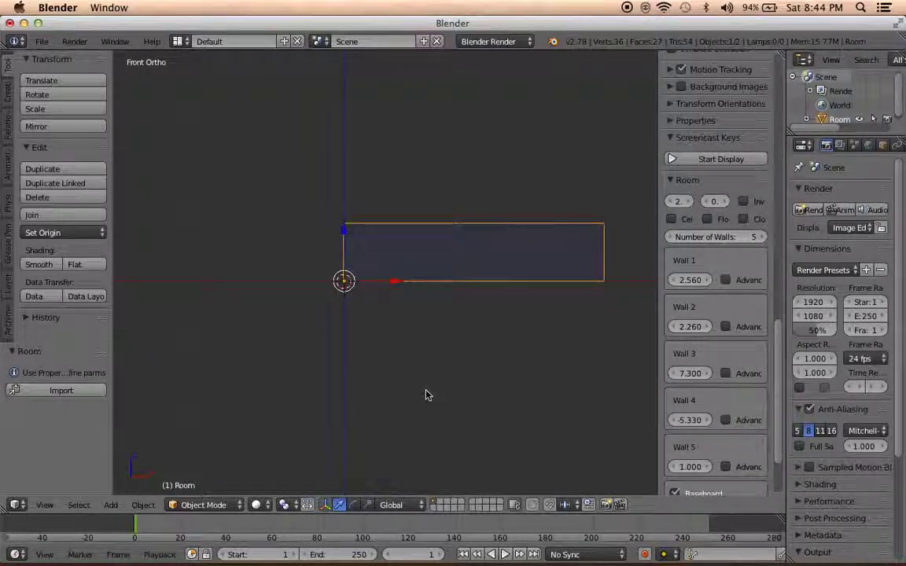
drag(698, 468, 694, 469)
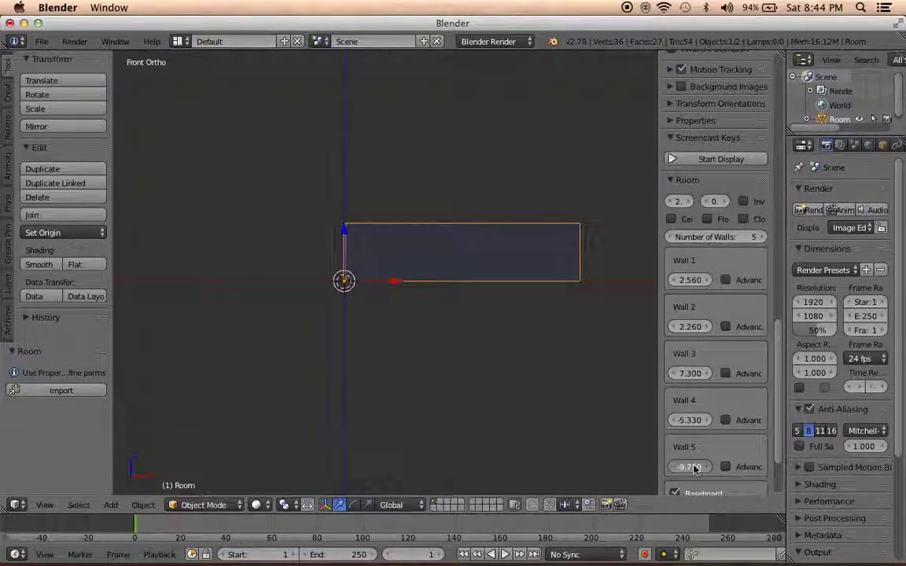
scroll(414, 343, up, 6)
shift+middle_drag(340, 384, 610, 407)
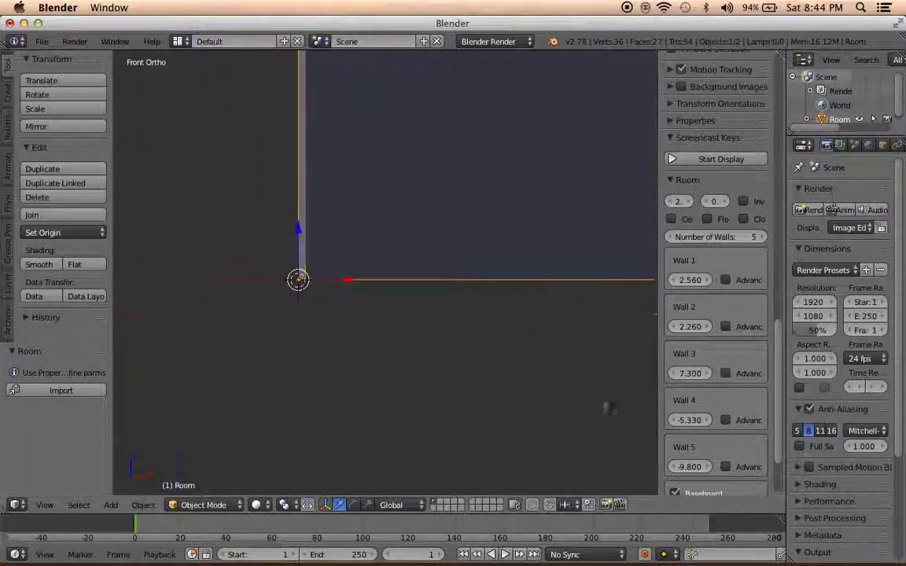
drag(675, 470, 677, 468)
mouse_move(318, 338)
middle_down()
mouse_move(252, 313)
mouse_move(372, 348)
mouse_move(370, 435)
middle_up()
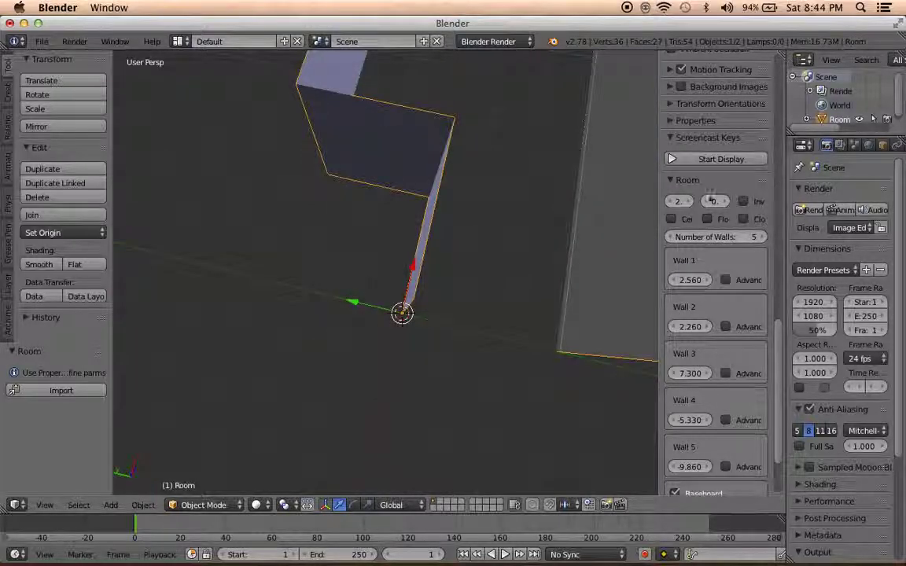
click(743, 220)
Switch the render engine to Cycles
middle_drag(433, 256, 487, 255)
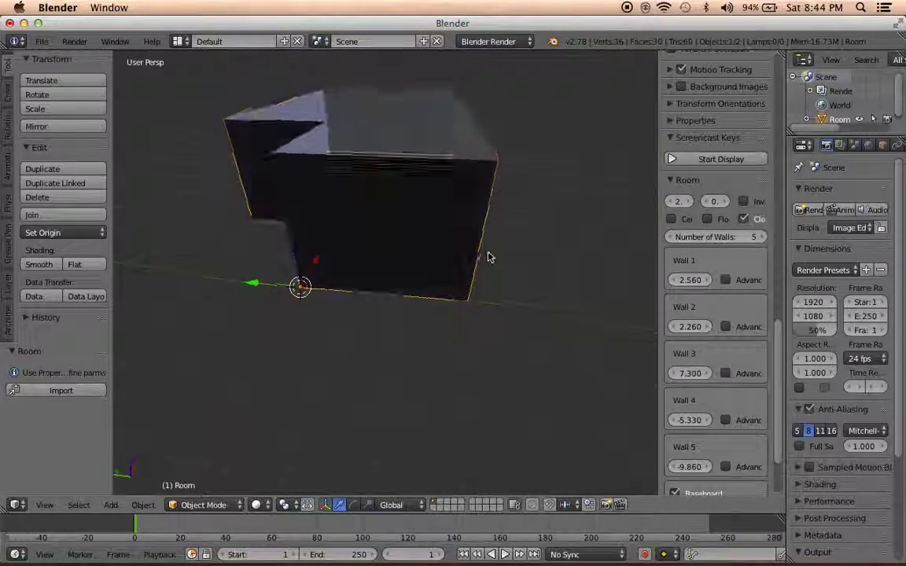
key(a)
click(488, 41)
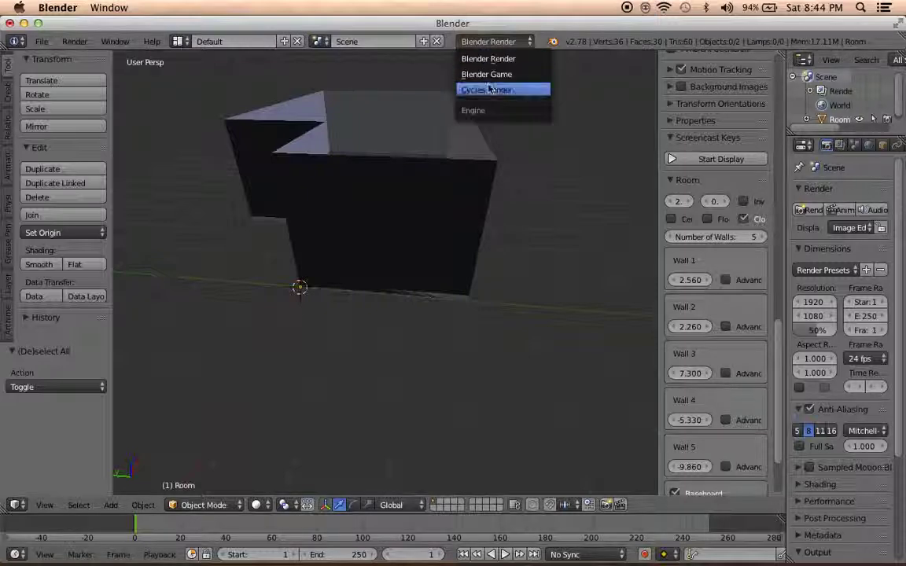
click(496, 87)
scroll(747, 368, down, 3)
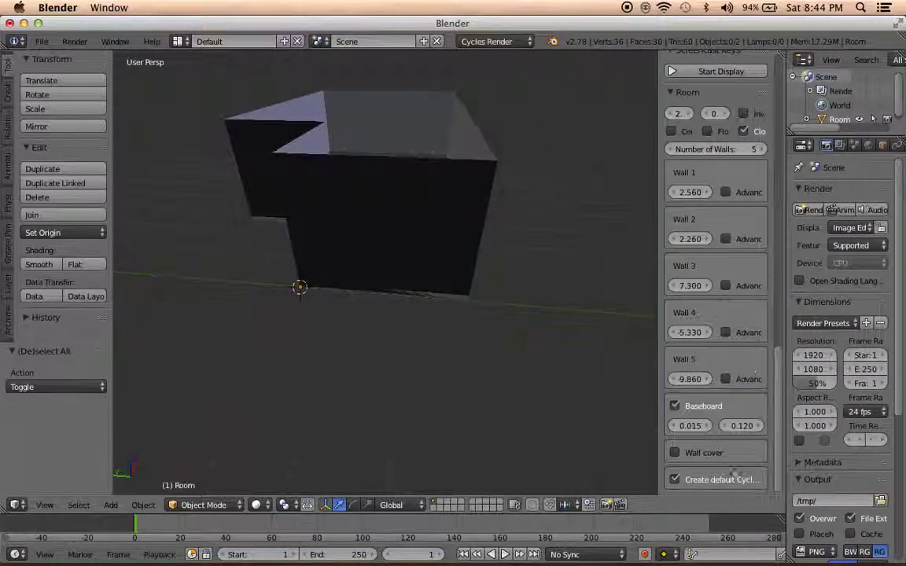
Try a wall cover on the room, then turn it back off
click(722, 481)
scroll(450, 361, up, 4)
mouse_move(450, 361)
middle_down()
mouse_move(415, 357)
mouse_move(483, 366)
middle_up()
scroll(483, 365, up, 2)
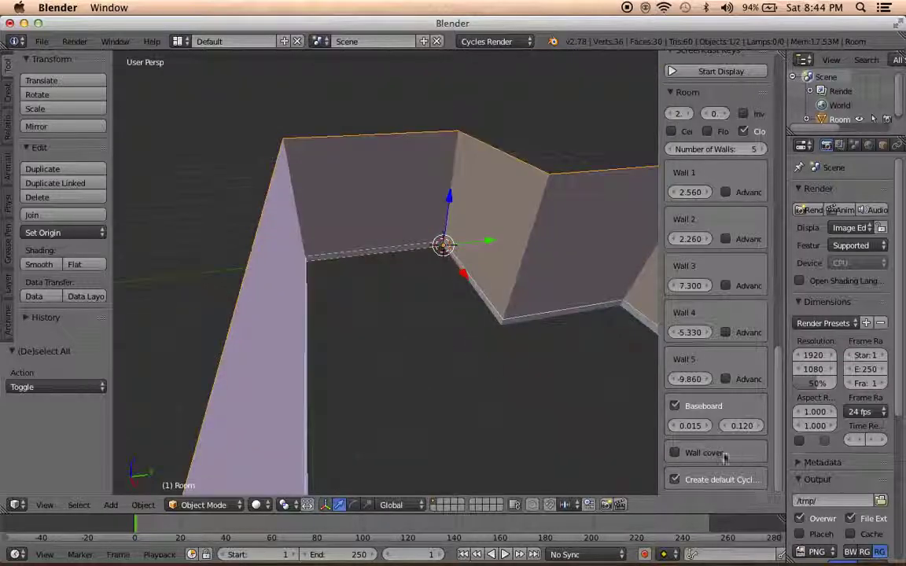
click(724, 456)
middle_drag(546, 394, 516, 334)
scroll(409, 358, up, 3)
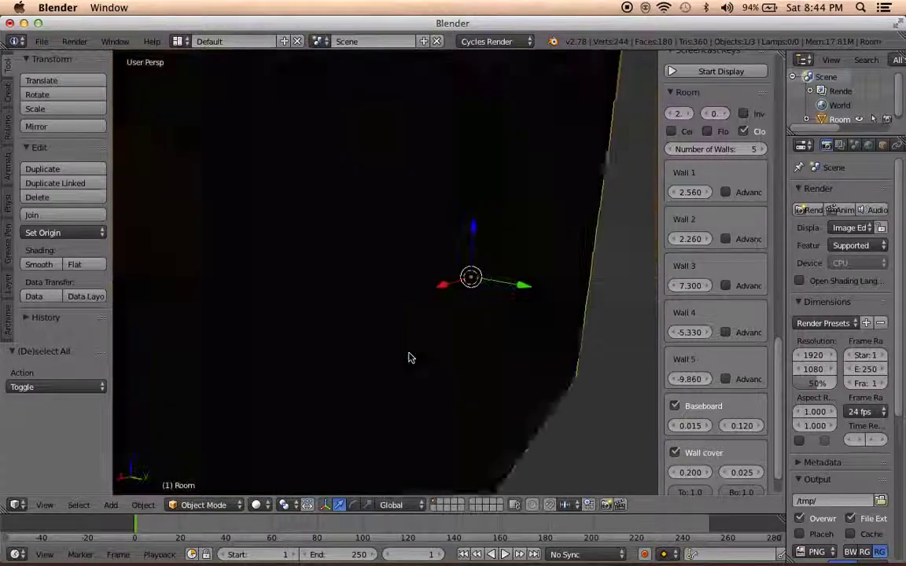
scroll(409, 357, down, 3)
middle_drag(482, 368, 487, 370)
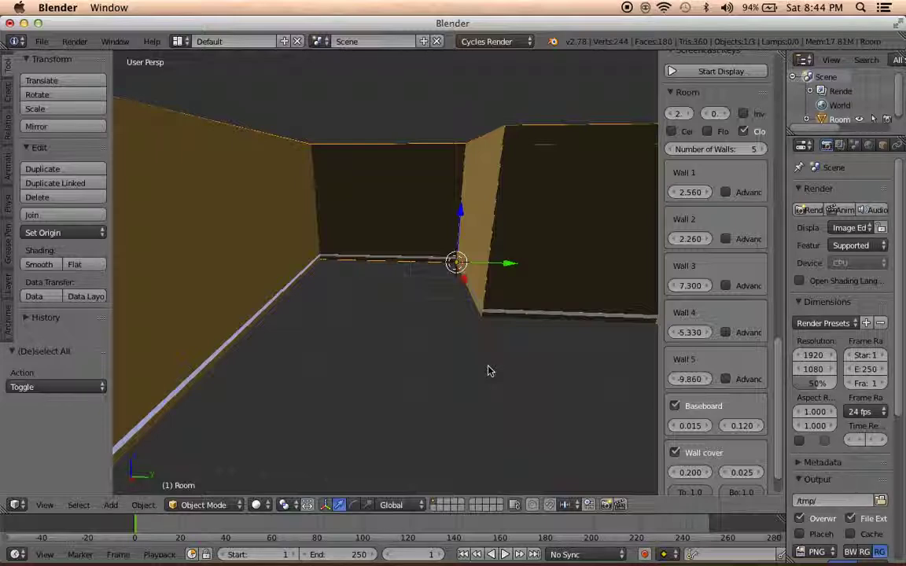
mouse_move(483, 305)
middle_down()
mouse_move(547, 365)
mouse_move(392, 320)
mouse_move(375, 343)
middle_up()
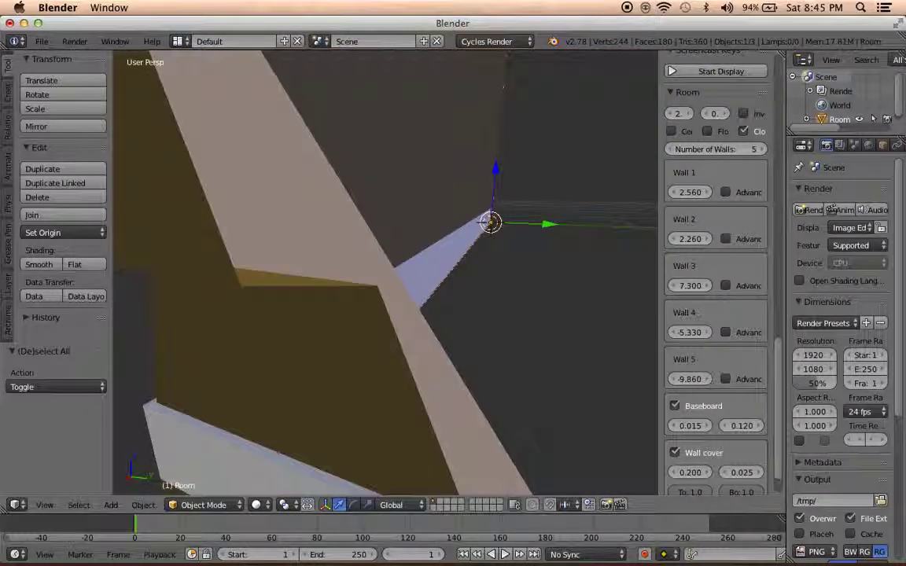
click(685, 450)
Keep the room's baseboard on and add a ceiling
middle_drag(472, 357, 385, 339)
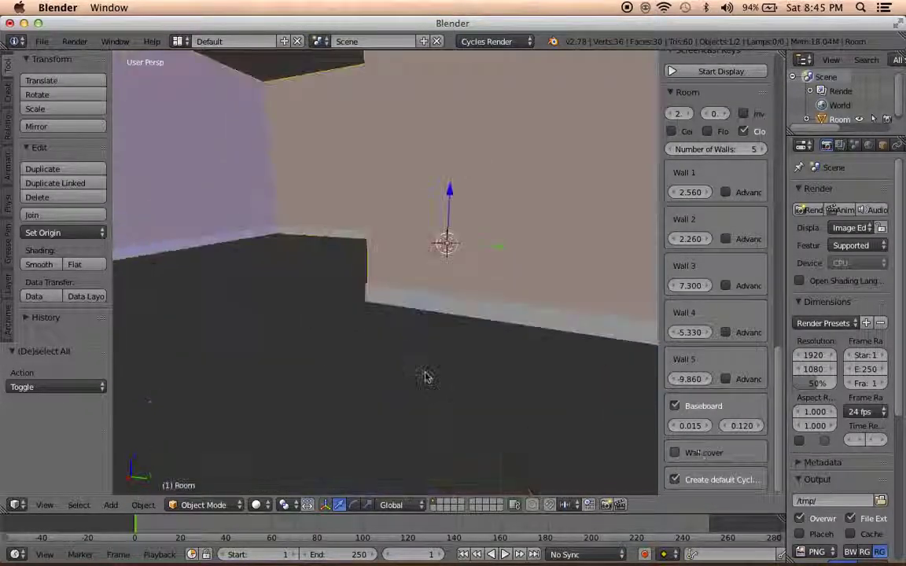
click(705, 407)
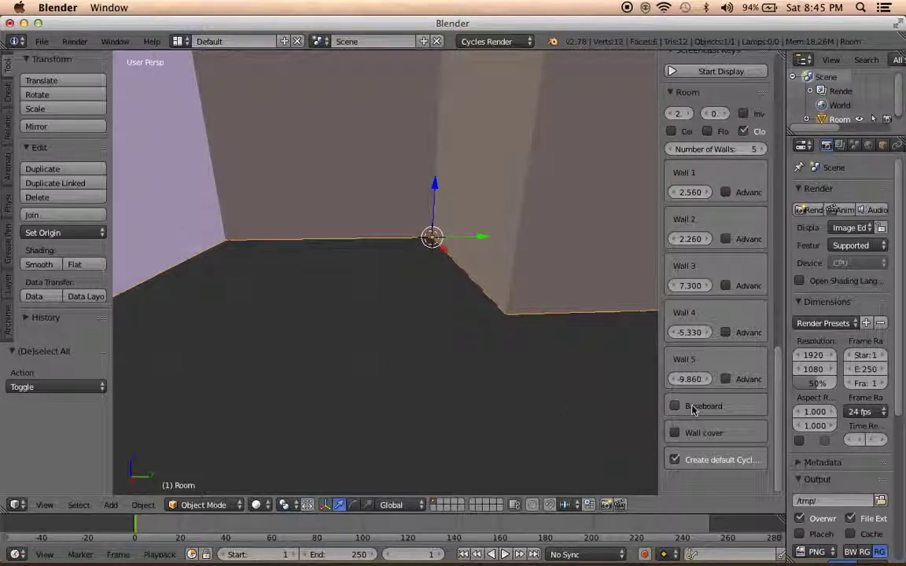
click(693, 408)
click(672, 131)
scroll(596, 192, down, 3)
mouse_move(596, 192)
middle_down()
mouse_move(586, 226)
mouse_move(512, 265)
mouse_move(599, 226)
mouse_move(548, 249)
mouse_move(40, 246)
mouse_move(293, 297)
mouse_move(411, 358)
mouse_move(408, 431)
mouse_move(410, 309)
middle_up()
Lengthen Wall 1 of the room to 3.550
right_click(417, 351)
scroll(407, 338, up, 3)
drag(700, 197, 695, 197)
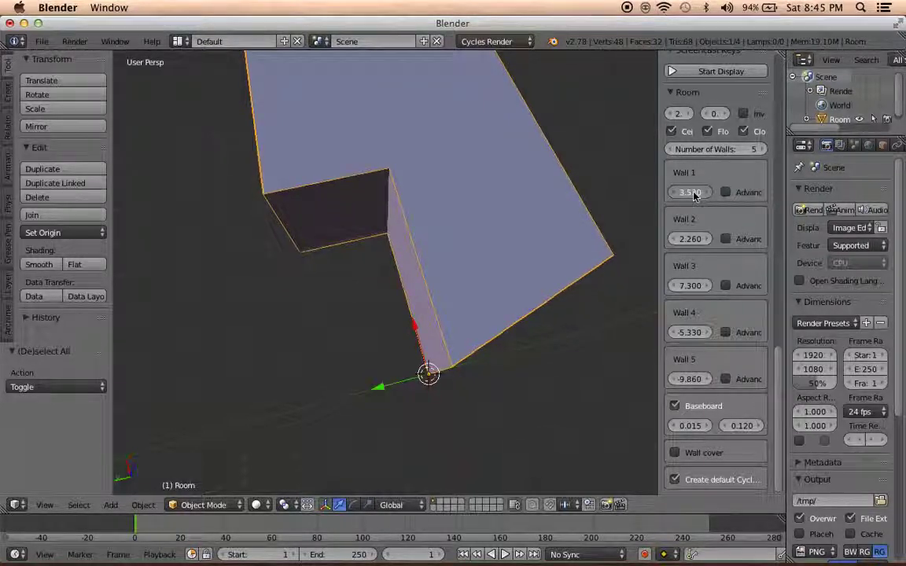
middle_drag(556, 249, 688, 269)
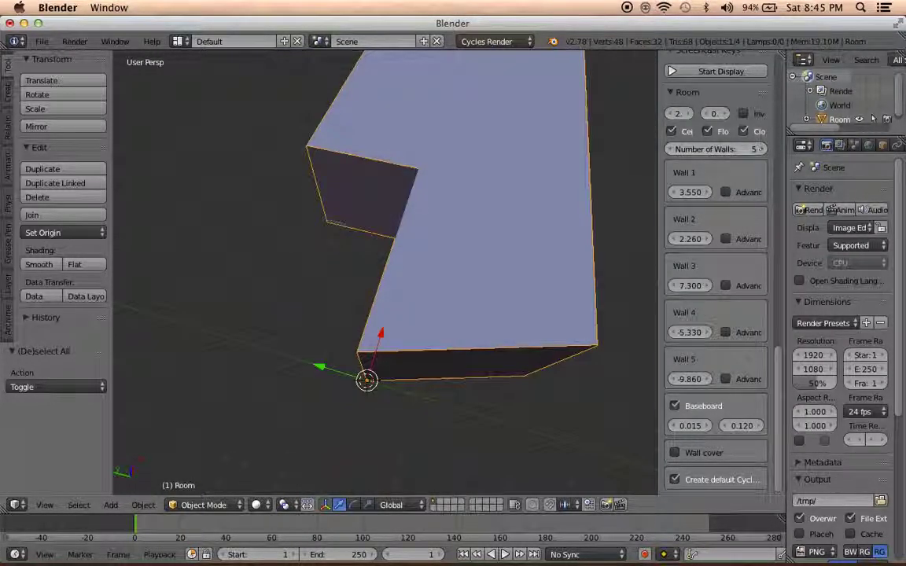
middle_drag(522, 255, 489, 227)
Set Wall 5 to -10.85 in front view and re-close the room
key(KP_3)
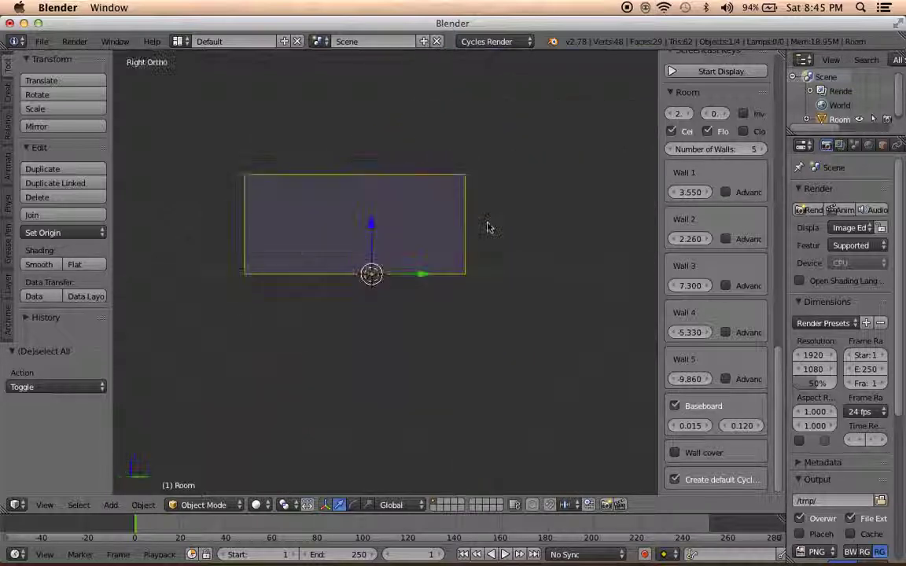
key(KP_1)
scroll(379, 289, up, 2)
shift+middle_drag(380, 289, 535, 327)
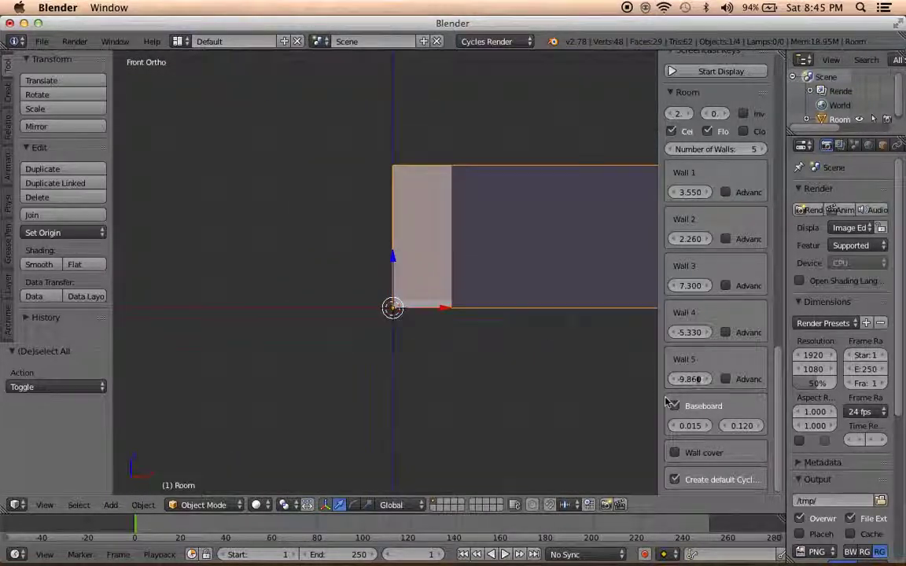
drag(689, 383, 669, 383)
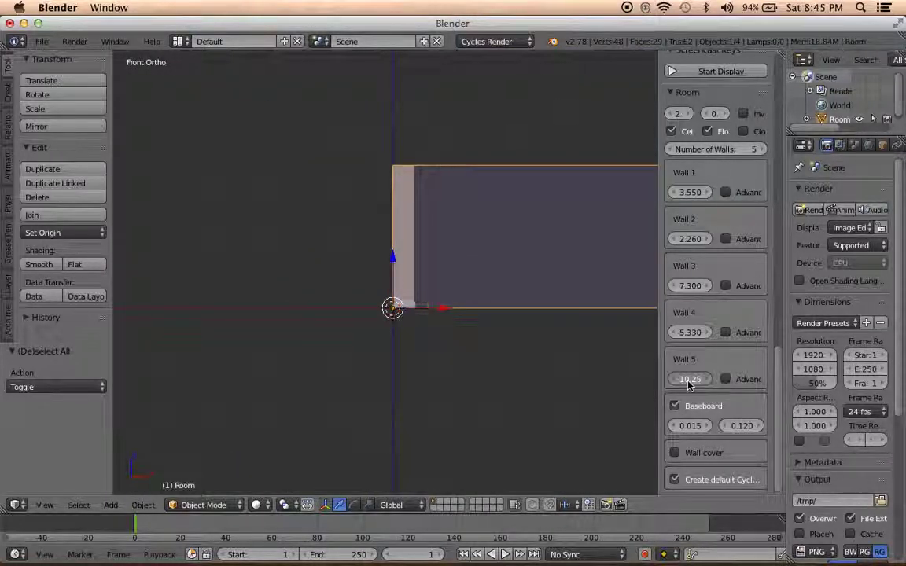
drag(688, 383, 669, 381)
middle_drag(421, 327, 657, 220)
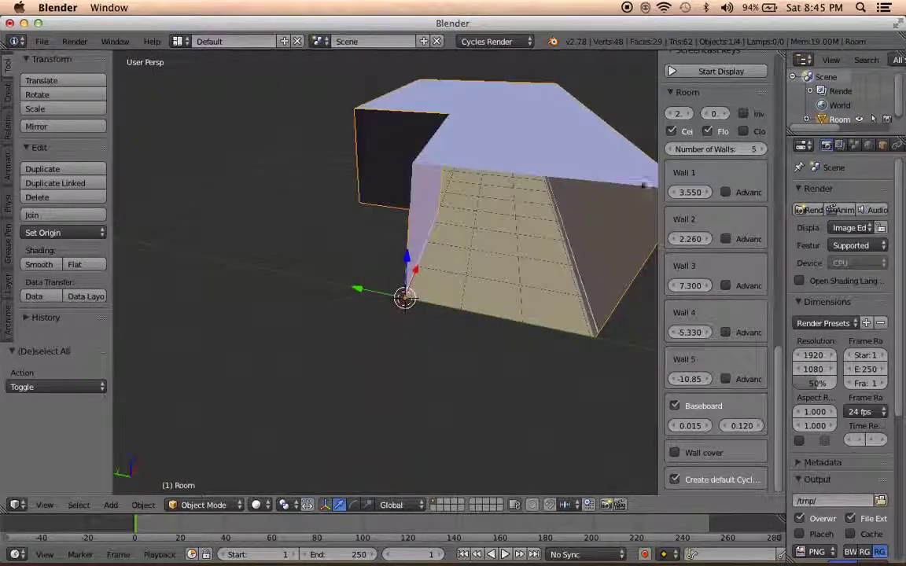
click(752, 134)
mouse_move(535, 223)
middle_down()
mouse_move(520, 236)
mouse_move(414, 219)
mouse_move(516, 245)
mouse_move(395, 230)
mouse_move(372, 280)
mouse_move(339, 264)
middle_up()
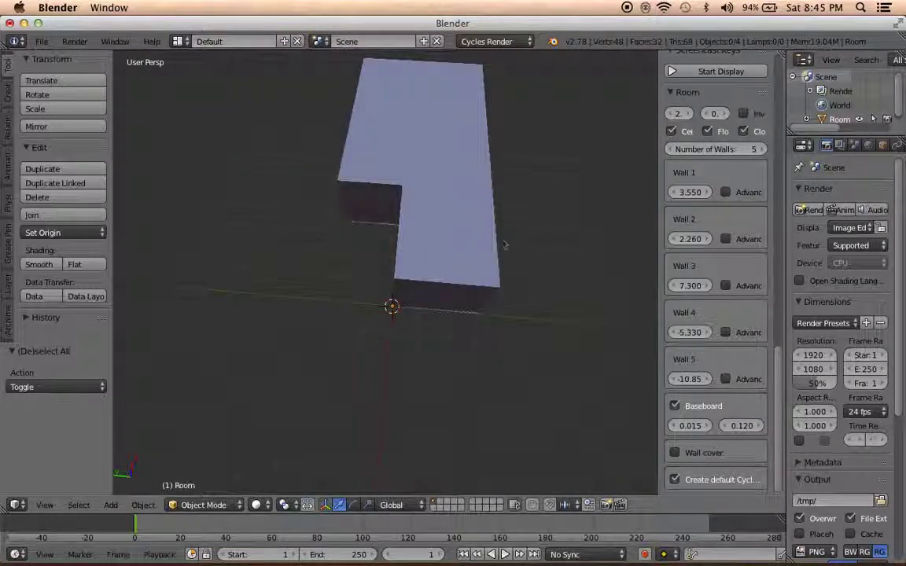
shift+middle_drag(503, 244, 517, 315)
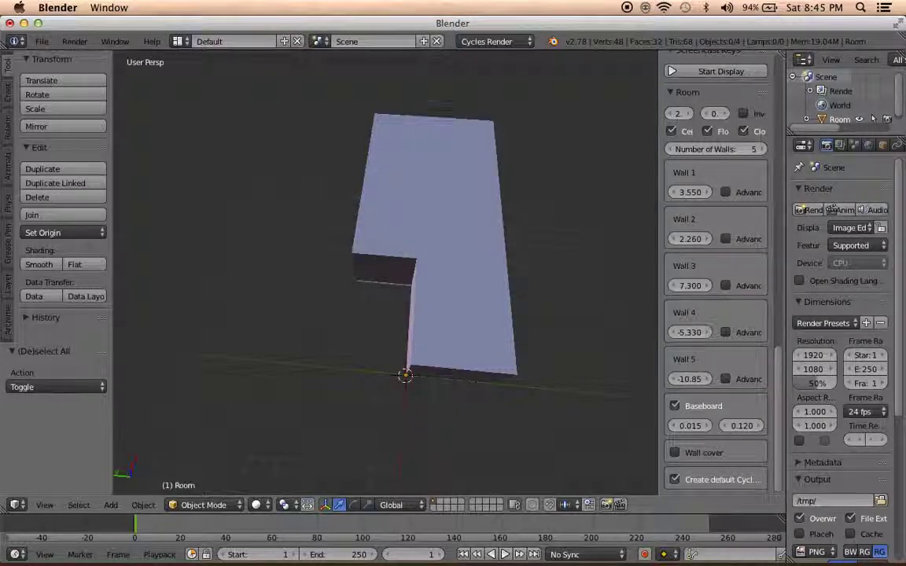
Set Wall 4 to -6.680 and check the room from a lower angle
drag(707, 336, 694, 336)
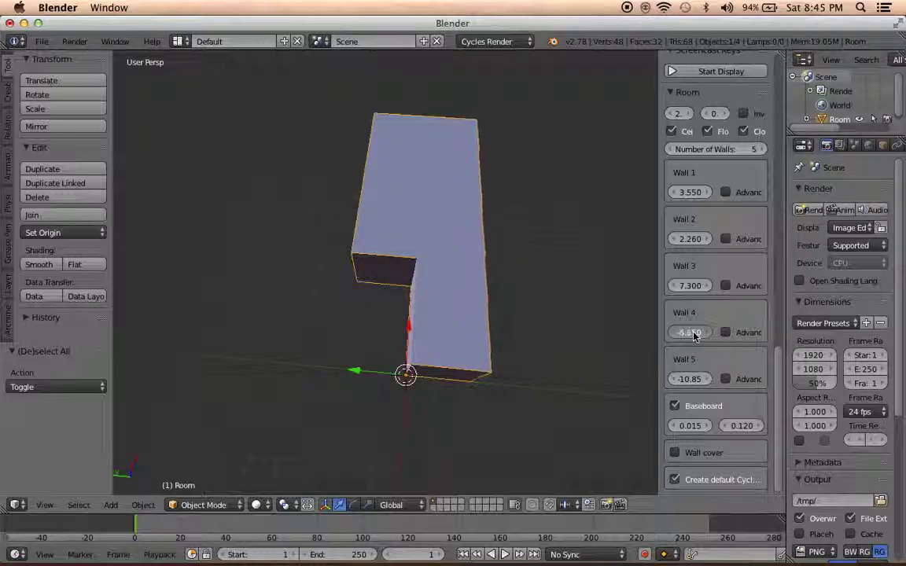
scroll(476, 374, up, 3)
middle_drag(476, 374, 607, 340)
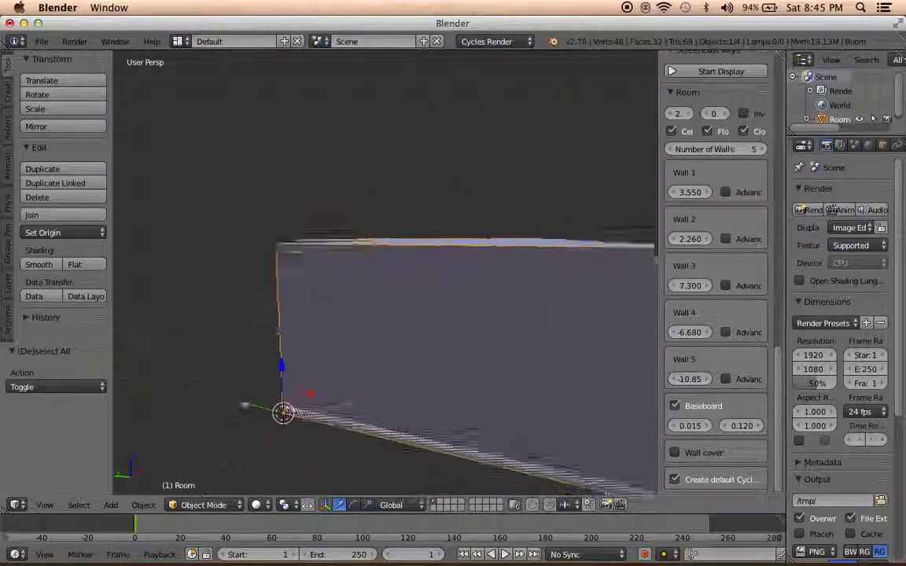
scroll(435, 309, down, 2)
scroll(435, 309, down, 1)
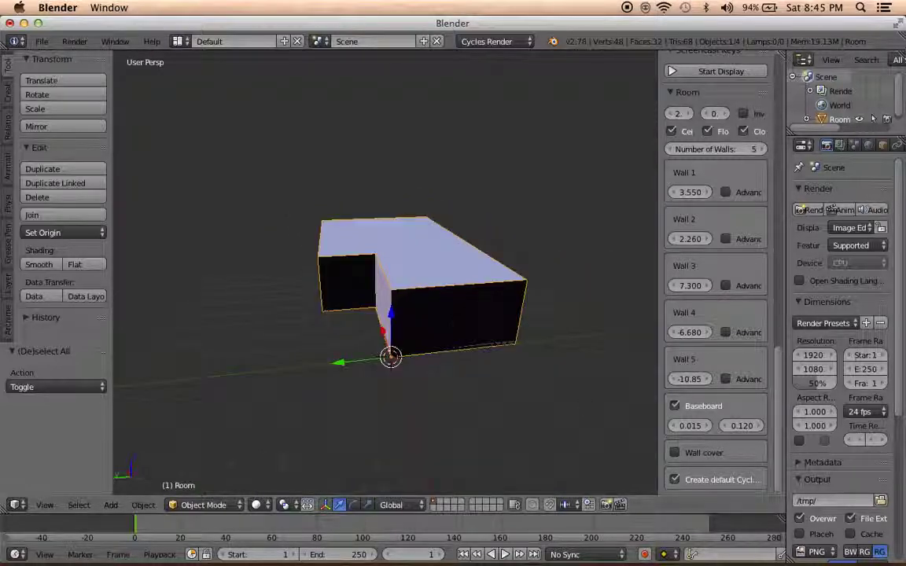
Study the kitchen reference photo in Preview, then minimize it
click(771, 554)
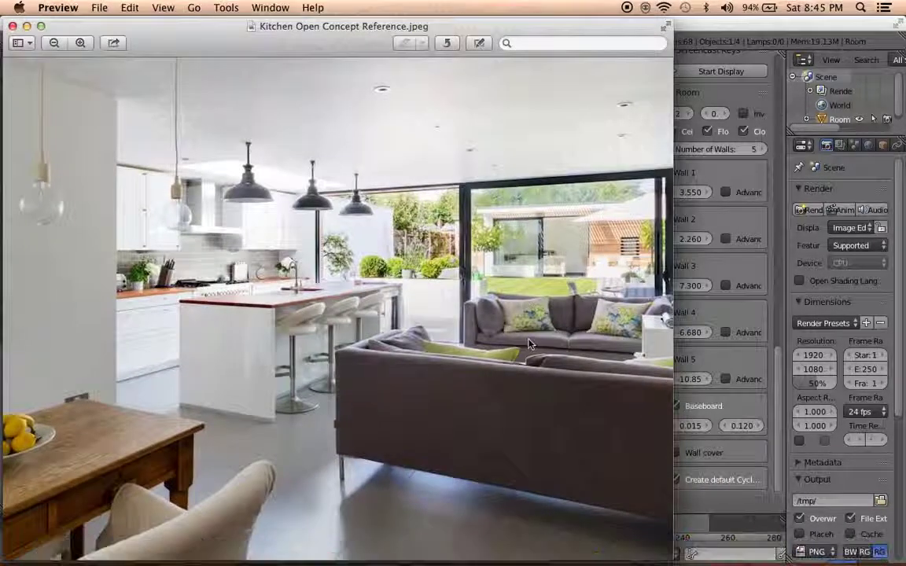
drag(305, 29, 320, 26)
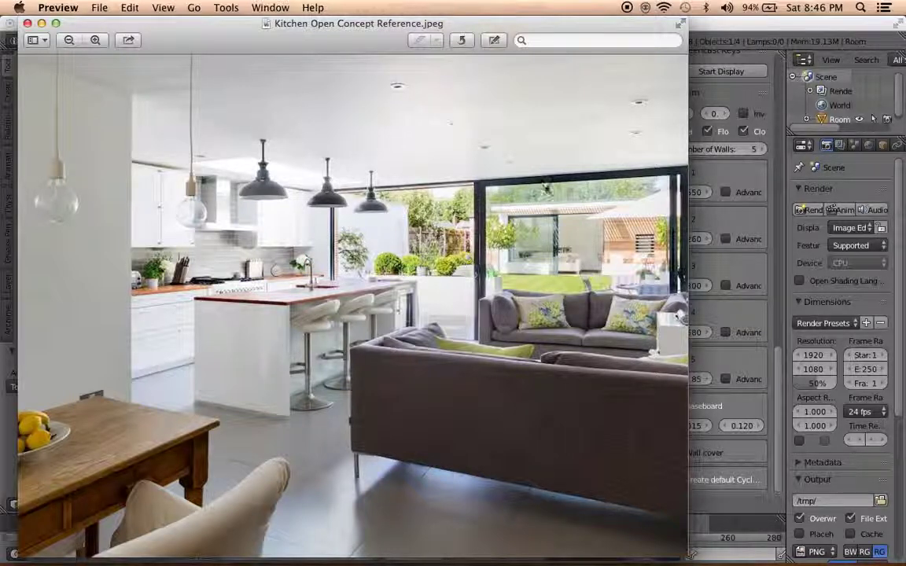
click(40, 23)
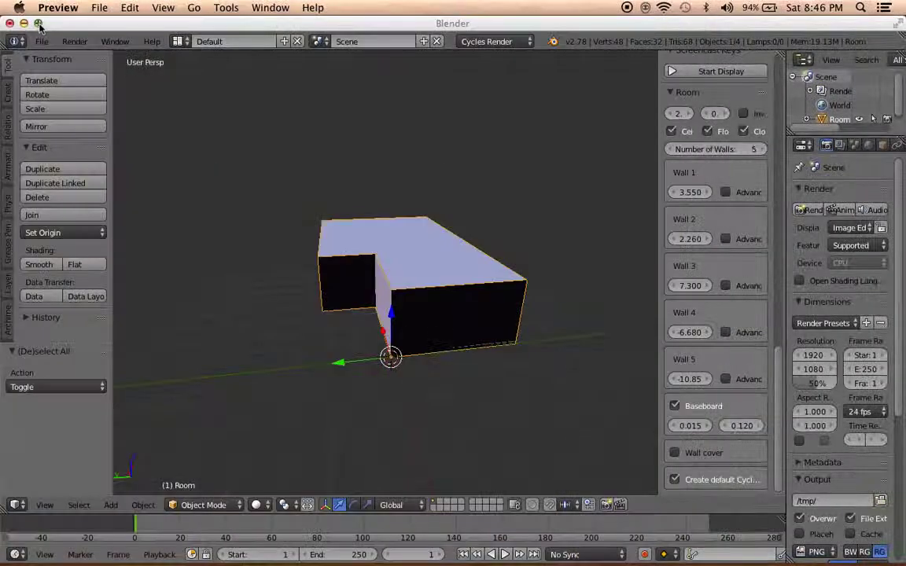
Back in Blender, view the room from front, right and left side views
click(357, 22)
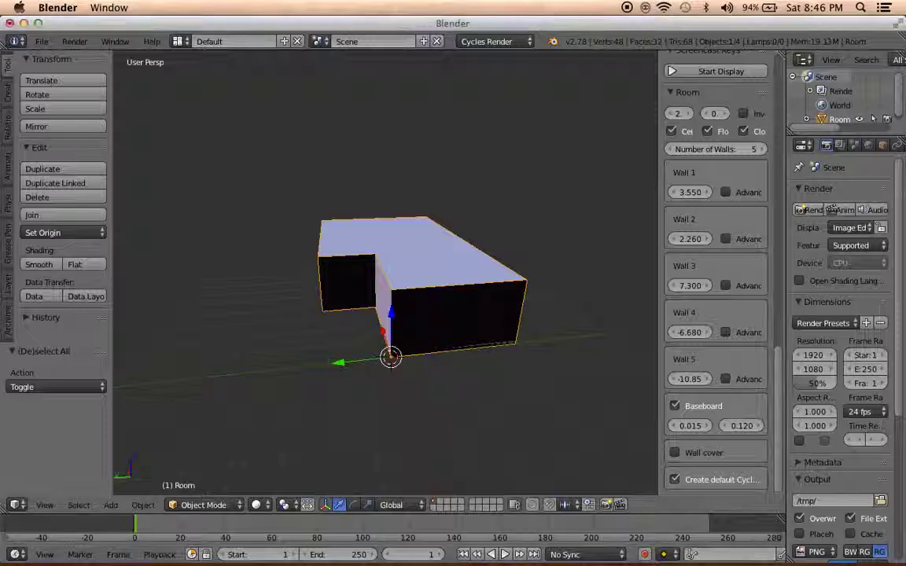
middle_drag(429, 282, 465, 321)
key(KP_1)
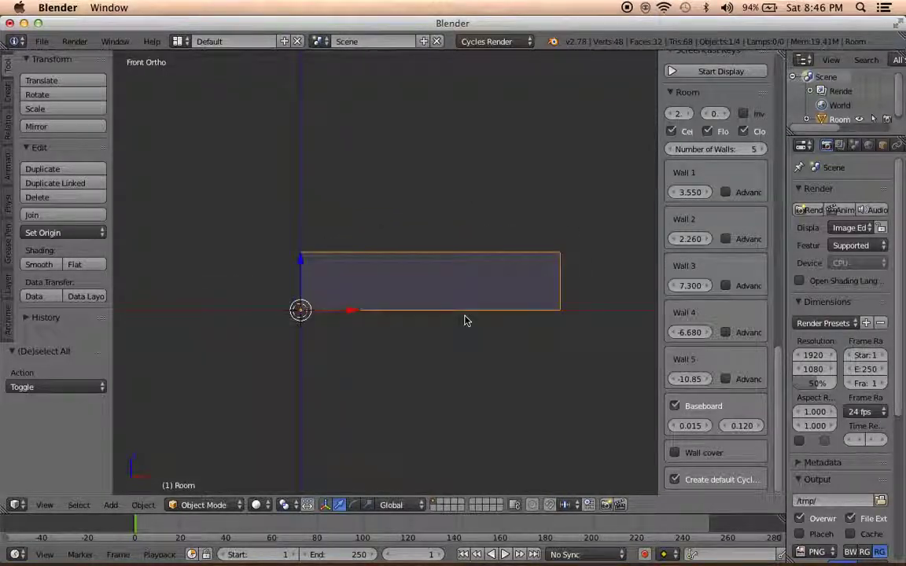
key(KP_3)
mouse_move(465, 321)
middle_down()
mouse_move(431, 359)
mouse_move(434, 381)
middle_up()
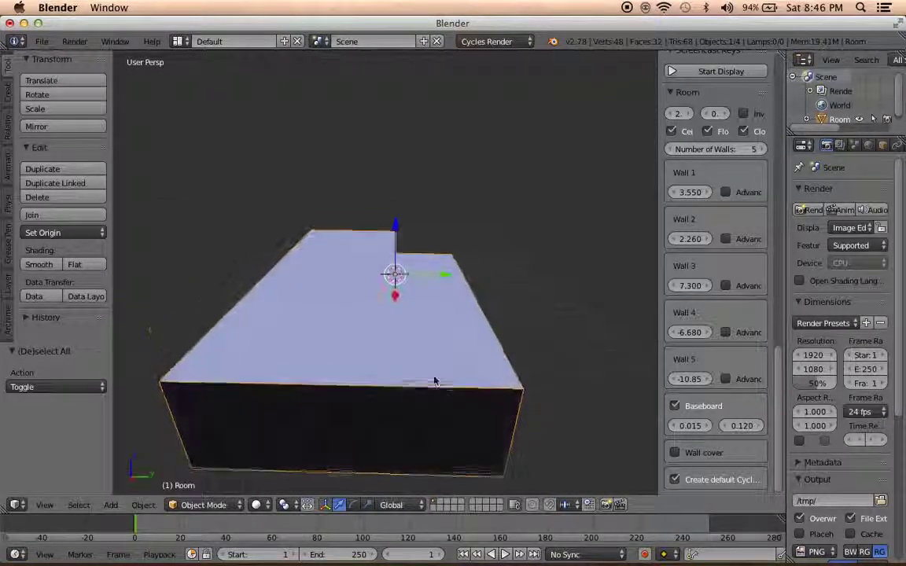
key(ctrl+KP_3)
Add a camera, move it inside the room and look through it
key(shift+a)
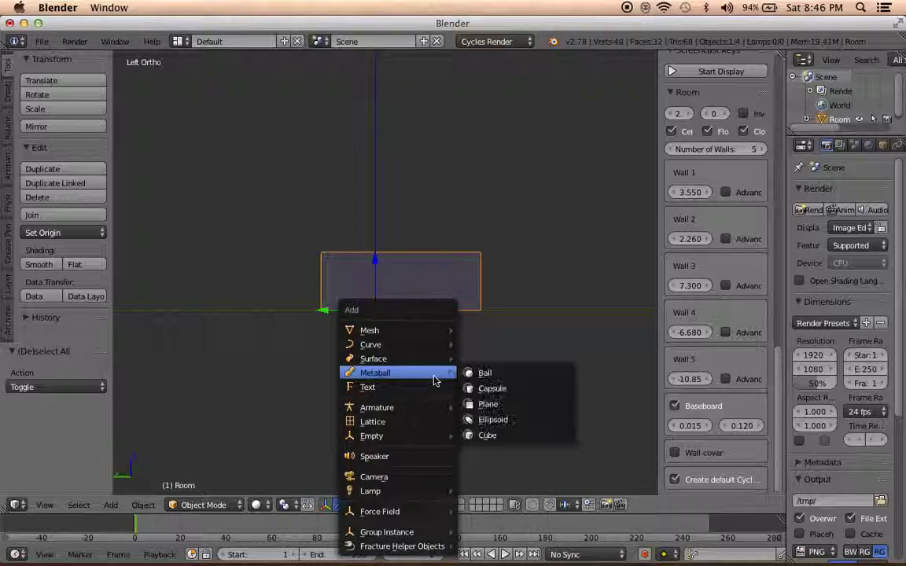
click(406, 477)
scroll(412, 375, up, 3)
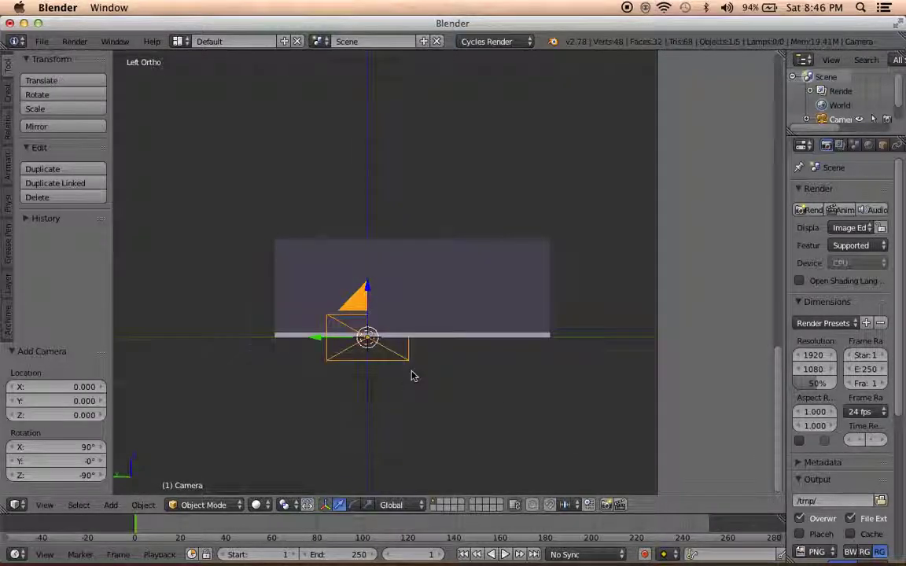
scroll(412, 375, up, 1)
key(g)
click(530, 336)
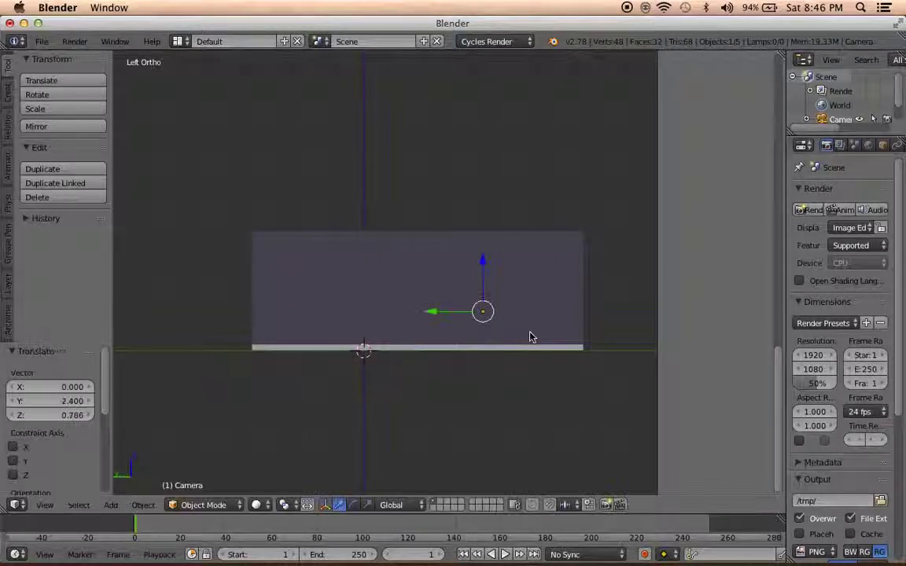
key(KP_0)
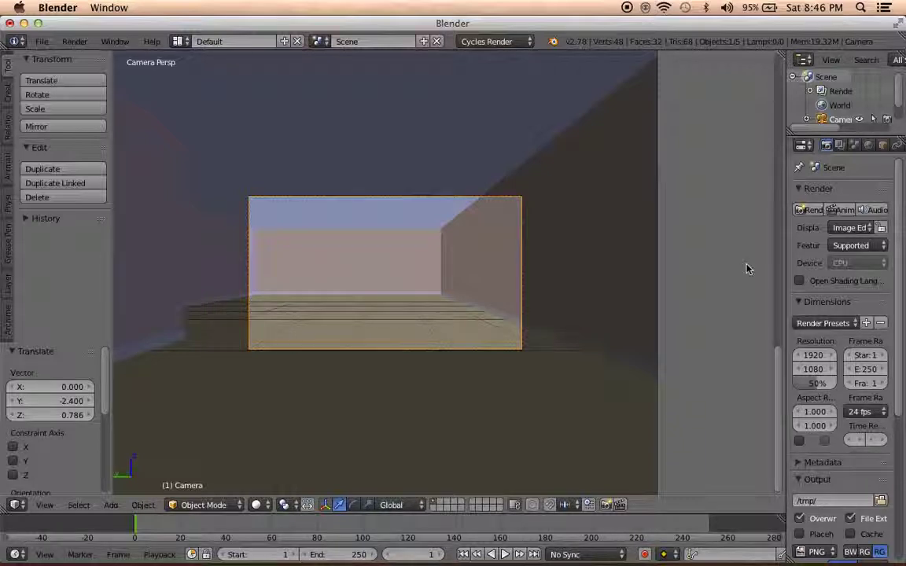
key(g)
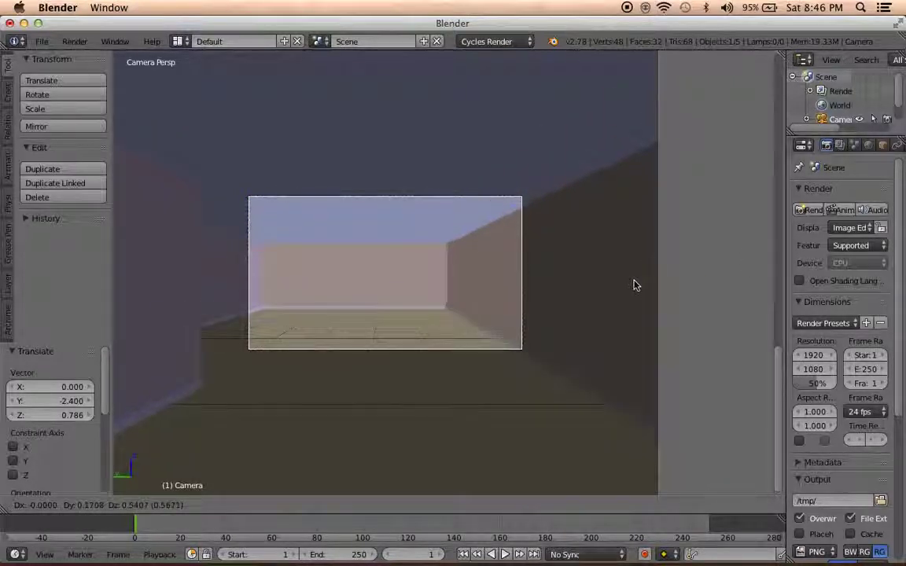
click(672, 273)
key(n)
scroll(697, 308, up, 5)
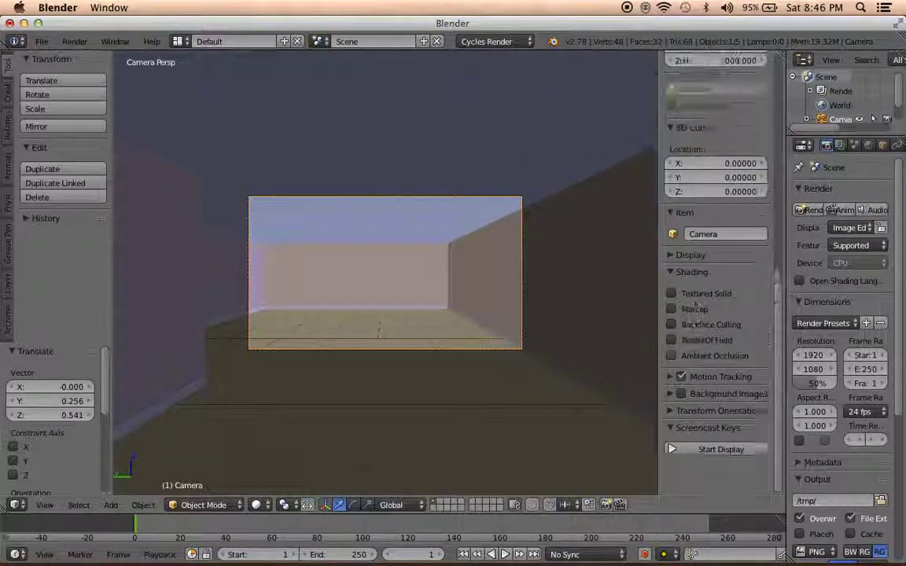
Enable Lock Camera to View and nudge the camera's framing
scroll(696, 309, up, 5)
scroll(598, 288, up, 1)
scroll(593, 287, up, 2)
scroll(606, 289, up, 1)
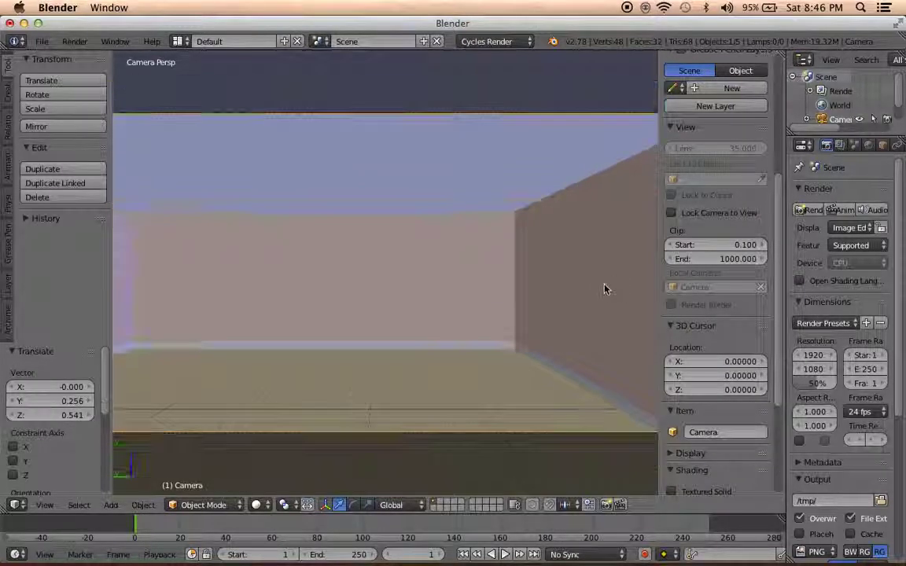
click(671, 212)
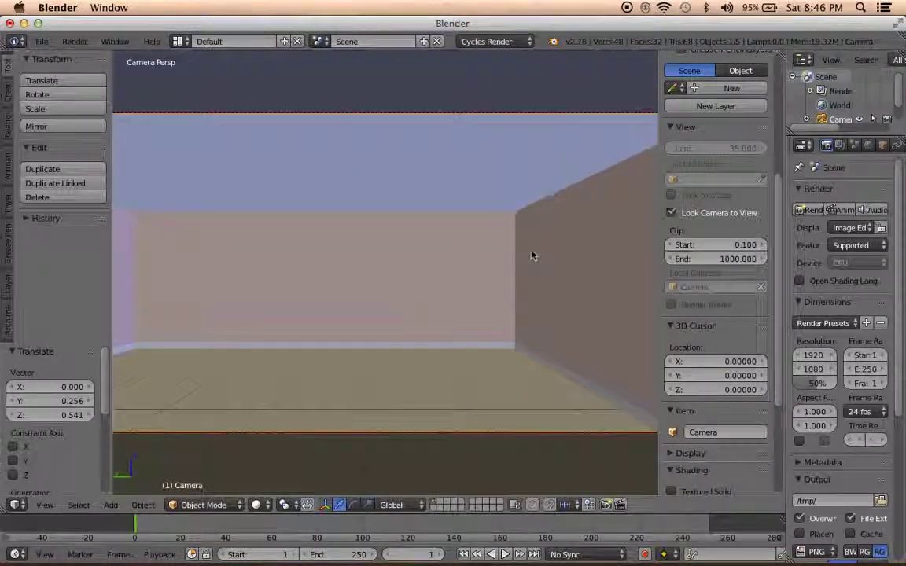
scroll(481, 228, down, 2)
scroll(530, 258, up, 2)
mouse_move(532, 257)
middle_down()
mouse_move(481, 285)
mouse_move(542, 236)
middle_up()
scroll(542, 236, down, 2)
scroll(535, 249, up, 2)
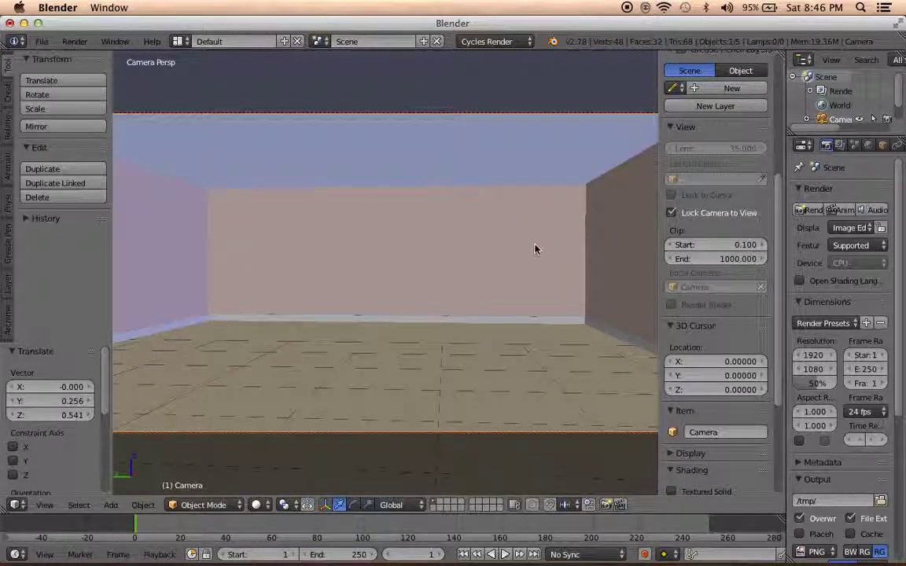
scroll(487, 248, down, 2)
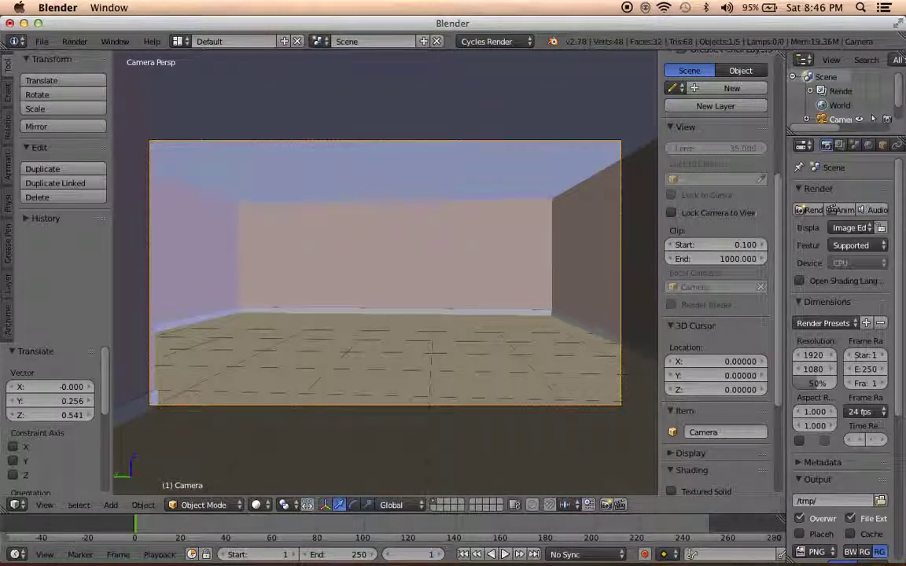
click(671, 213)
Aim the locked camera at the back wall above the floor and widen the Properties area
middle_drag(415, 289, 380, 289)
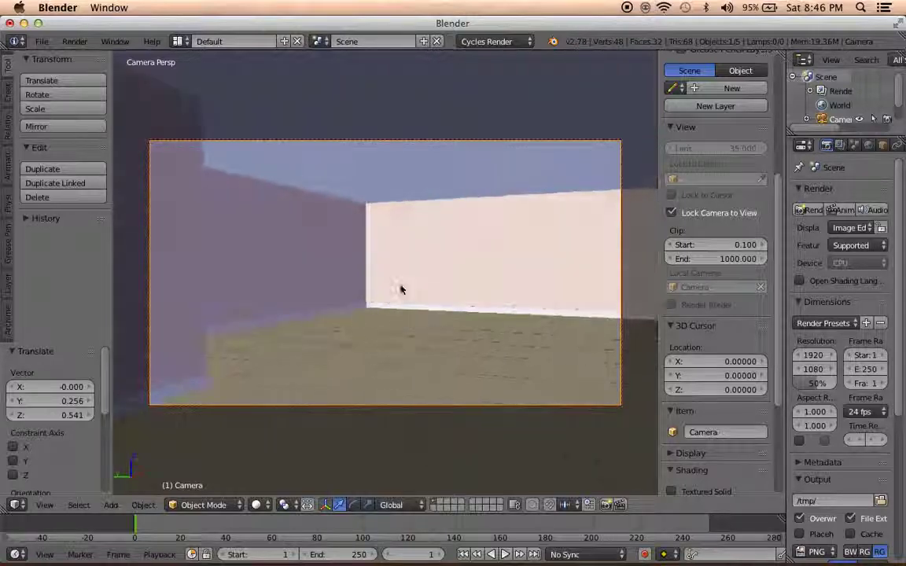
scroll(379, 290, down, 2)
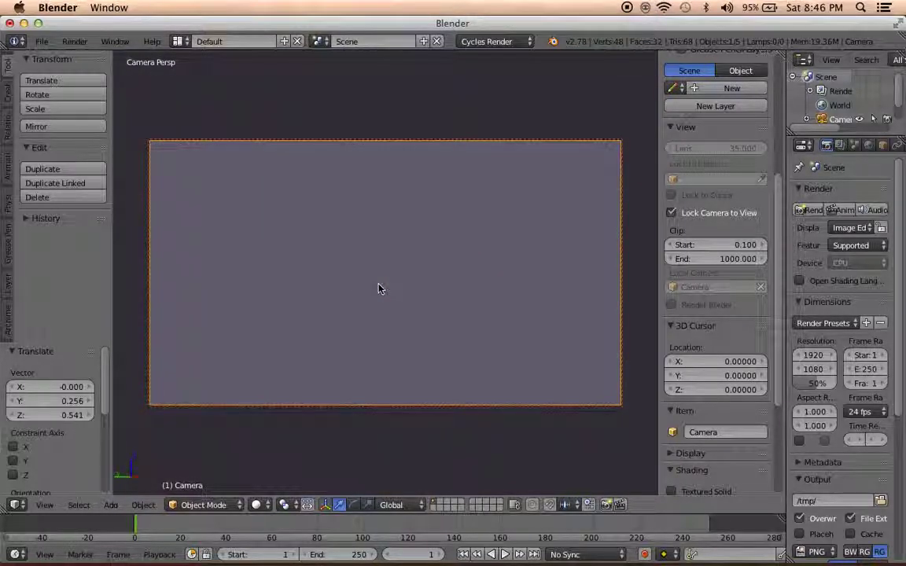
scroll(379, 290, up, 2)
scroll(378, 289, up, 1)
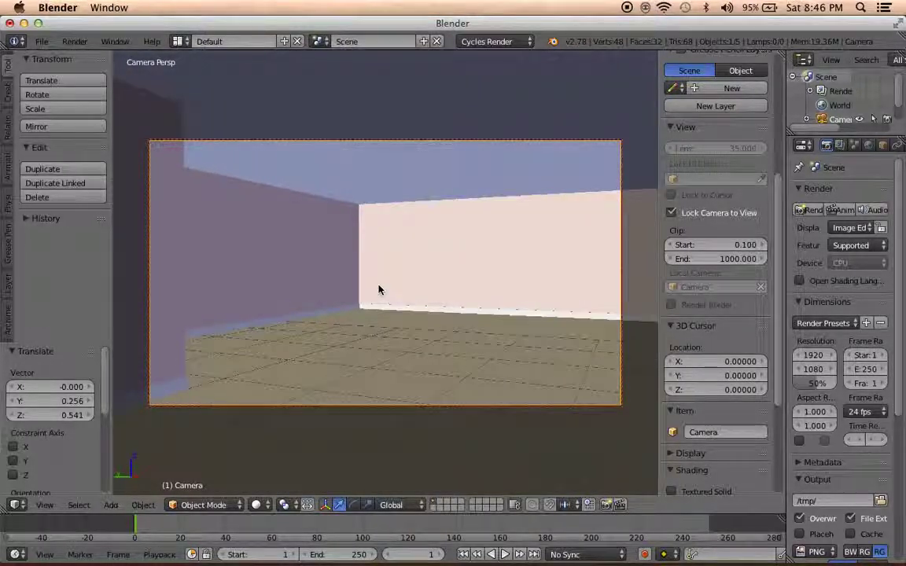
scroll(379, 289, up, 2)
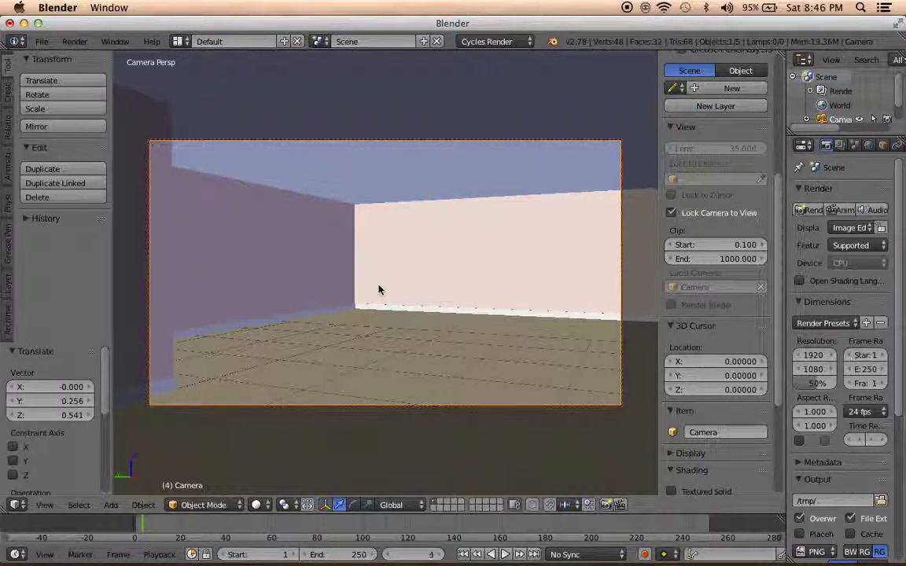
scroll(378, 283, down, 1)
scroll(378, 284, up, 1)
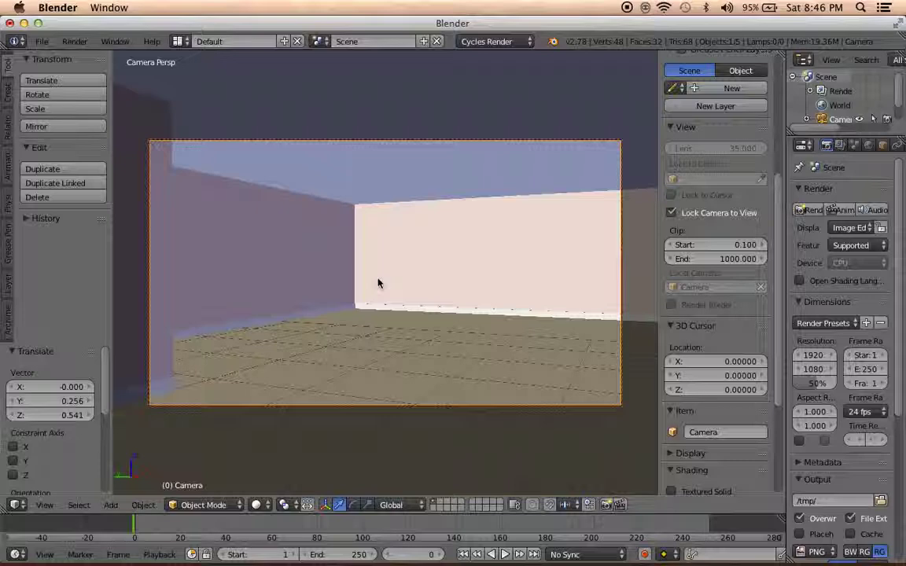
click(705, 220)
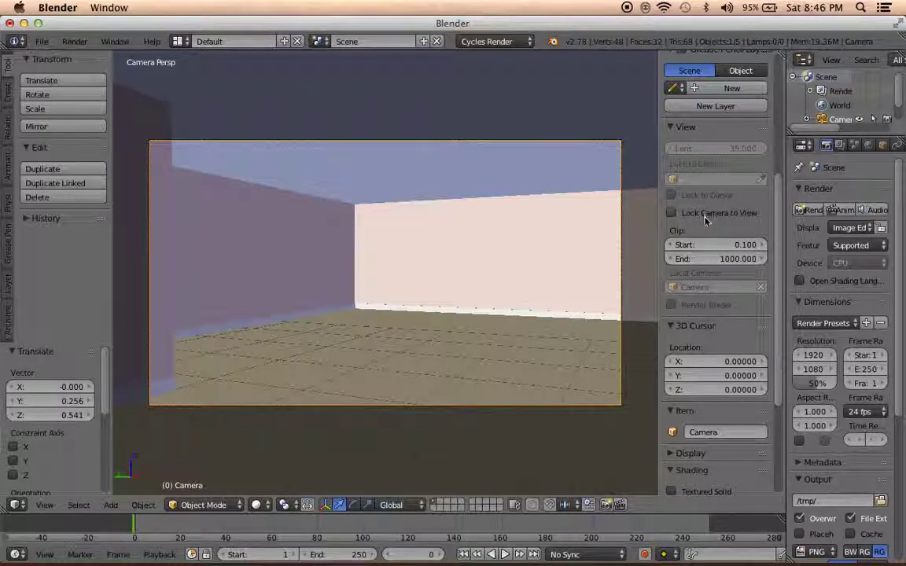
click(705, 220)
middle_drag(447, 269, 462, 271)
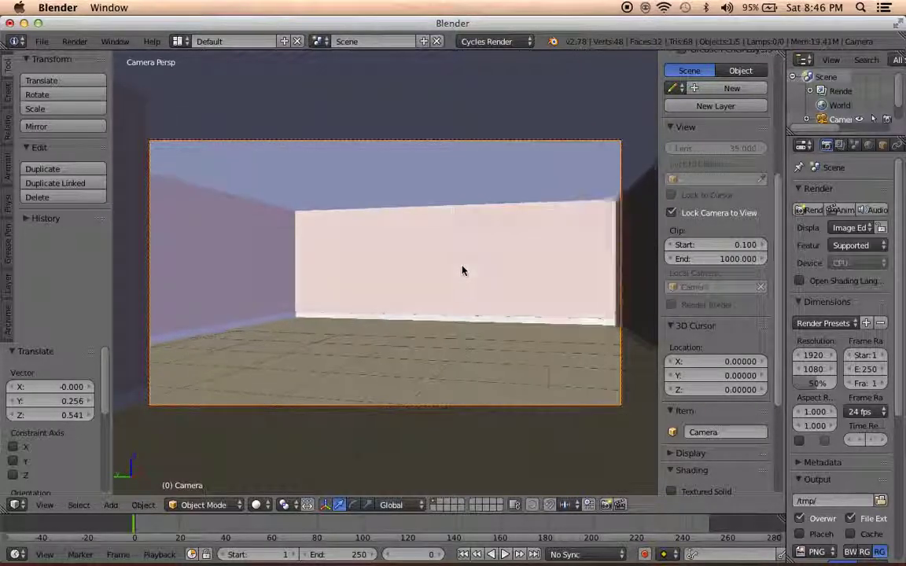
mouse_move(426, 285)
middle_down()
mouse_move(494, 286)
mouse_move(441, 285)
middle_up()
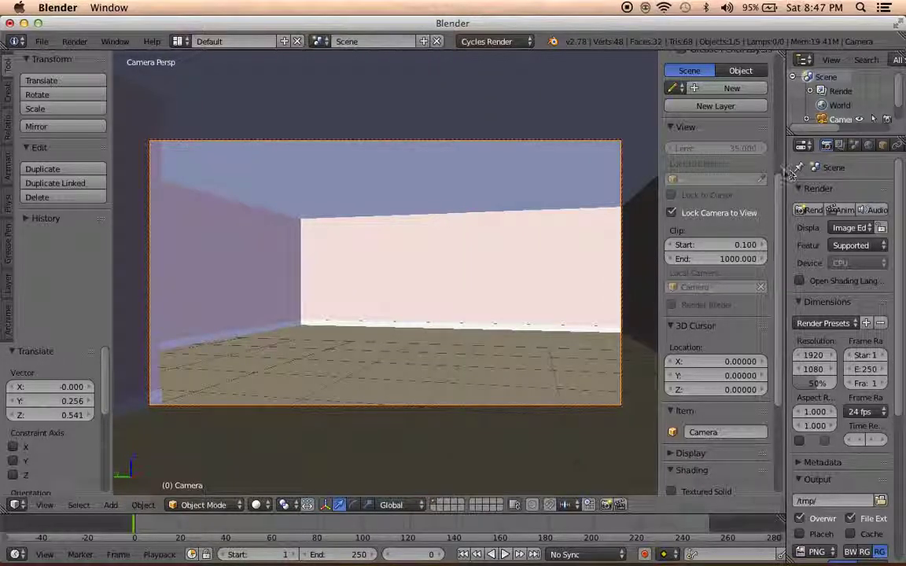
drag(786, 173, 703, 173)
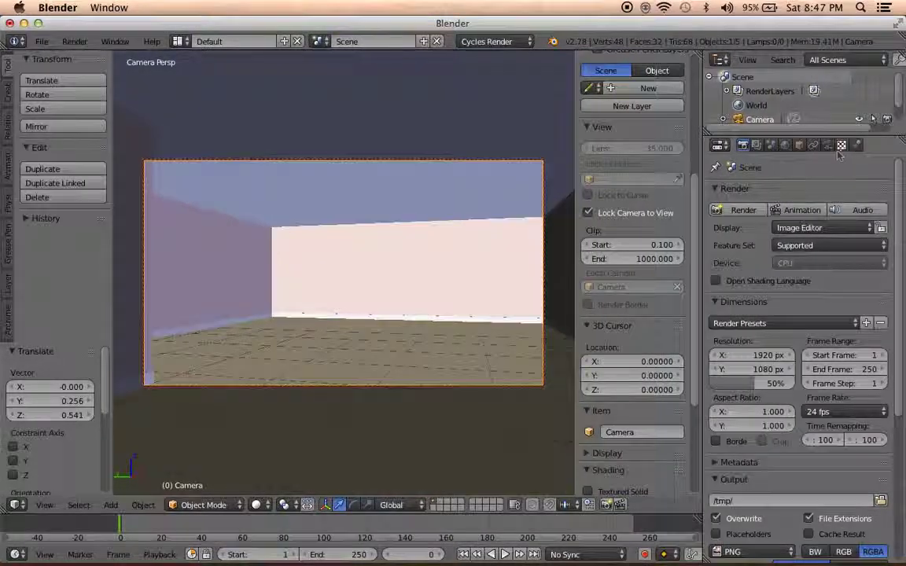
Set the camera's lens focal length to 30.19 mm
click(827, 145)
drag(752, 253, 727, 253)
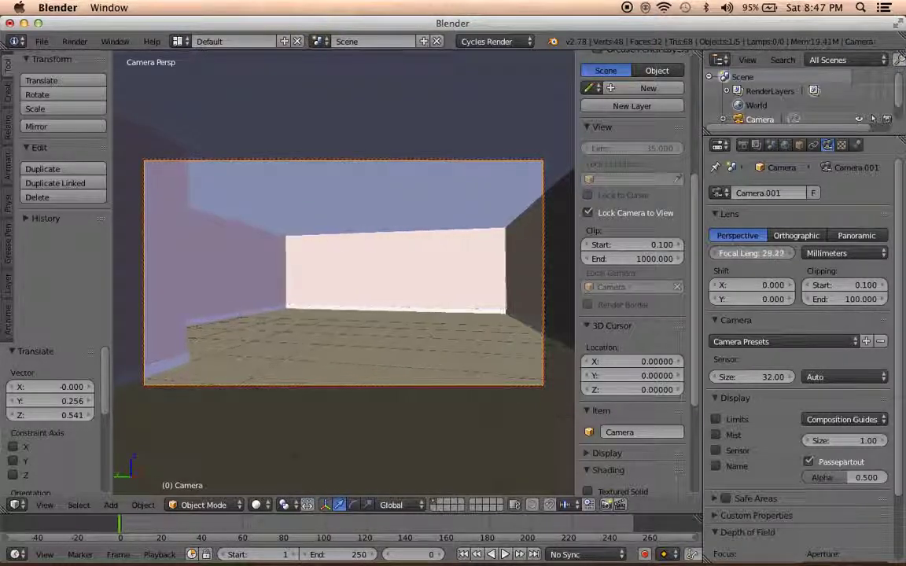
drag(727, 253, 740, 253)
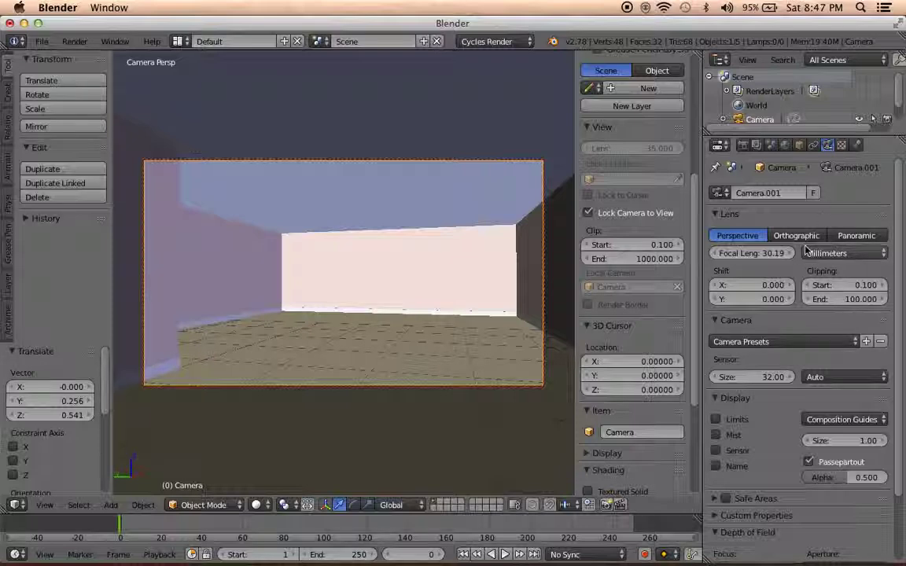
Untick Lock Camera to View, hide the sidebar, and orbit outside the room box
click(608, 211)
key(n)
mouse_move(556, 198)
middle_down()
mouse_move(454, 249)
mouse_move(299, 169)
mouse_move(382, 249)
mouse_move(461, 283)
mouse_move(475, 318)
middle_up()
key(a)
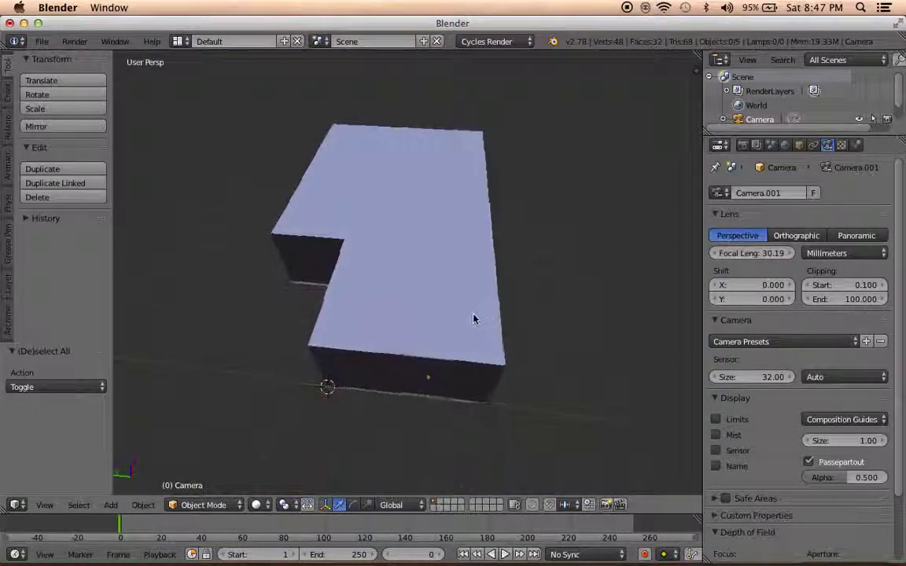
scroll(472, 319, up, 3)
scroll(397, 276, up, 3)
scroll(397, 275, up, 3)
mouse_move(424, 252)
middle_down()
mouse_move(394, 269)
mouse_move(453, 284)
mouse_move(384, 279)
middle_up()
scroll(454, 285, down, 2)
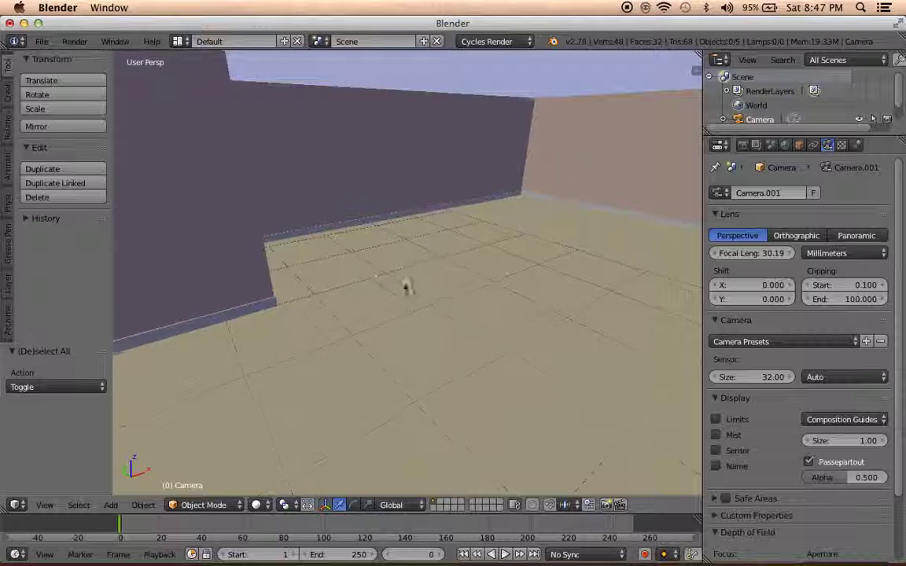
scroll(385, 274, down, 5)
key(shift+f)
scroll(347, 318, up, 3)
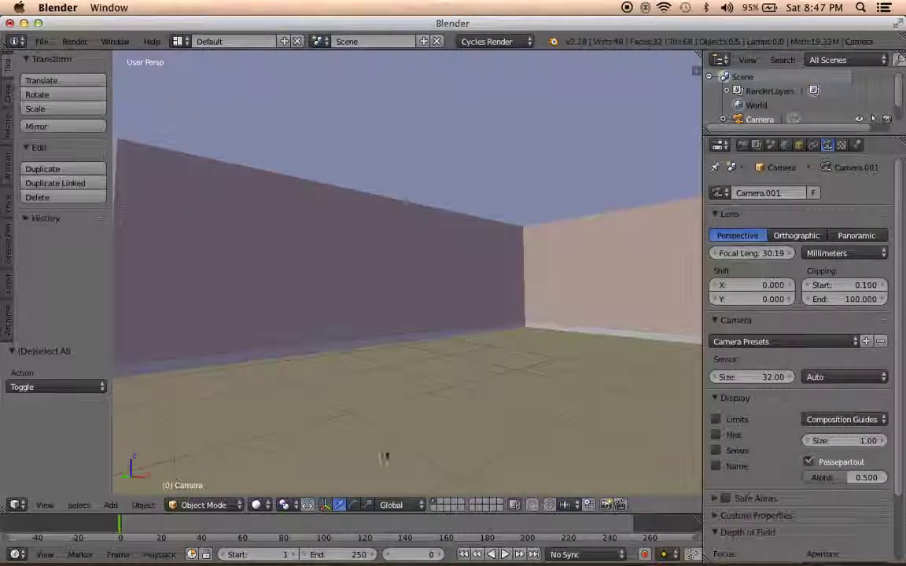
click(415, 367)
mouse_move(415, 367)
middle_down()
mouse_move(385, 344)
mouse_move(223, 307)
mouse_move(397, 350)
mouse_move(507, 330)
mouse_move(382, 348)
middle_up()
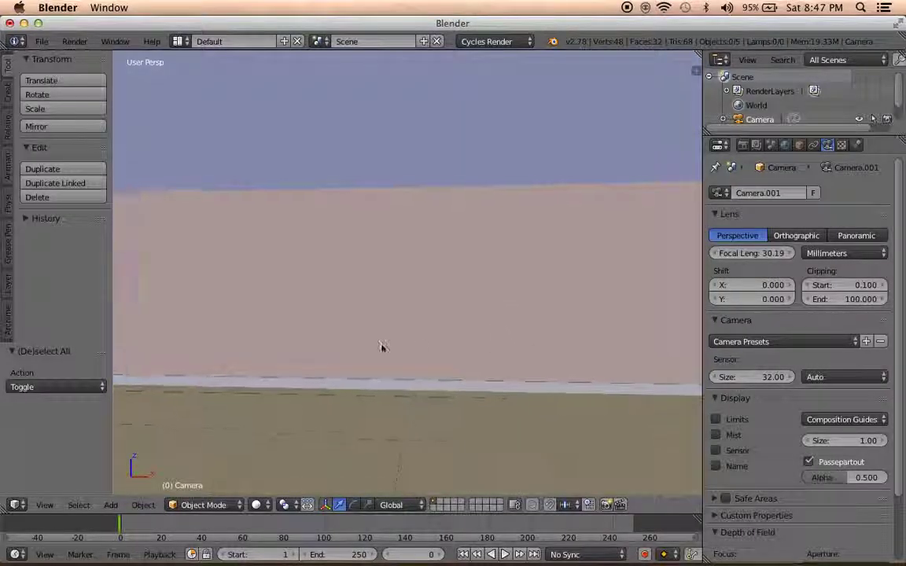
key(b)
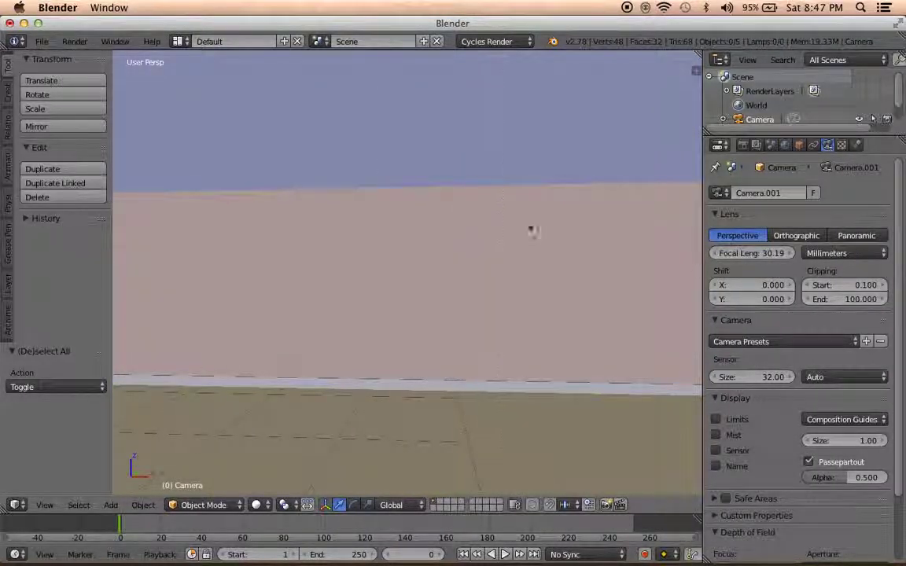
drag(583, 165, 241, 517)
scroll(354, 358, down, 2)
scroll(366, 376, down, 2)
mouse_move(366, 376)
middle_down()
mouse_move(298, 406)
mouse_move(344, 327)
mouse_move(302, 332)
mouse_move(324, 386)
mouse_move(299, 366)
mouse_move(350, 376)
middle_up()
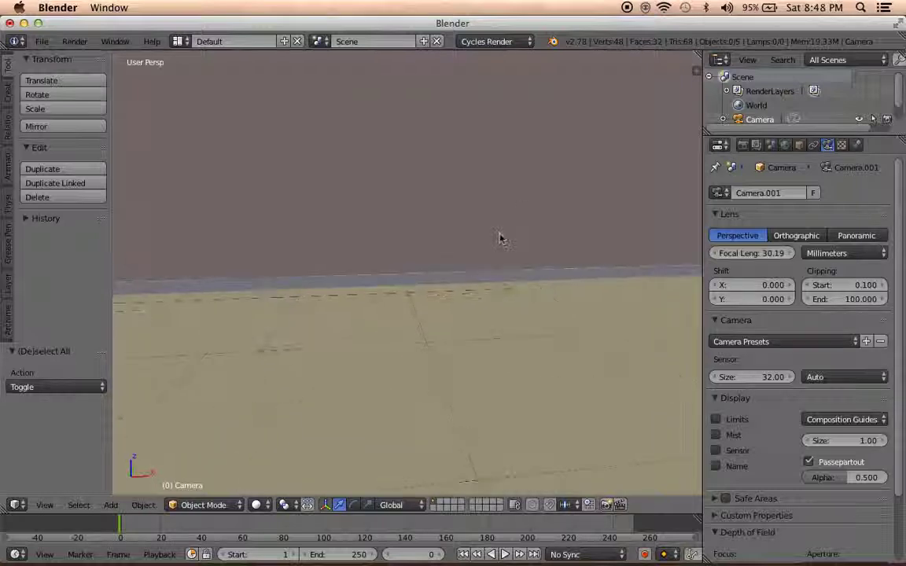
middle_drag(500, 237, 700, 560)
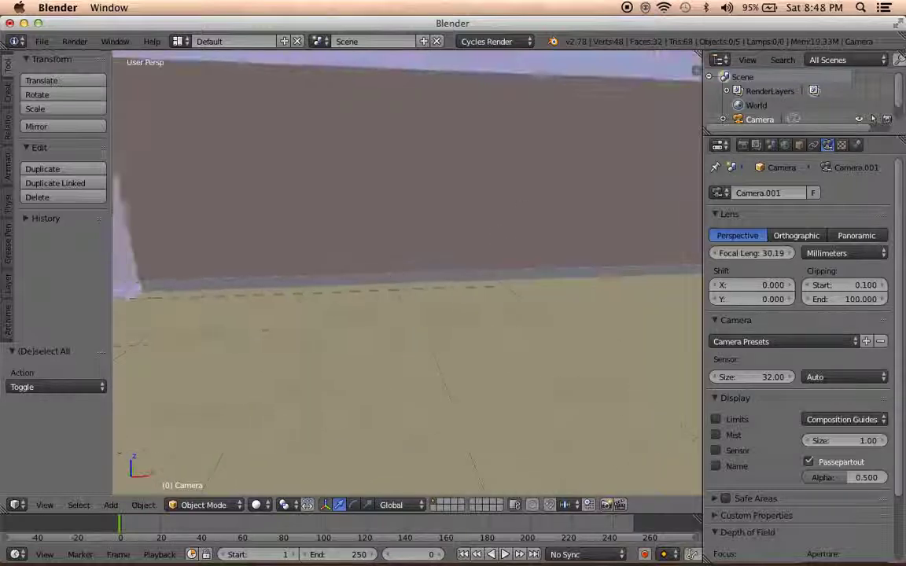
click(706, 553)
mouse_move(705, 555)
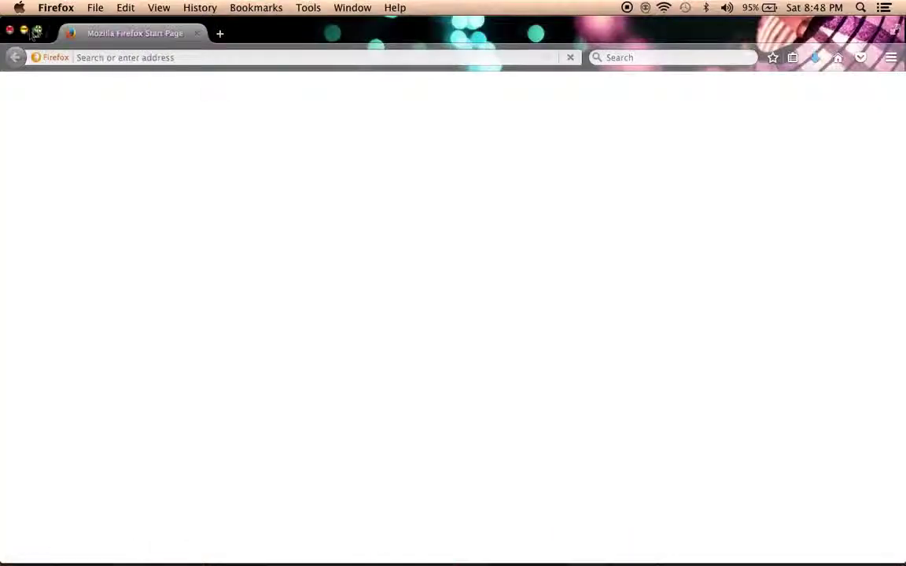
click(24, 29)
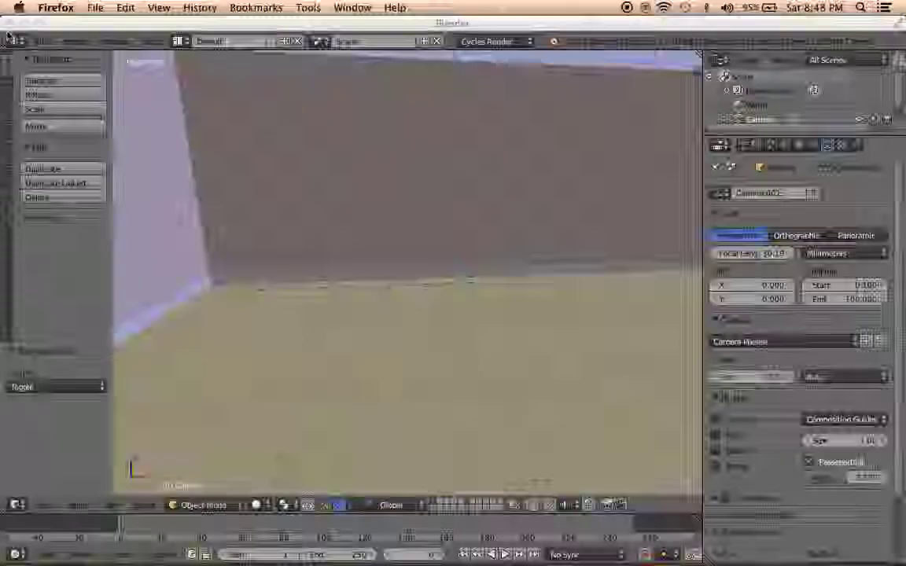
click(782, 553)
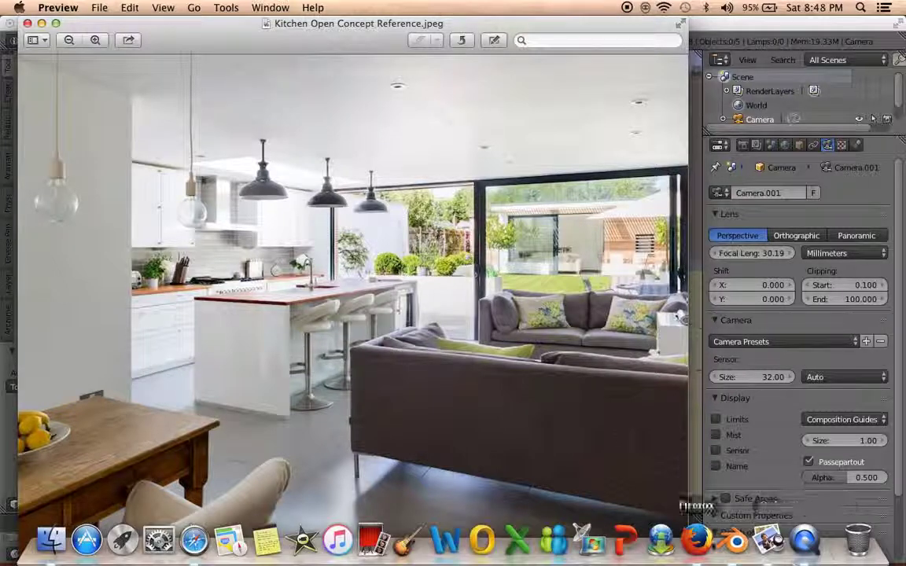
click(734, 541)
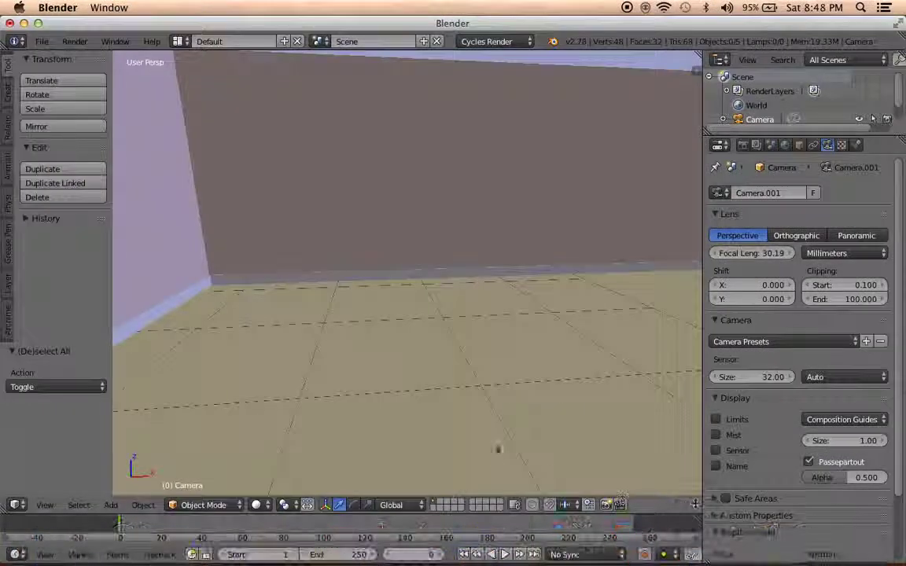
Orbit toward the lilac wall corner and bring up the Mesh > Archimesh add list
mouse_move(272, 331)
middle_down()
mouse_move(338, 299)
mouse_move(354, 320)
mouse_move(342, 320)
middle_up()
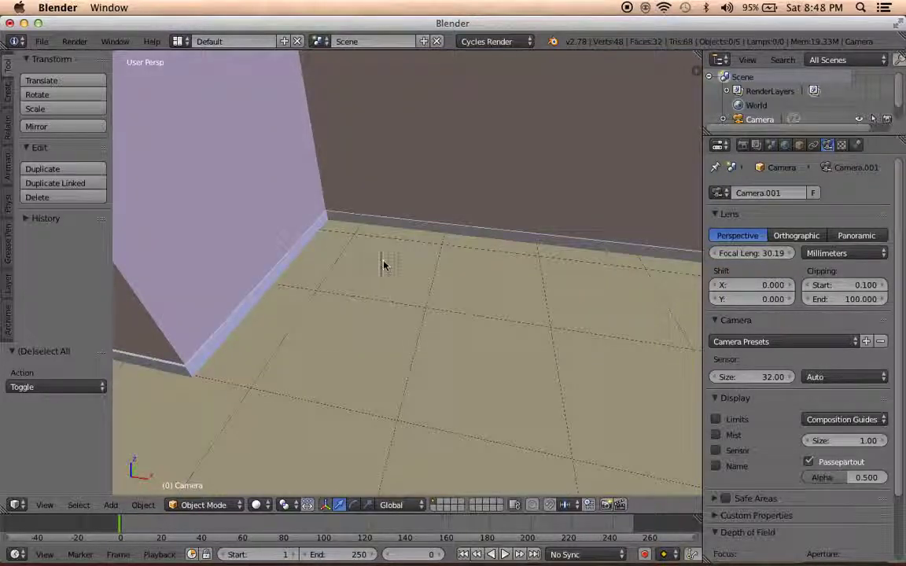
key(shift+a)
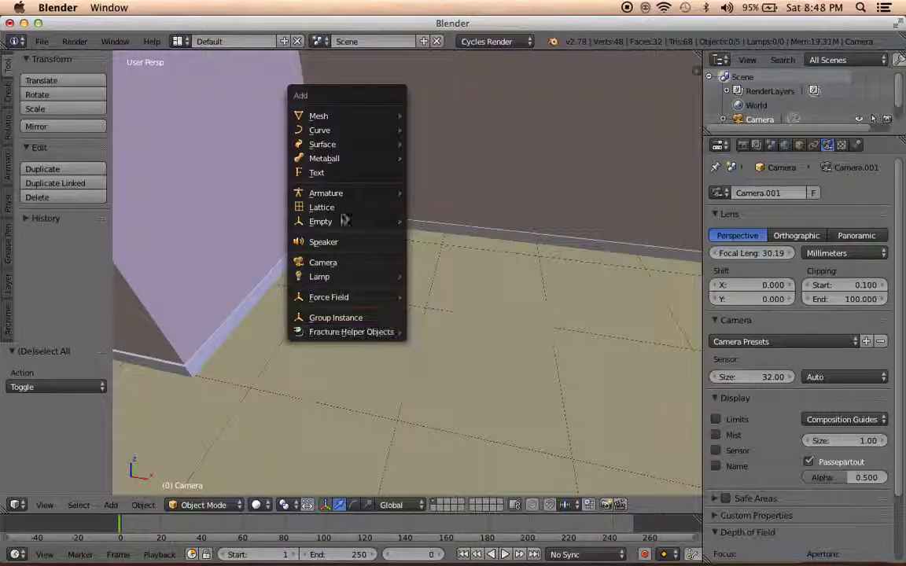
mouse_move(319, 115)
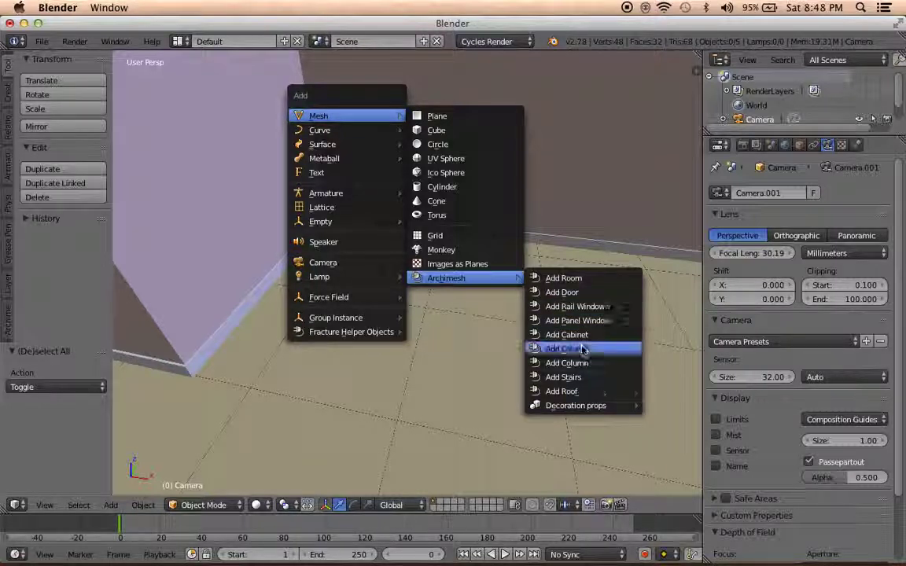
mouse_move(446, 278)
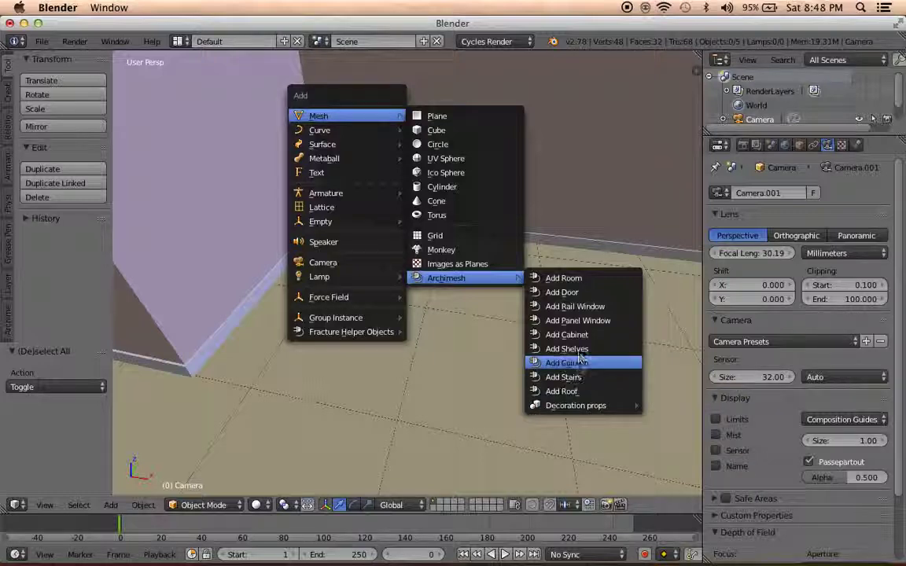
Add an Archimesh cabinet and widen the tool shelf to view its settings
click(583, 335)
mouse_move(494, 389)
middle_down()
mouse_move(404, 323)
mouse_move(318, 360)
mouse_move(355, 367)
mouse_move(281, 352)
mouse_move(307, 344)
mouse_move(370, 372)
mouse_move(421, 369)
middle_up()
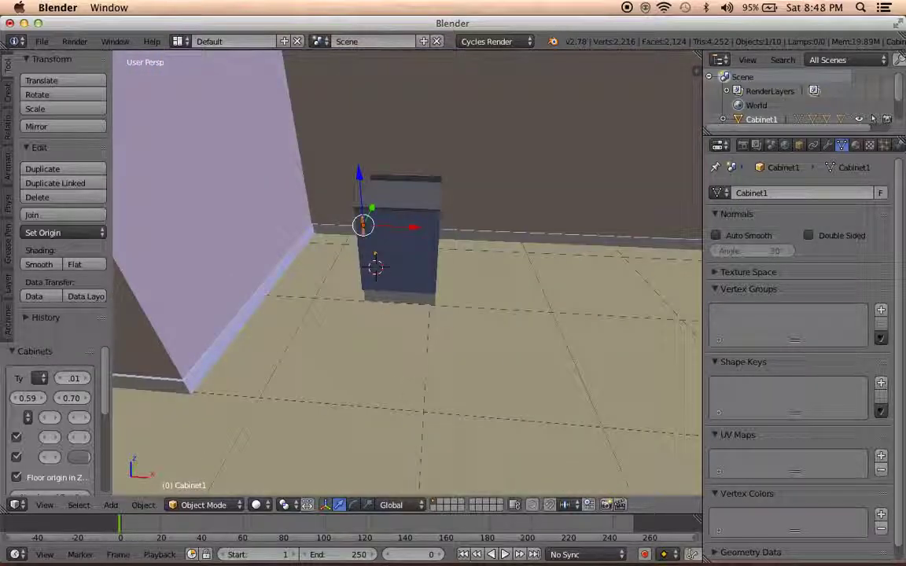
scroll(35, 402, down, 3)
drag(111, 329, 168, 323)
scroll(105, 405, up, 3)
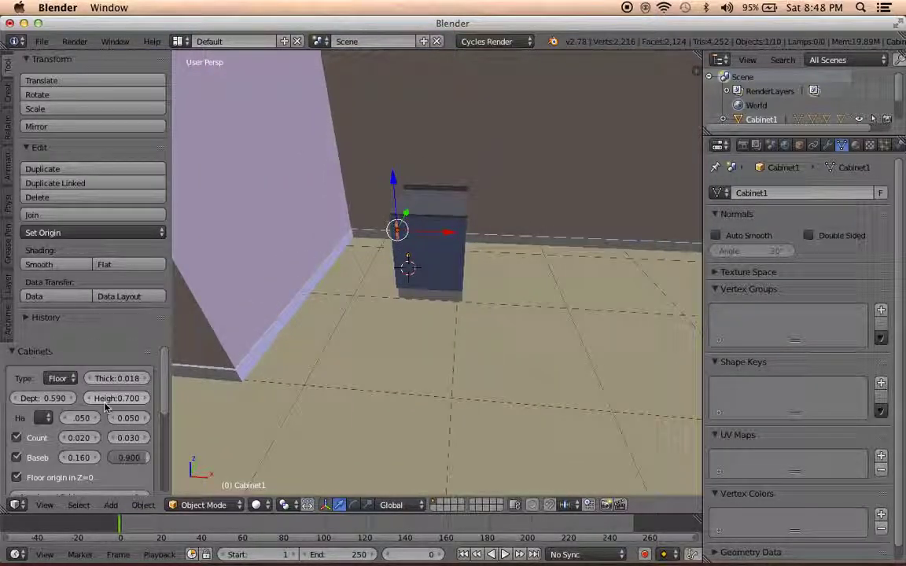
middle_drag(244, 391, 356, 377)
middle_drag(412, 378, 248, 319)
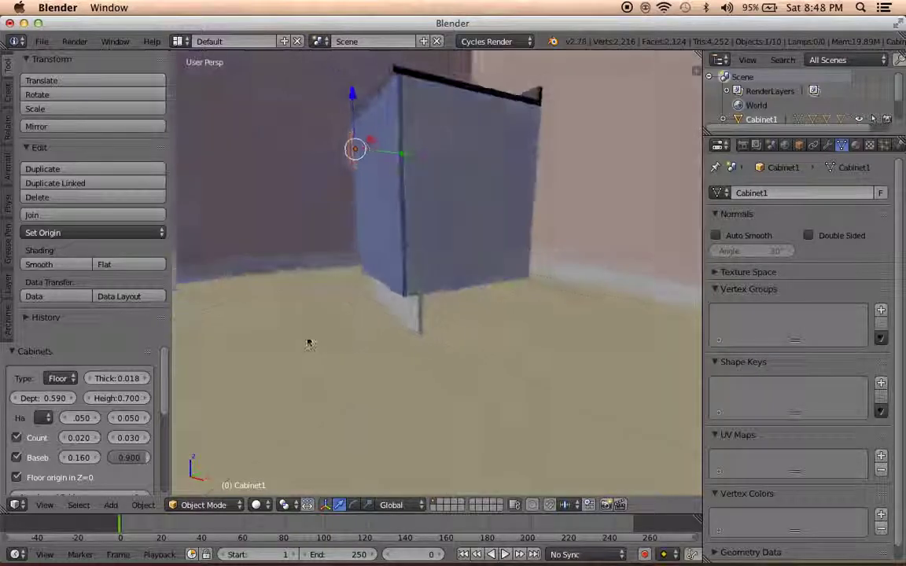
scroll(79, 393, down, 3)
scroll(71, 409, down, 2)
scroll(55, 425, down, 2)
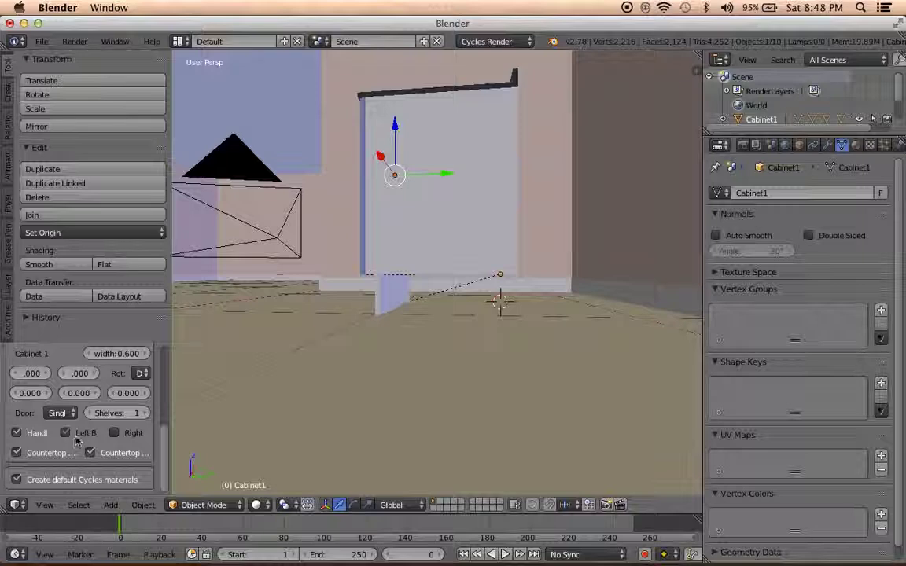
Tick Right baseboard on the cabinet and compare it with the kitchen reference photo
click(116, 433)
mouse_move(189, 433)
middle_down()
mouse_move(470, 414)
mouse_move(445, 453)
mouse_move(414, 454)
mouse_move(293, 437)
mouse_move(318, 429)
mouse_move(197, 421)
middle_up()
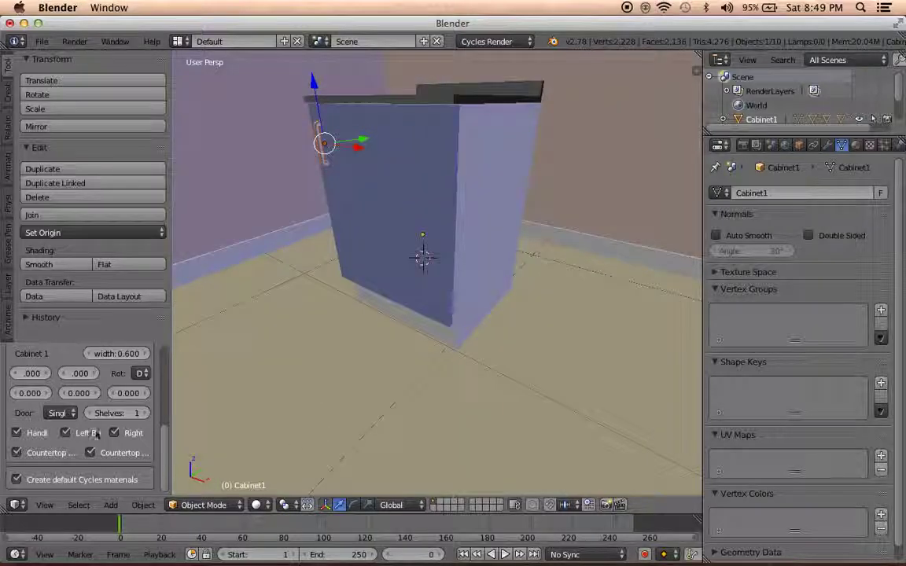
click(60, 413)
middle_drag(510, 430, 475, 409)
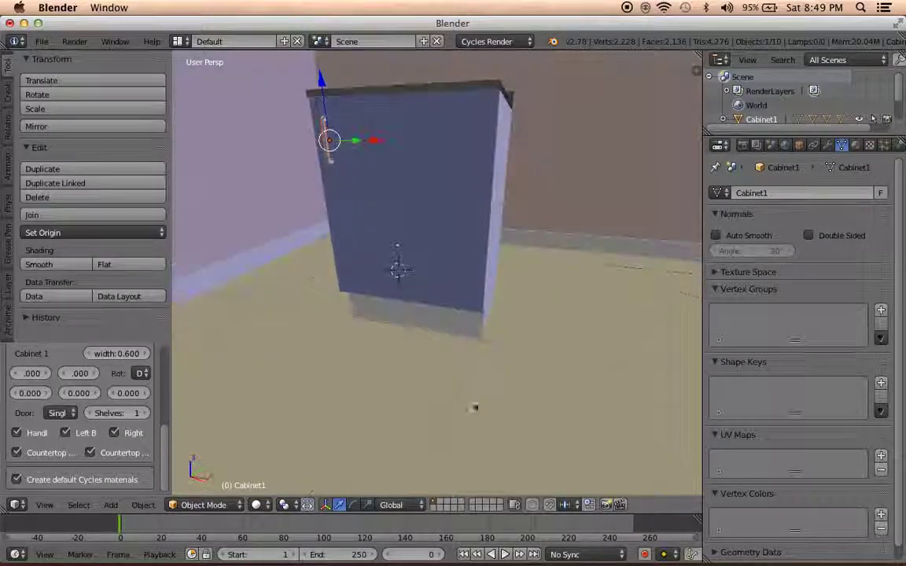
click(766, 545)
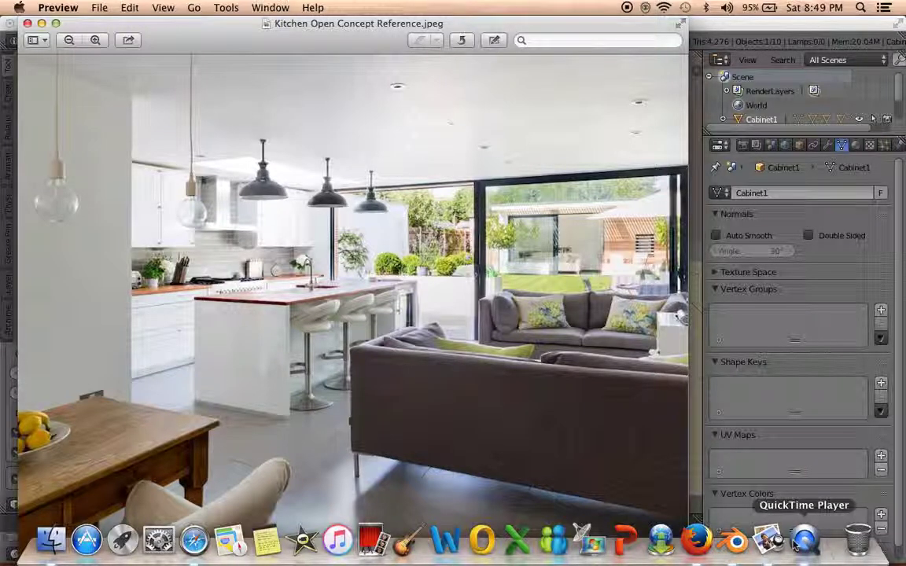
click(736, 544)
middle_drag(408, 380, 370, 378)
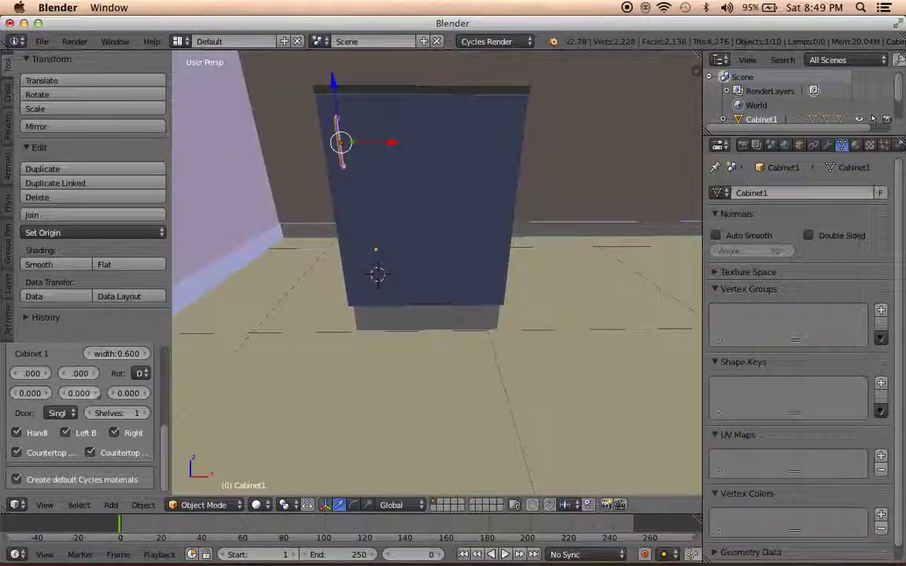
Untick Create default Cycles materials
click(92, 481)
click(92, 481)
click(92, 482)
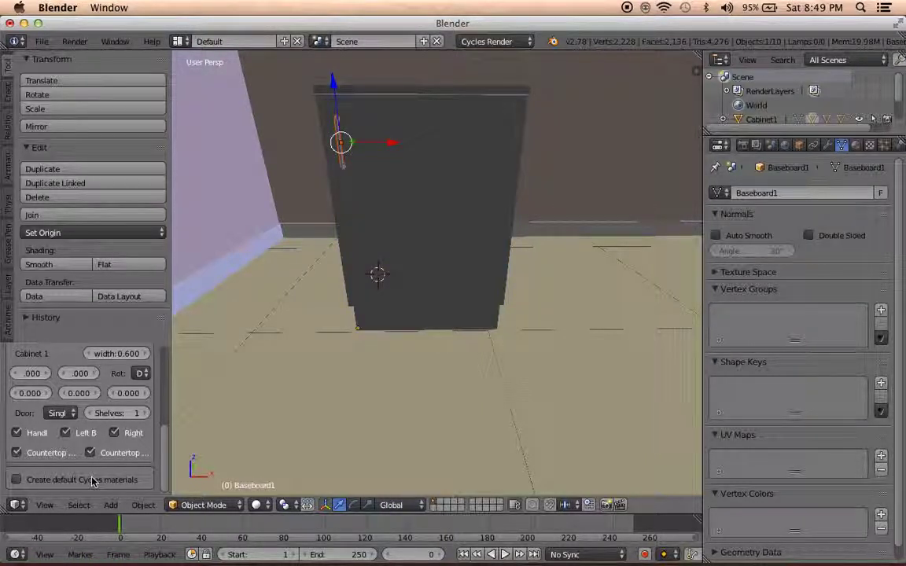
Re-enable default Cycles materials and set Number of Cabinets to 2
click(92, 482)
scroll(89, 472, up, 3)
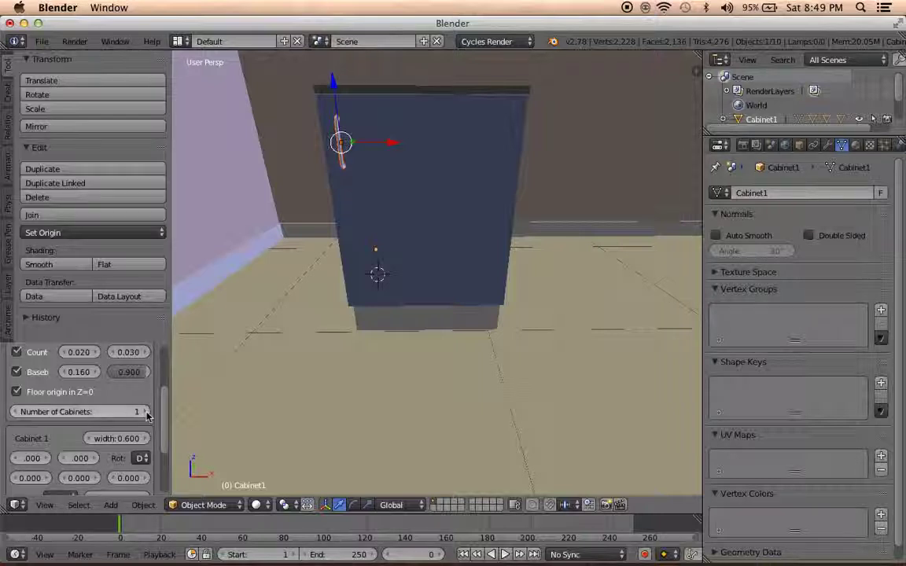
click(145, 412)
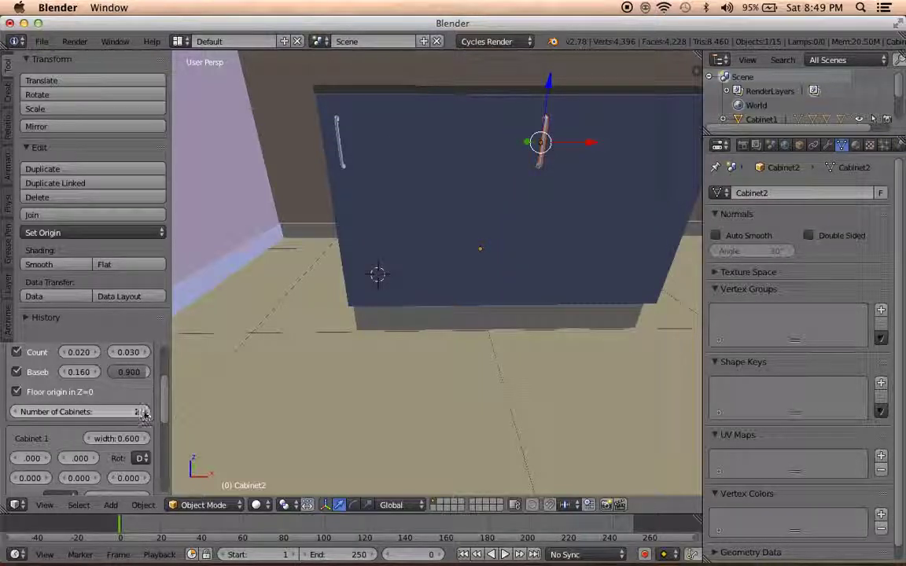
Adjust the first cabinet's shelf count, ending back at 1 shelf
scroll(146, 414, down, 3)
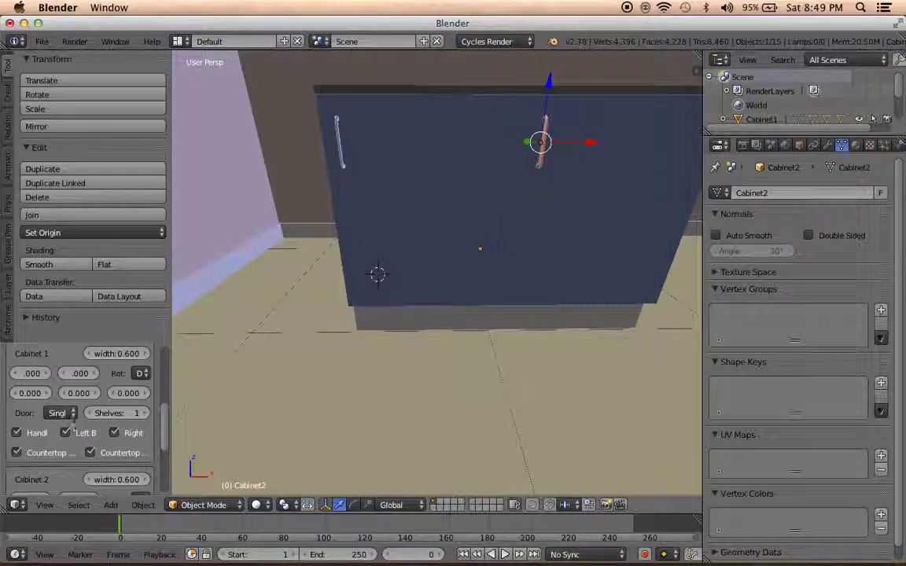
click(146, 414)
scroll(320, 294, up, 3)
mouse_move(302, 354)
middle_down()
mouse_move(336, 401)
mouse_move(334, 374)
middle_up()
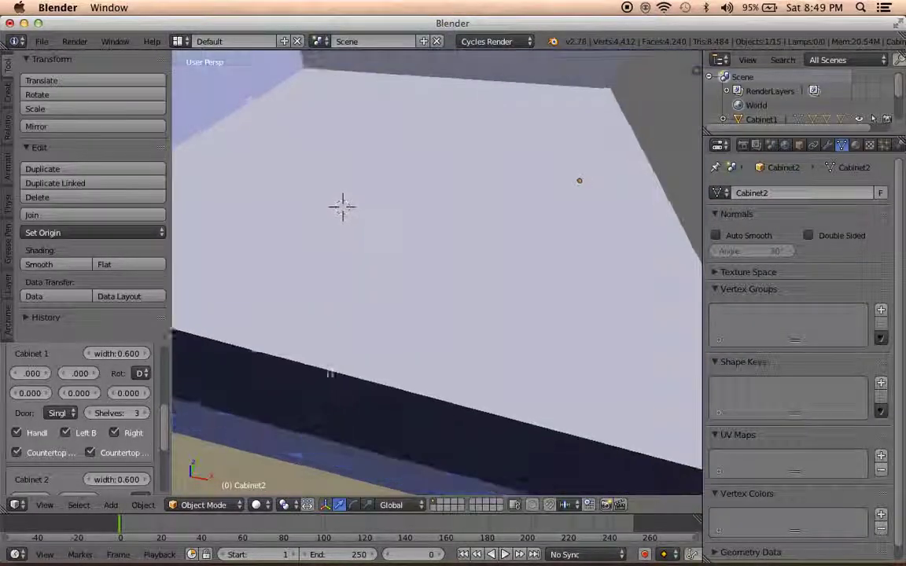
click(89, 414)
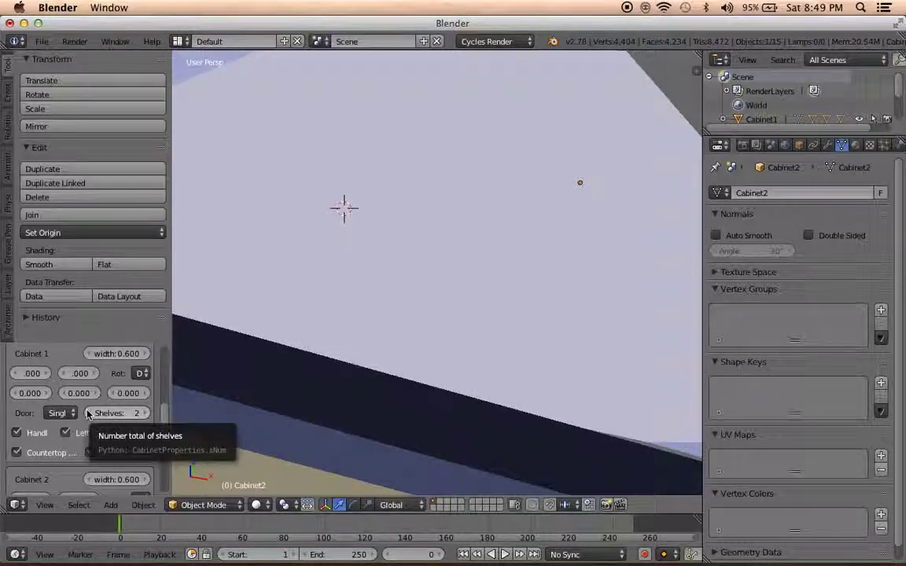
click(89, 414)
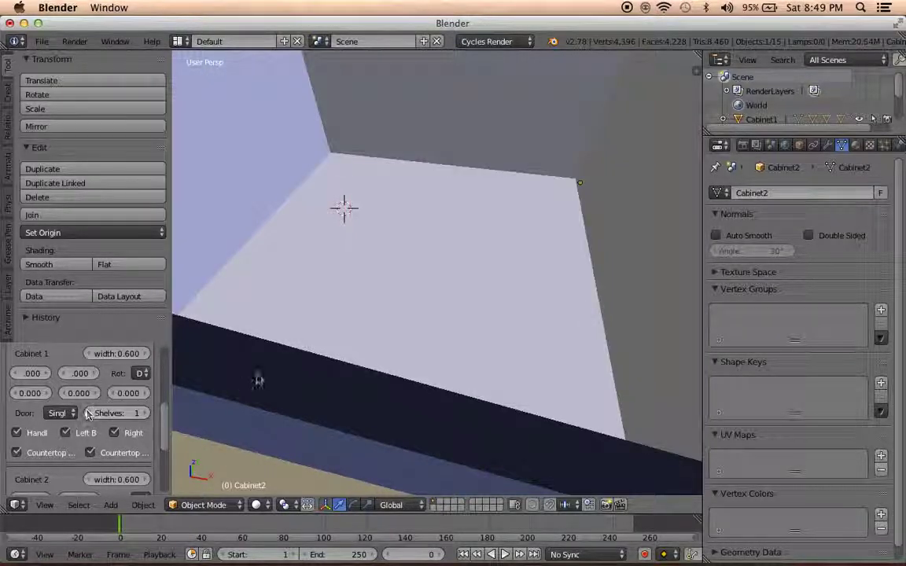
Try a -0.03 depth offset on the first cabinet, then reset it to 0
scroll(243, 380, down, 2)
scroll(260, 381, down, 3)
scroll(259, 361, down, 3)
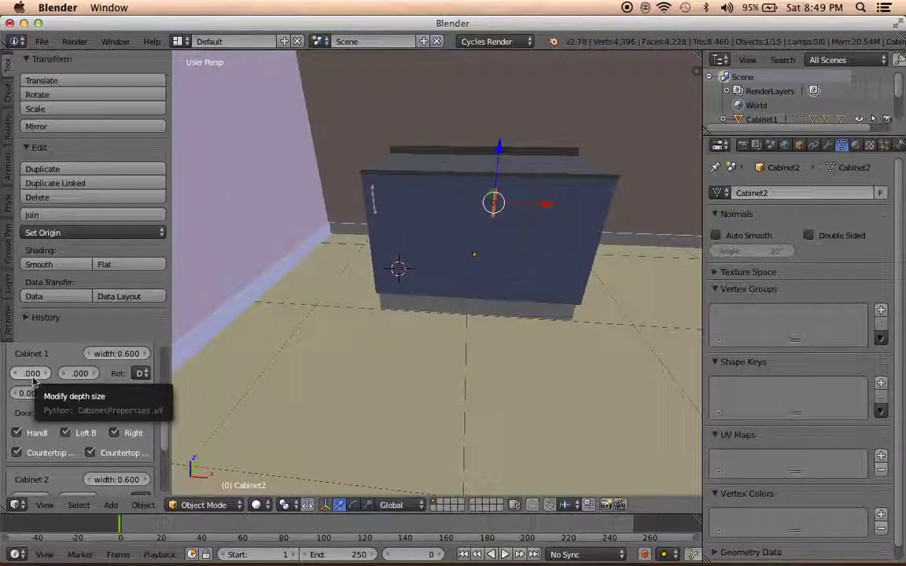
drag(33, 381, 33, 379)
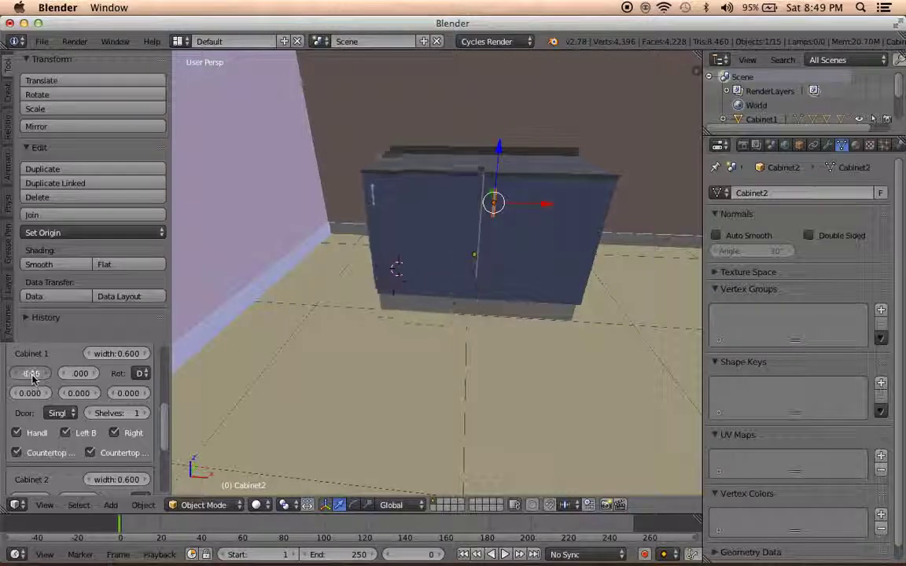
drag(33, 379, 160, 372)
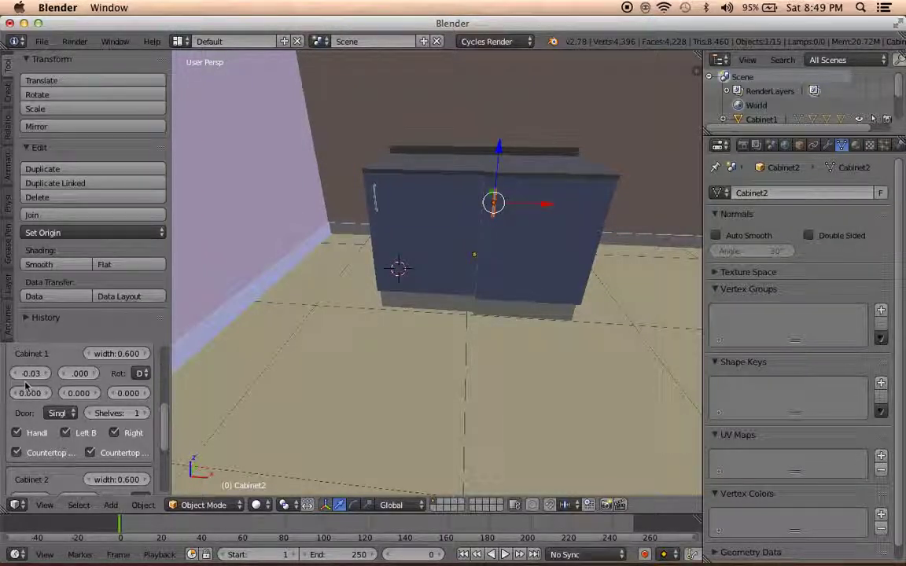
drag(45, 378, 40, 378)
middle_drag(297, 333, 236, 355)
click(71, 414)
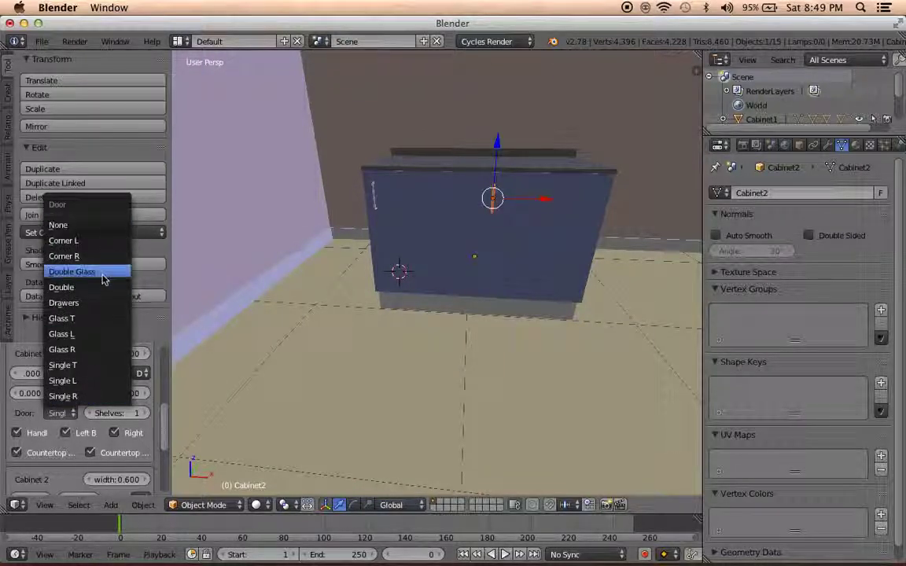
click(93, 303)
mouse_move(265, 333)
middle_down()
mouse_move(251, 305)
mouse_move(190, 299)
mouse_move(210, 318)
mouse_move(116, 356)
middle_up()
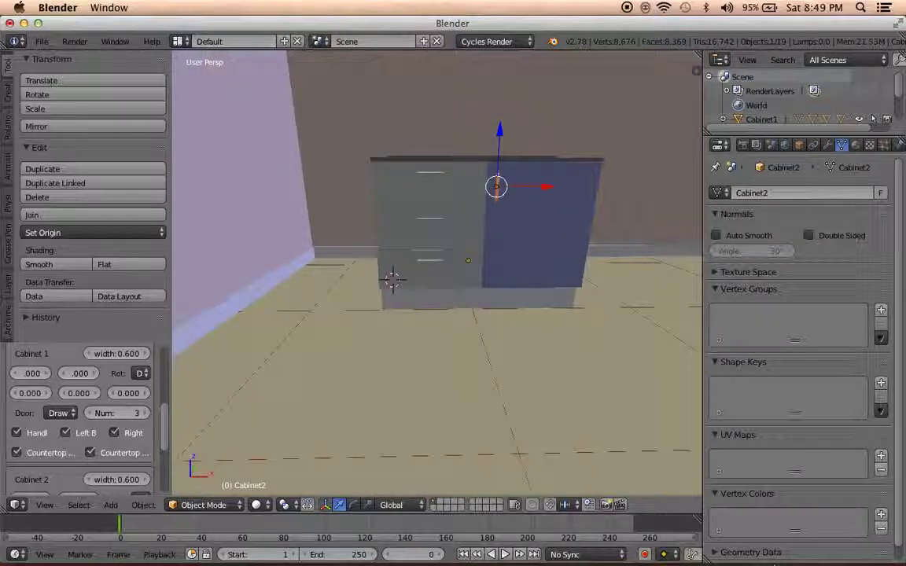
mouse_move(768, 561)
click(768, 541)
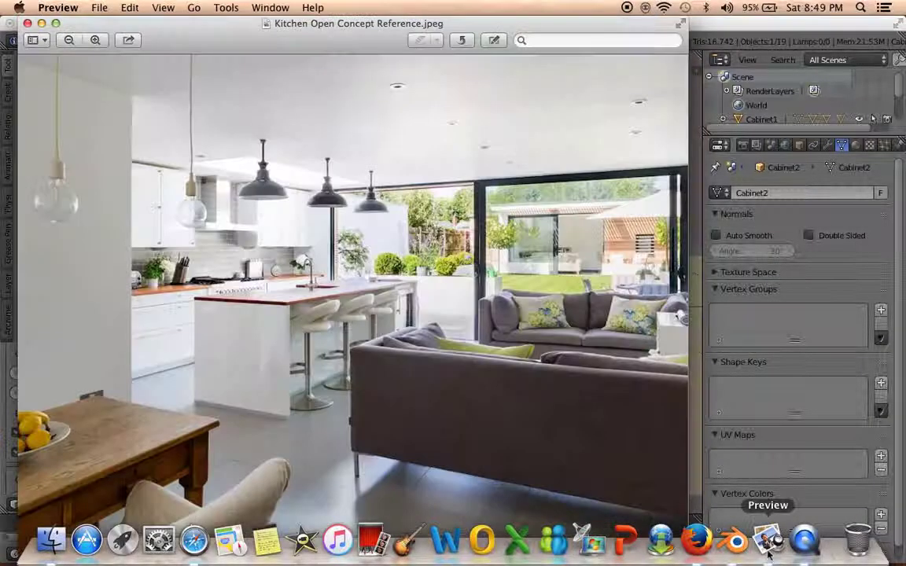
click(734, 541)
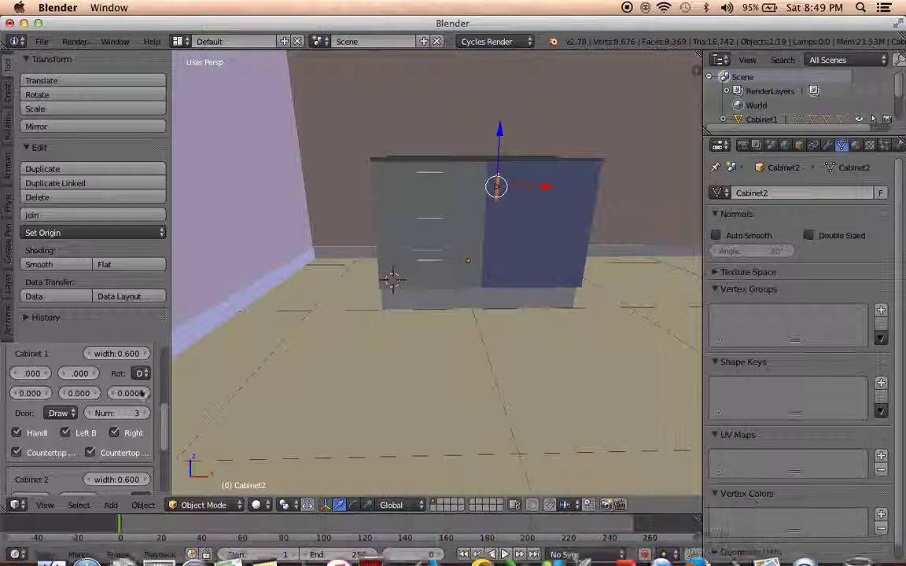
scroll(273, 384, up, 2)
scroll(71, 397, down, 3)
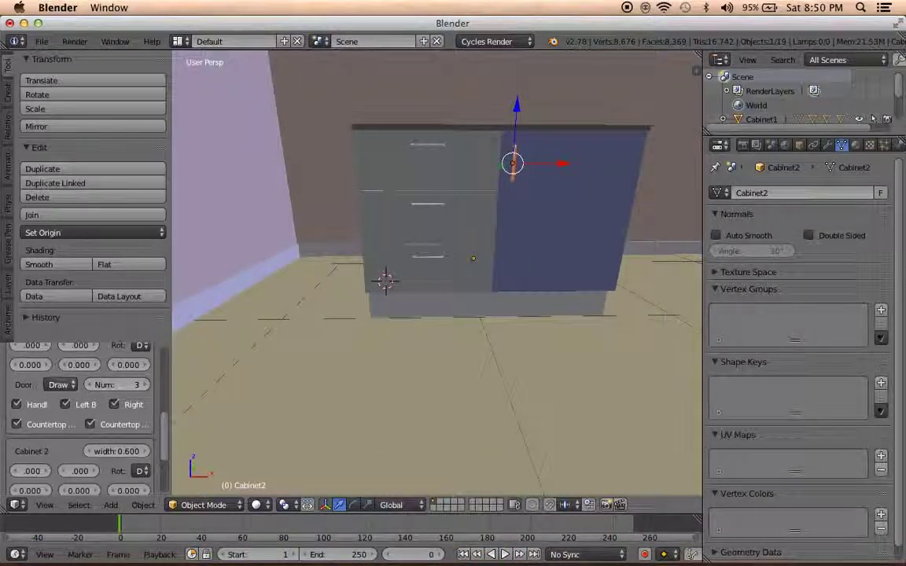
scroll(67, 398, up, 3)
scroll(65, 397, up, 3)
scroll(33, 450, down, 2)
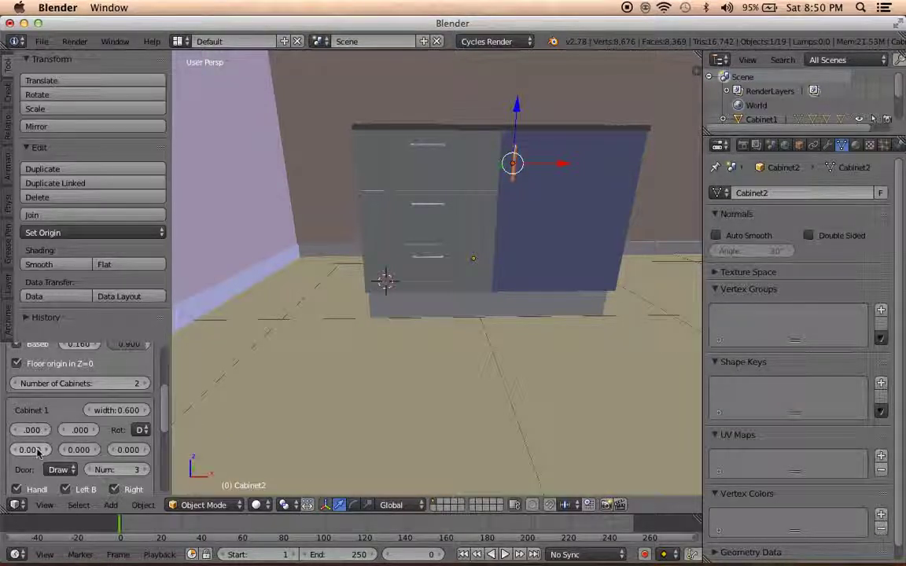
mouse_move(82, 454)
mouse_down()
mouse_move(94, 454)
mouse_move(67, 452)
mouse_up()
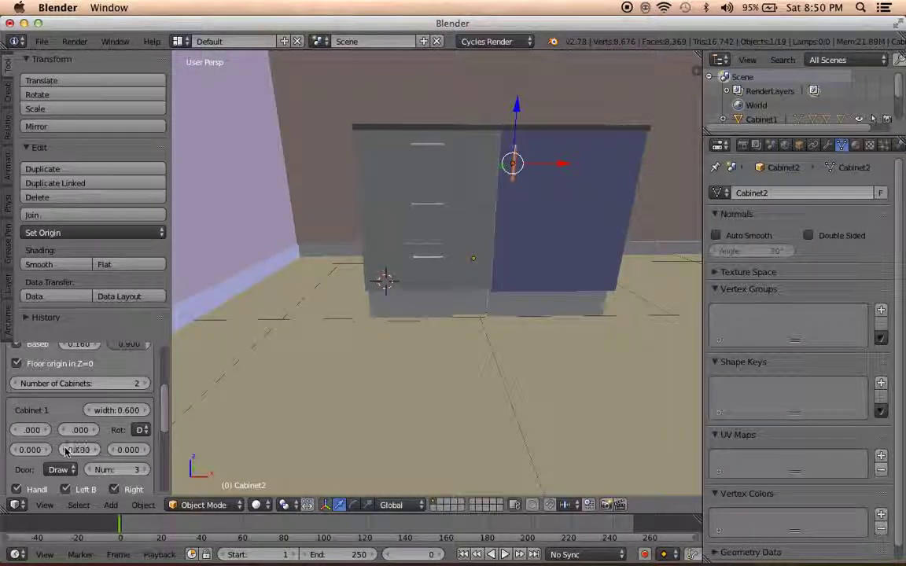
scroll(94, 440, down, 1)
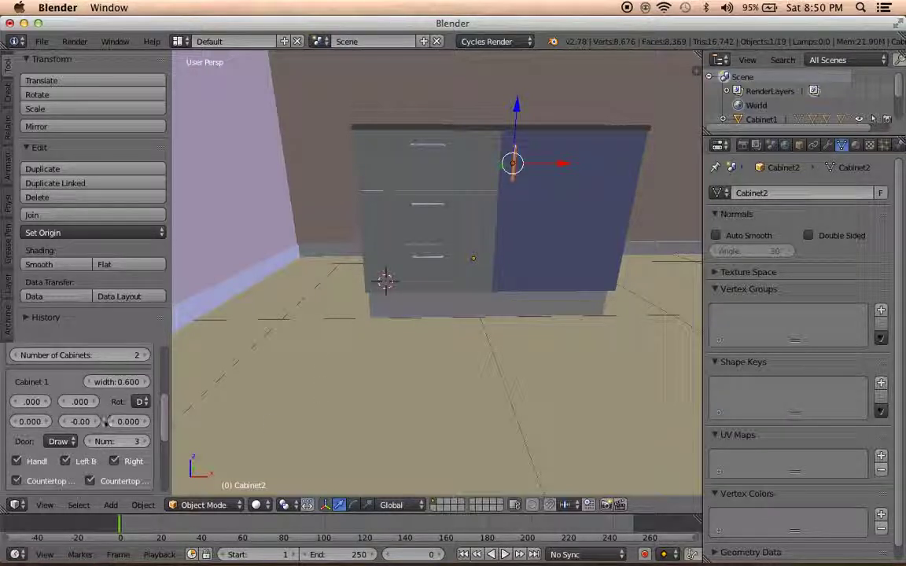
scroll(132, 451, down, 2)
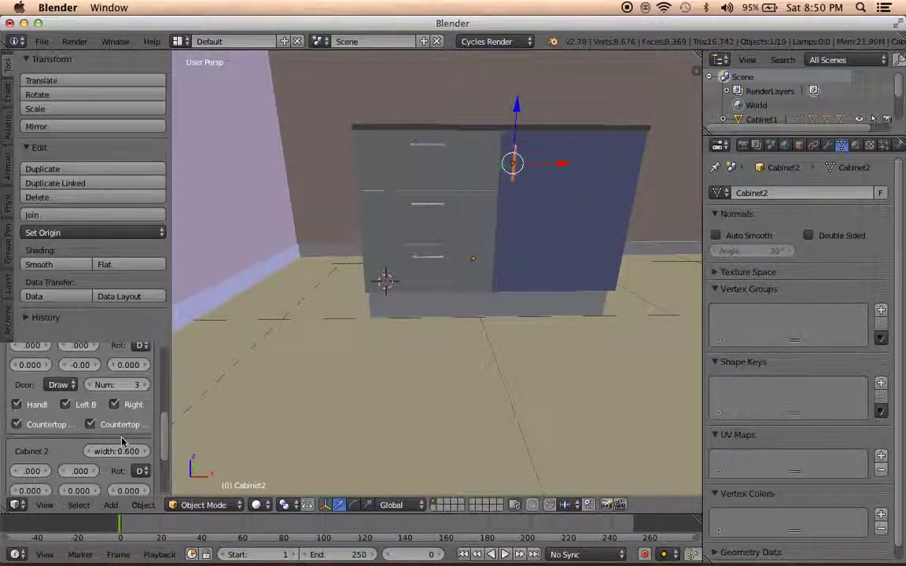
scroll(122, 443, up, 1)
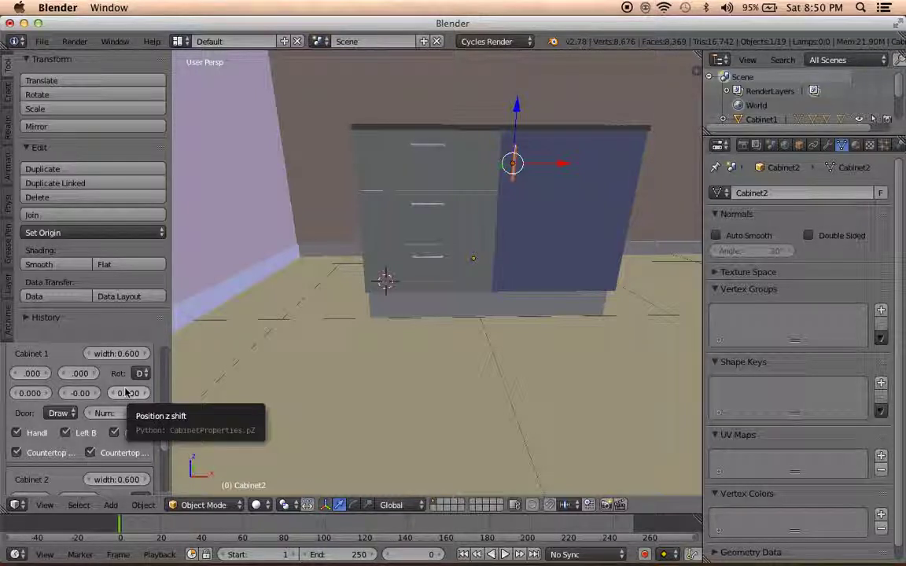
drag(175, 354, 211, 354)
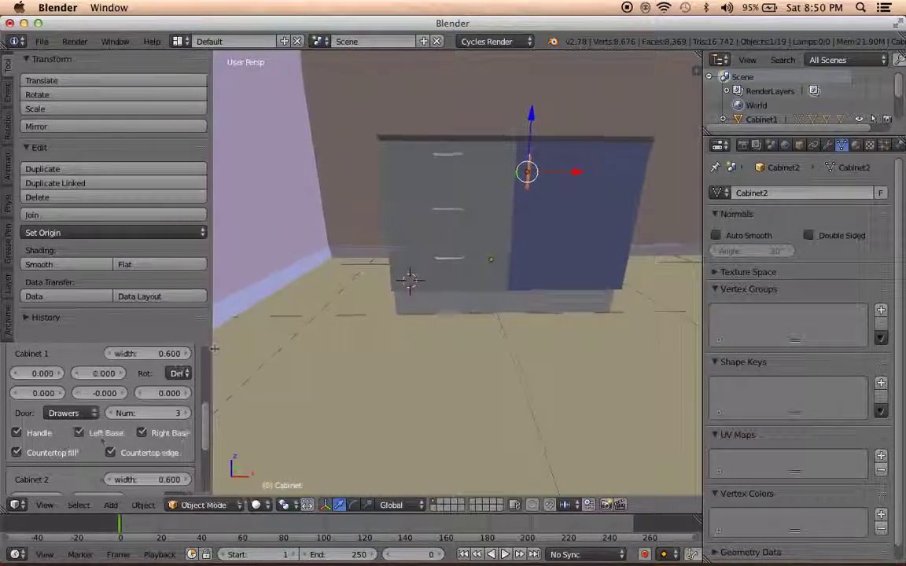
scroll(98, 424, up, 2)
scroll(98, 444, up, 1)
scroll(103, 433, up, 3)
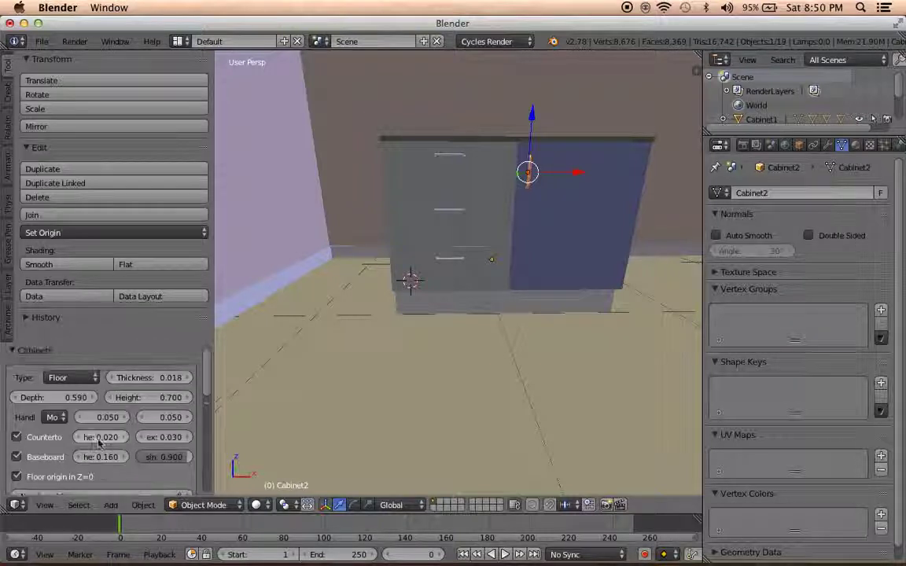
Set the countertop overhang, trying 0.48 and settling on 0.031
click(155, 437)
text(0.48)
key(Return)
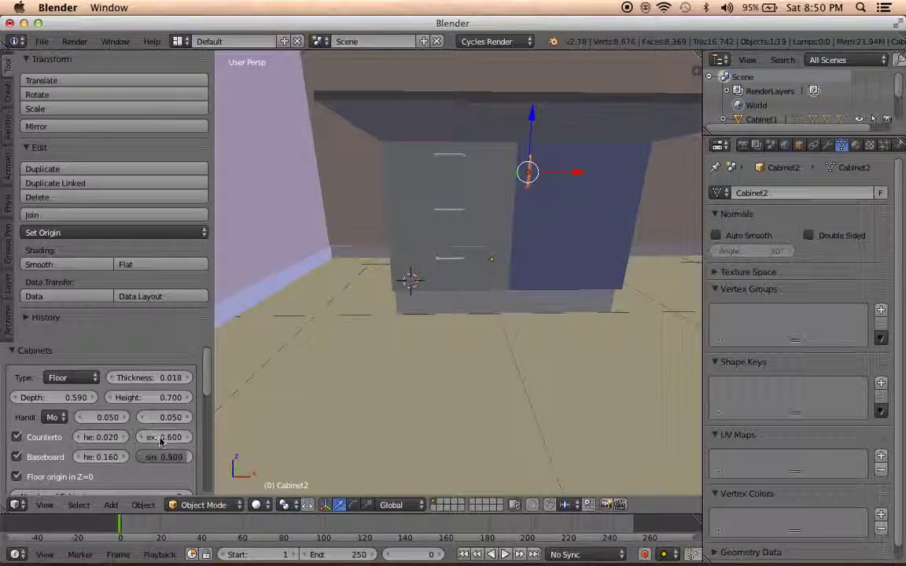
drag(157, 442, 163, 442)
middle_drag(260, 394, 329, 312)
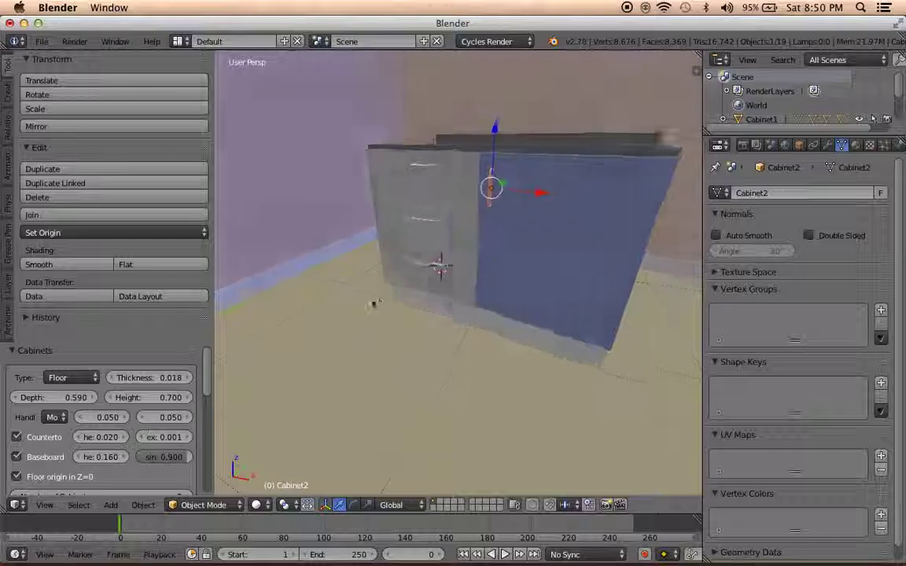
click(188, 438)
click(189, 438)
click(147, 443)
mouse_move(283, 356)
middle_down()
mouse_move(251, 350)
mouse_move(412, 336)
mouse_move(444, 344)
middle_up()
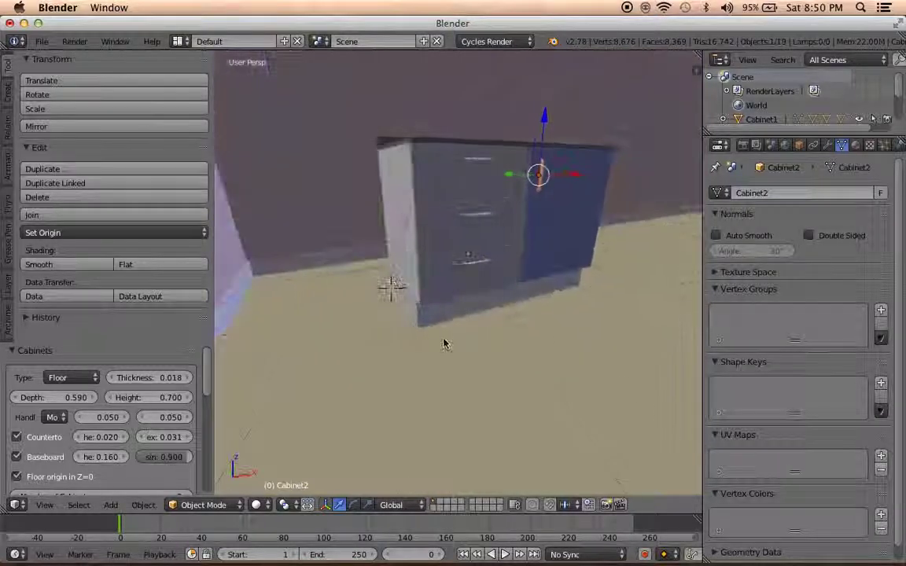
Try several drawer handle models, including curved Model 3 pulls, flat bars and knobs
click(57, 419)
click(56, 403)
click(57, 419)
click(60, 378)
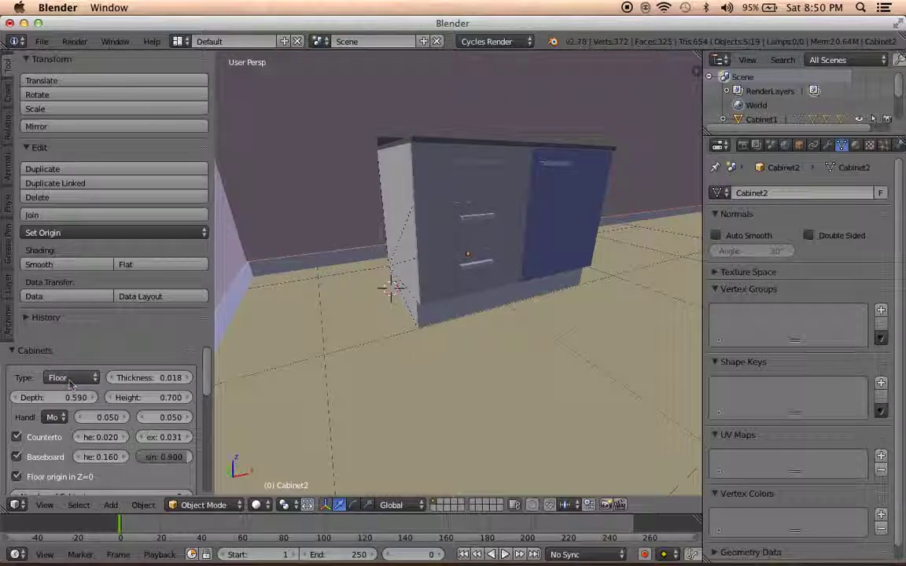
scroll(419, 299, up, 3)
scroll(342, 321, up, 3)
mouse_move(342, 321)
middle_down()
mouse_move(283, 323)
mouse_move(259, 346)
middle_up()
mouse_move(768, 560)
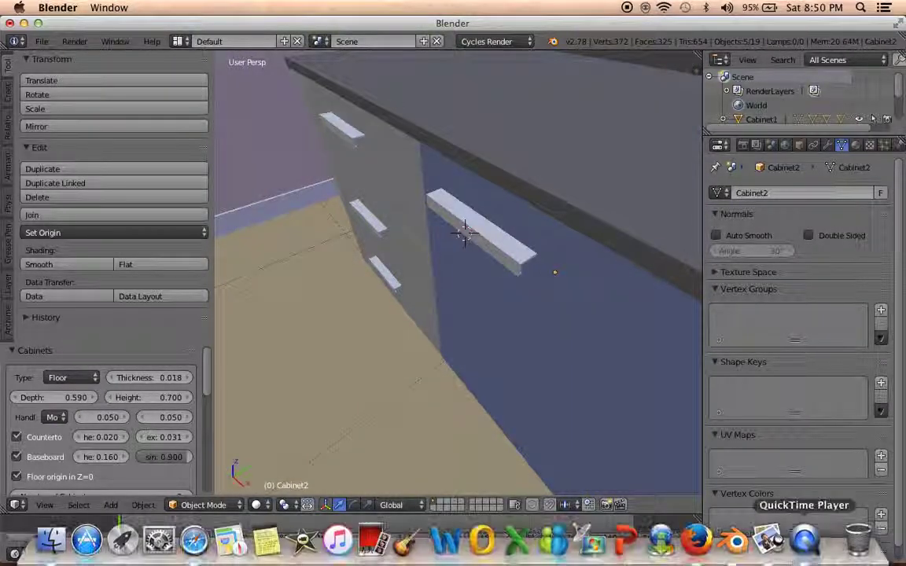
click(768, 541)
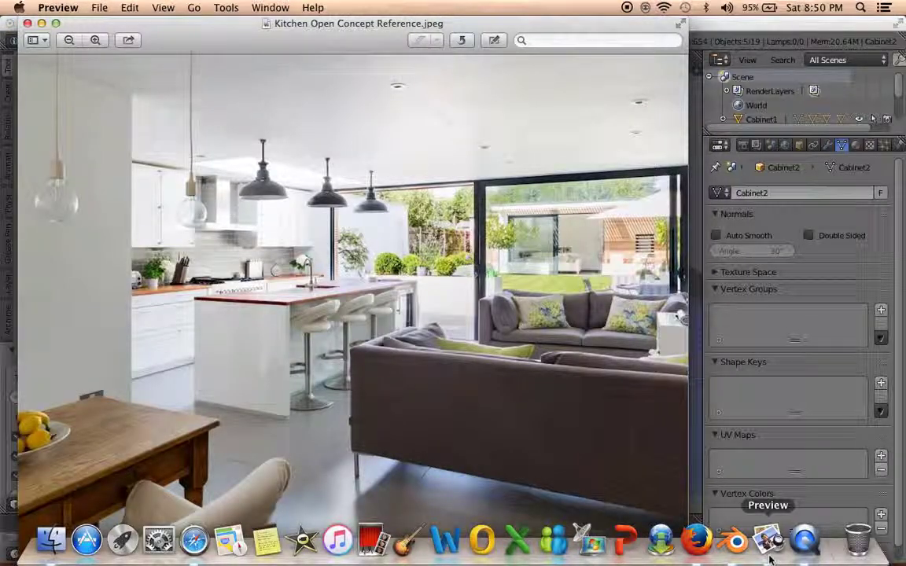
click(735, 541)
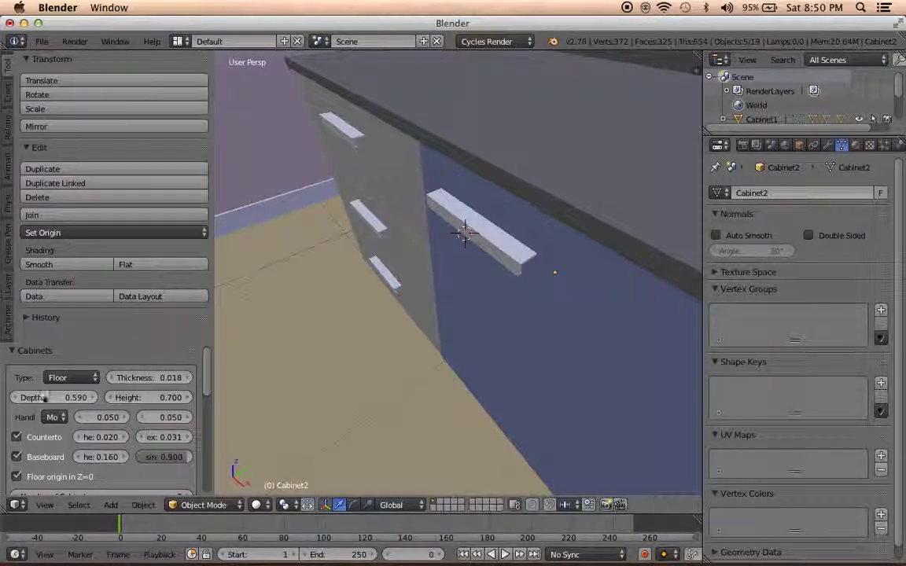
click(55, 416)
click(62, 368)
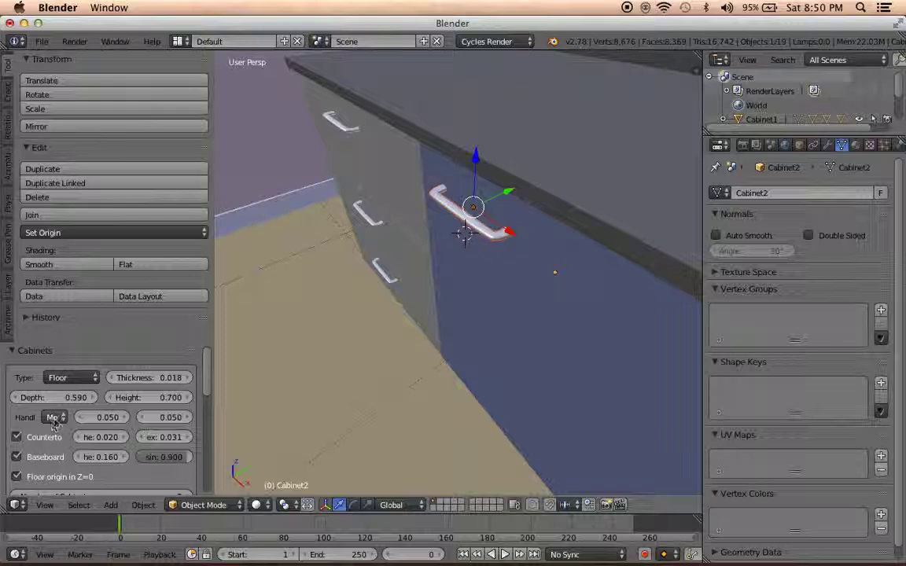
click(53, 418)
click(81, 365)
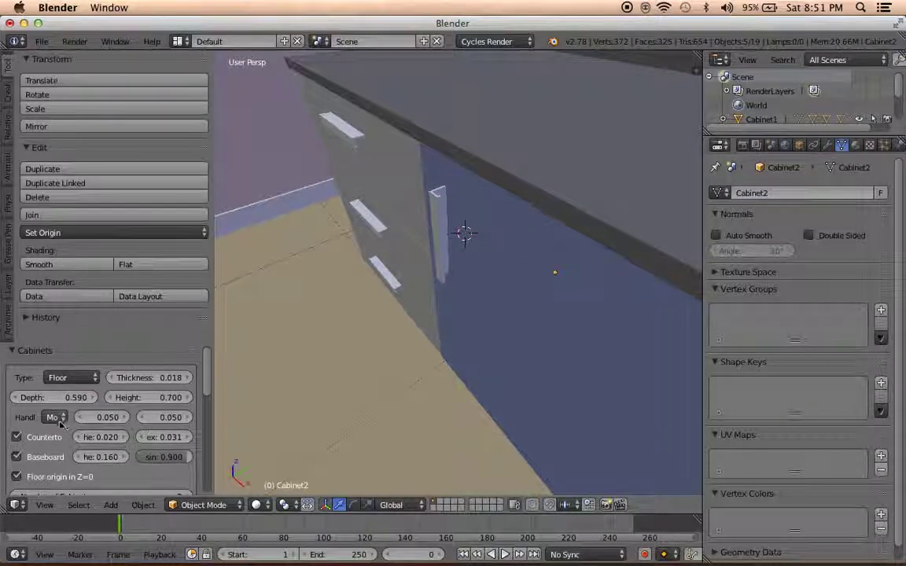
click(54, 418)
click(70, 338)
mouse_move(354, 343)
middle_down()
mouse_move(400, 313)
mouse_move(465, 307)
mouse_move(380, 277)
mouse_move(280, 395)
middle_up()
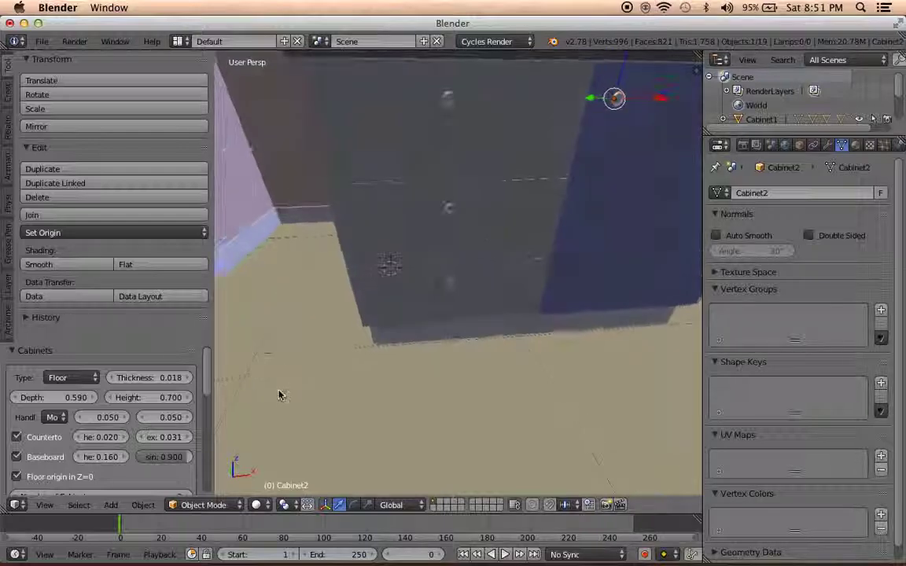
mouse_move(767, 541)
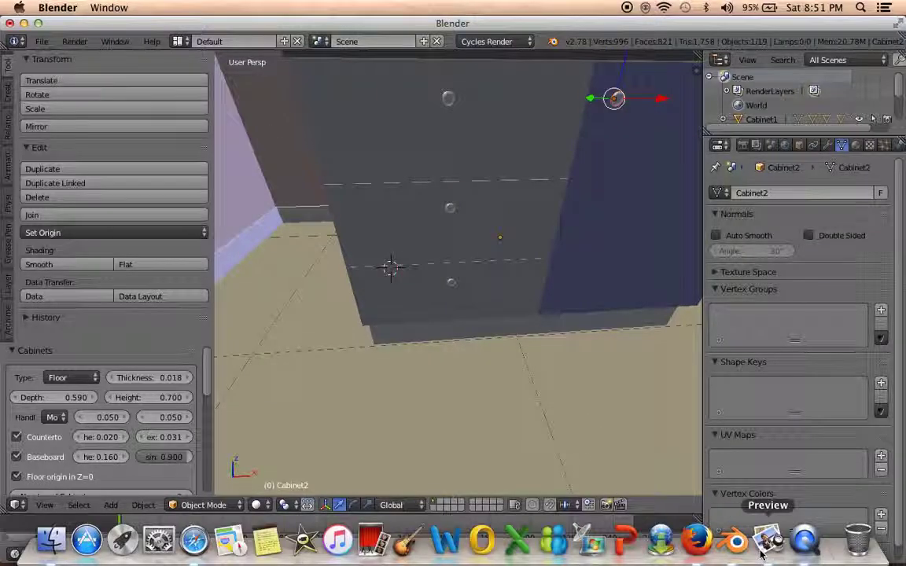
click(762, 552)
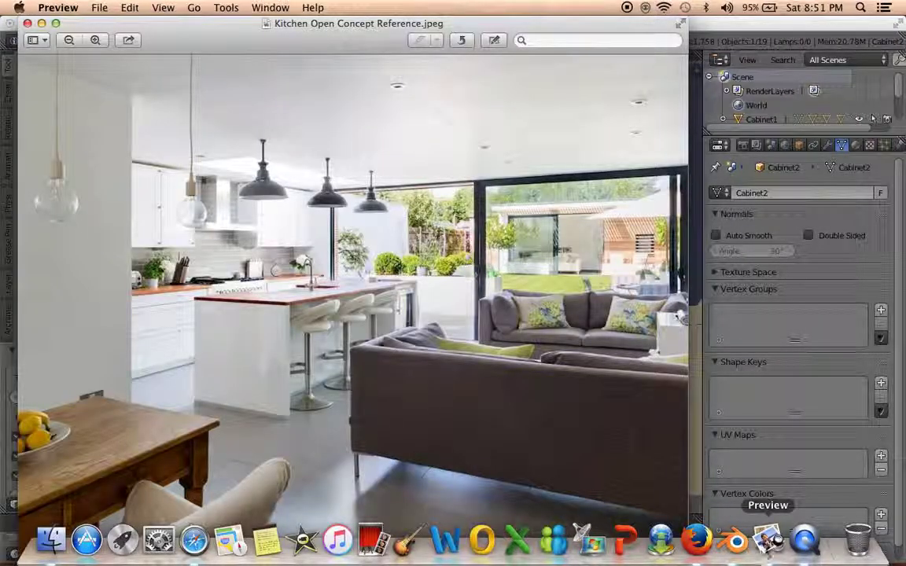
click(735, 542)
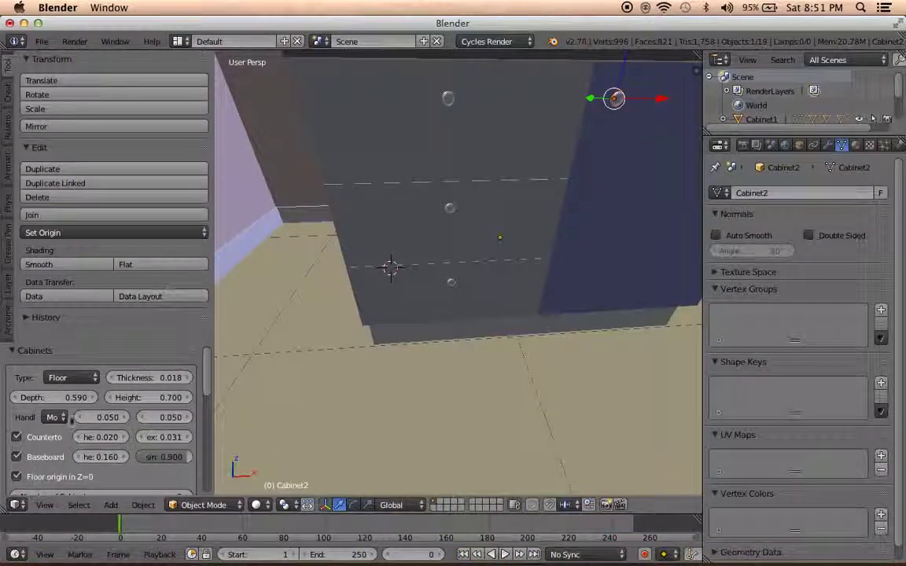
Try more handle models such as Model 8, settling on long Model 5 bars
click(63, 418)
click(47, 320)
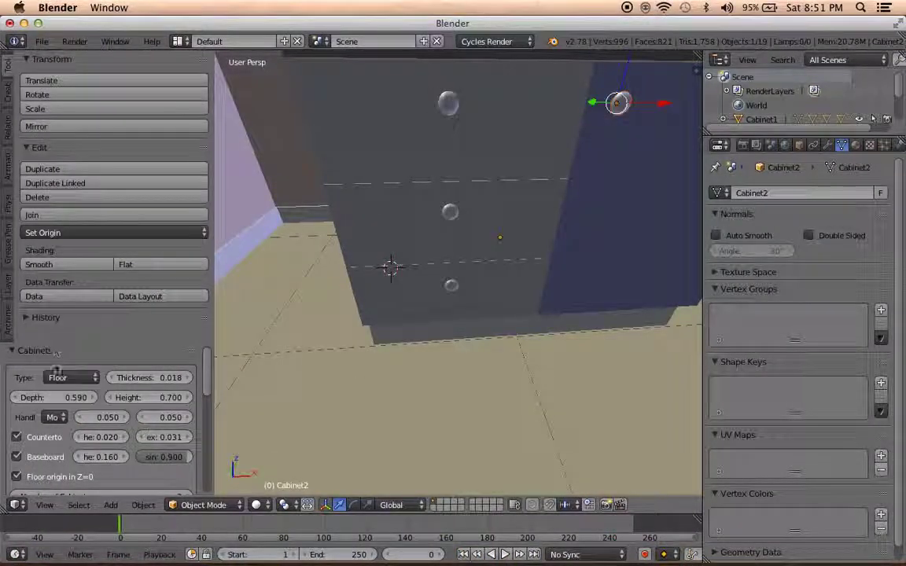
click(56, 418)
click(63, 310)
mouse_move(413, 318)
middle_down()
mouse_move(317, 319)
mouse_move(98, 418)
middle_up()
click(52, 417)
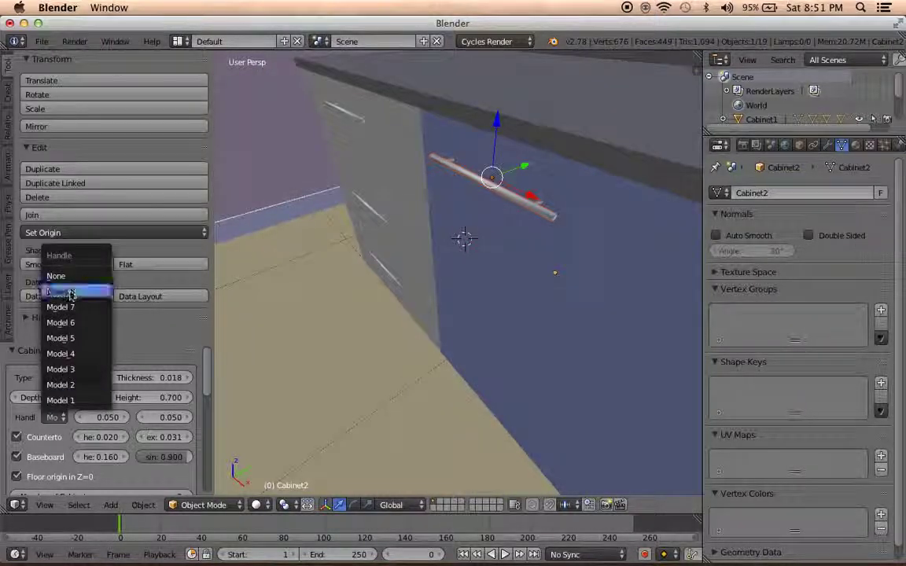
click(71, 292)
middle_drag(297, 300, 236, 307)
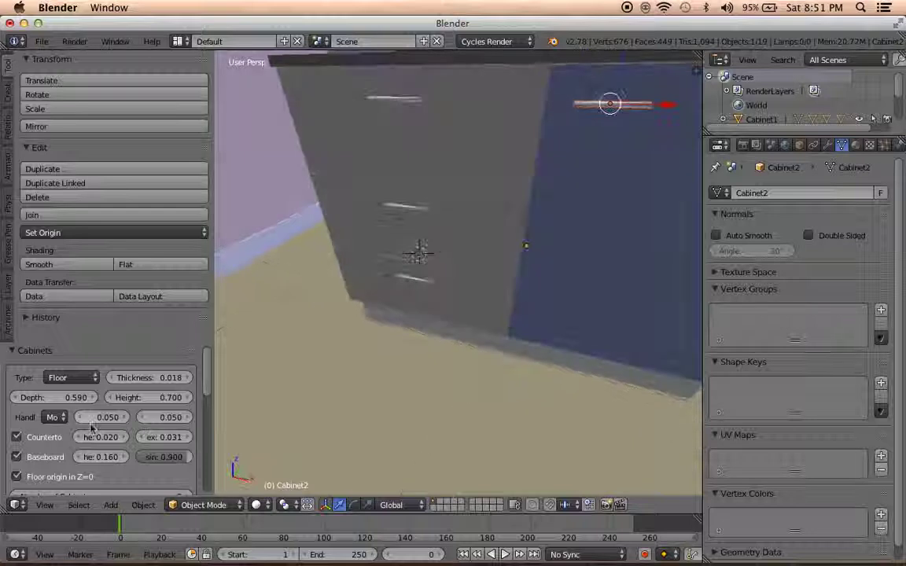
click(52, 418)
click(71, 293)
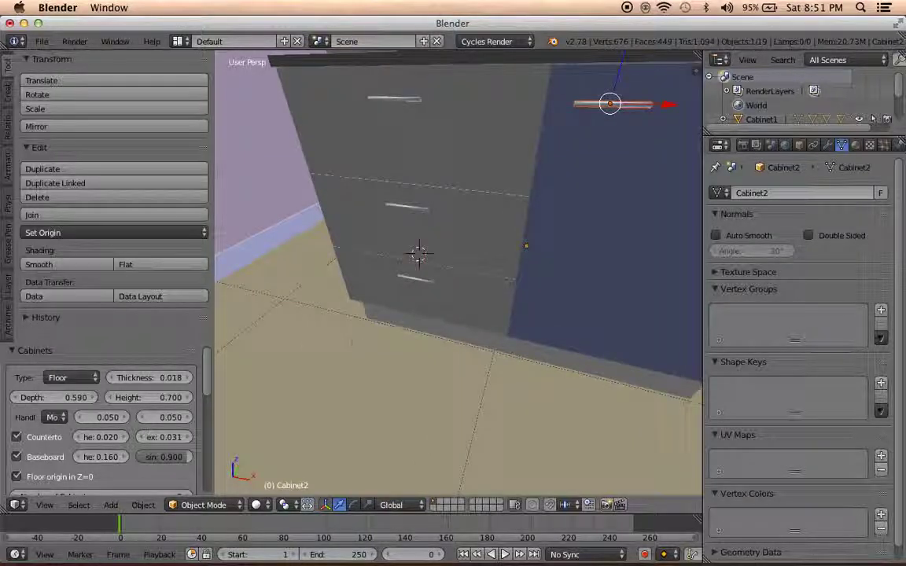
click(53, 417)
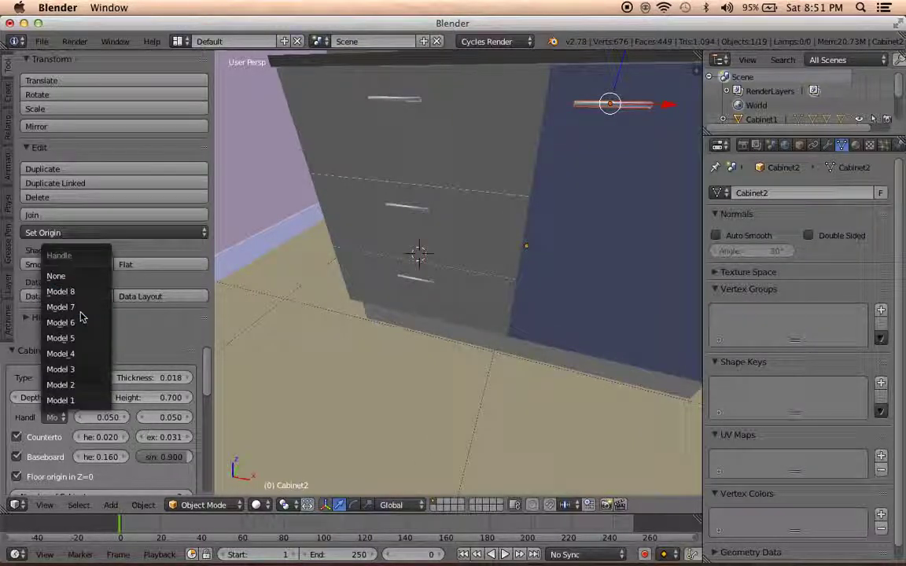
click(82, 307)
scroll(83, 331, down, 5)
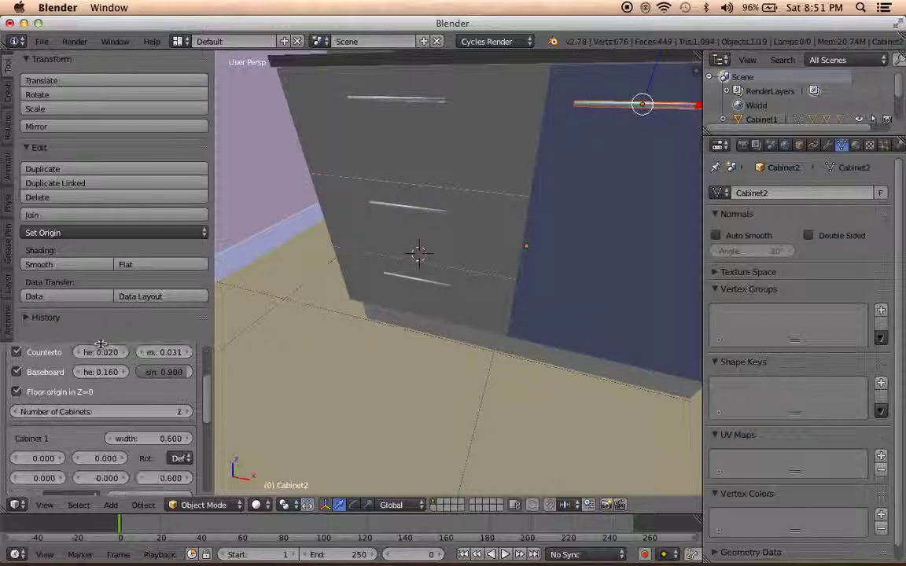
Rotate Cabinet 1 90° counter-clockwise, then return it to Default rotation
scroll(83, 330, down, 5)
scroll(324, 329, up, 3)
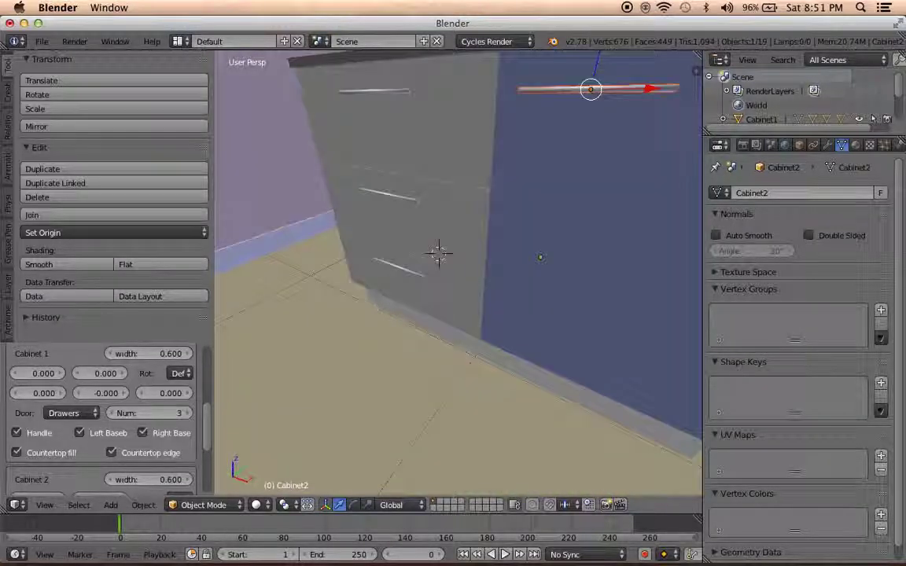
scroll(133, 393, down, 3)
scroll(161, 413, up, 1)
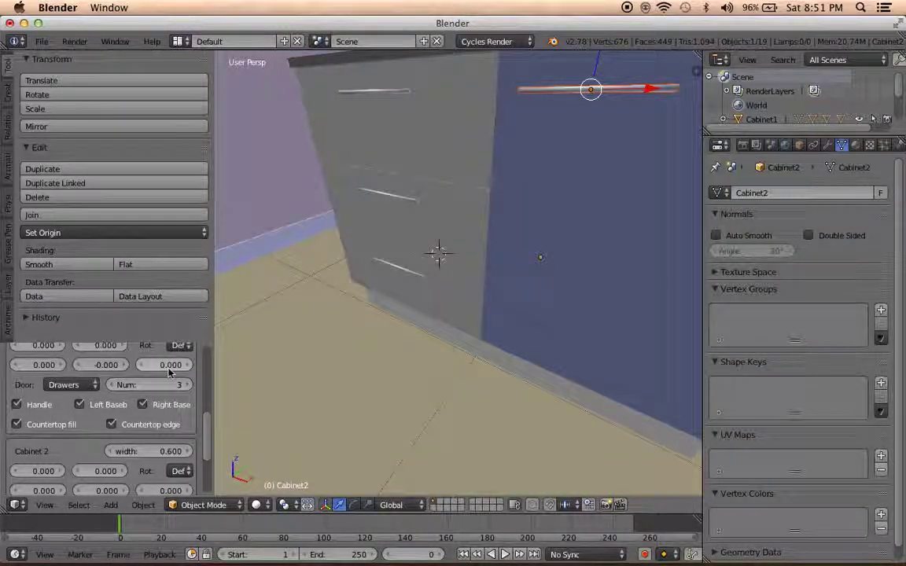
scroll(168, 373, up, 1)
click(177, 372)
click(180, 327)
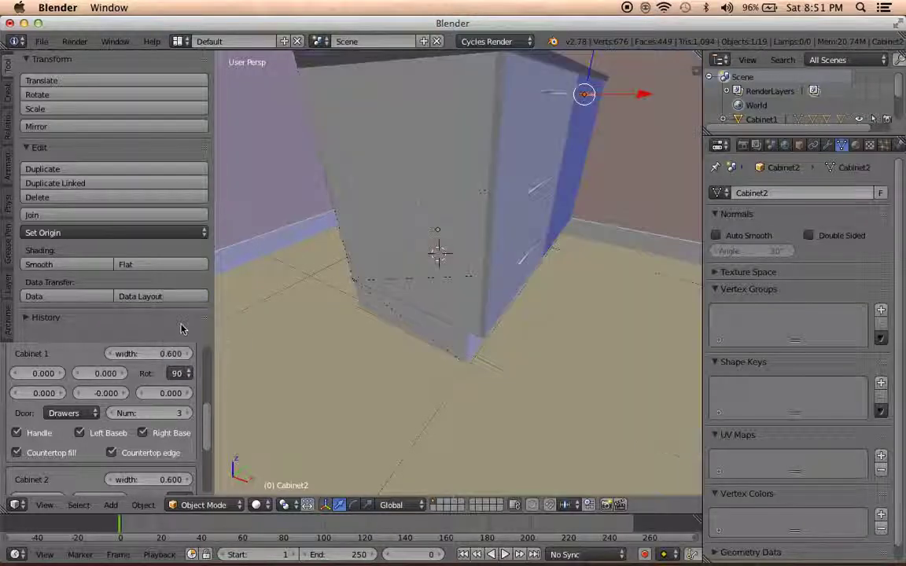
scroll(344, 379, down, 3)
click(178, 374)
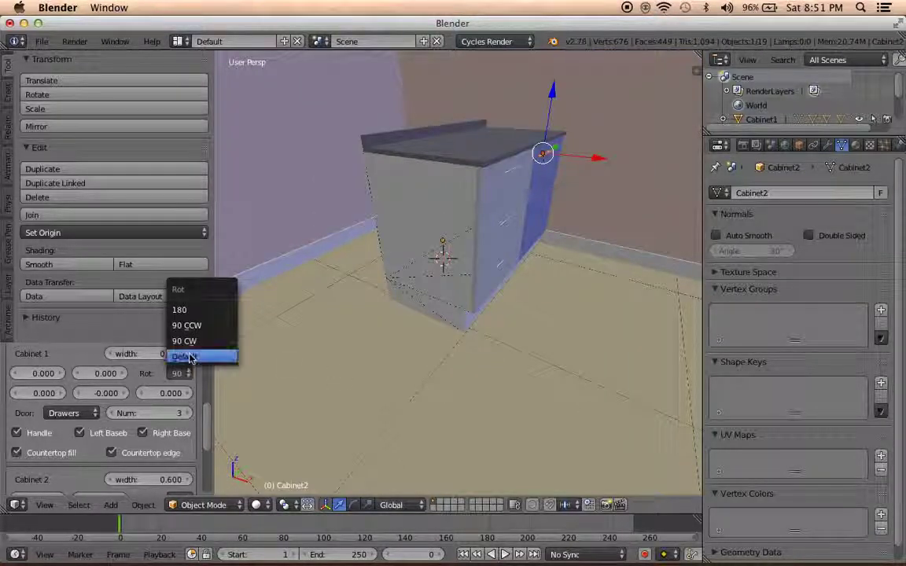
click(178, 355)
Give Cabinet 2 baseboards on both its left and right sides
scroll(177, 404, down, 2)
scroll(178, 403, down, 2)
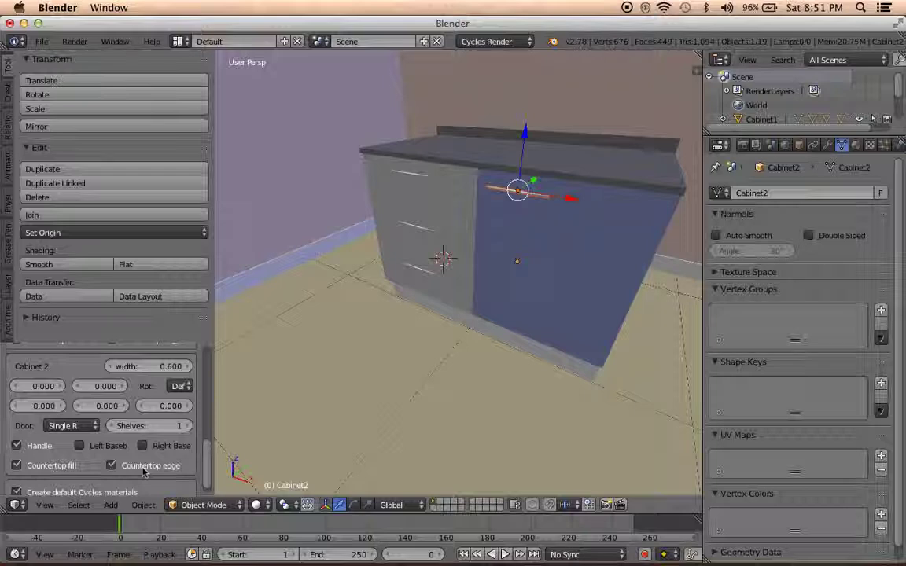
scroll(142, 469, down, 2)
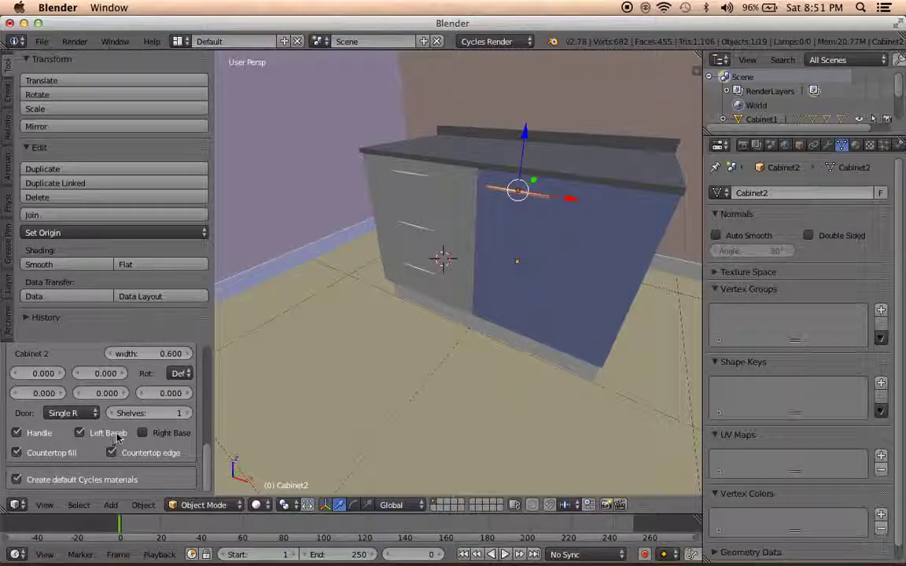
mouse_move(285, 418)
middle_down()
mouse_move(262, 384)
mouse_move(228, 377)
middle_up()
click(144, 431)
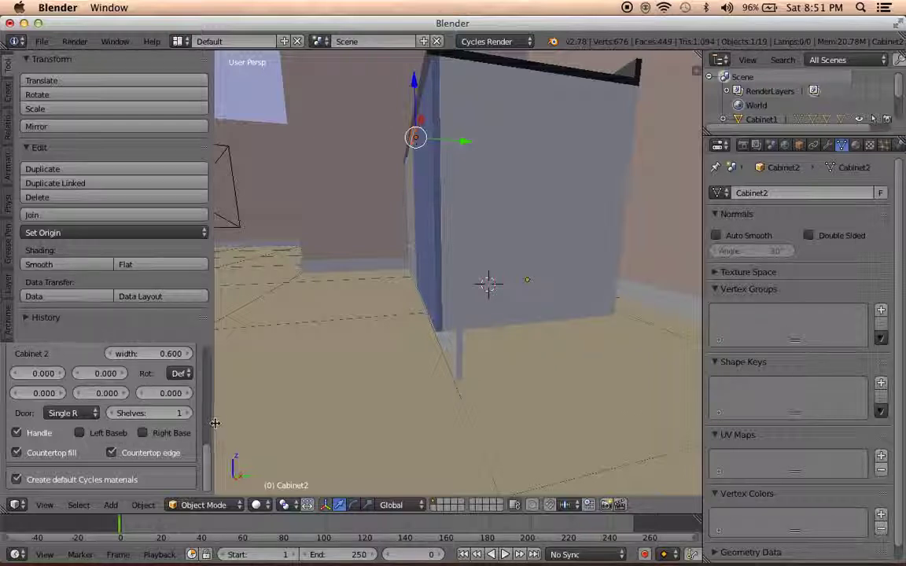
scroll(173, 424, up, 5)
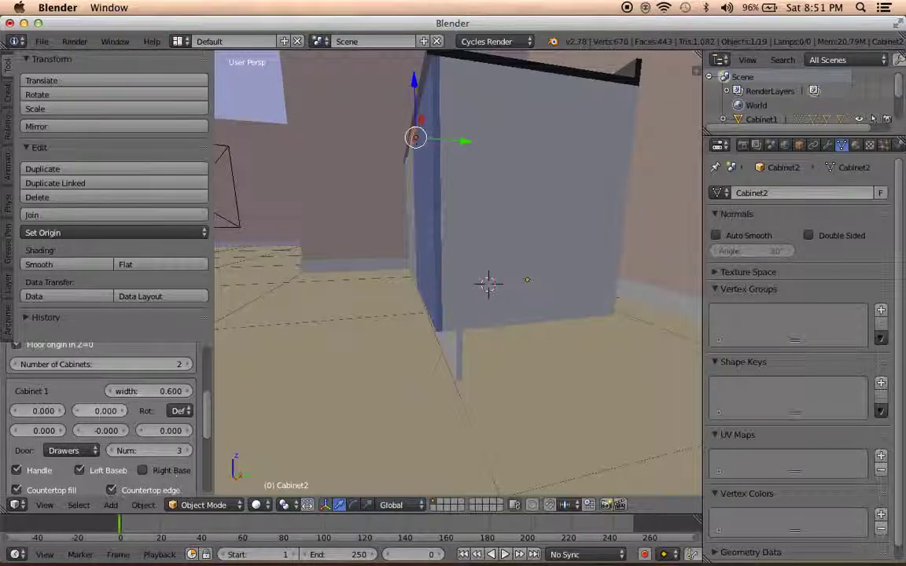
scroll(155, 472, down, 2)
scroll(156, 469, down, 3)
scroll(156, 467, down, 2)
click(154, 441)
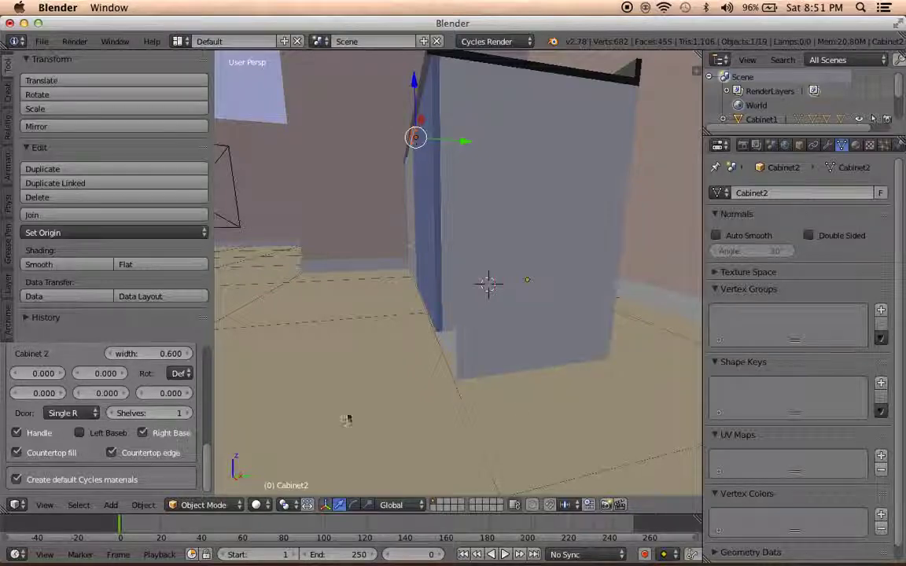
mouse_move(554, 422)
middle_down()
mouse_move(479, 420)
mouse_move(390, 398)
middle_up()
scroll(478, 414, up, 3)
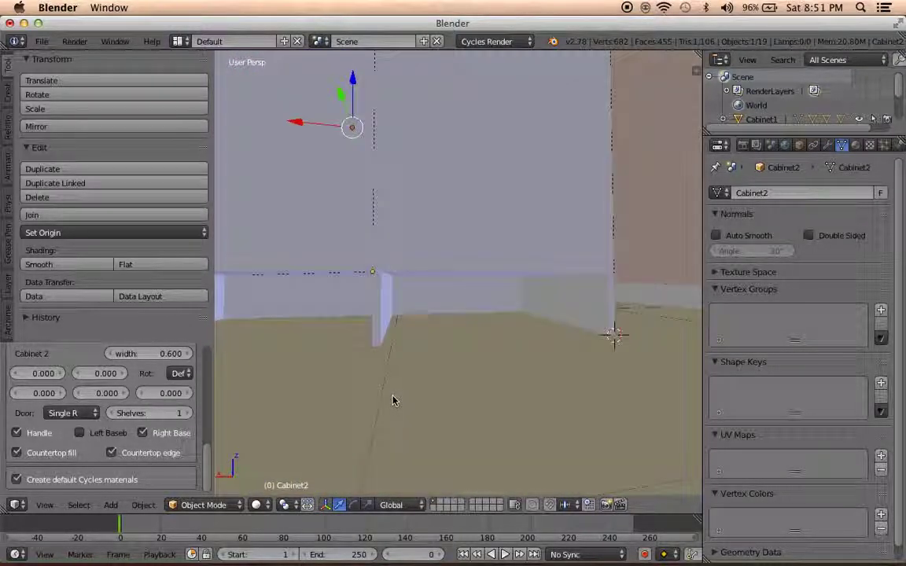
scroll(189, 409, up, 1)
Review Cabinet 2's door styles, keeping the single right door for now
mouse_move(274, 408)
middle_down()
mouse_move(347, 390)
mouse_move(356, 396)
middle_up()
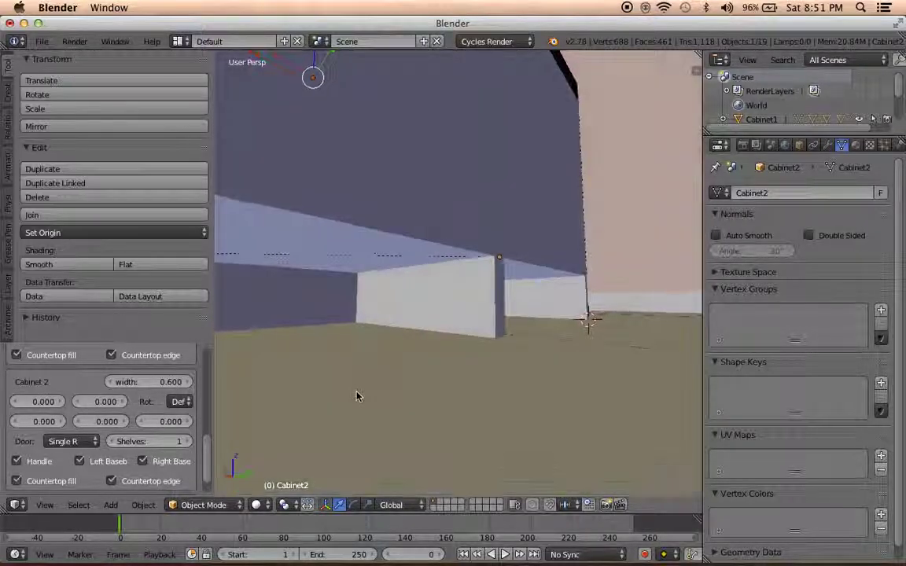
scroll(118, 409, down, 1)
click(75, 413)
click(77, 416)
mouse_move(338, 378)
middle_down()
mouse_move(315, 395)
mouse_move(325, 365)
middle_up()
click(71, 413)
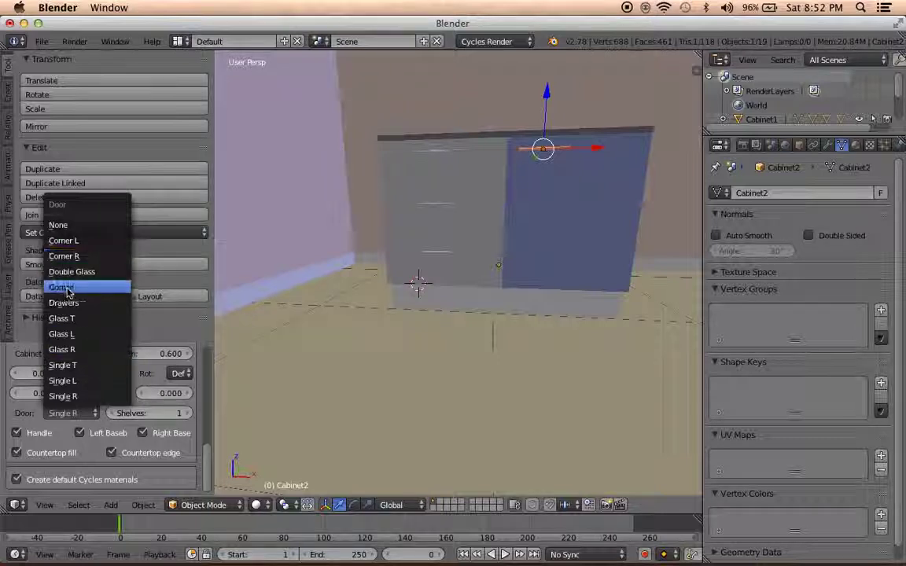
Switch Cabinet 2 to drawers and reset its position offsets to 0
click(64, 302)
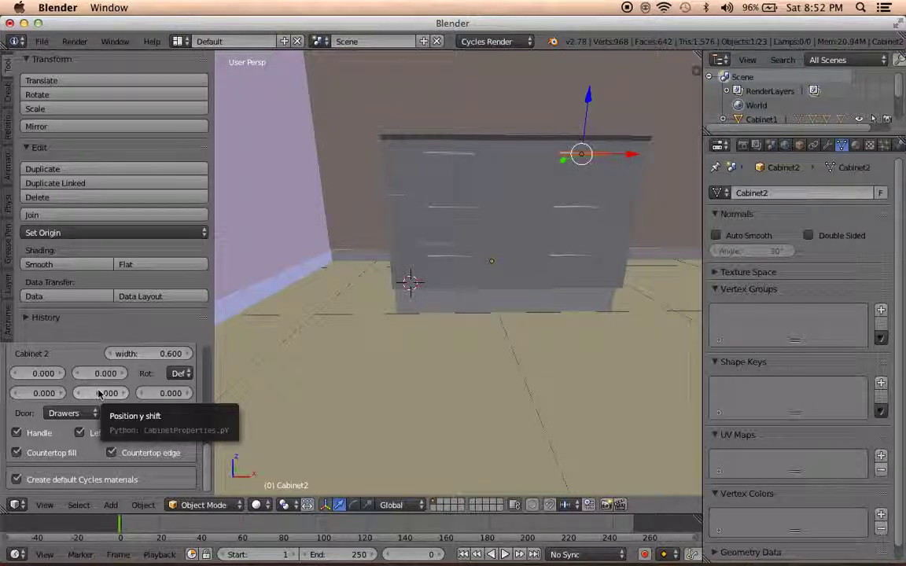
drag(103, 394, 130, 393)
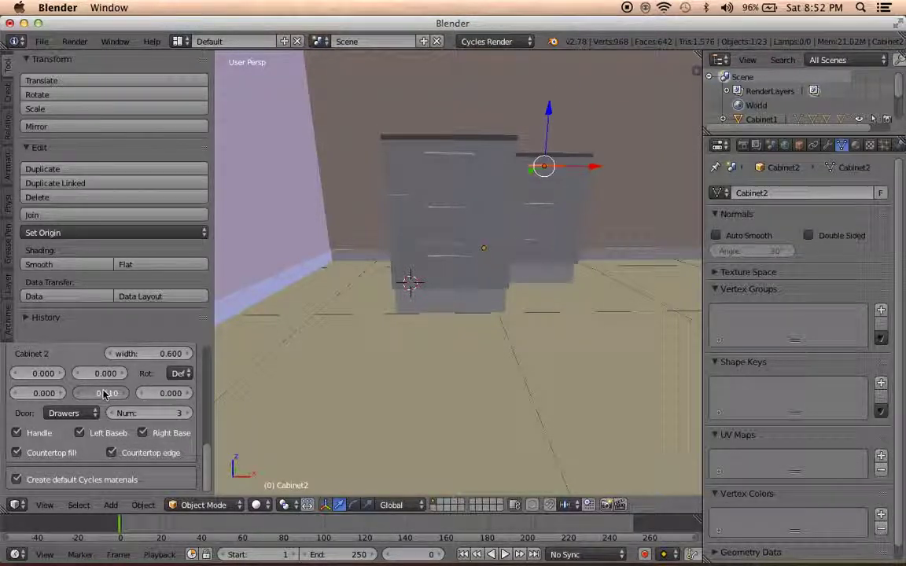
click(103, 394)
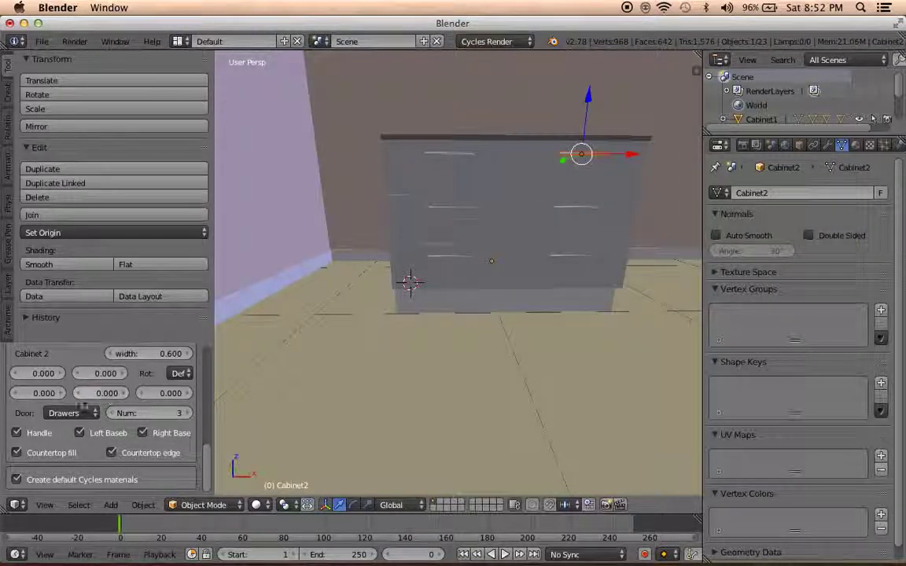
drag(43, 393, 42, 395)
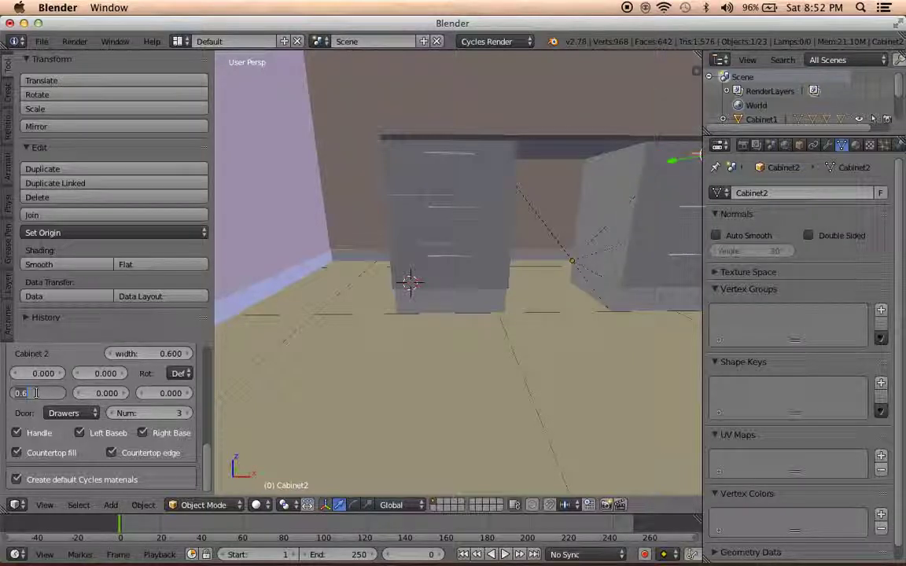
key(Return)
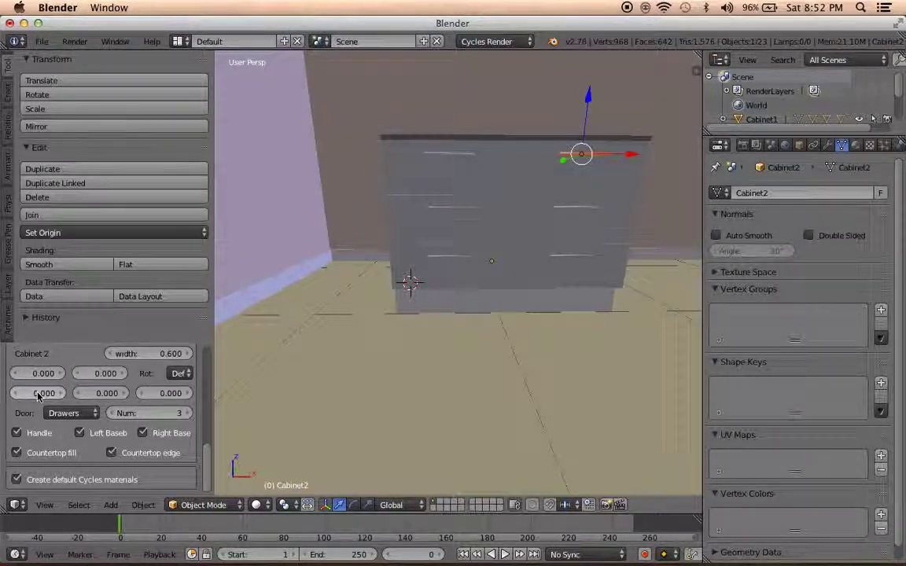
drag(103, 378, 103, 378)
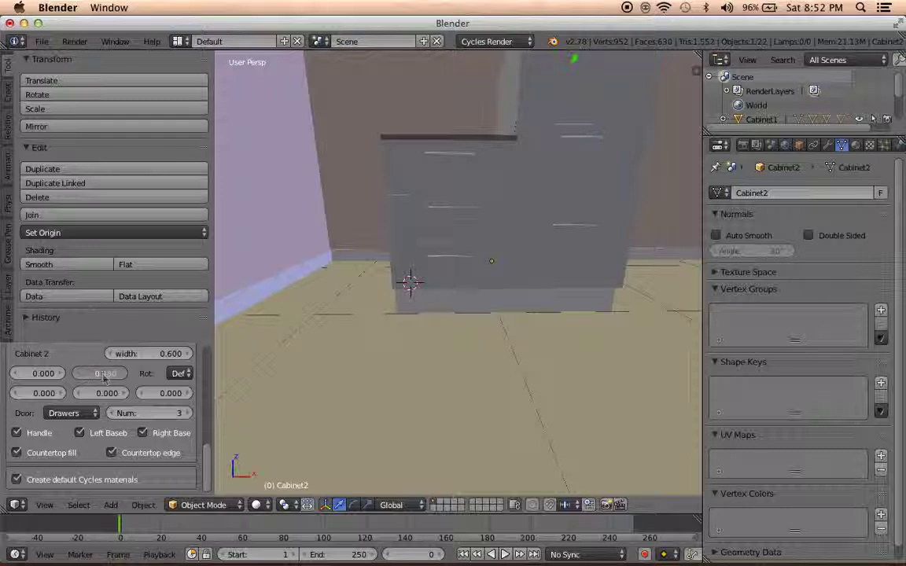
text(0)
key(Return)
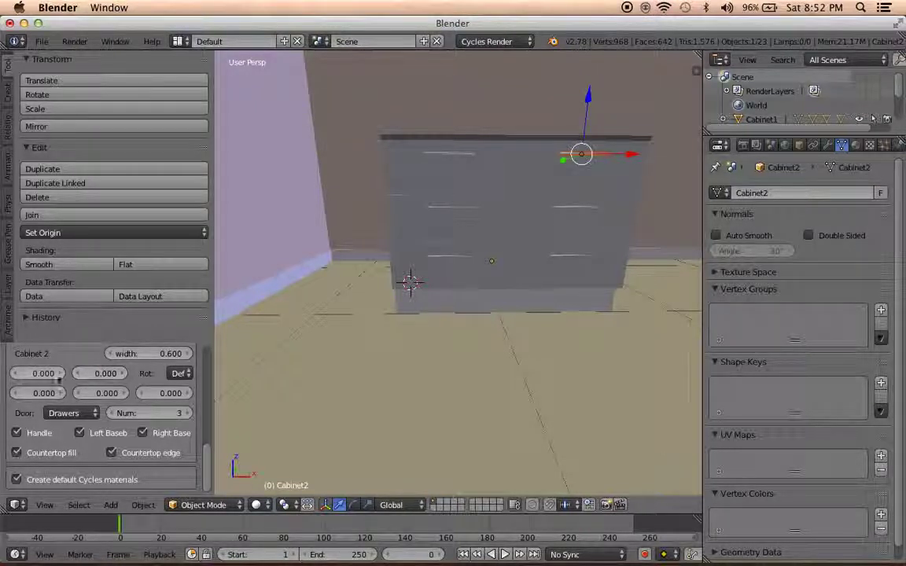
drag(36, 374, 37, 379)
text(0.42)
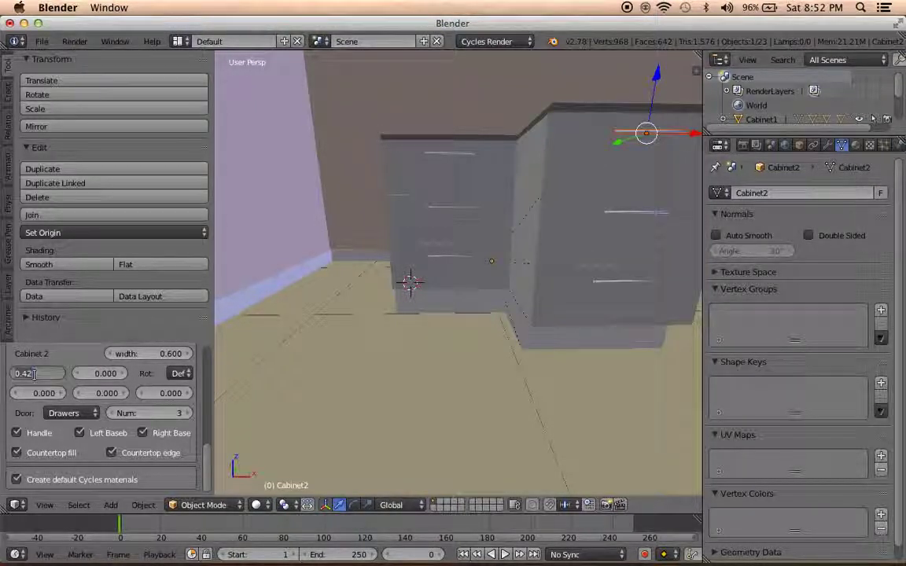
text(0)
key(Return)
Set Cabinet 2's width back to 0.600 and compare with the kitchen reference photo
drag(139, 353, 151, 358)
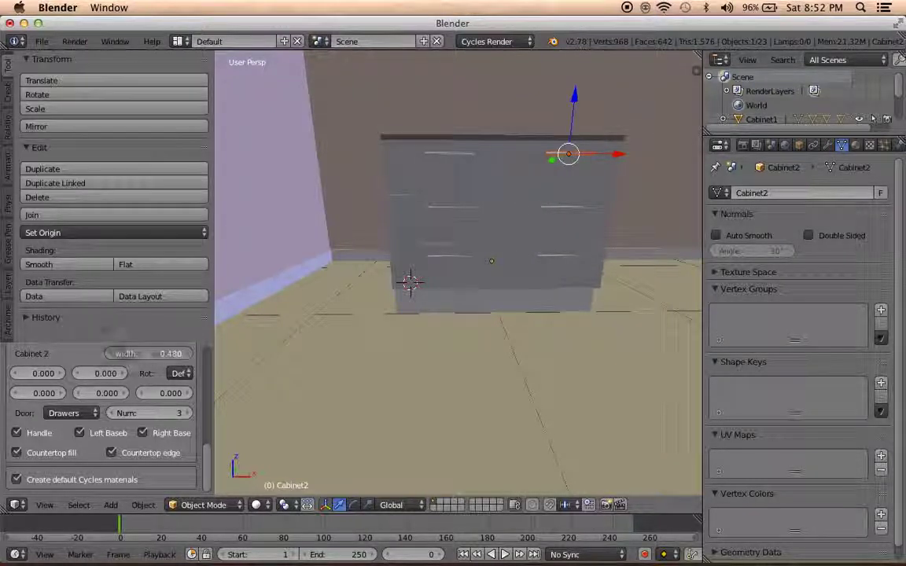
key(Return)
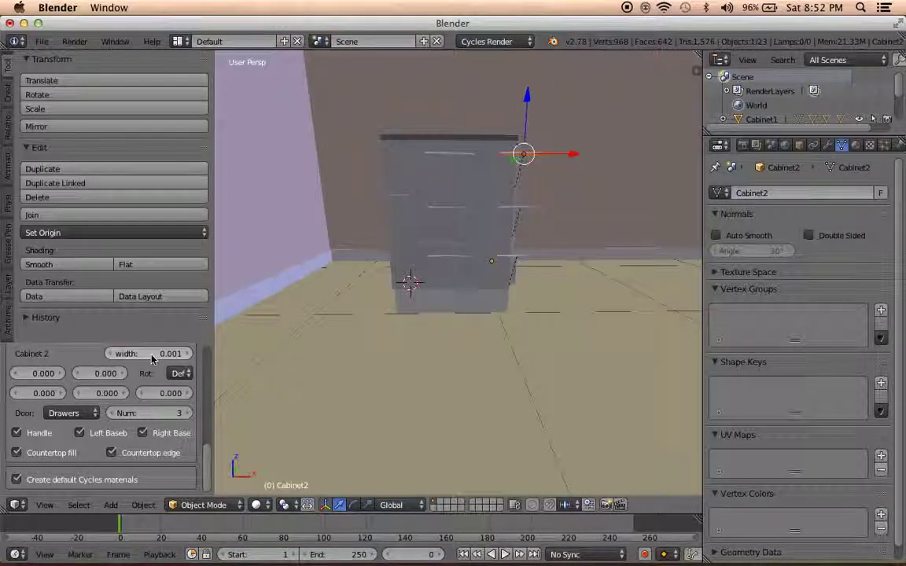
drag(150, 355, 157, 357)
scroll(156, 357, up, 2)
scroll(153, 378, up, 2)
scroll(150, 401, up, 2)
scroll(146, 431, up, 2)
scroll(146, 430, down, 2)
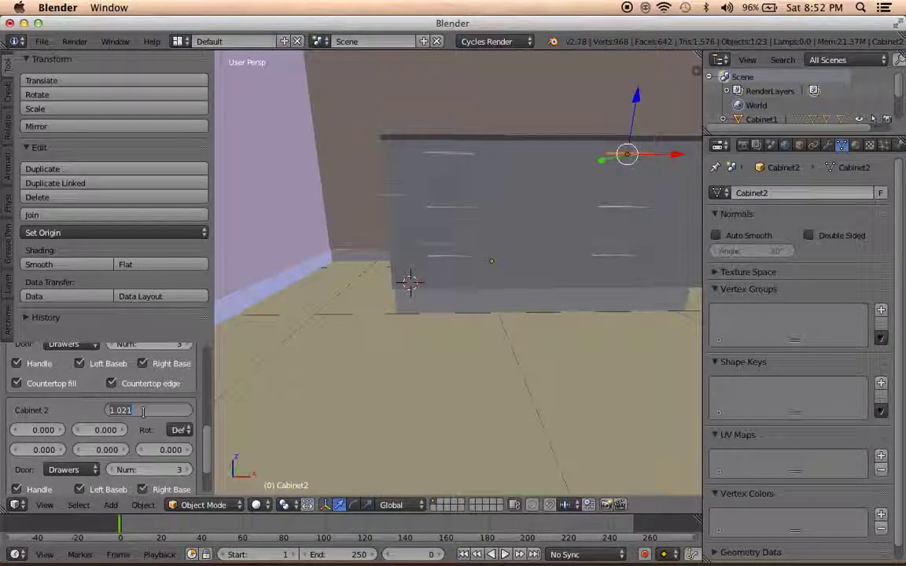
key(Return)
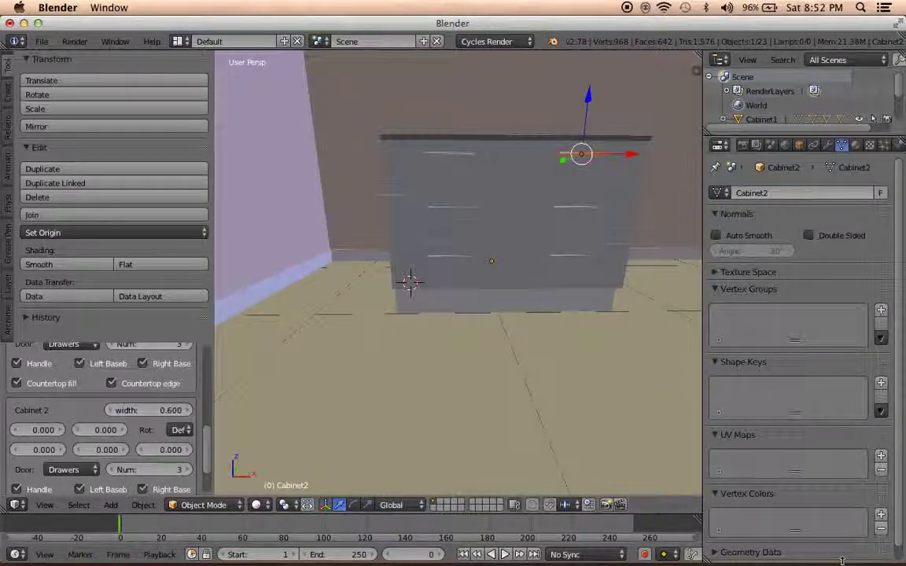
mouse_move(842, 561)
click(768, 540)
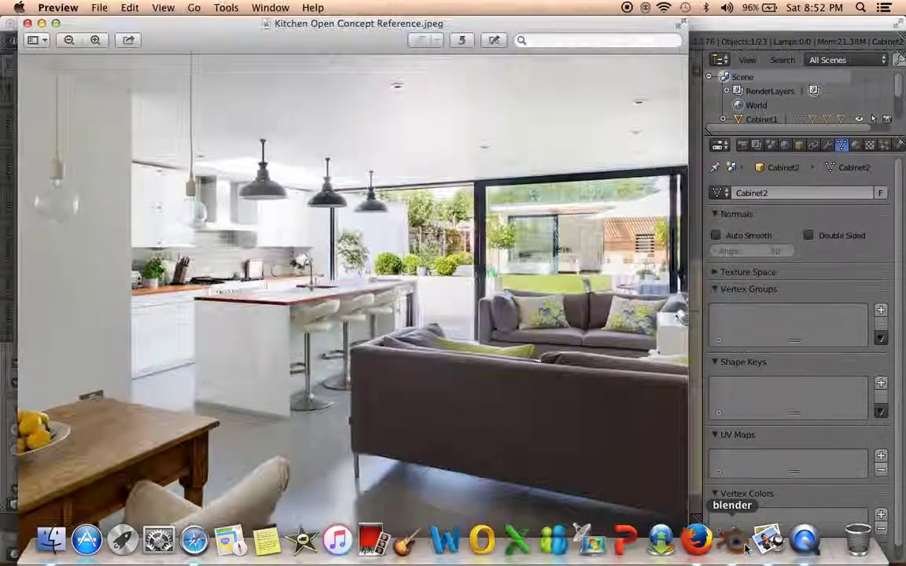
click(735, 540)
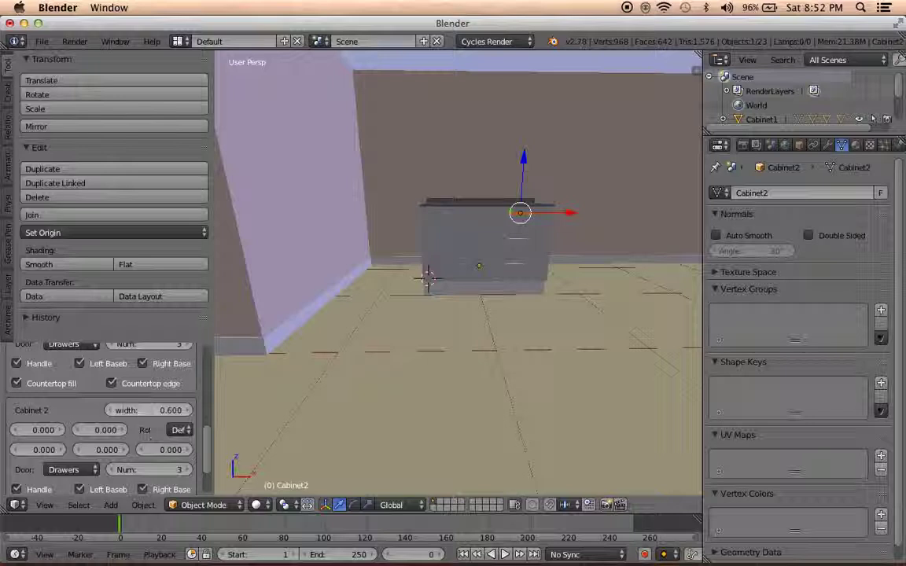
Set both the second and first cabinets to 0.700 m wide
drag(150, 409, 189, 410)
click(152, 410)
text(0.7)
key(Return)
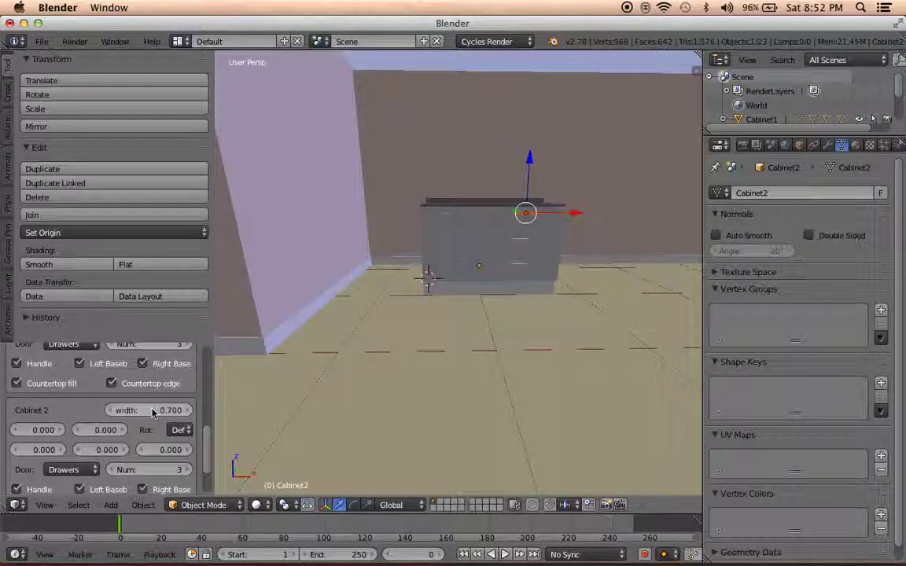
scroll(503, 329, up, 2)
scroll(507, 314, up, 2)
scroll(417, 361, up, 2)
middle_drag(417, 360, 206, 378)
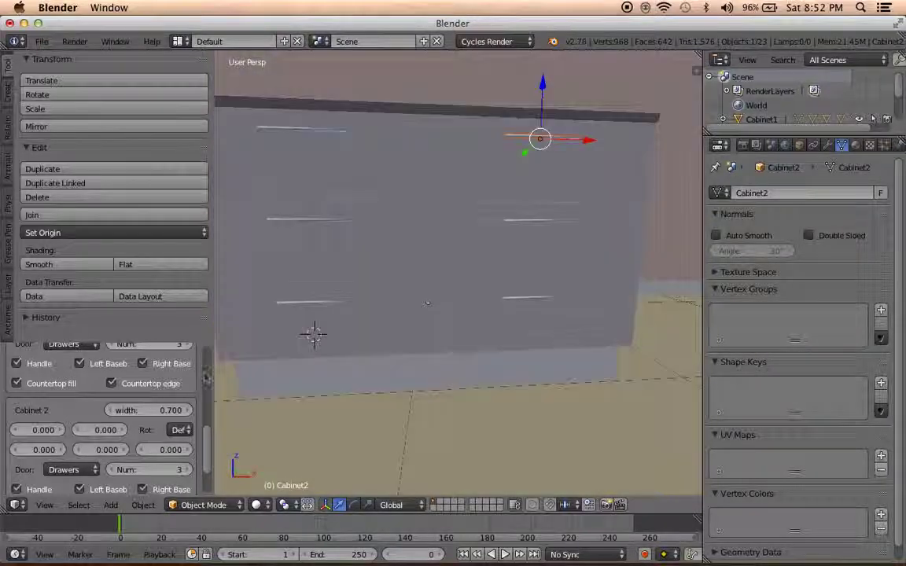
scroll(181, 373, up, 4)
click(167, 369)
text(0.7)
key(Return)
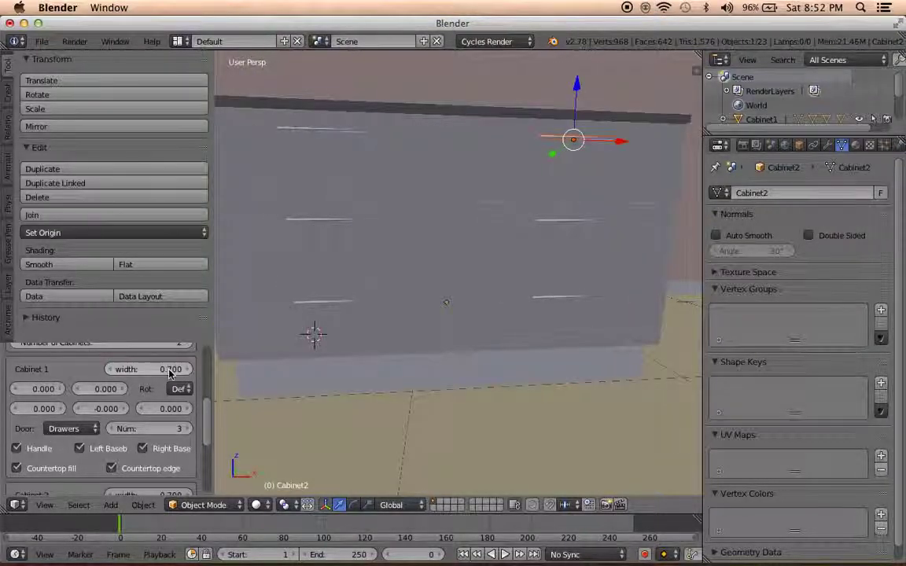
Orbit around the room and review the cabinet rotation options, leaving them unchanged
scroll(428, 292, down, 4)
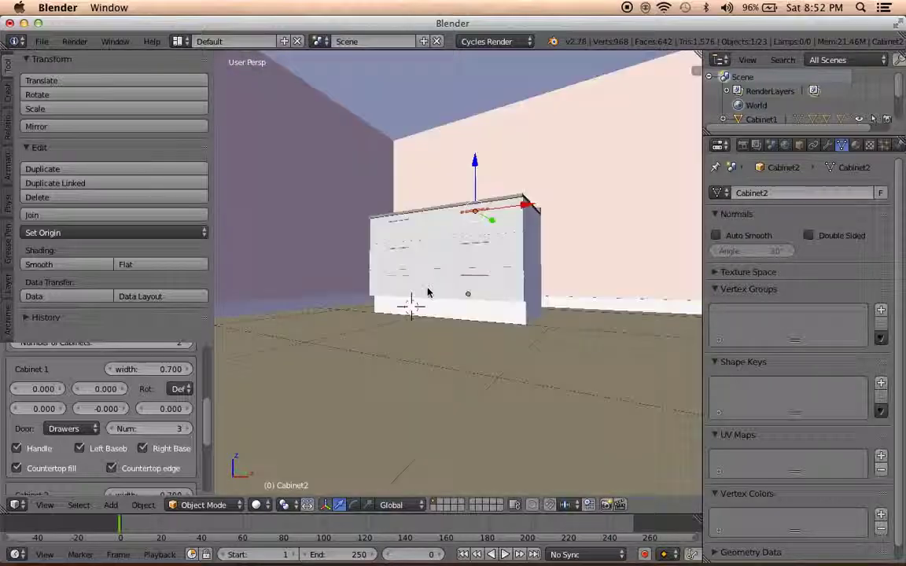
mouse_move(428, 292)
middle_down()
mouse_move(572, 299)
mouse_move(492, 319)
mouse_move(528, 368)
mouse_move(596, 311)
mouse_move(524, 358)
mouse_move(340, 334)
mouse_move(411, 329)
mouse_move(464, 279)
middle_up()
click(180, 388)
scroll(110, 386, up, 3)
scroll(110, 386, up, 2)
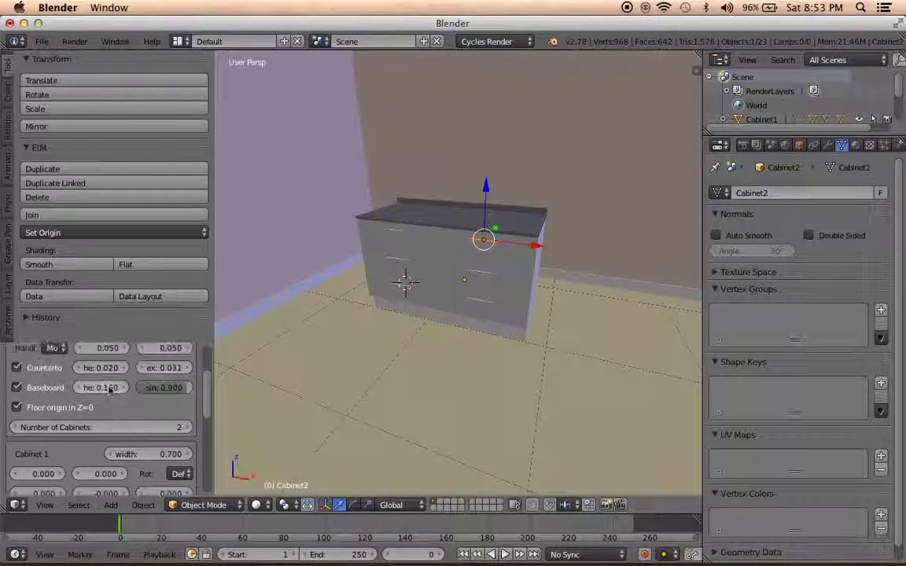
scroll(105, 386, up, 2)
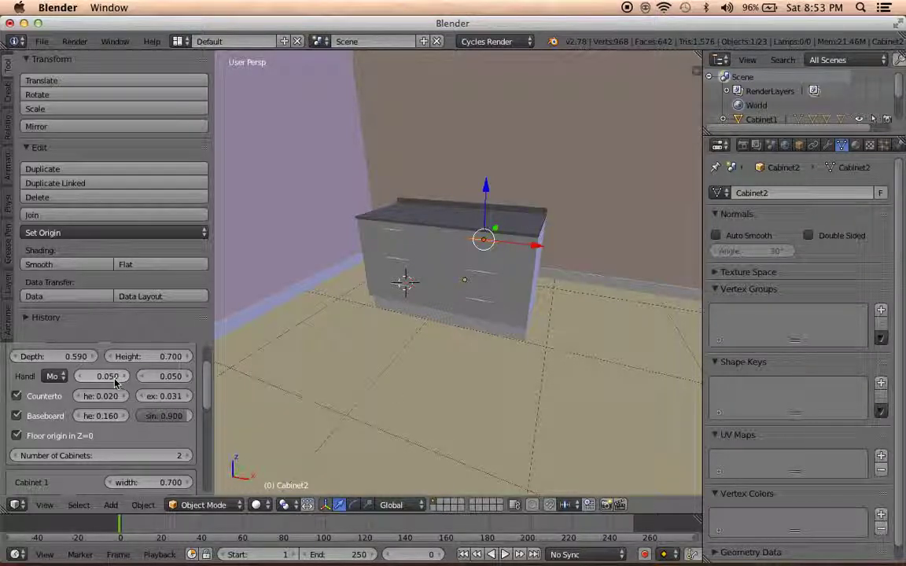
scroll(115, 381, up, 1)
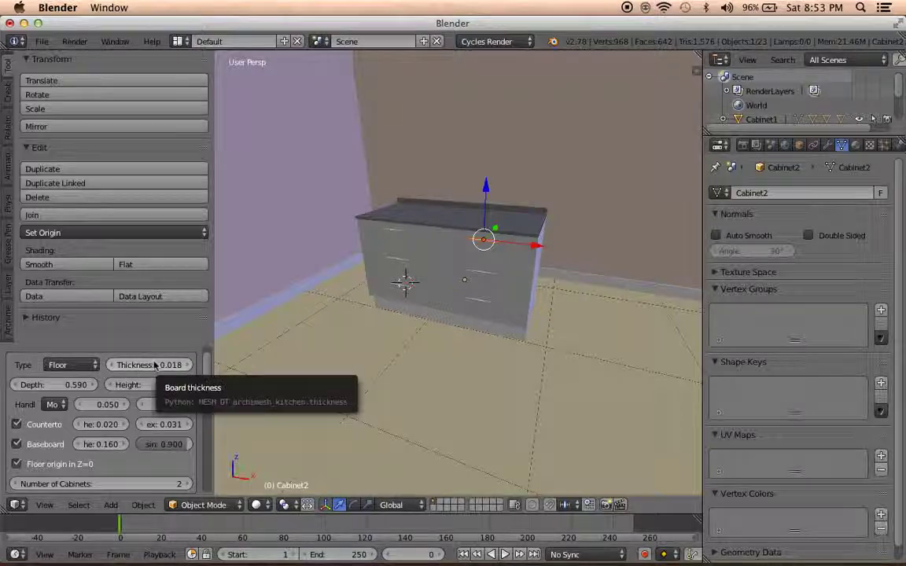
mouse_move(408, 396)
middle_down()
mouse_move(289, 372)
mouse_move(326, 318)
mouse_move(273, 385)
mouse_move(334, 298)
middle_up()
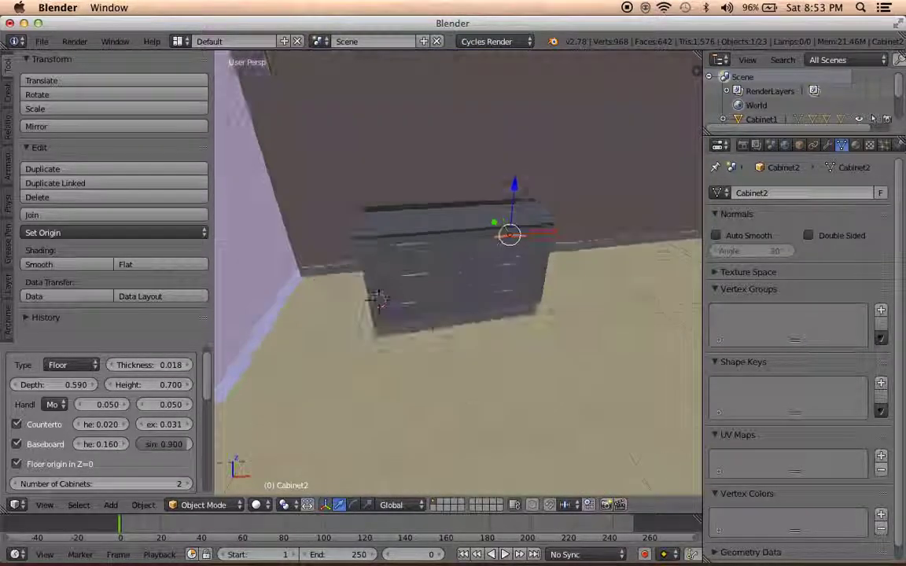
Compare the model with the kitchen reference photo in Preview, then return to Blender
click(770, 557)
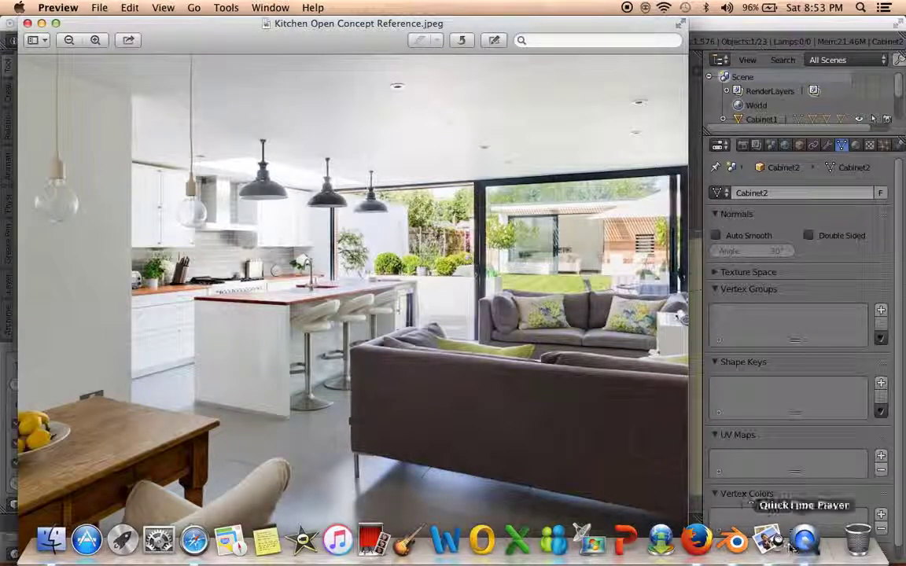
click(735, 541)
scroll(139, 411, up, 2)
scroll(138, 411, down, 3)
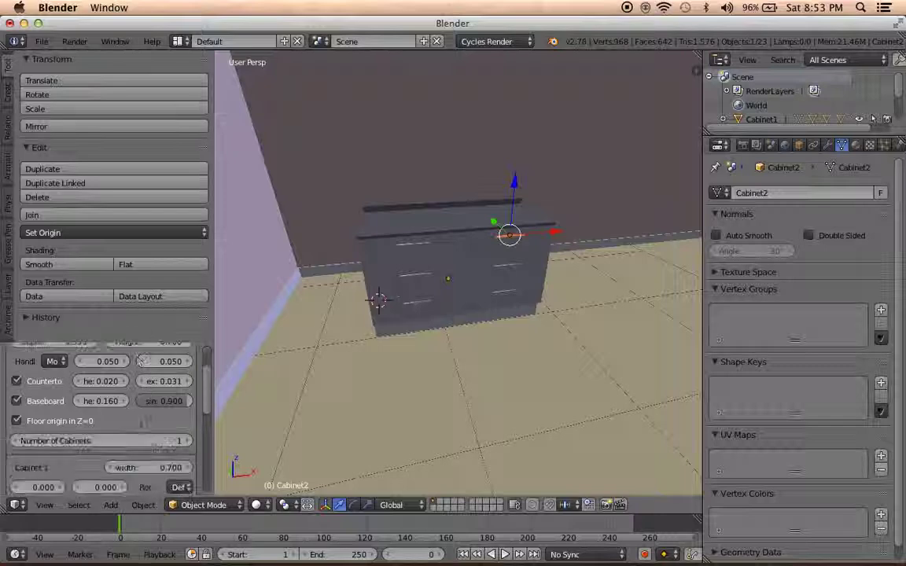
Set Number of Cabinets to 3, with Cabinet 3 as a 0.700 m drawer unit
click(177, 396)
middle_drag(459, 394, 415, 385)
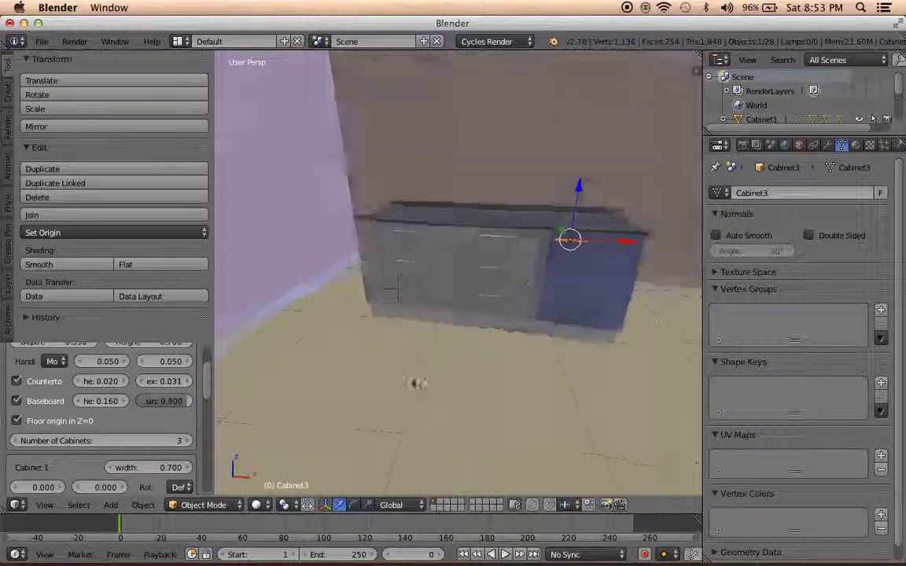
scroll(138, 445, down, 3)
scroll(139, 445, down, 2)
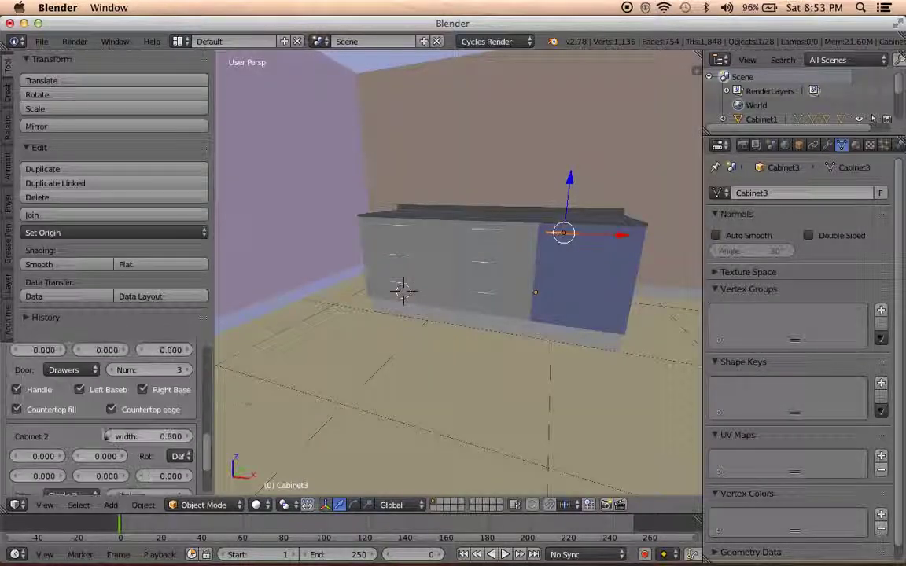
scroll(138, 445, down, 2)
click(73, 439)
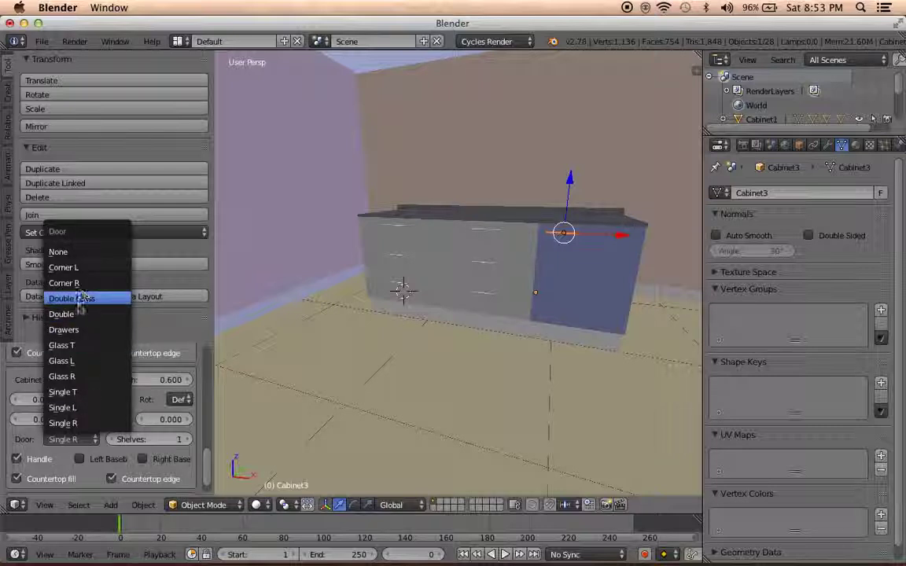
click(76, 330)
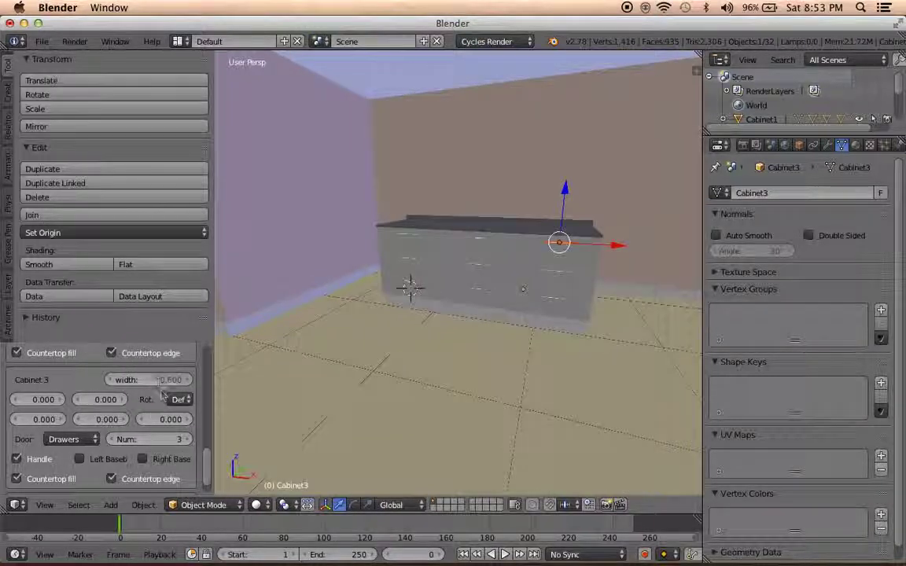
click(149, 380)
text(2)
key(Return)
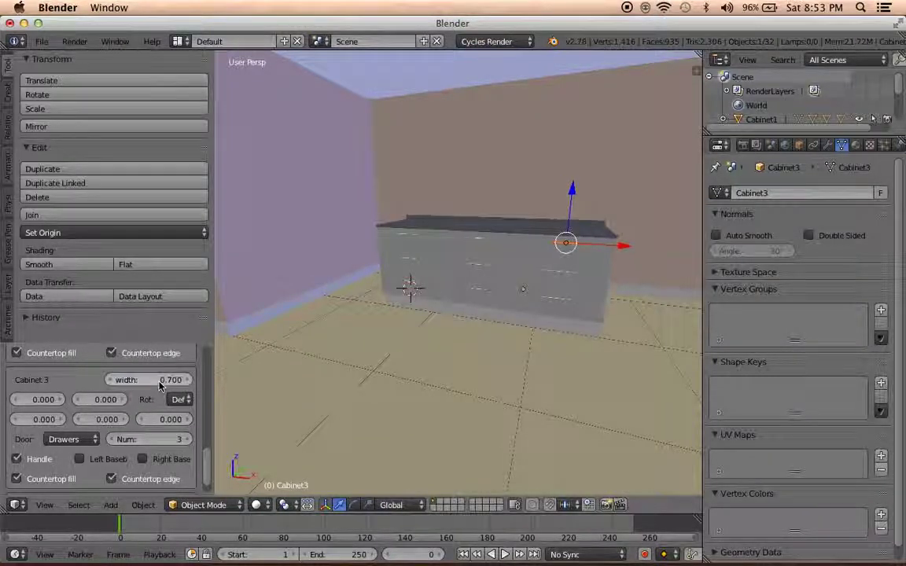
mouse_move(523, 290)
middle_down()
mouse_move(336, 283)
mouse_move(299, 315)
middle_up()
Shift Cabinet 1's X location offset to -0.900, toward the corner wall
scroll(66, 435, up, 1)
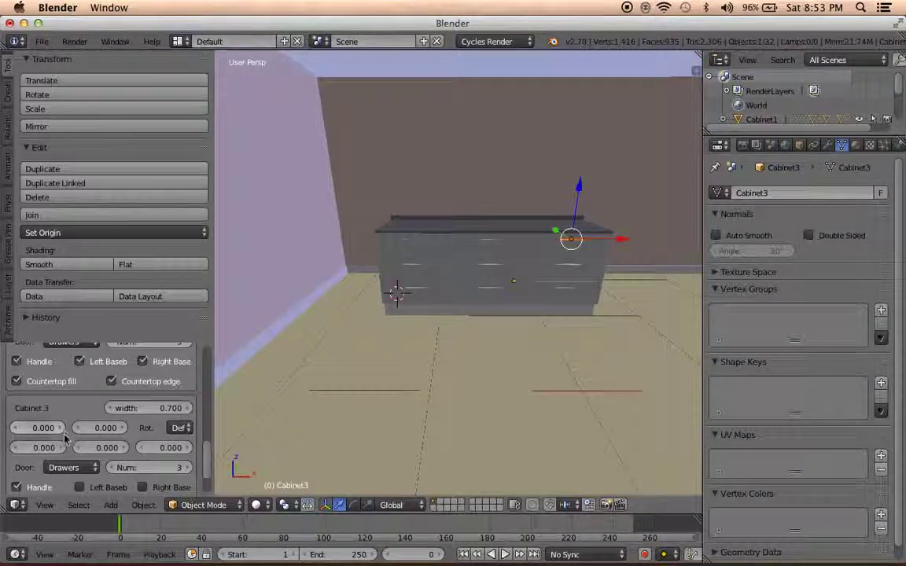
scroll(66, 438, up, 3)
scroll(66, 438, up, 3)
scroll(65, 443, up, 3)
scroll(63, 448, up, 3)
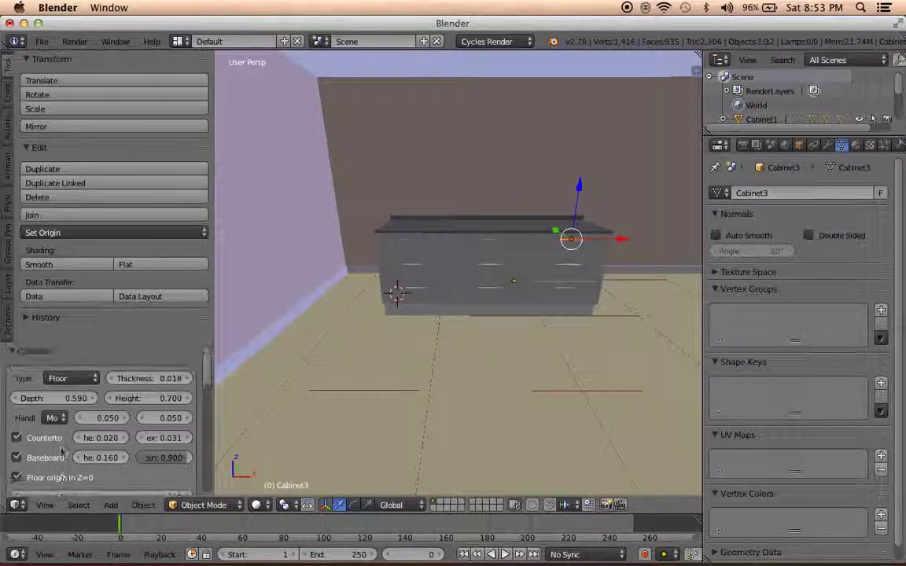
scroll(92, 437, down, 3)
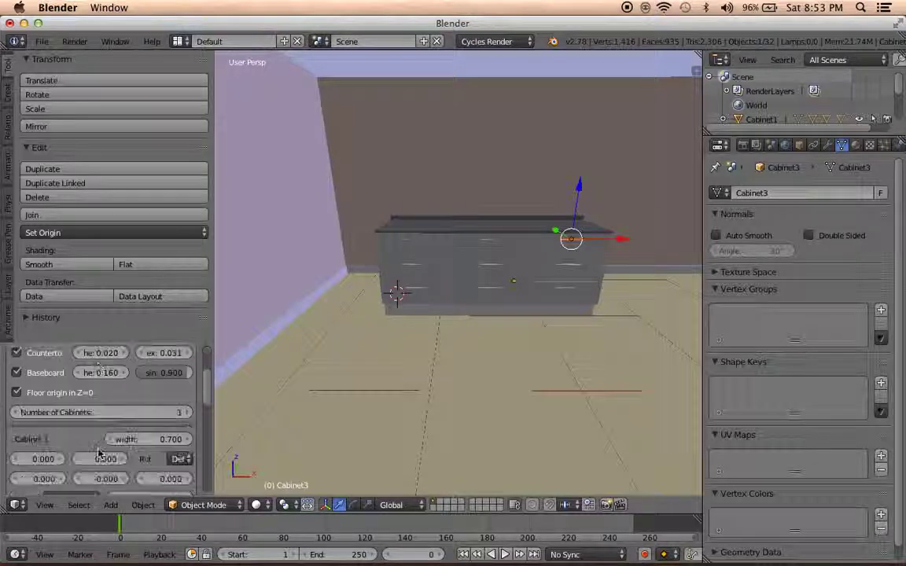
scroll(88, 431, down, 3)
scroll(79, 419, down, 2)
scroll(79, 419, up, 2)
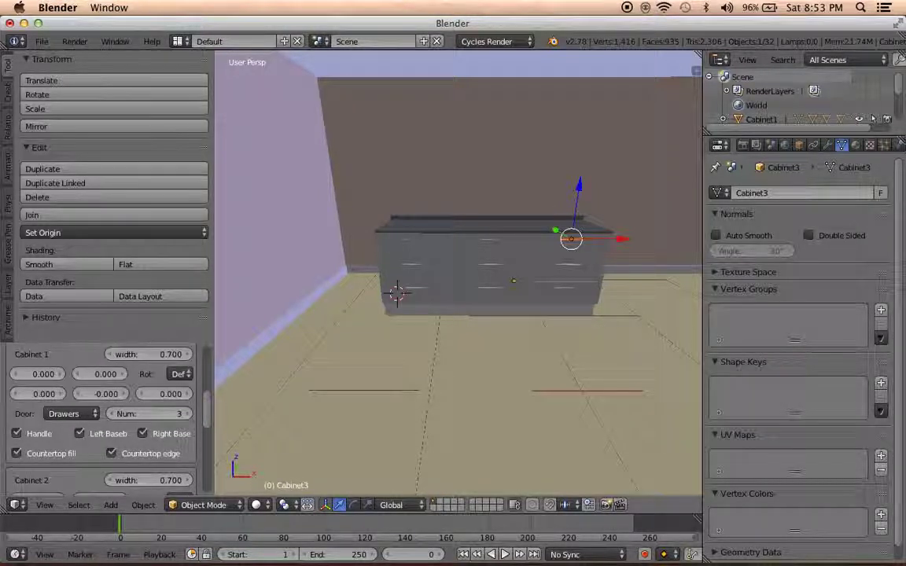
drag(45, 398, 46, 397)
text(-0.800)
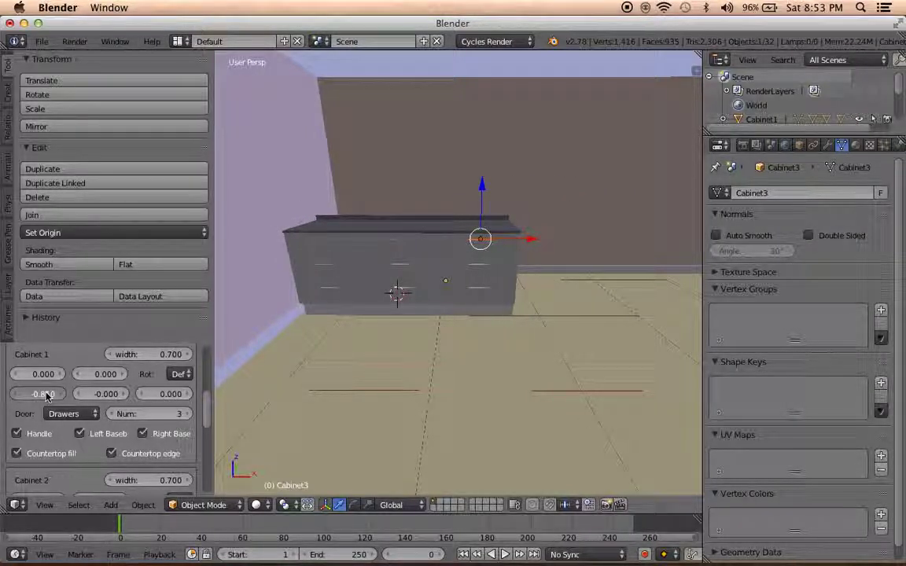
middle_drag(266, 303, 330, 315)
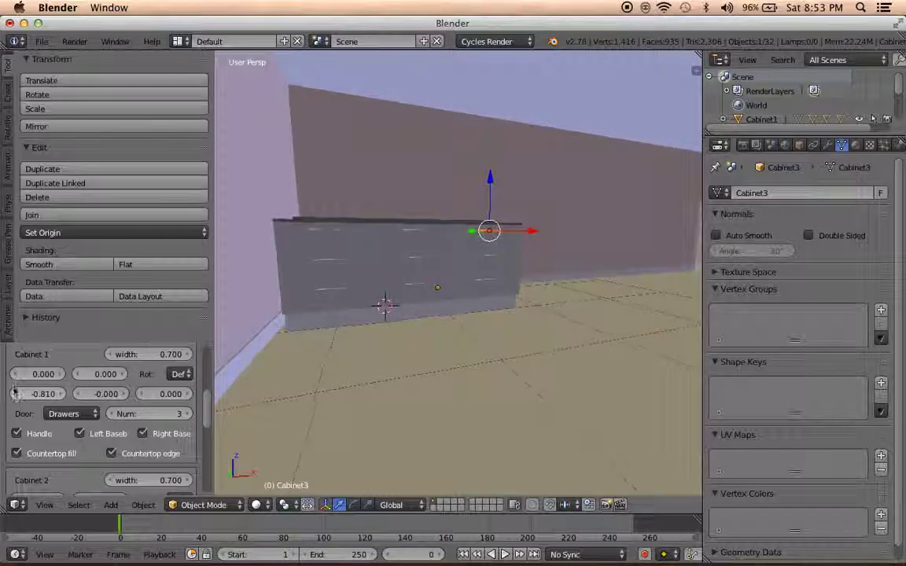
click(14, 397)
Move Cabinet 1's Y offset out to 0.390, then switch off the countertop
middle_drag(286, 399, 350, 398)
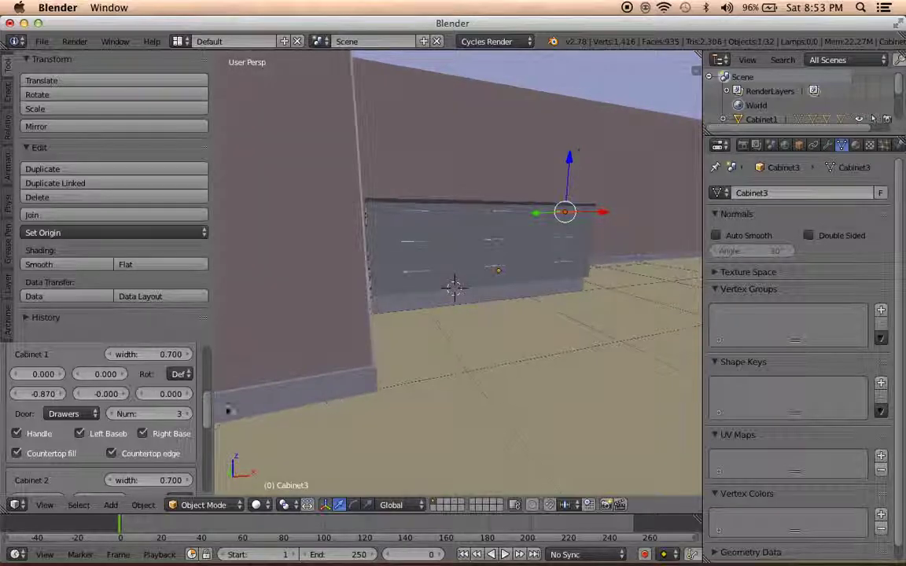
middle_drag(415, 369, 283, 411)
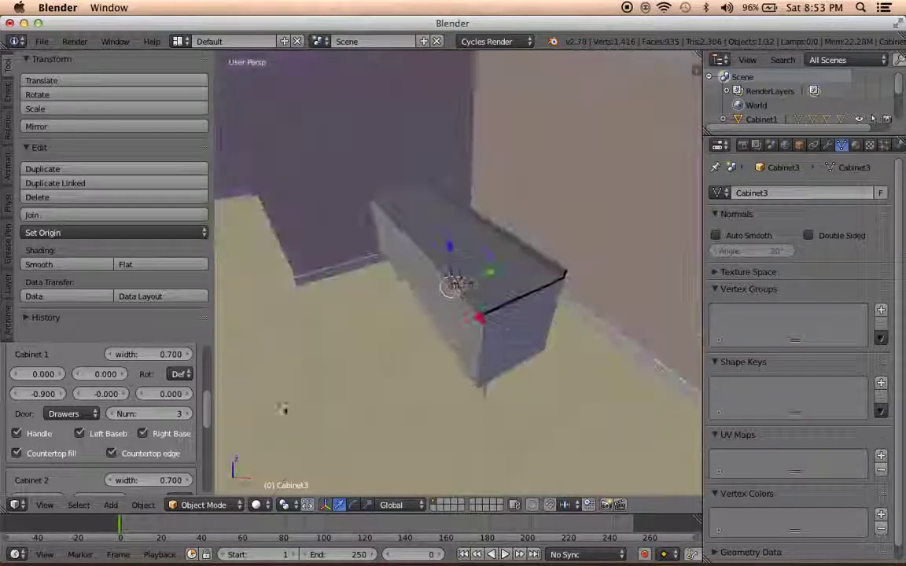
click(125, 396)
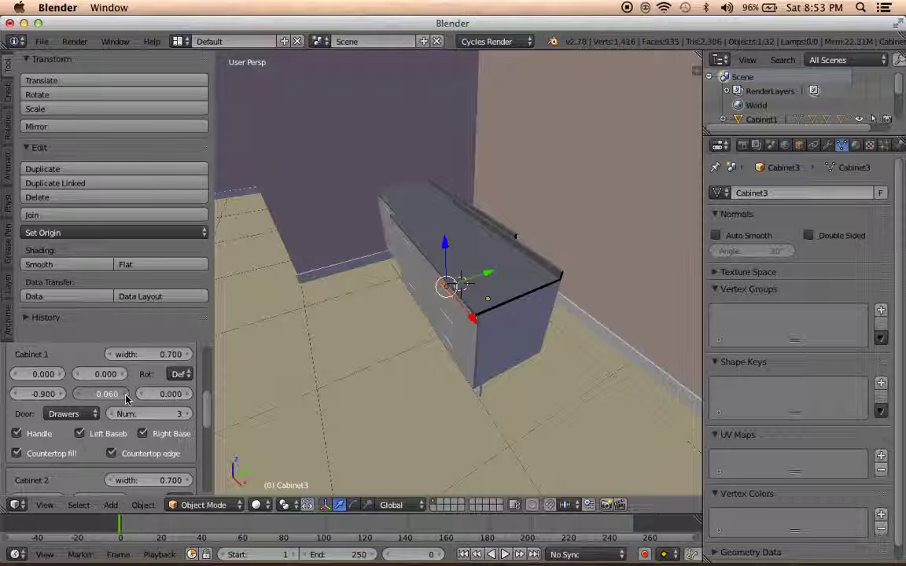
drag(125, 399, 181, 399)
mouse_move(435, 357)
middle_down()
mouse_move(357, 340)
mouse_move(376, 394)
mouse_move(385, 364)
mouse_move(516, 368)
mouse_move(433, 433)
middle_up()
scroll(93, 454, up, 1)
scroll(93, 454, up, 1)
scroll(93, 455, up, 2)
scroll(93, 454, up, 2)
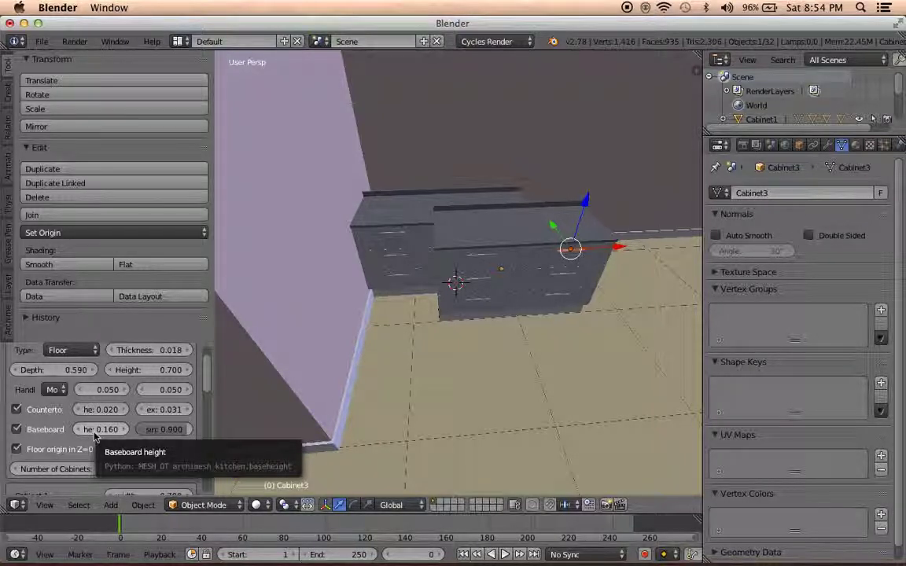
click(30, 410)
Keep the countertop off and push Cabinet 1's Y offset to 0.510
click(30, 410)
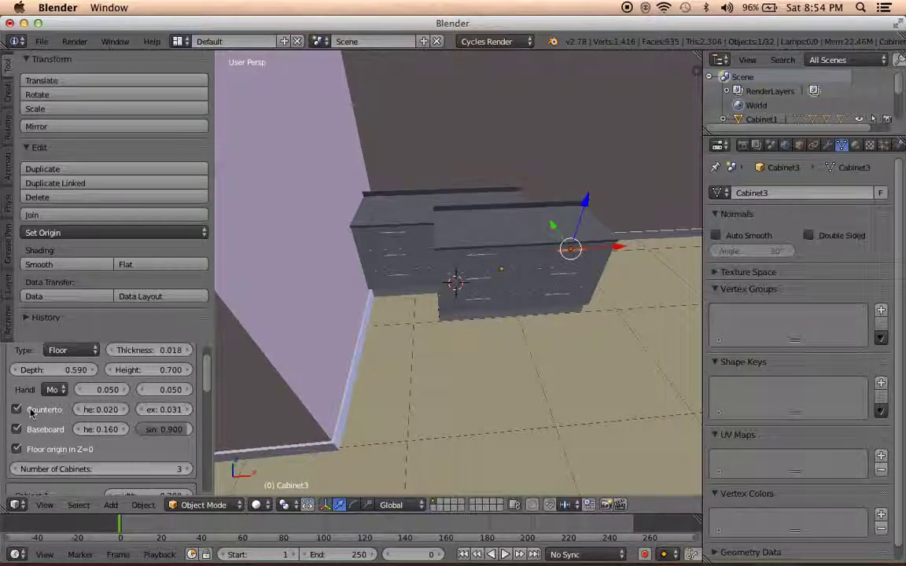
click(30, 410)
scroll(95, 393, down, 5)
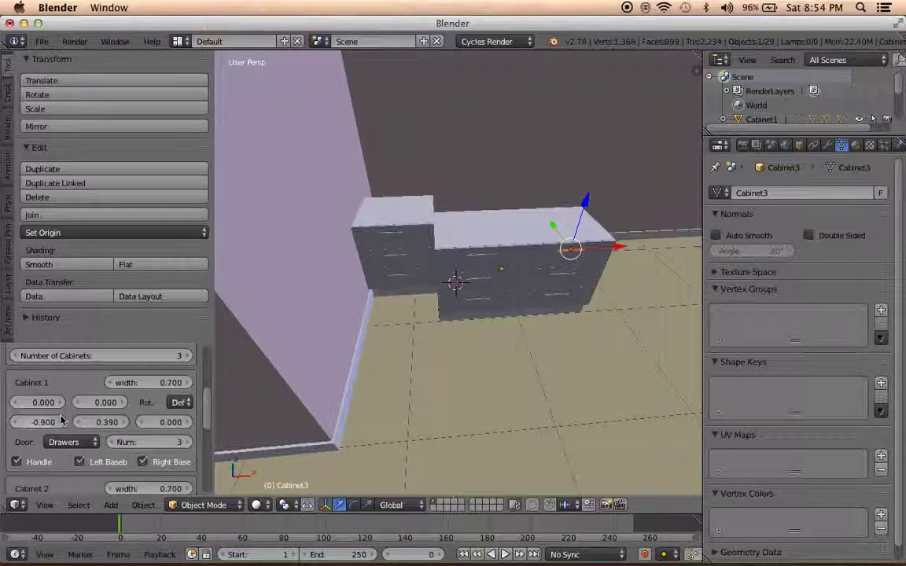
scroll(94, 394, down, 2)
mouse_move(495, 364)
middle_down()
mouse_move(299, 378)
mouse_move(249, 401)
middle_up()
drag(119, 394, 126, 396)
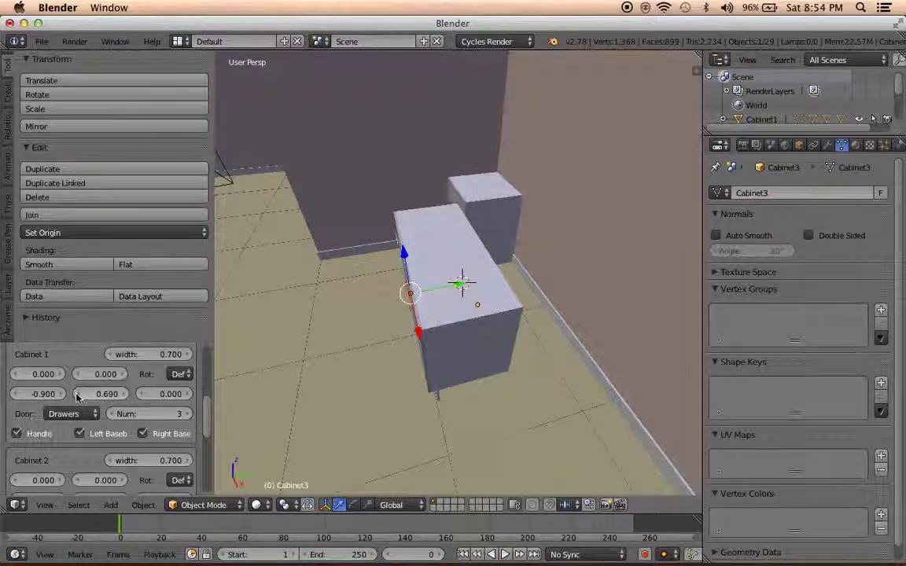
Fine-tune Cabinet 1's Y offset up to 0.690, checking the placement from new angles
scroll(271, 319, up, 2)
scroll(270, 319, up, 3)
scroll(270, 319, up, 3)
scroll(271, 319, up, 2)
scroll(271, 319, down, 3)
scroll(291, 315, down, 2)
scroll(299, 311, down, 2)
scroll(310, 310, down, 2)
middle_drag(310, 309, 154, 464)
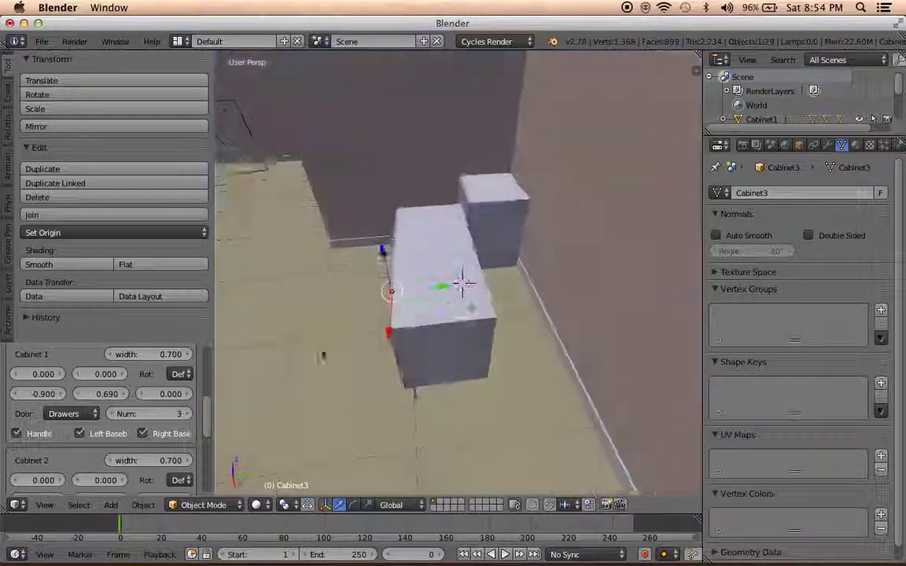
scroll(155, 464, down, 2)
scroll(151, 464, down, 2)
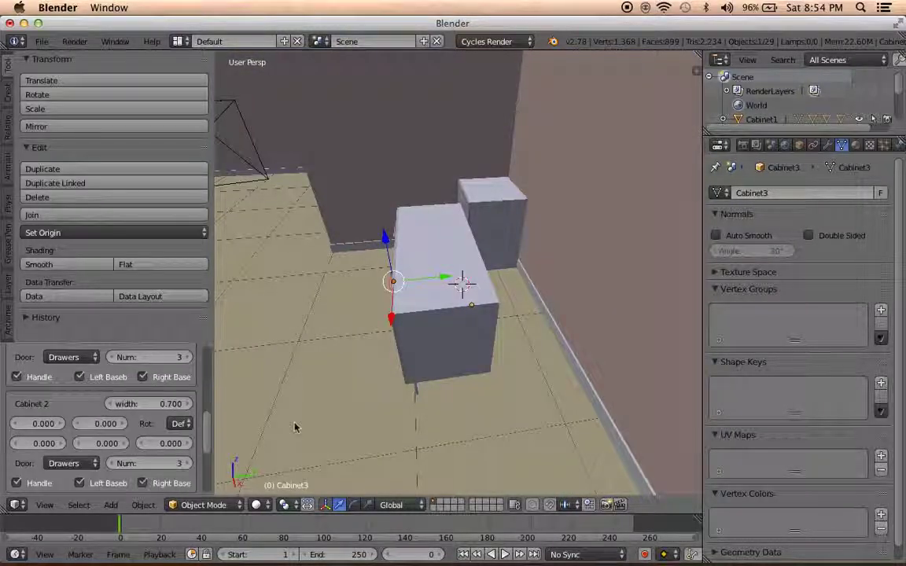
mouse_move(290, 427)
middle_down()
mouse_move(348, 388)
mouse_move(258, 431)
middle_up()
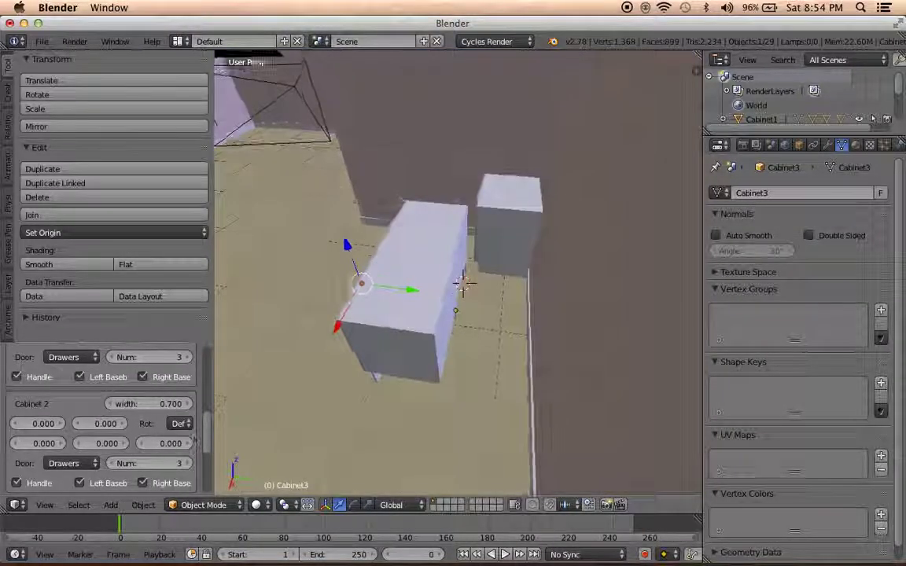
scroll(184, 478, down, 3)
scroll(167, 445, up, 5)
scroll(183, 446, up, 1)
scroll(165, 434, up, 2)
scroll(162, 433, up, 2)
scroll(160, 435, up, 1)
scroll(160, 435, down, 2)
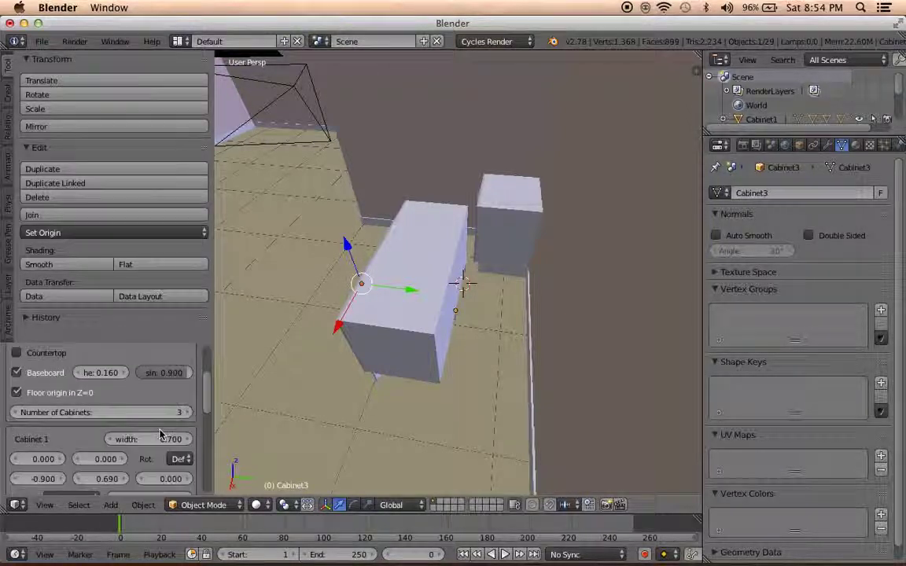
scroll(153, 442, down, 2)
scroll(147, 450, down, 1)
drag(123, 424, 404, 354)
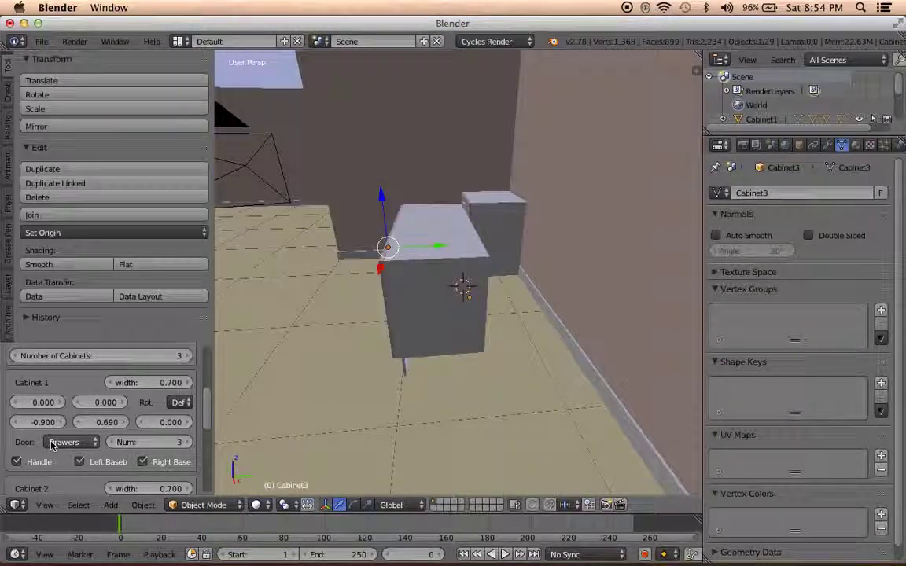
Align Cabinets 2 and 3 to the same 0.690 offset in the cabinet panel
scroll(55, 440, down, 2)
scroll(55, 441, down, 1)
scroll(53, 446, down, 1)
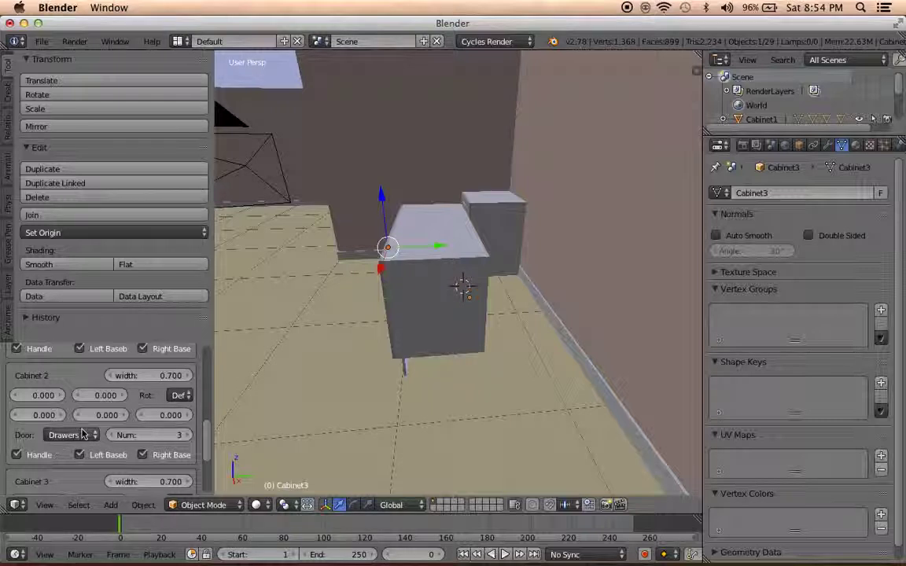
scroll(95, 429, down, 3)
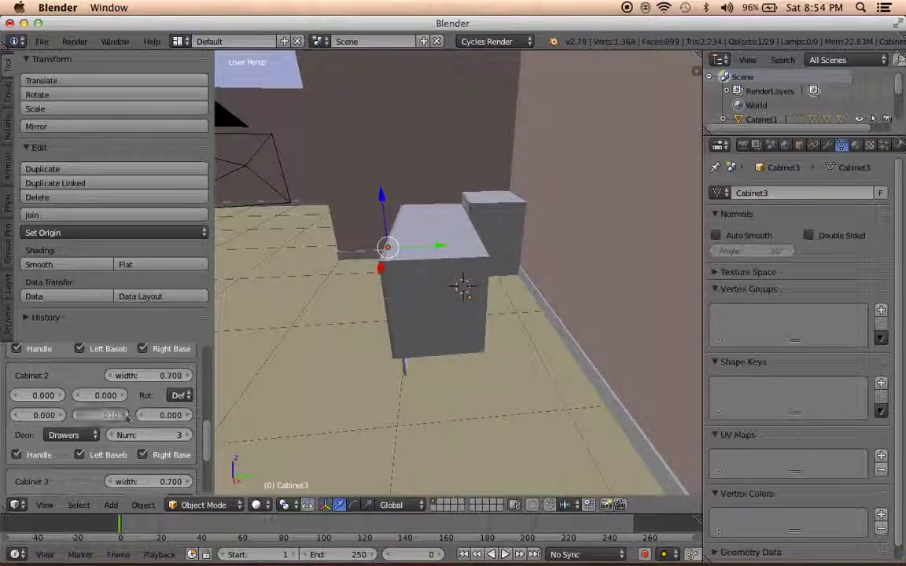
ctrl+scroll(126, 417, up, 2)
ctrl+scroll(126, 417, up, 2)
ctrl+scroll(126, 418, up, 2)
ctrl+scroll(126, 418, up, 2)
ctrl+scroll(126, 418, up, 2)
ctrl+scroll(126, 418, up, 2)
ctrl+scroll(125, 418, up, 2)
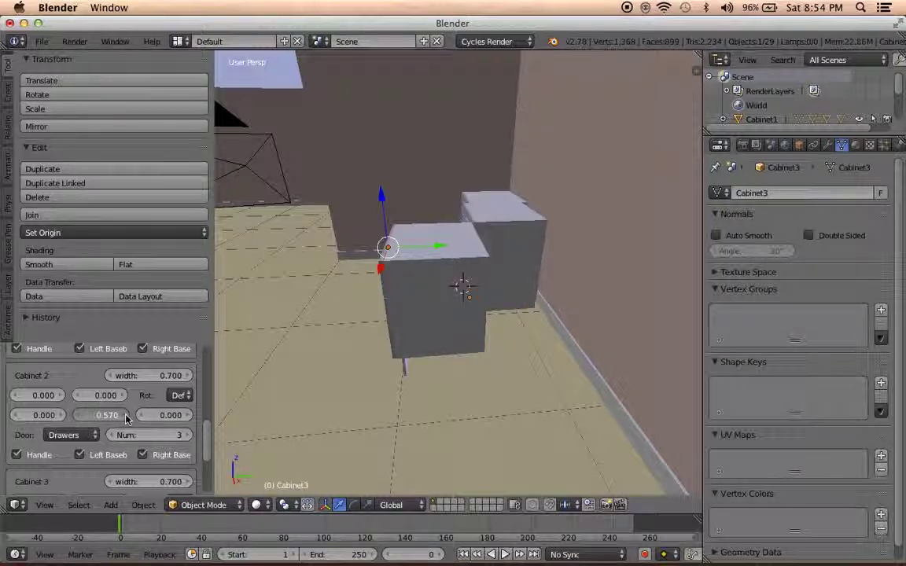
ctrl+scroll(126, 418, up, 2)
scroll(126, 420, down, 3)
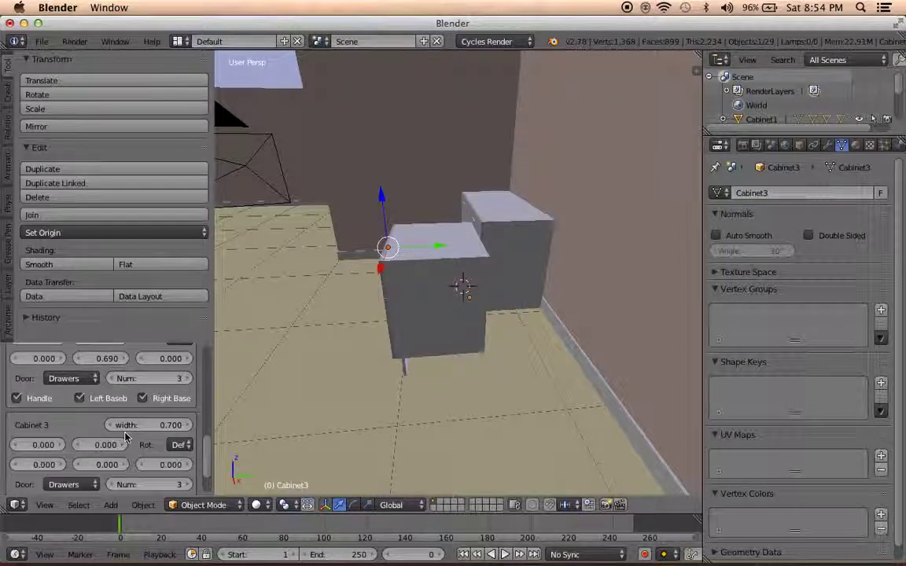
ctrl+scroll(124, 441, up, 3)
ctrl+scroll(124, 441, up, 3)
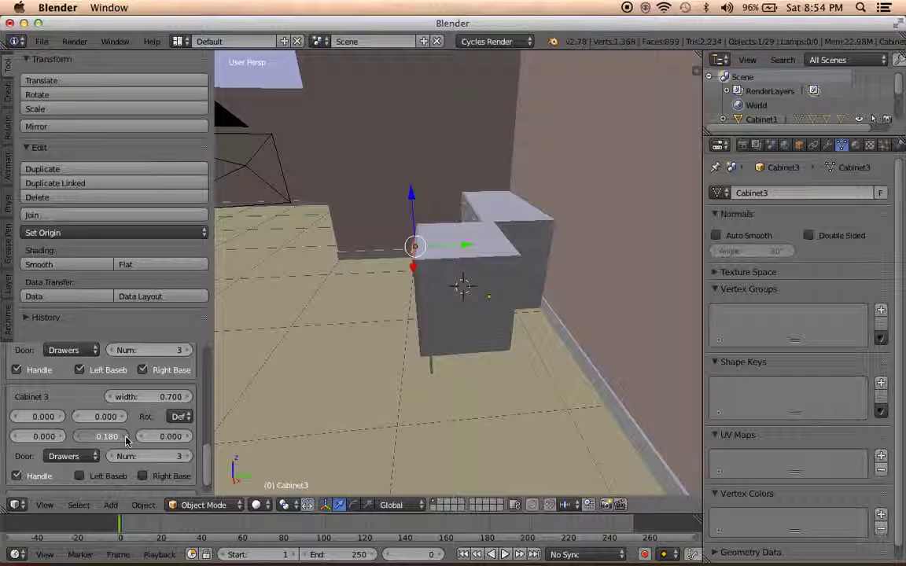
ctrl+scroll(125, 441, up, 3)
ctrl+scroll(125, 441, up, 3)
ctrl+scroll(125, 441, up, 2)
ctrl+scroll(126, 441, up, 2)
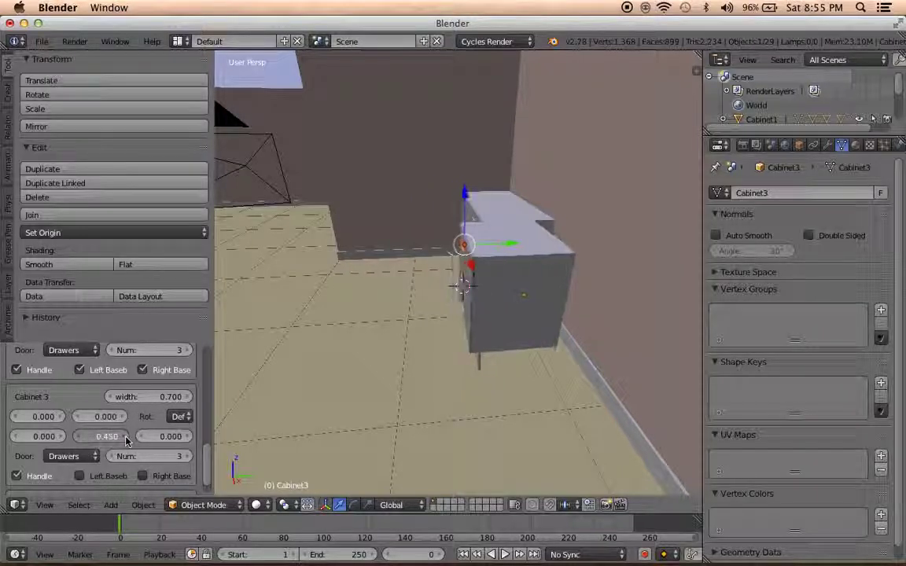
ctrl+scroll(125, 442, up, 2)
ctrl+scroll(126, 442, up, 2)
ctrl+scroll(126, 441, up, 2)
scroll(390, 394, up, 3)
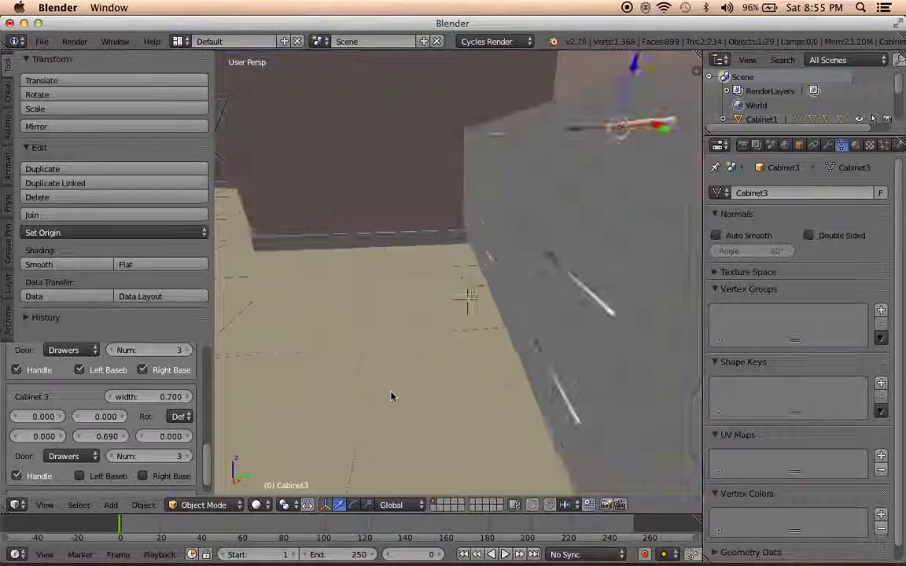
scroll(380, 368, up, 3)
scroll(371, 358, up, 3)
scroll(371, 358, down, 3)
scroll(356, 344, down, 3)
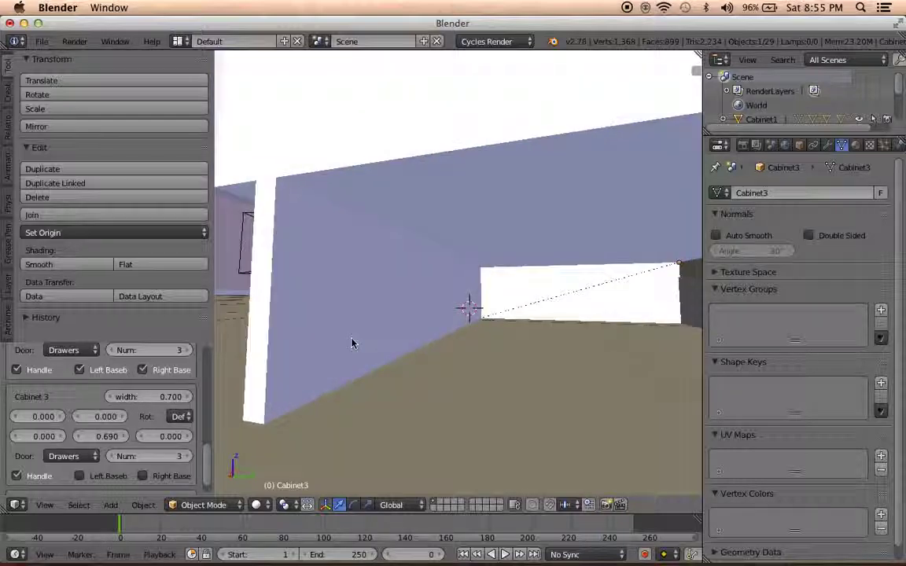
scroll(350, 348, down, 2)
Turn on Cabinet 3's left and right baseboards
click(101, 454)
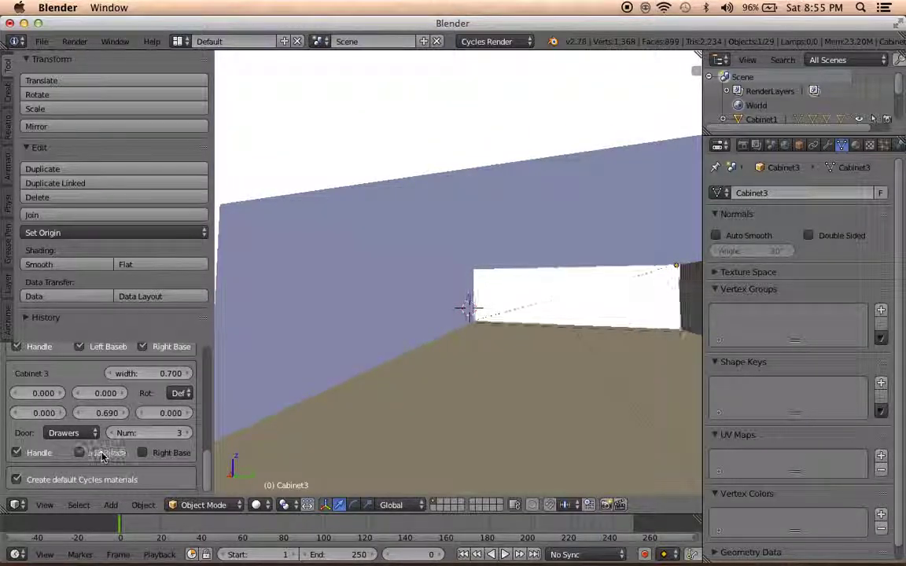
click(143, 453)
scroll(358, 412, down, 3)
scroll(394, 394, up, 3)
scroll(355, 393, up, 2)
scroll(355, 394, up, 3)
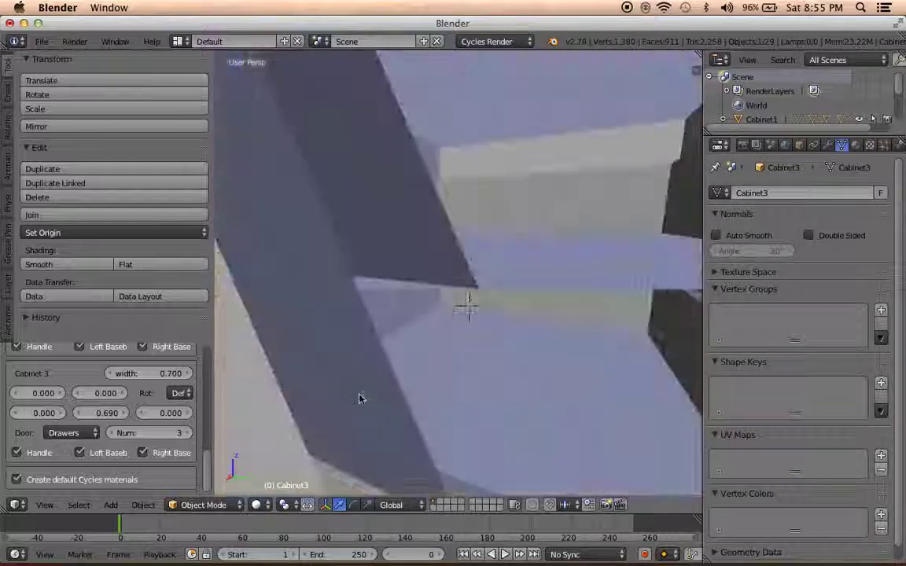
scroll(354, 397, up, 3)
scroll(355, 405, up, 2)
scroll(355, 408, down, 3)
scroll(415, 429, down, 3)
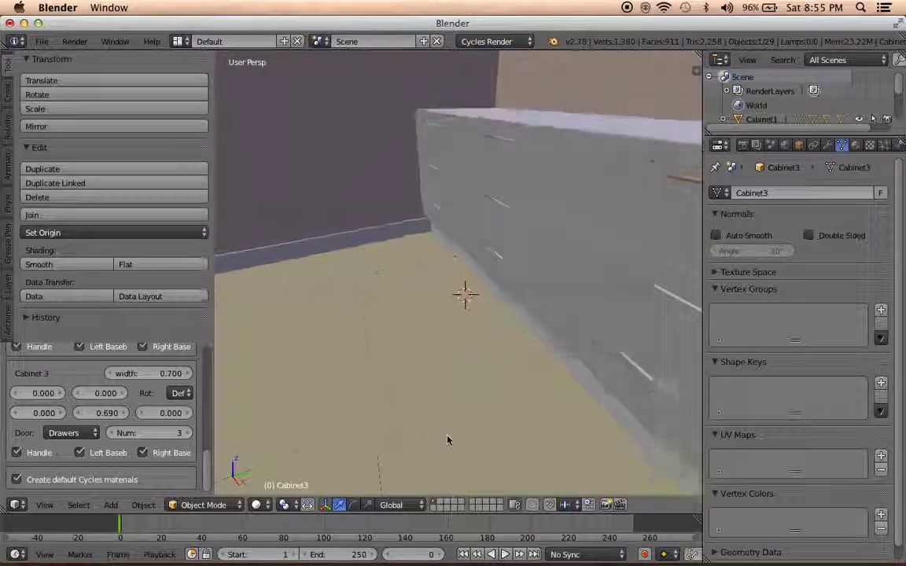
scroll(446, 443, down, 3)
scroll(411, 425, down, 2)
scroll(103, 394, up, 6)
scroll(102, 393, up, 1)
Restore the countertop and baseboard, then bring up the kitchen reference photo in Preview
click(46, 386)
click(32, 406)
click(36, 404)
click(35, 406)
click(35, 406)
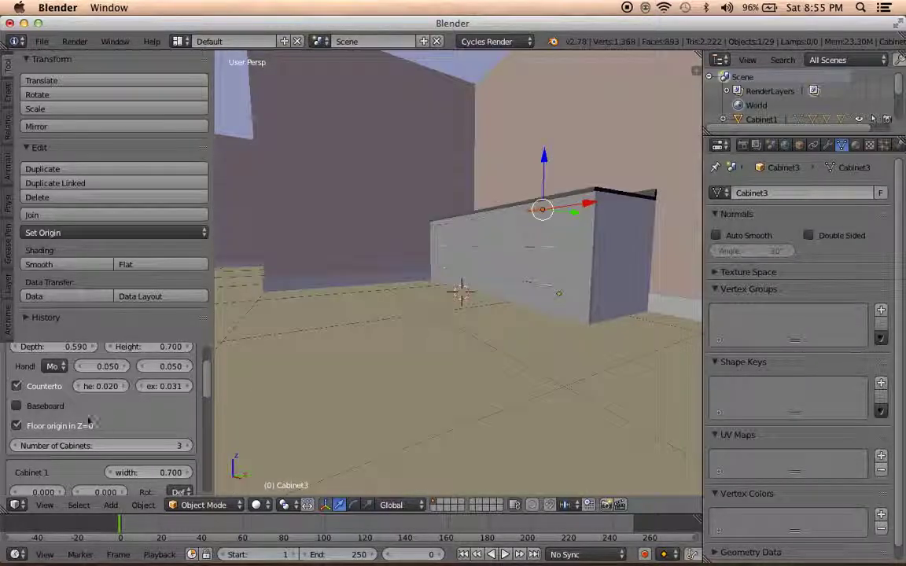
click(40, 406)
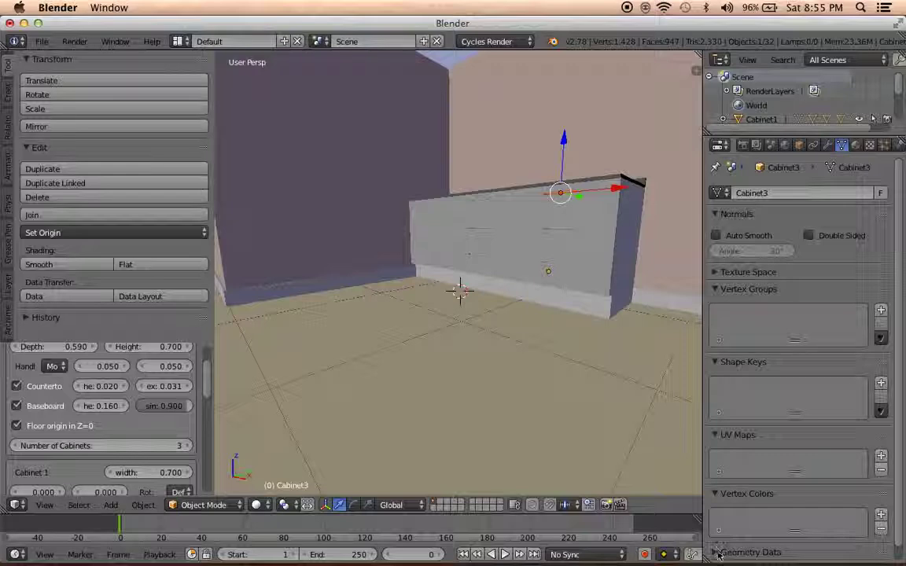
click(770, 537)
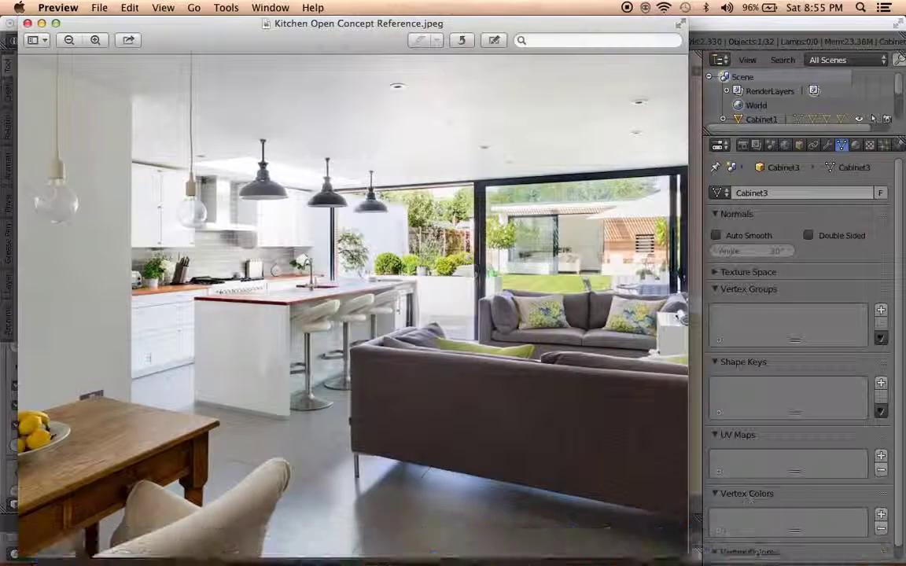
mouse_move(736, 541)
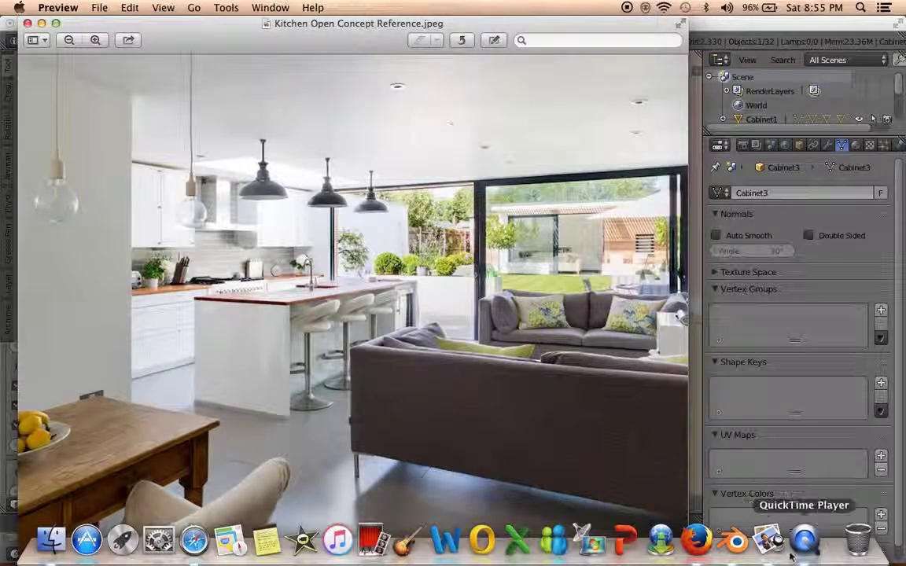
Check the kitchen photo in Preview once more, then return to the Blender cabinet scene
click(738, 550)
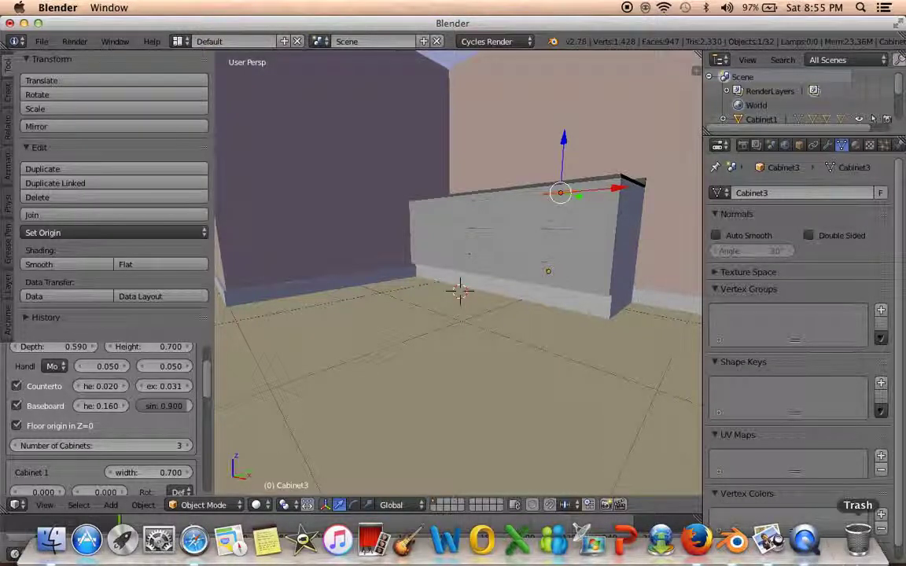
click(768, 548)
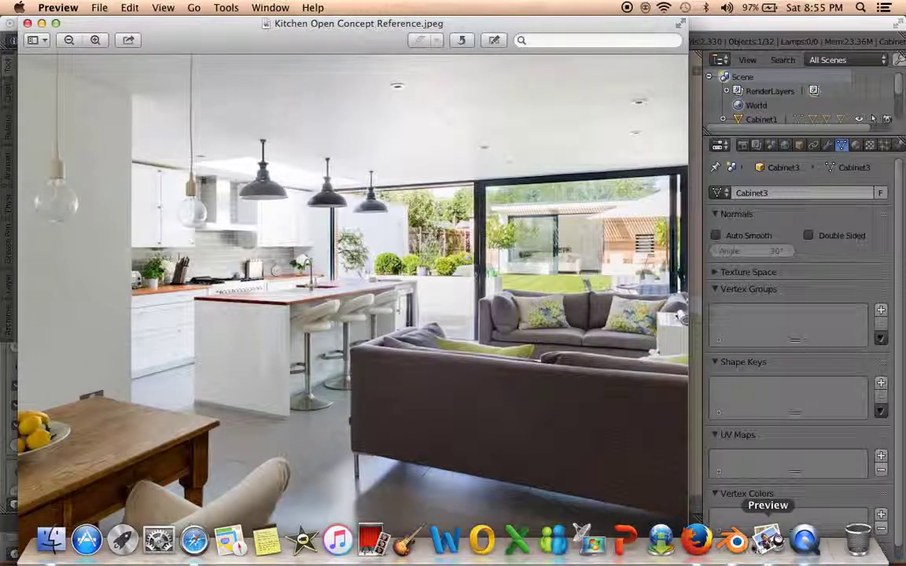
click(733, 541)
scroll(563, 314, up, 5)
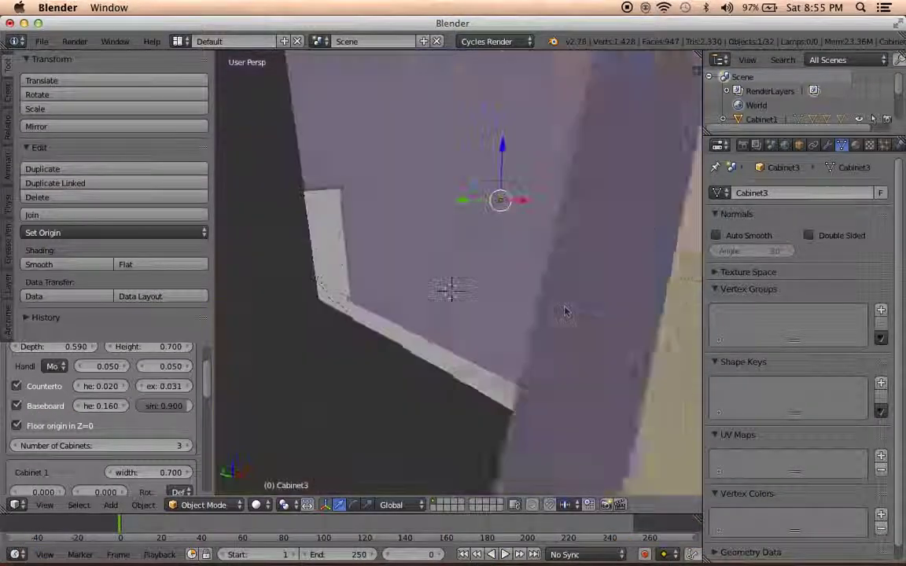
Set Cabinet 1's X offset to -0.870, then bring up the Add > Mesh > Archimesh object list
scroll(545, 327, up, 3)
scroll(545, 327, up, 3)
scroll(542, 370, down, 3)
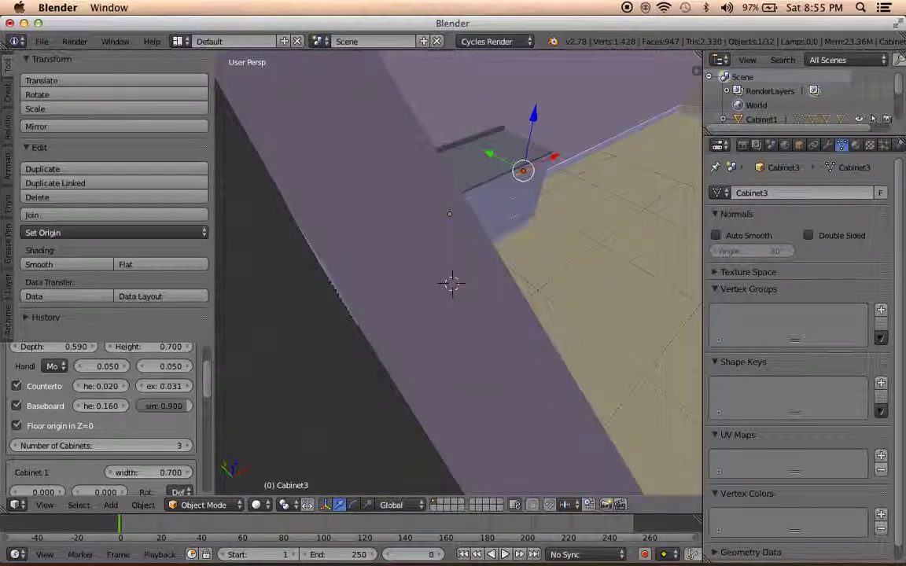
scroll(93, 401, up, 2)
scroll(96, 404, down, 2)
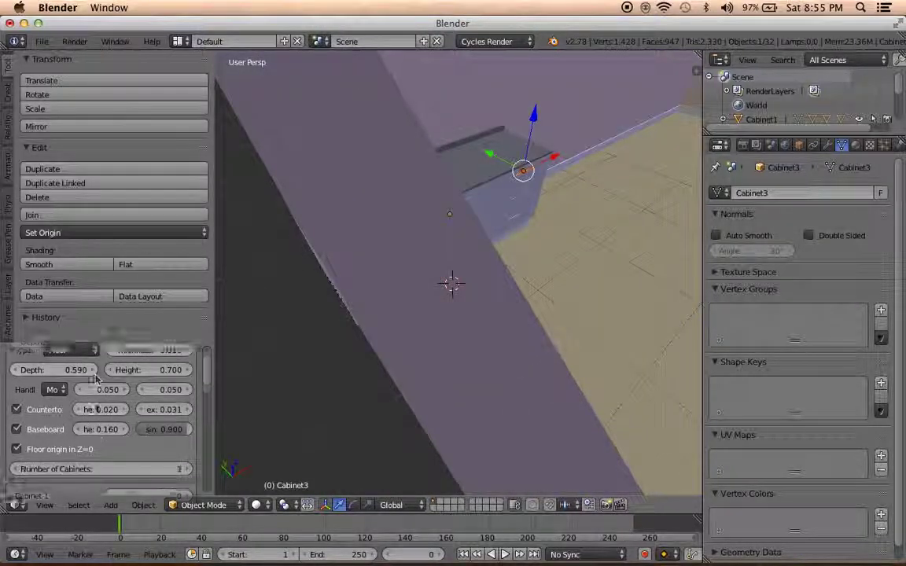
scroll(110, 440, down, 3)
click(63, 451)
mouse_move(229, 354)
middle_down()
mouse_move(403, 305)
mouse_move(449, 304)
mouse_move(441, 291)
mouse_move(333, 283)
mouse_move(527, 277)
mouse_move(524, 298)
mouse_move(511, 291)
mouse_move(463, 324)
mouse_move(469, 302)
middle_up()
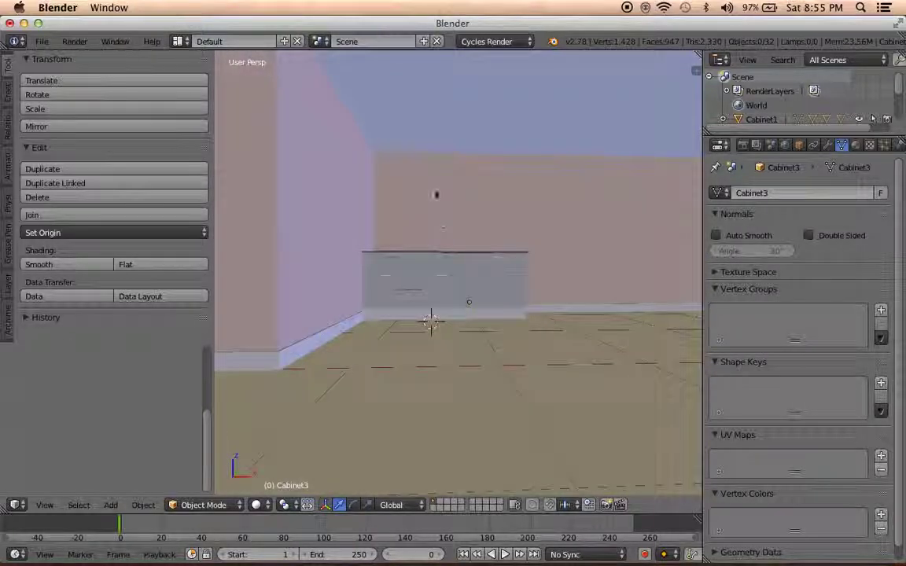
key(shift+a)
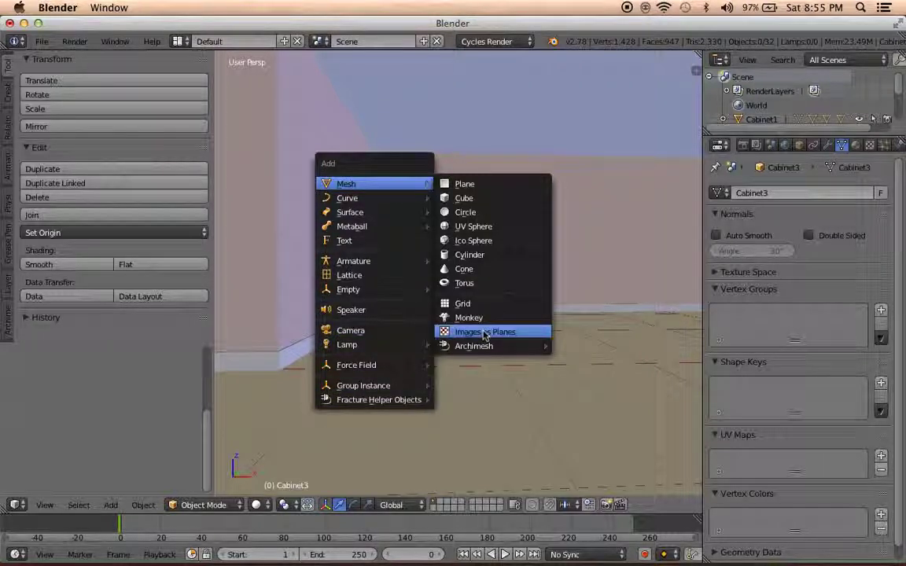
mouse_move(374, 183)
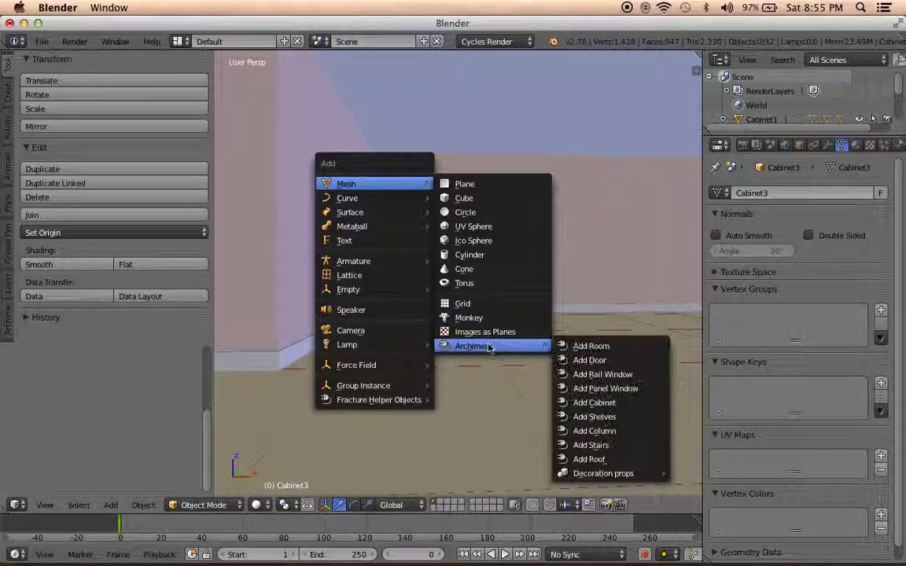
mouse_move(474, 346)
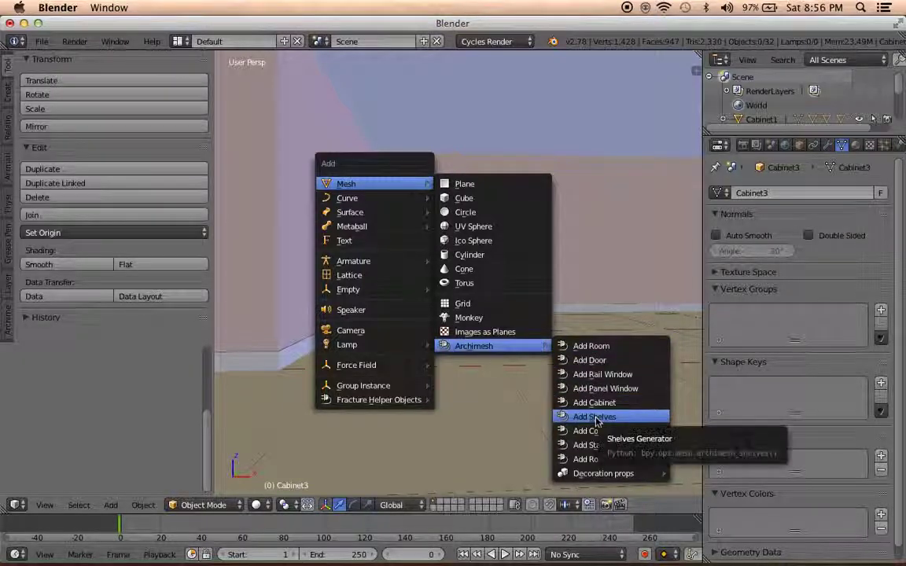
click(593, 417)
mouse_move(592, 421)
middle_down()
mouse_move(488, 358)
mouse_move(489, 385)
mouse_move(510, 388)
mouse_move(543, 360)
middle_up()
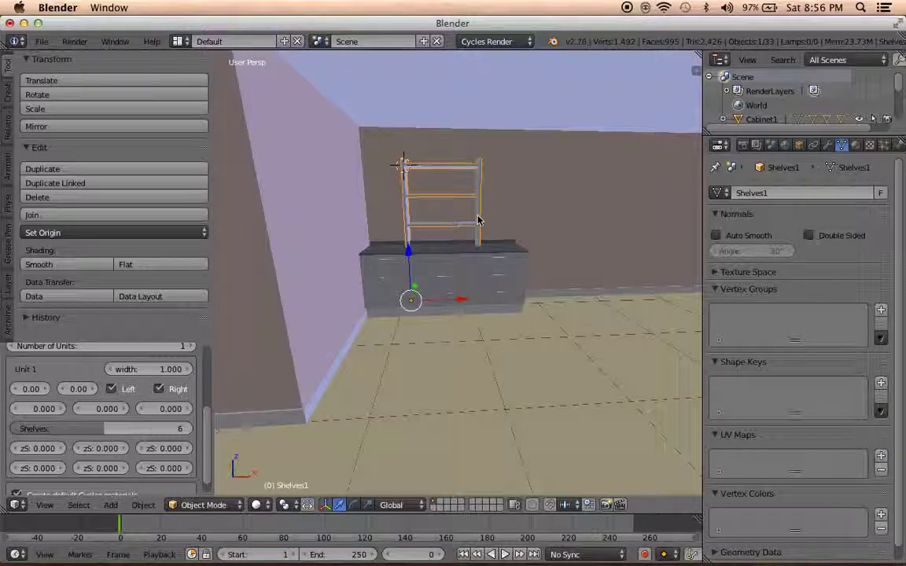
key(Delete)
key(shift+a)
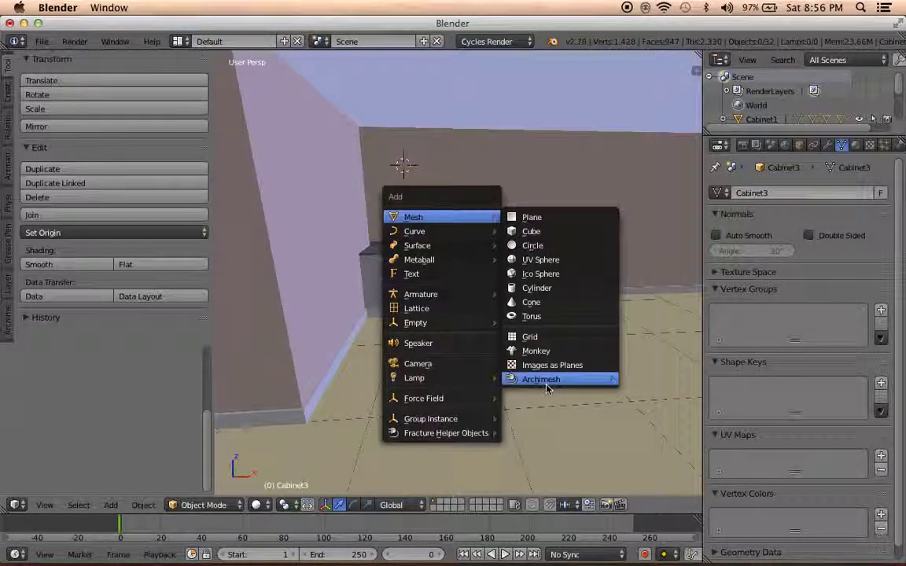
mouse_move(541, 379)
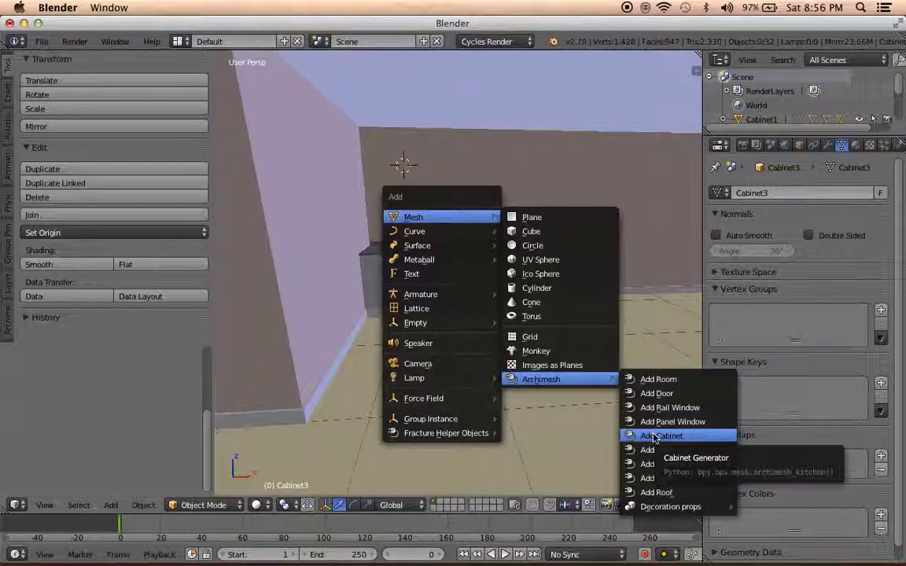
click(681, 478)
mouse_move(681, 479)
middle_down()
mouse_move(546, 354)
mouse_move(350, 341)
mouse_move(365, 366)
mouse_move(384, 365)
mouse_move(560, 336)
mouse_move(534, 305)
middle_up()
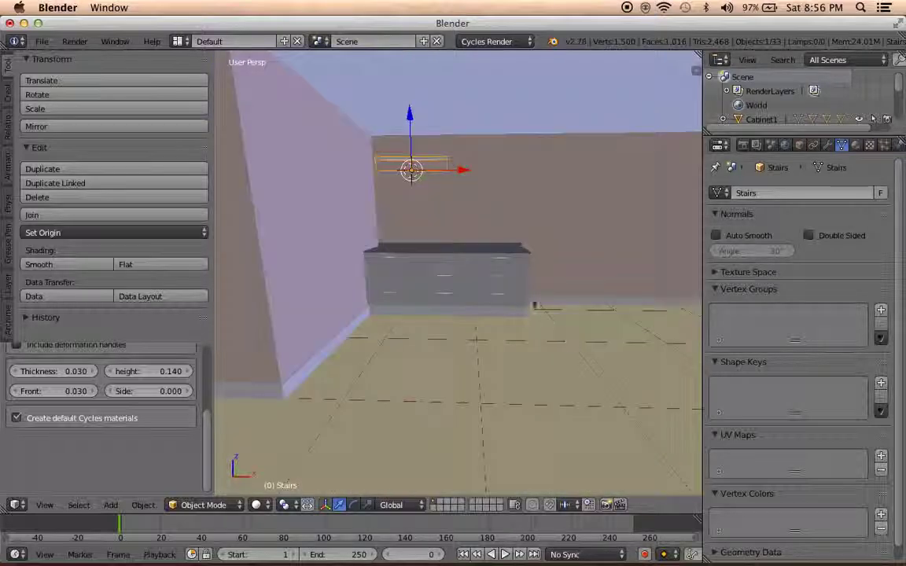
key(Delete)
key(shift+a)
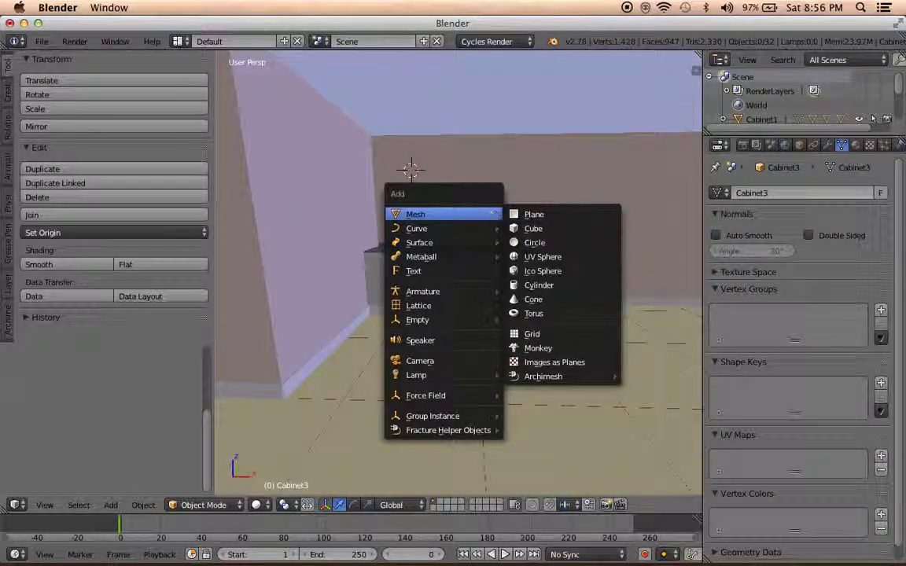
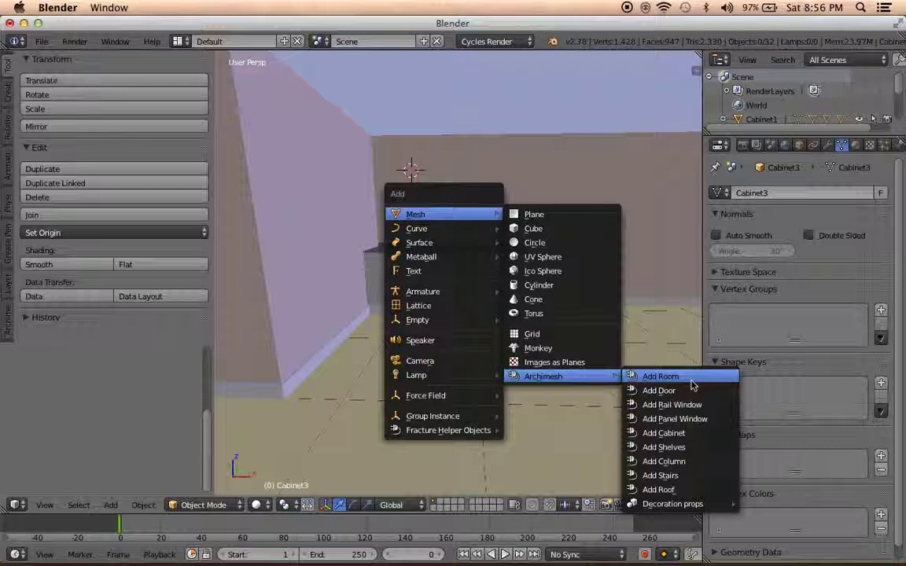
Add an Archimesh cabinet run with three drawer units and compare it with the kitchen reference photo
click(692, 434)
mouse_move(443, 346)
middle_down()
mouse_move(313, 313)
mouse_move(217, 318)
mouse_move(364, 333)
middle_up()
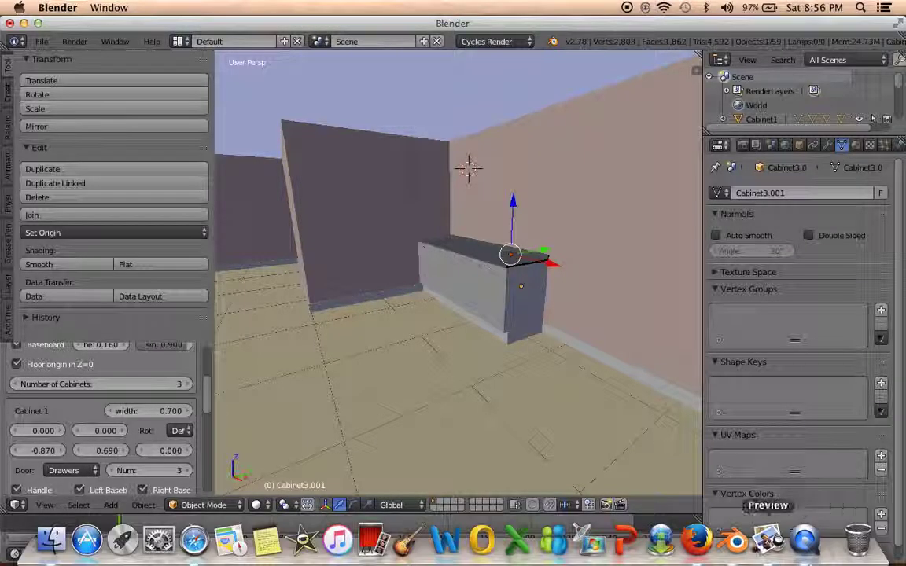
click(768, 538)
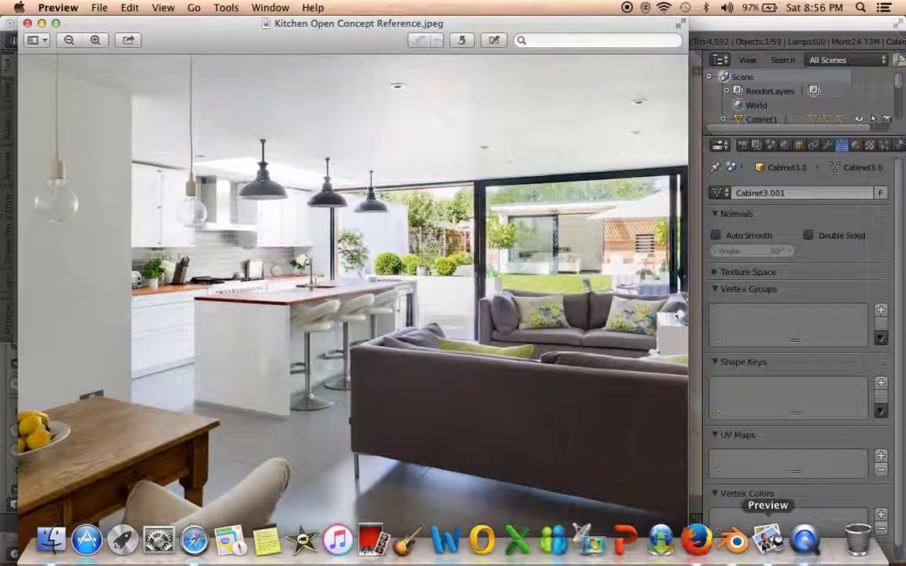
click(736, 544)
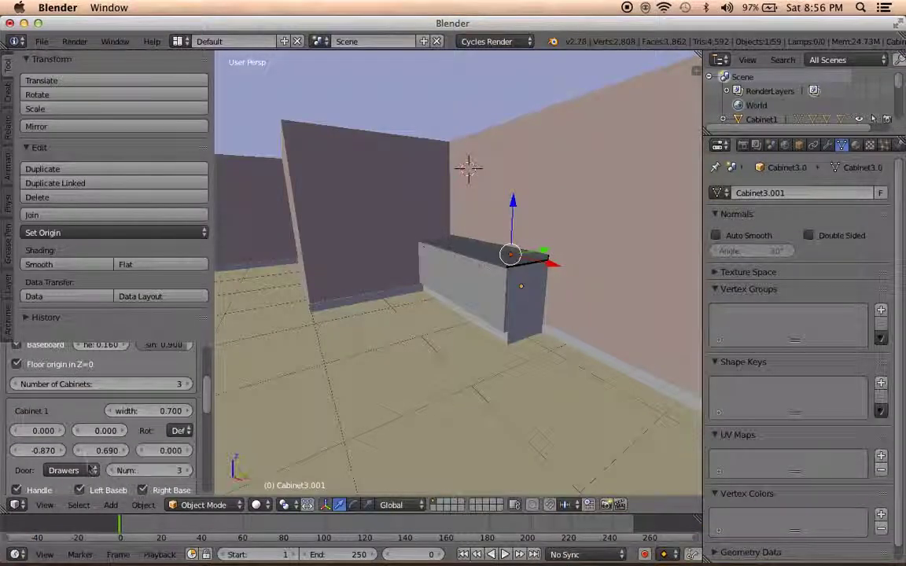
Change the cabinet Type to Wall, keeping cabinet 1's drawers
click(90, 470)
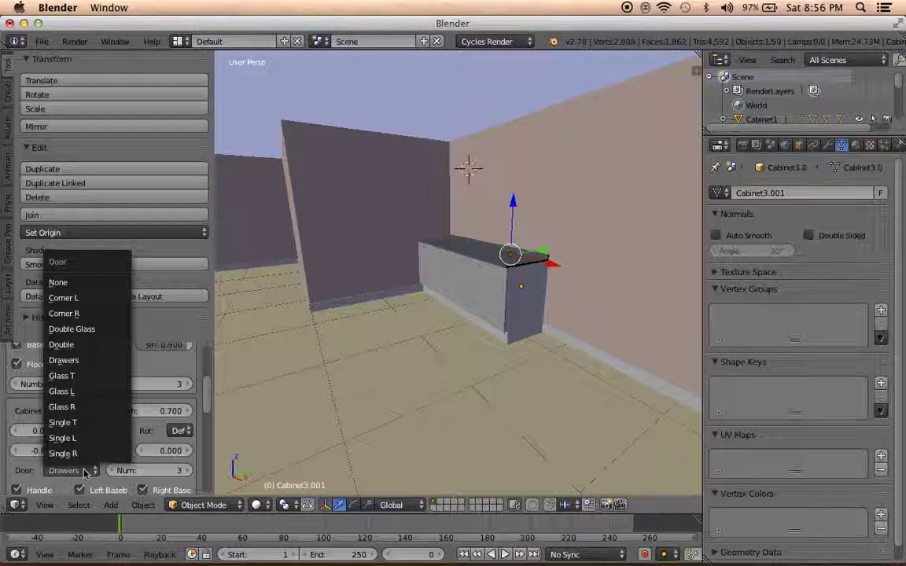
click(86, 471)
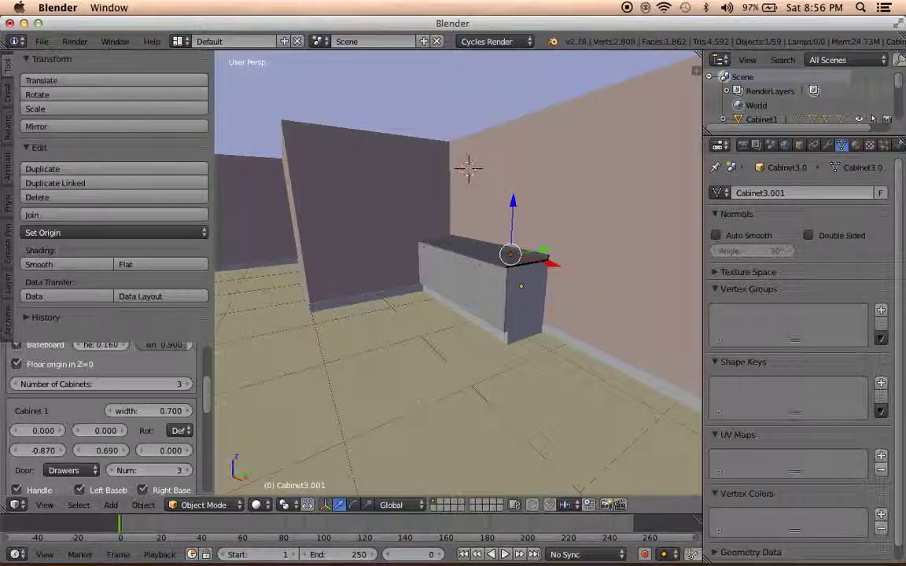
scroll(140, 421, up, 4)
scroll(140, 421, up, 1)
click(87, 378)
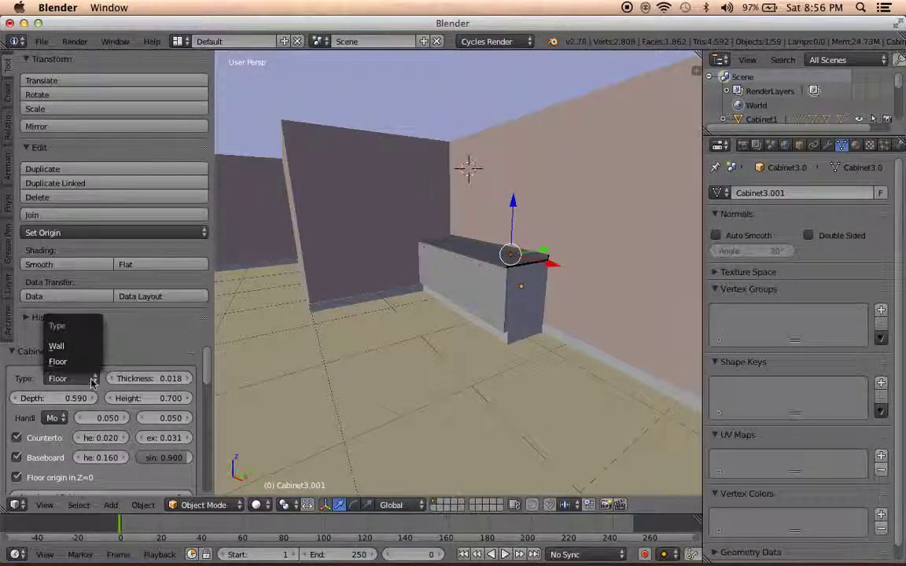
click(89, 343)
middle_drag(356, 361, 385, 394)
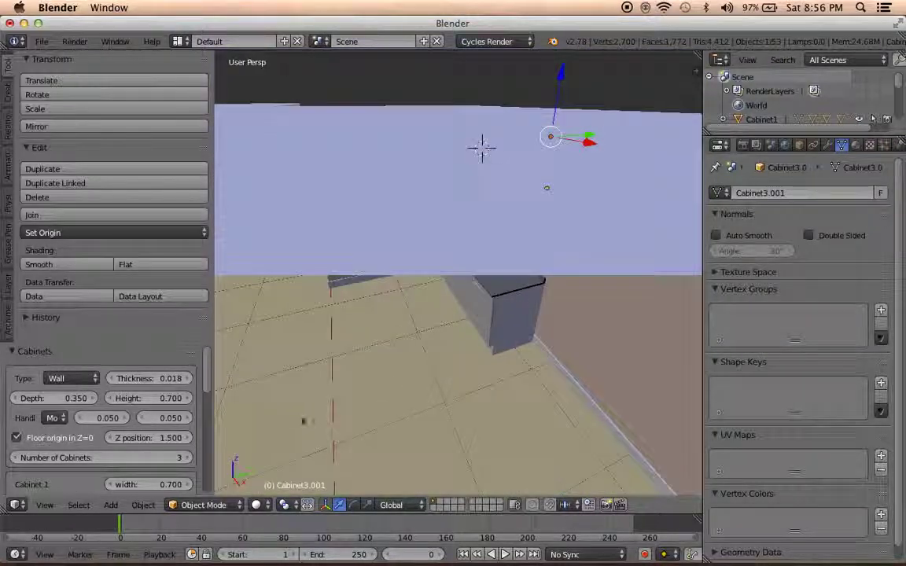
scroll(110, 441, down, 3)
scroll(110, 446, down, 1)
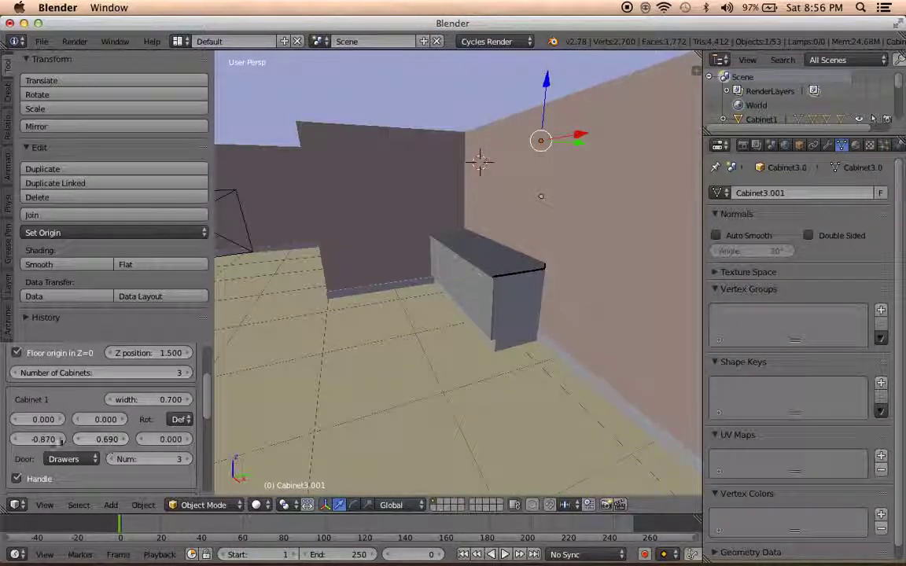
Set Cabinet 1 offset to X -0.600, Y 0, and zero the Cabinet 2 and 3 offsets
drag(43, 439, 96, 443)
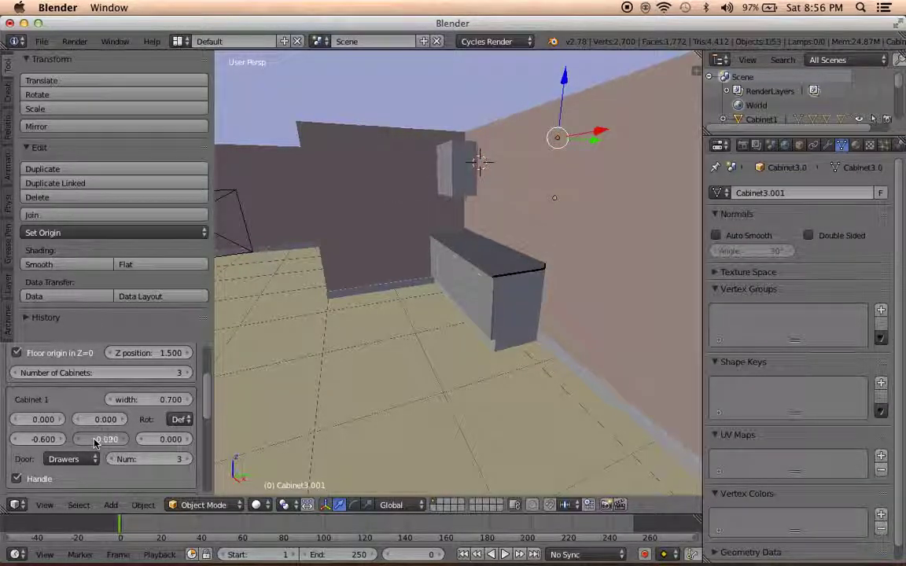
click(95, 443)
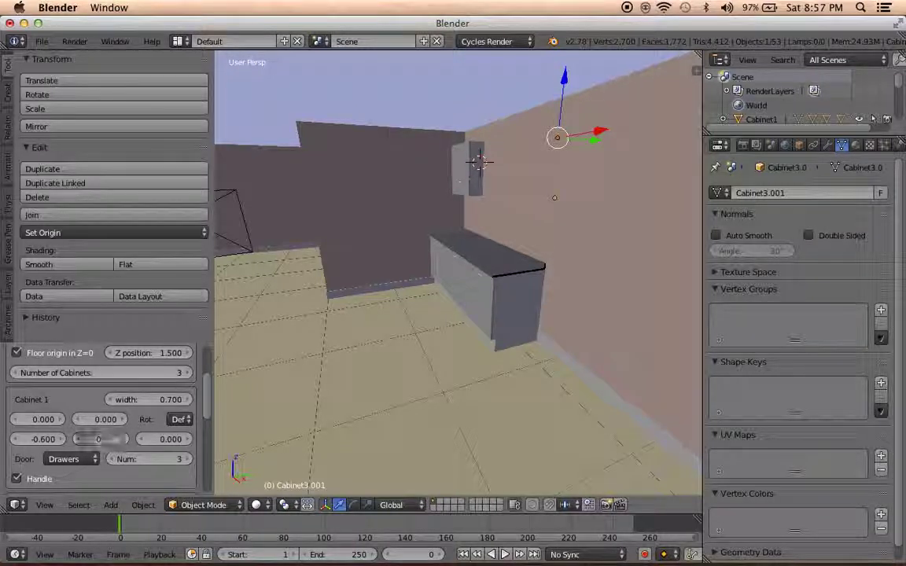
text(.150)
key(Return)
scroll(104, 443, down, 3)
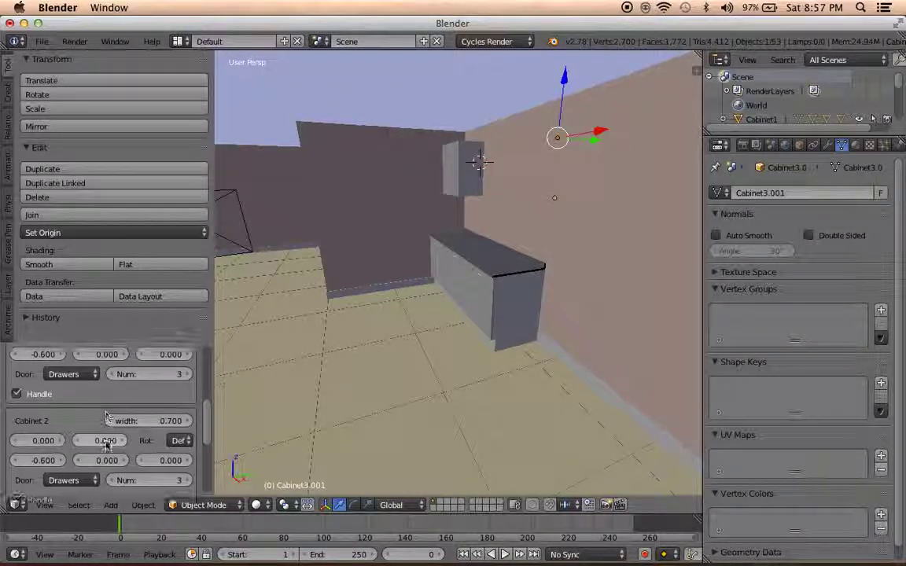
text(0)
key(Return)
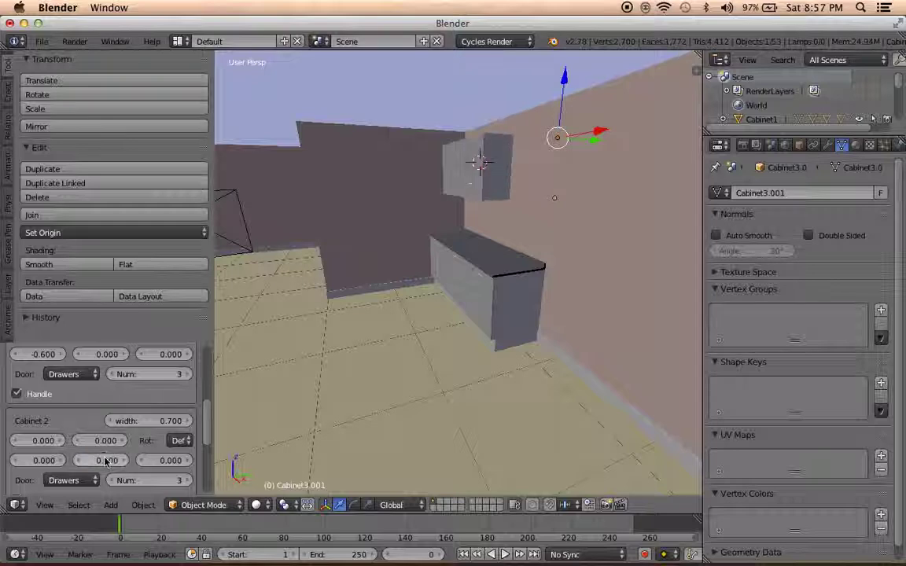
scroll(105, 462, down, 2)
scroll(105, 472, down, 2)
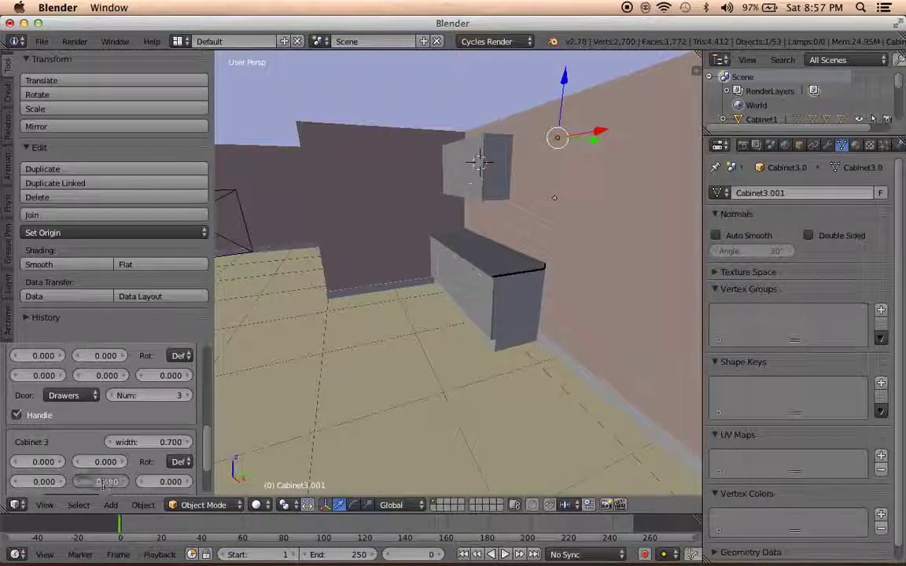
text(0)
key(Return)
Orbit around both cabinets and compare them with the kitchen reference photo
middle_drag(418, 415, 556, 399)
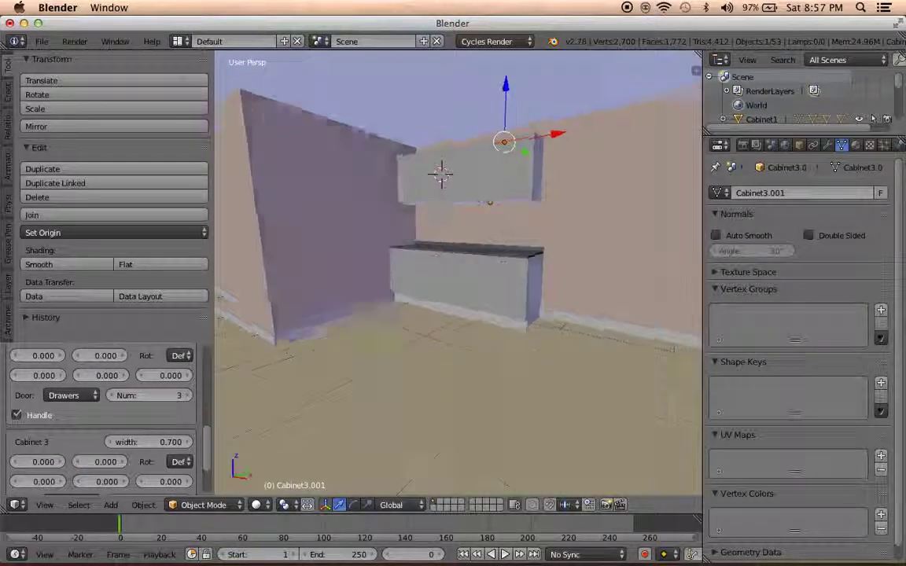
mouse_move(734, 541)
click(768, 541)
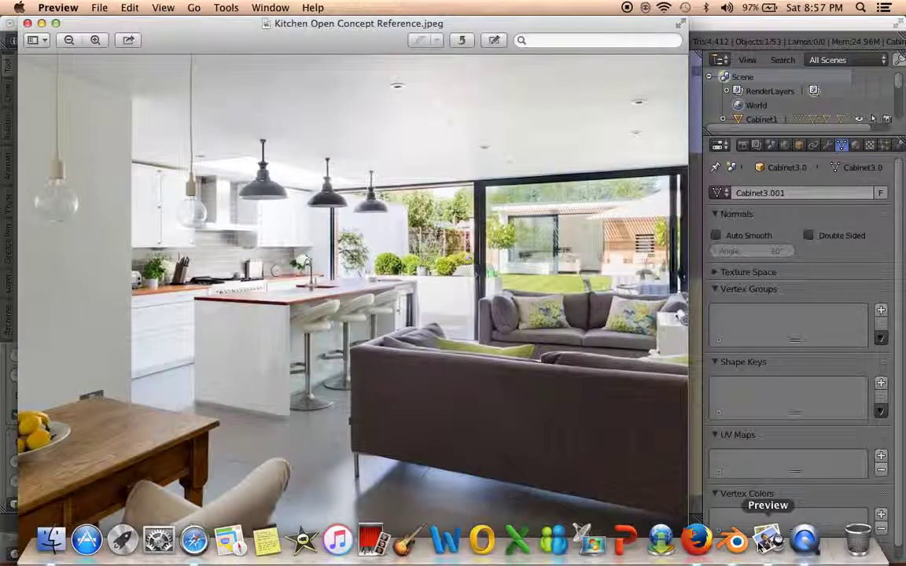
click(734, 542)
mouse_move(606, 469)
middle_down()
mouse_move(425, 318)
mouse_move(331, 324)
mouse_move(312, 368)
middle_up()
scroll(132, 394, up, 3)
scroll(132, 409, up, 3)
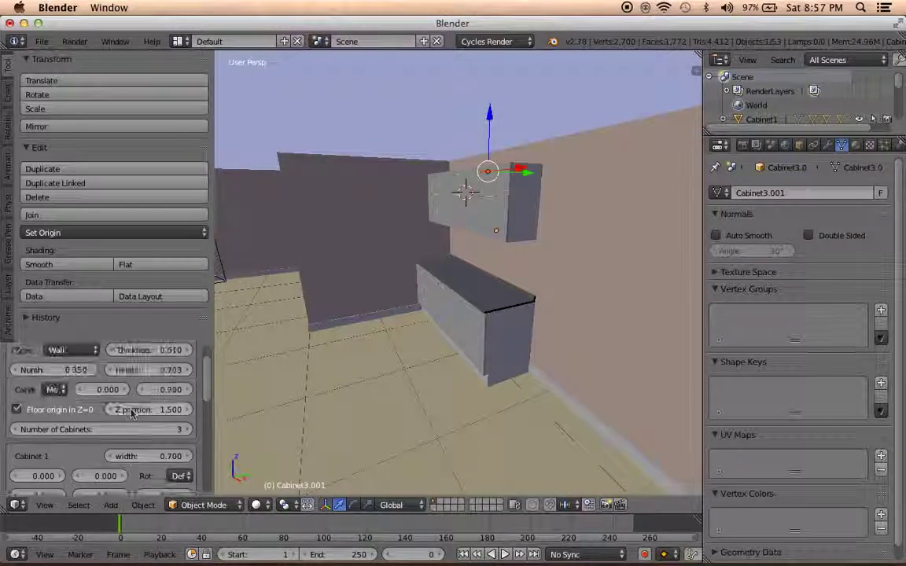
Try a taller wall cabinet at height 0.910, lowered to Z 1.470
scroll(132, 417, up, 2)
drag(140, 398, 195, 401)
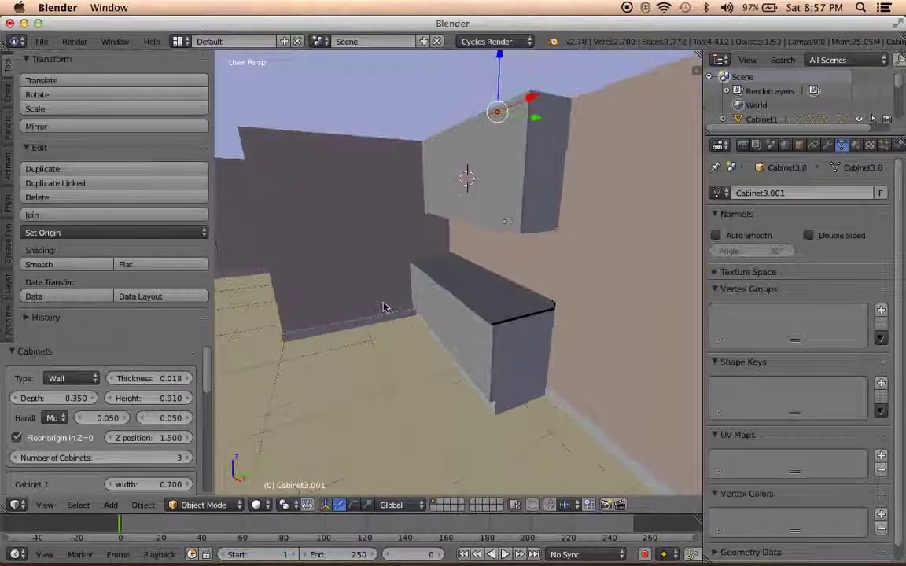
mouse_move(346, 278)
middle_down()
mouse_move(361, 339)
mouse_move(421, 279)
mouse_move(422, 259)
mouse_move(446, 244)
middle_up()
drag(150, 437, 134, 437)
mouse_move(267, 346)
middle_down()
mouse_move(308, 385)
mouse_move(472, 331)
mouse_move(330, 370)
middle_up()
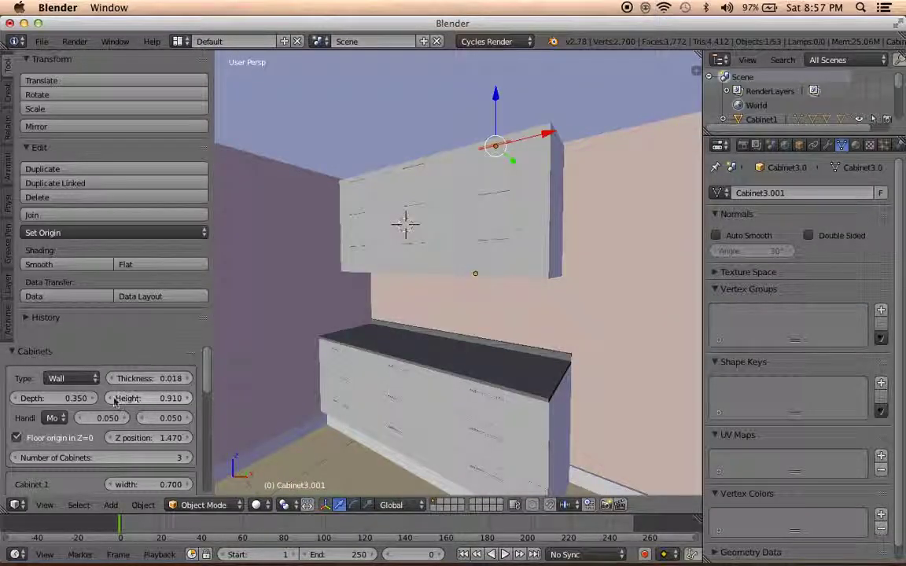
Settle the wall cabinet at height 0.880 and Z position 1.500
drag(114, 404, 112, 402)
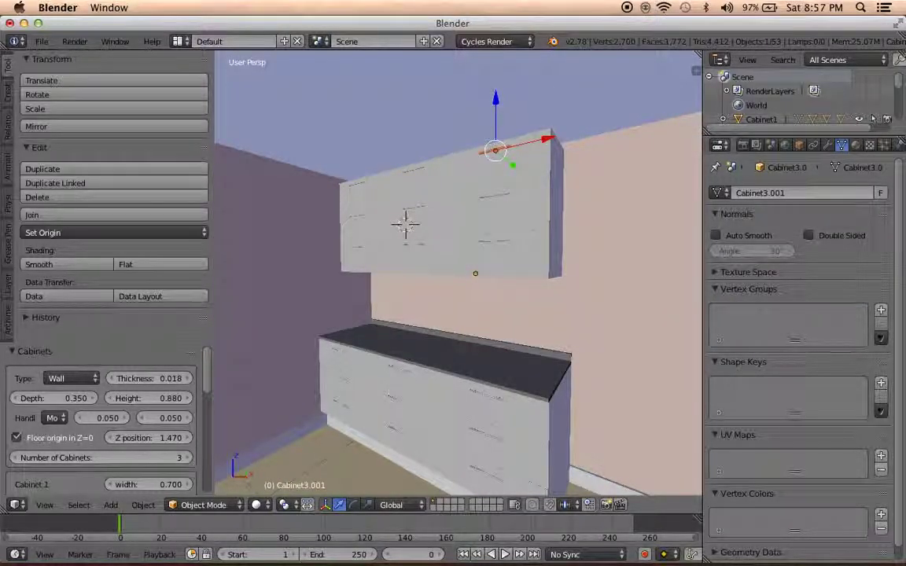
click(186, 438)
mouse_move(367, 320)
middle_down()
mouse_move(276, 434)
mouse_move(481, 364)
mouse_move(368, 340)
mouse_move(425, 334)
middle_up()
scroll(425, 334, down, 3)
scroll(470, 352, down, 3)
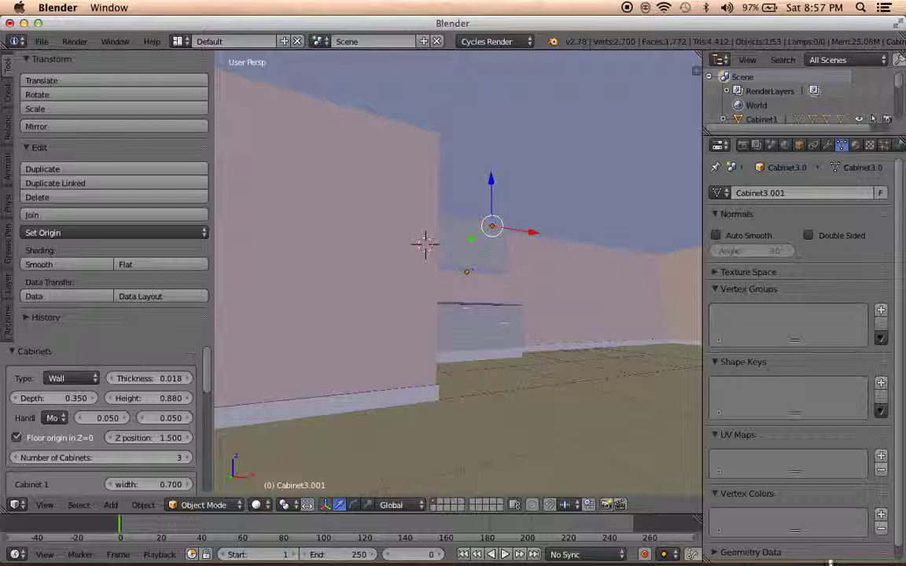
Check the reference photo, then try Corner L and Single L before giving cabinet 1 a Single R door
click(767, 546)
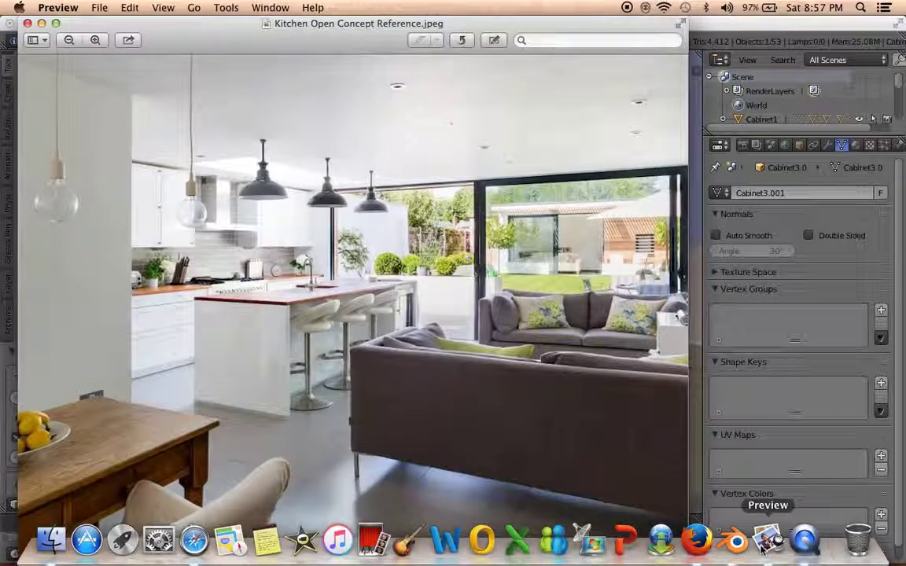
click(734, 541)
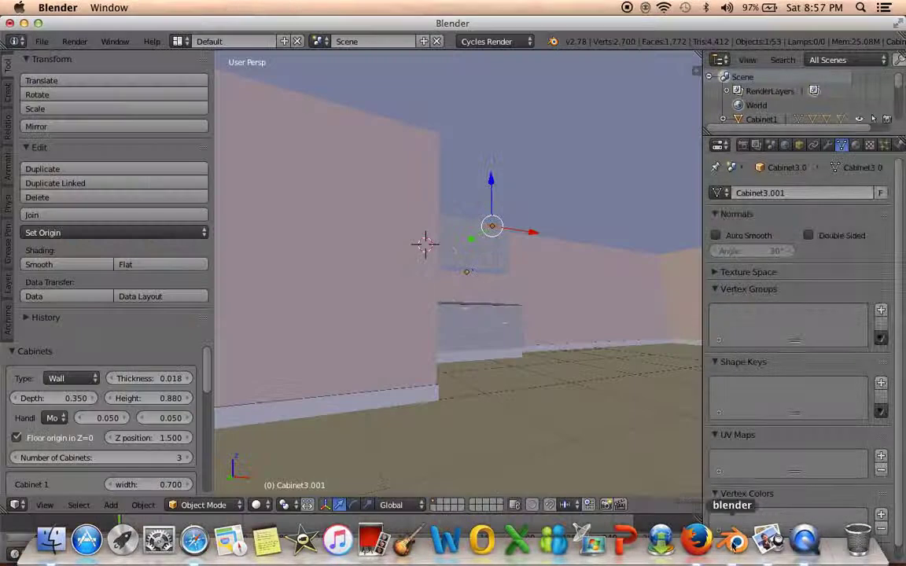
scroll(46, 425, down, 2)
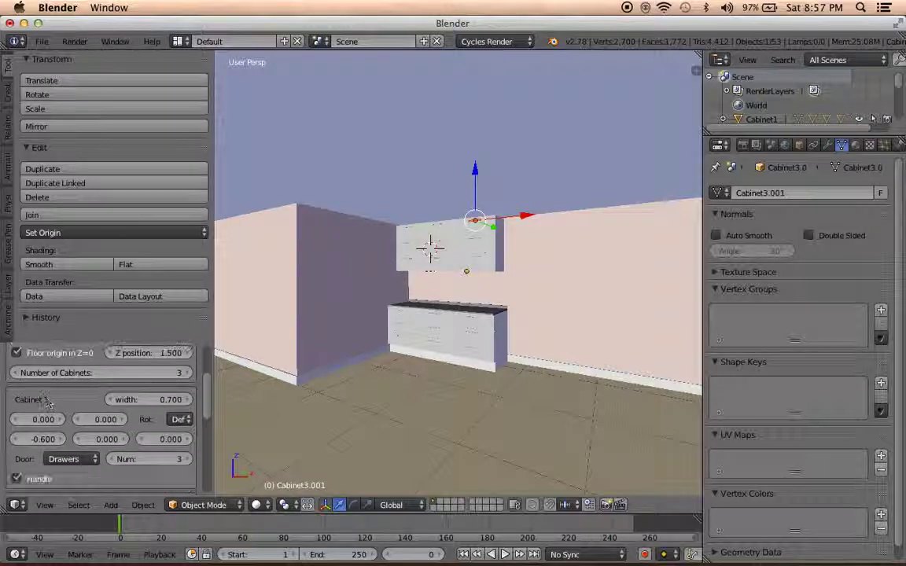
click(64, 460)
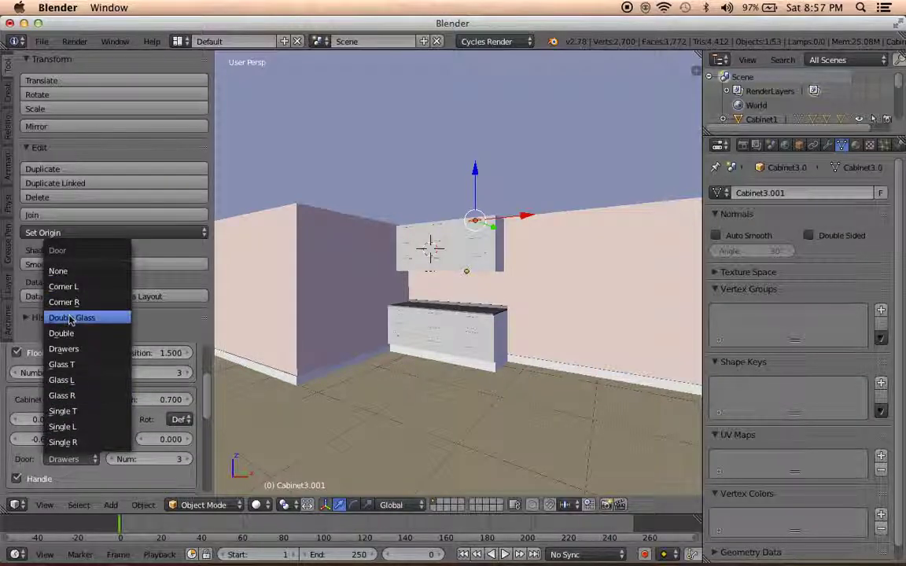
click(62, 286)
scroll(348, 293, up, 5)
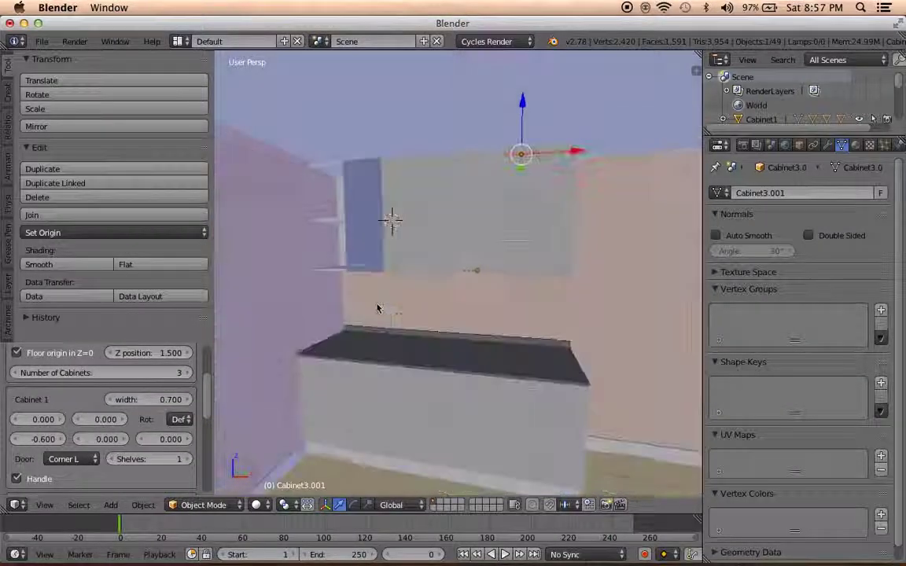
click(68, 461)
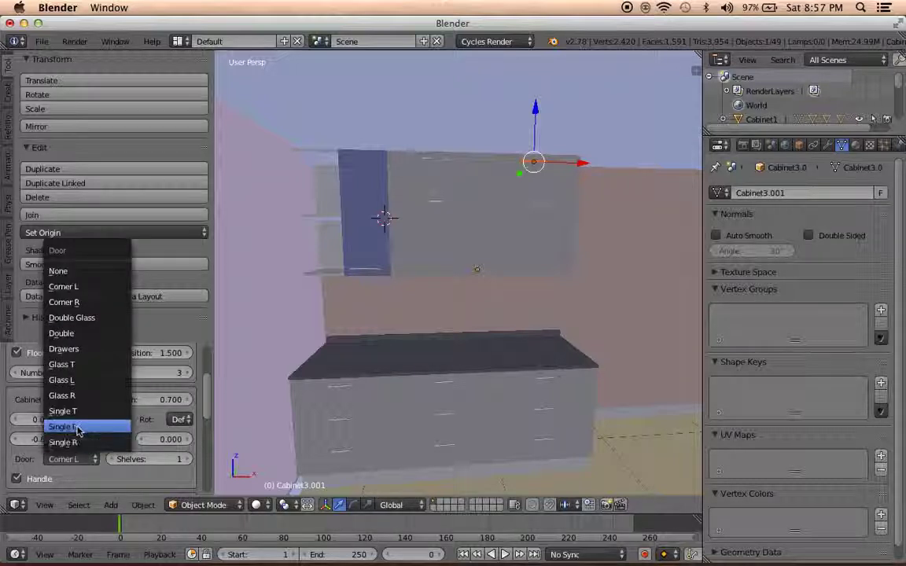
click(63, 427)
click(76, 462)
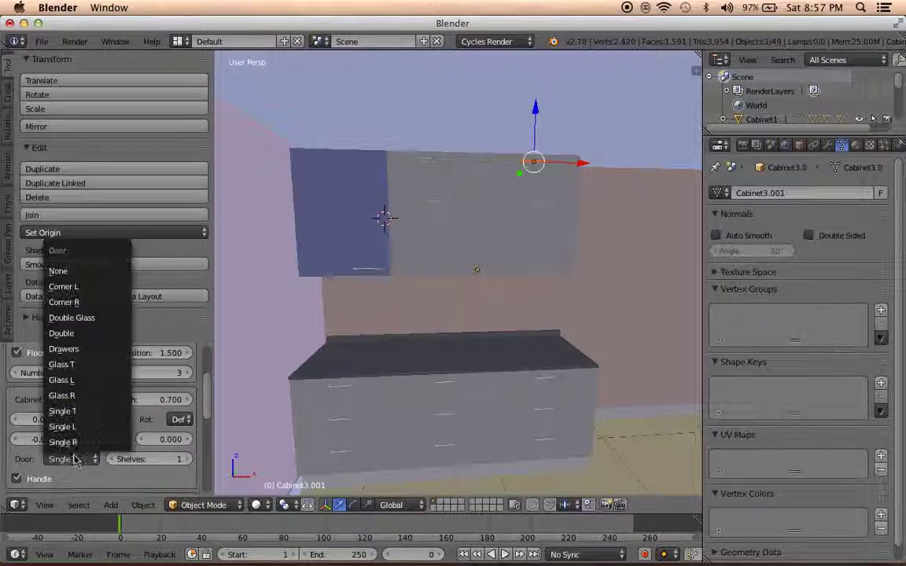
click(73, 445)
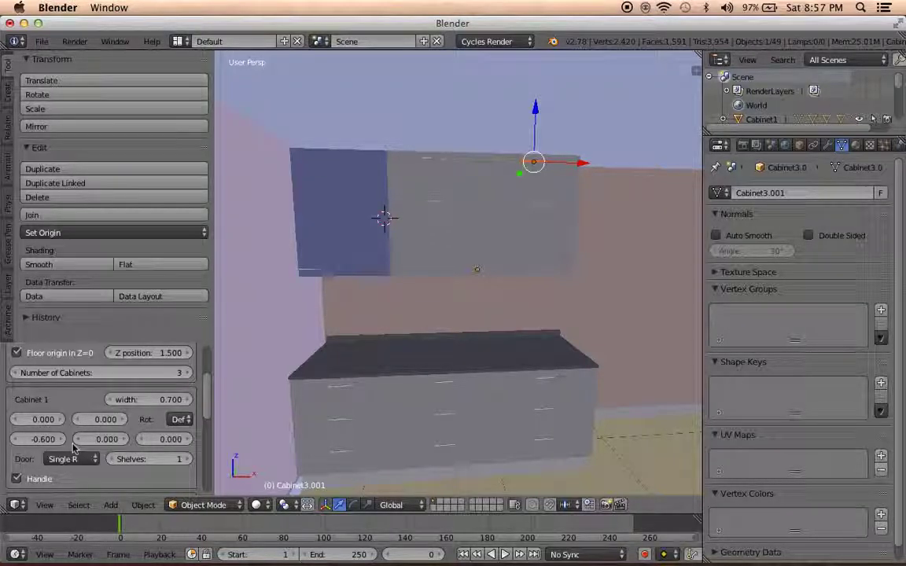
click(255, 505)
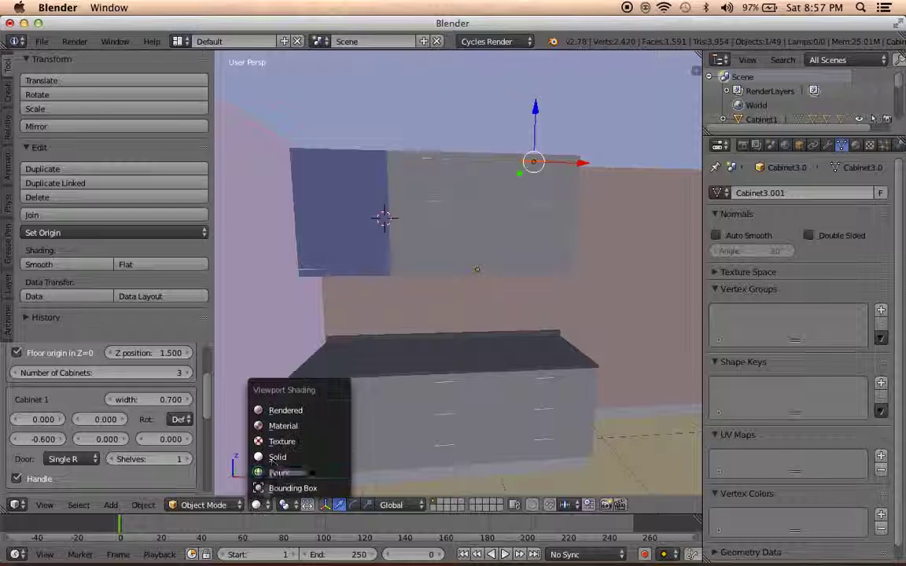
Switch the viewport to material preview shading and orbit around the cabinets
click(282, 426)
mouse_move(399, 365)
middle_down()
mouse_move(276, 348)
mouse_move(385, 360)
mouse_move(418, 383)
mouse_move(272, 376)
mouse_move(364, 465)
mouse_move(350, 453)
middle_up()
scroll(311, 380, up, 5)
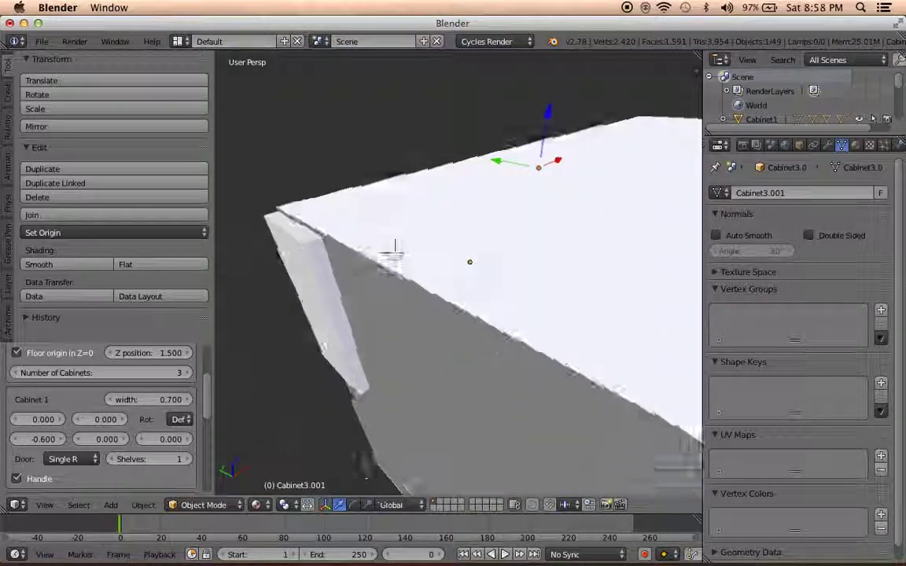
scroll(338, 441, down, 5)
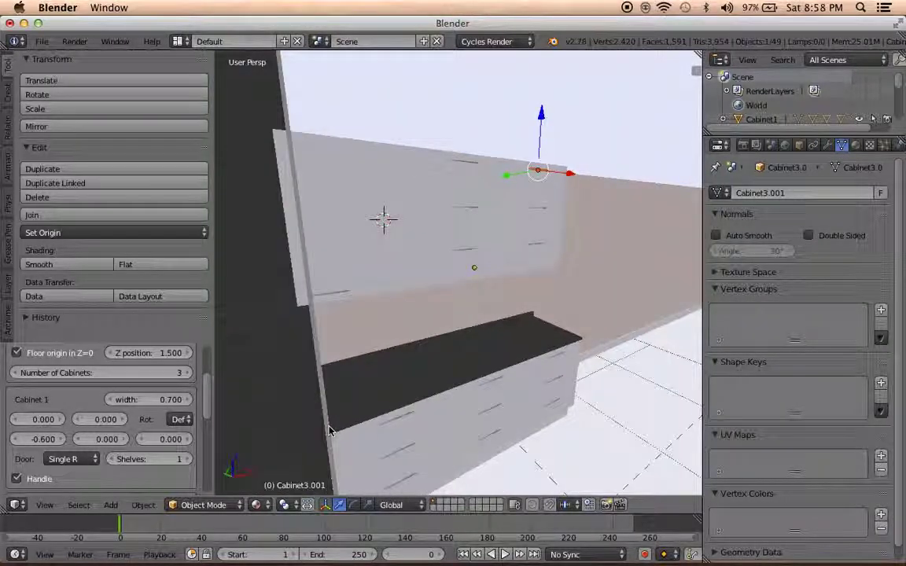
Set cabinet 1's door to Single L and return the viewport to Solid shading
click(69, 458)
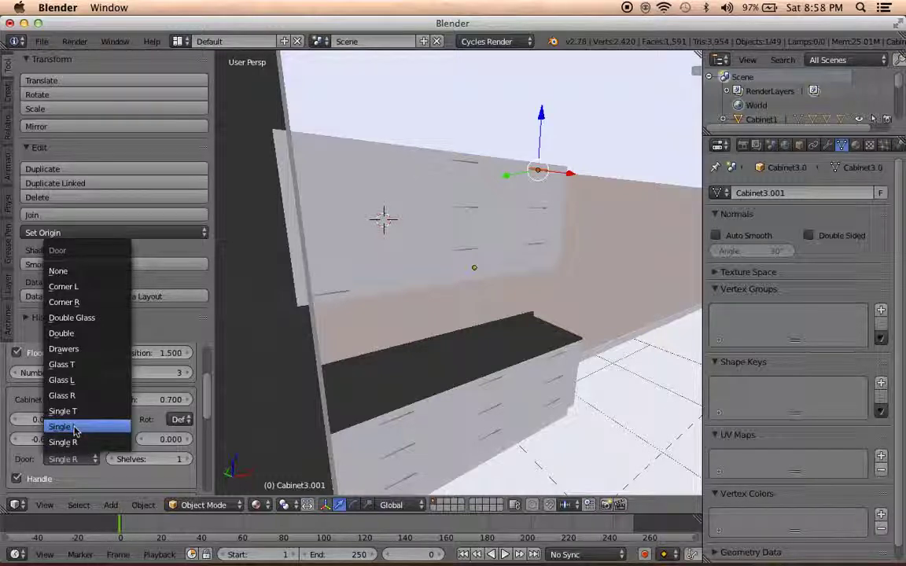
click(97, 432)
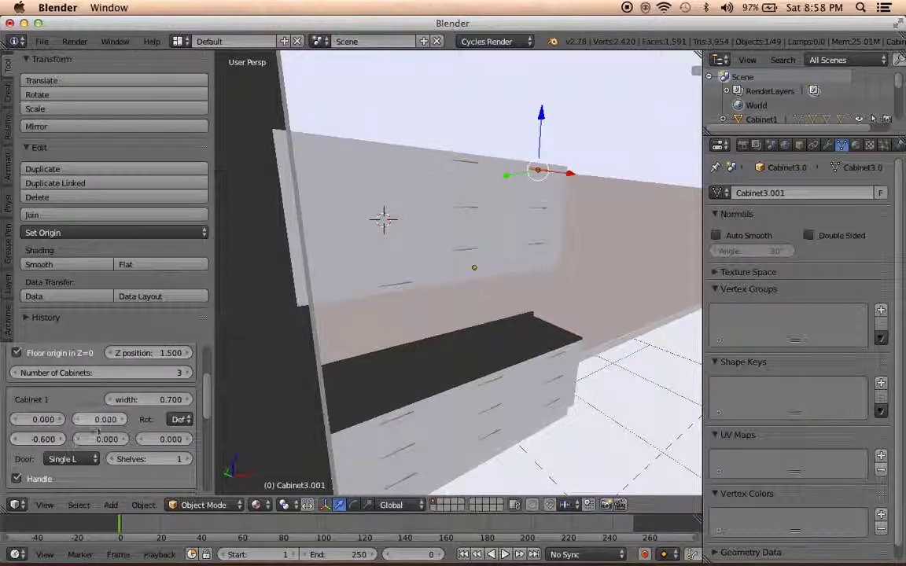
click(255, 504)
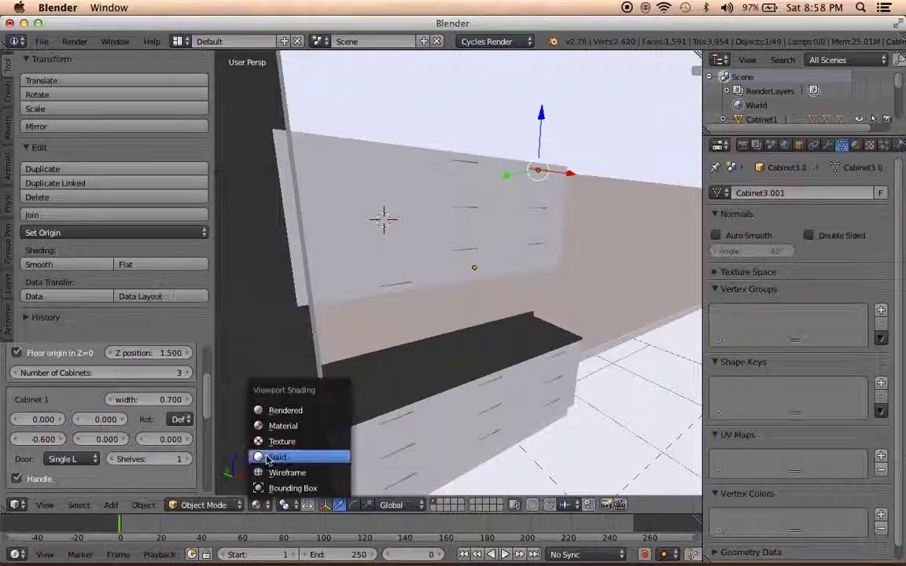
click(263, 457)
click(78, 459)
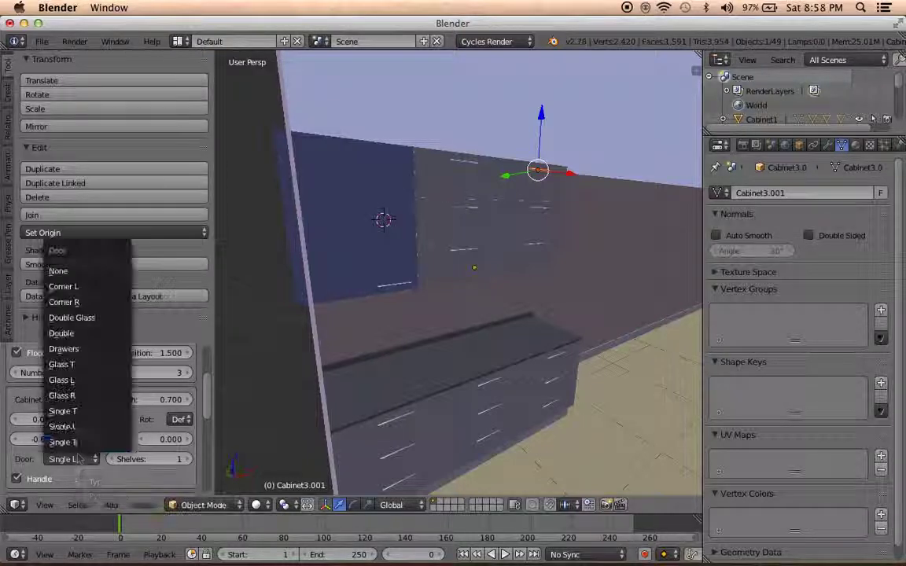
Try Single T, glass, drawers and double glass doors on cabinet 1 against the reference photo
click(82, 409)
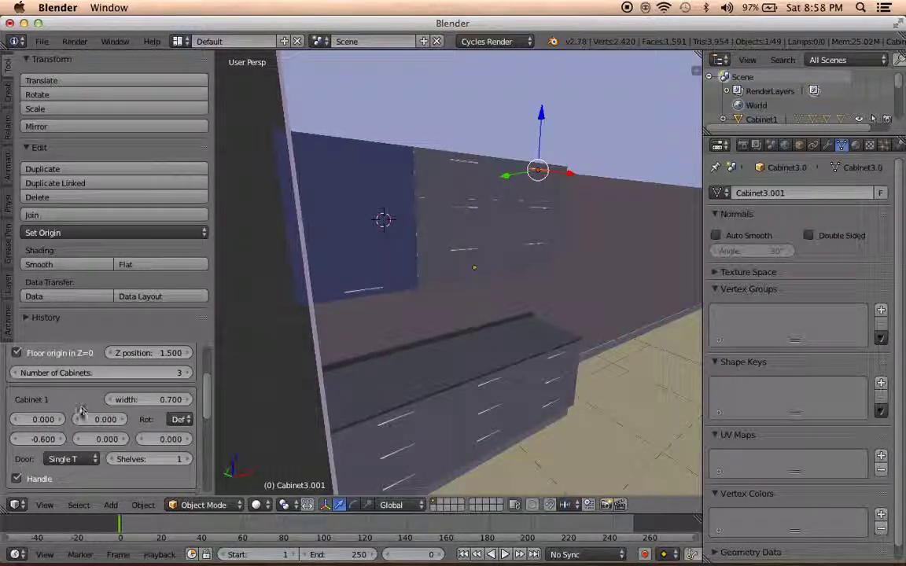
click(78, 459)
click(88, 394)
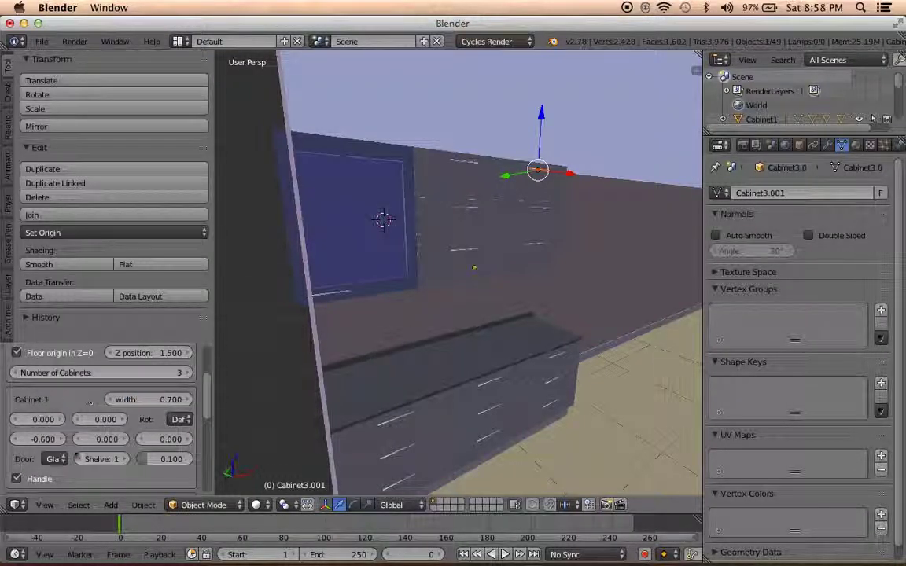
click(55, 460)
click(85, 353)
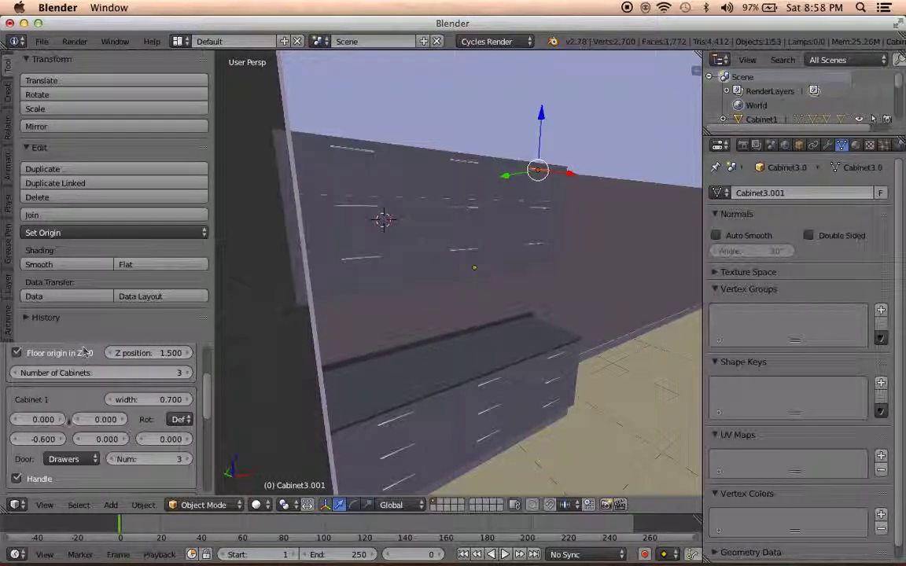
click(59, 460)
click(86, 318)
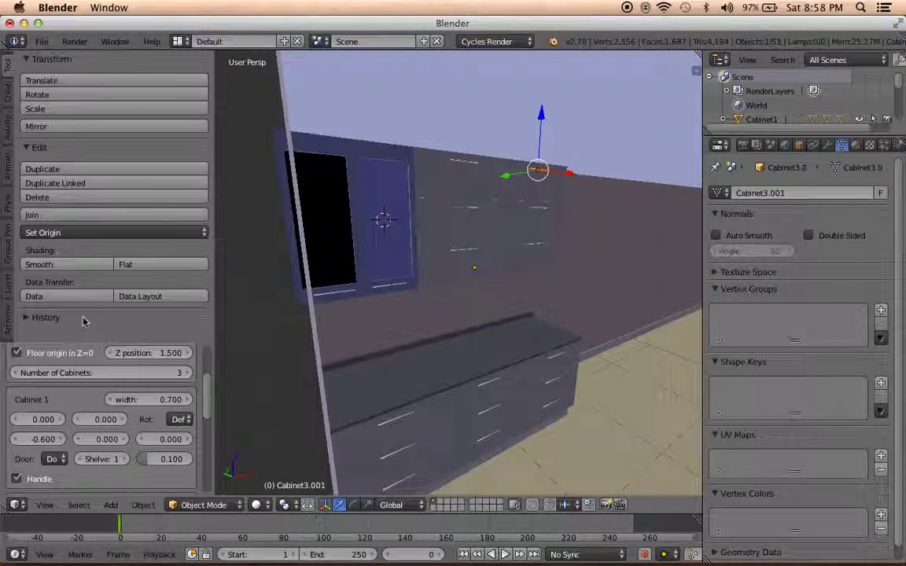
mouse_move(653, 563)
click(769, 541)
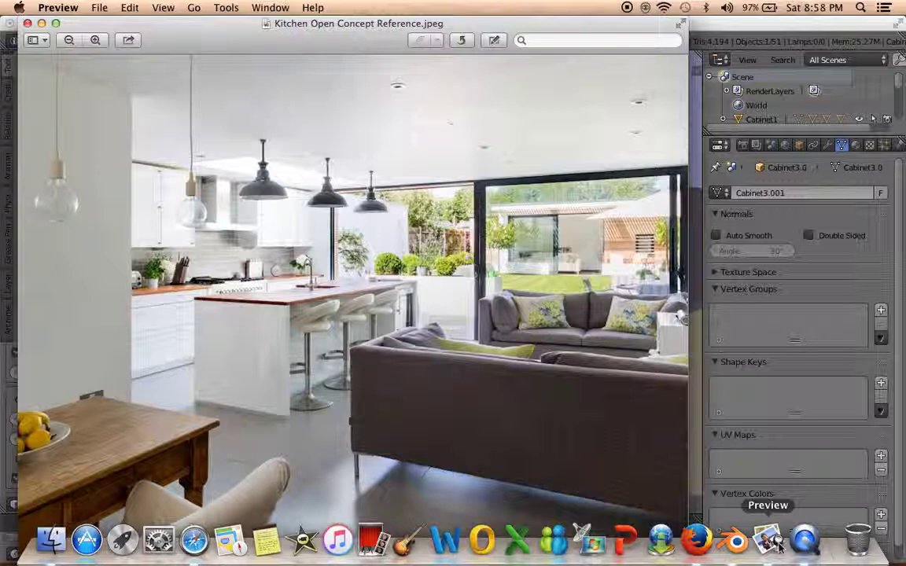
click(736, 541)
Settle cabinet 1's door on Single L after briefly restoring Single R
click(62, 459)
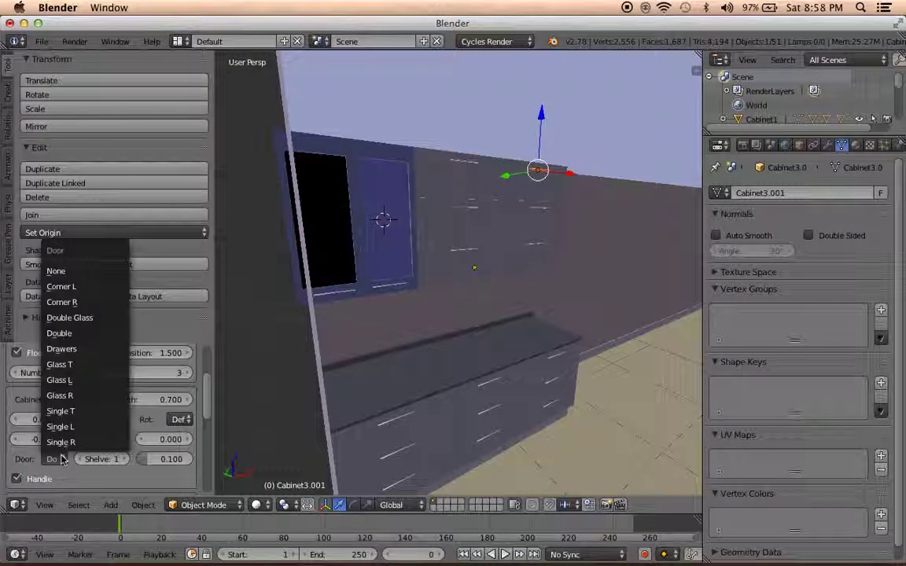
click(67, 445)
click(63, 460)
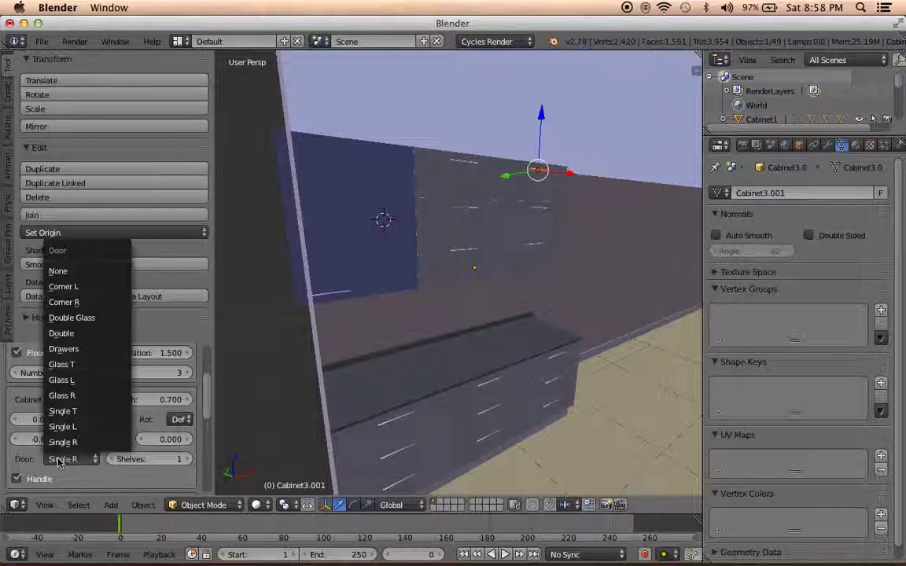
click(73, 425)
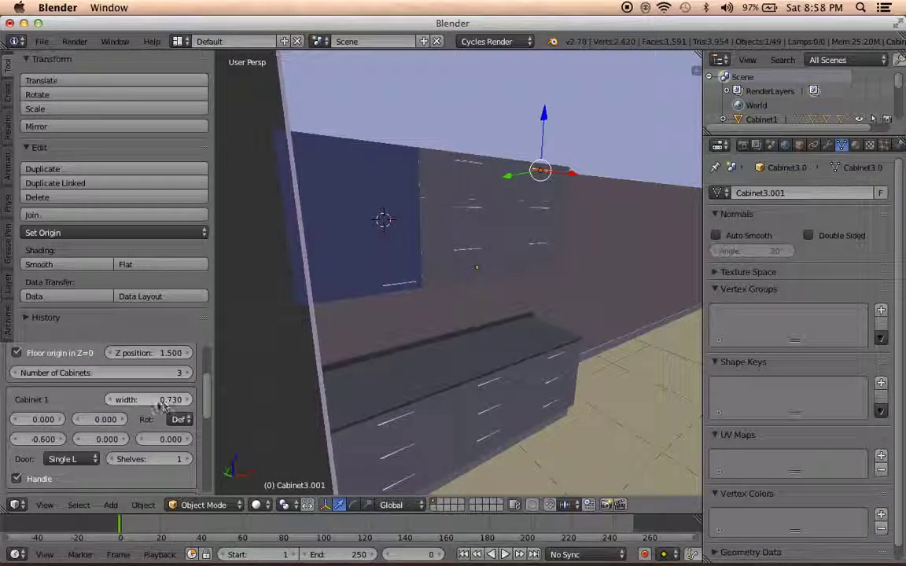
scroll(116, 405, up, 1)
scroll(116, 409, up, 1)
scroll(118, 417, up, 1)
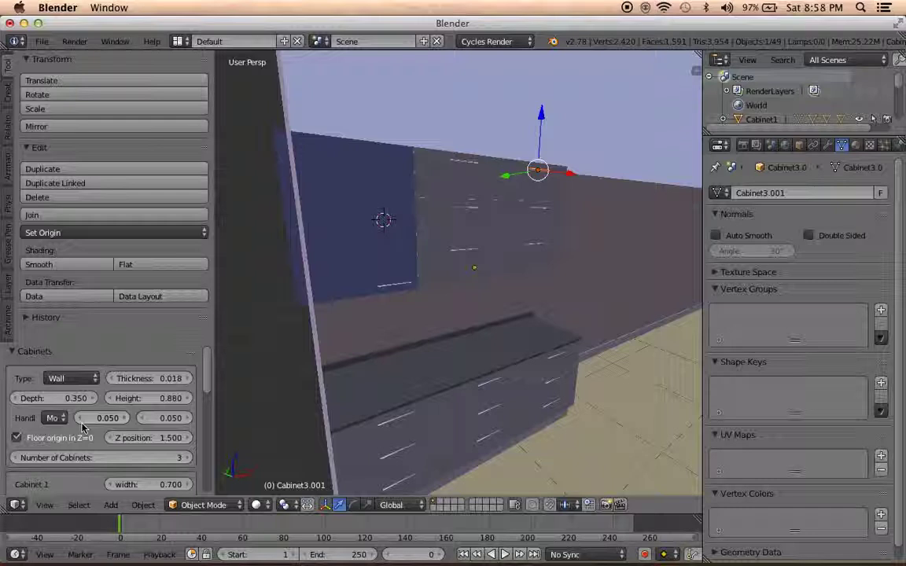
Give cabinets 2 and 3 Single L doors as well
scroll(83, 427, down, 1)
scroll(83, 427, down, 1)
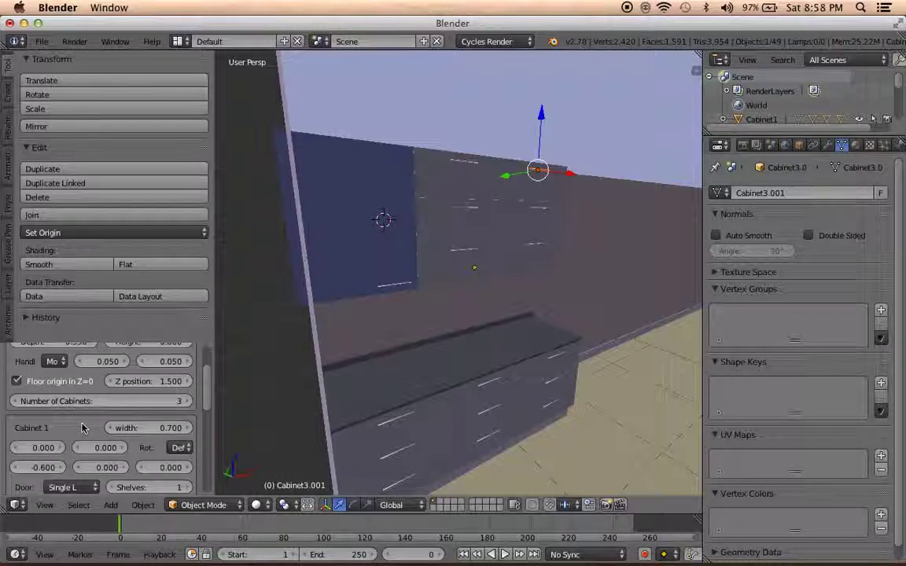
scroll(83, 427, down, 2)
scroll(83, 409, down, 1)
scroll(89, 444, down, 1)
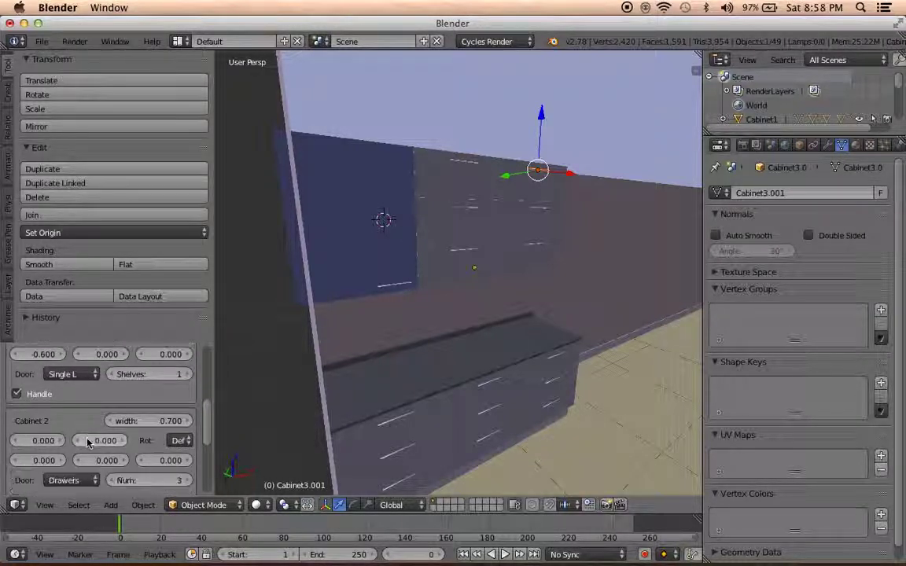
scroll(87, 443, down, 3)
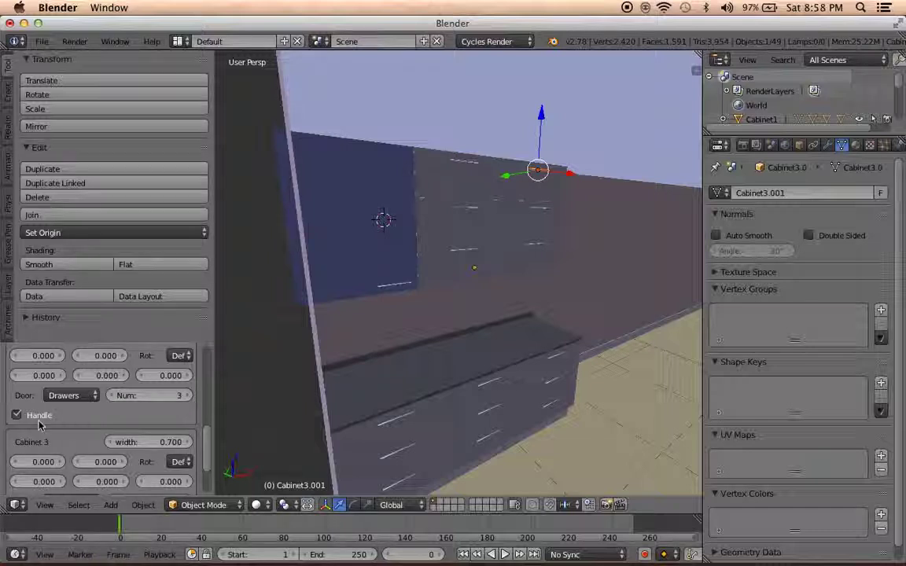
scroll(41, 421, down, 1)
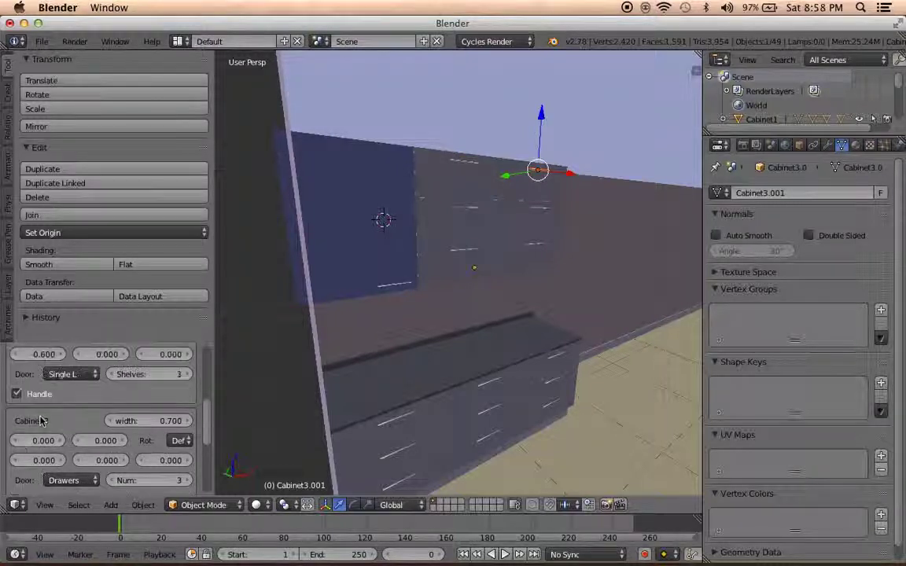
click(93, 481)
click(83, 446)
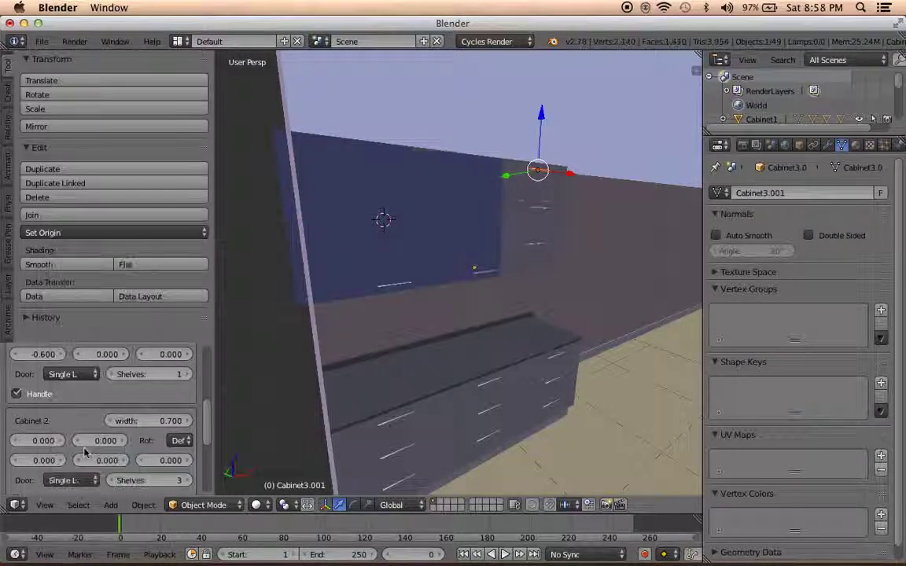
scroll(82, 456, down, 2)
scroll(83, 456, down, 2)
click(79, 470)
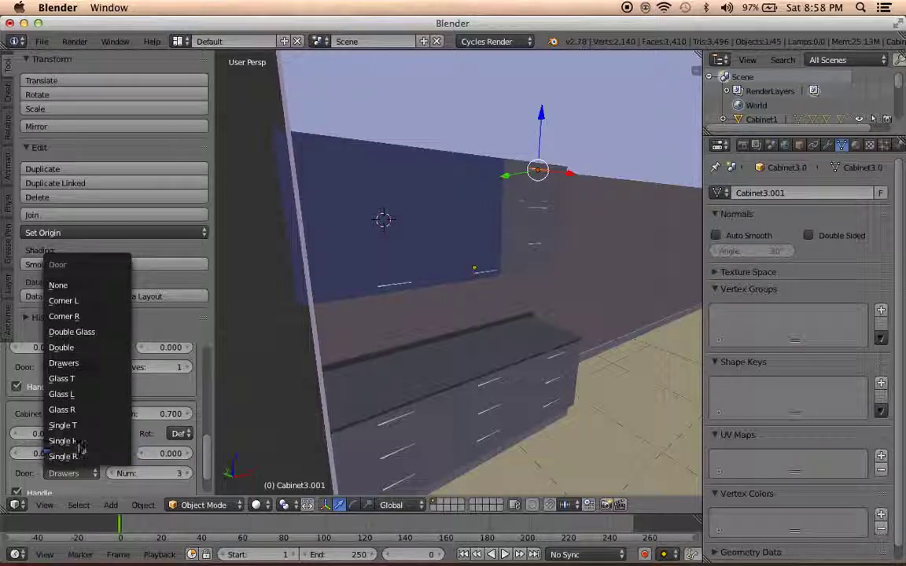
click(79, 447)
Set Cabinet 1's X offset to -0.540 and switch to the camera view
scroll(79, 447, down, 3)
scroll(78, 446, up, 1)
scroll(78, 446, down, 1)
scroll(81, 446, up, 4)
scroll(81, 446, up, 5)
scroll(79, 446, down, 1)
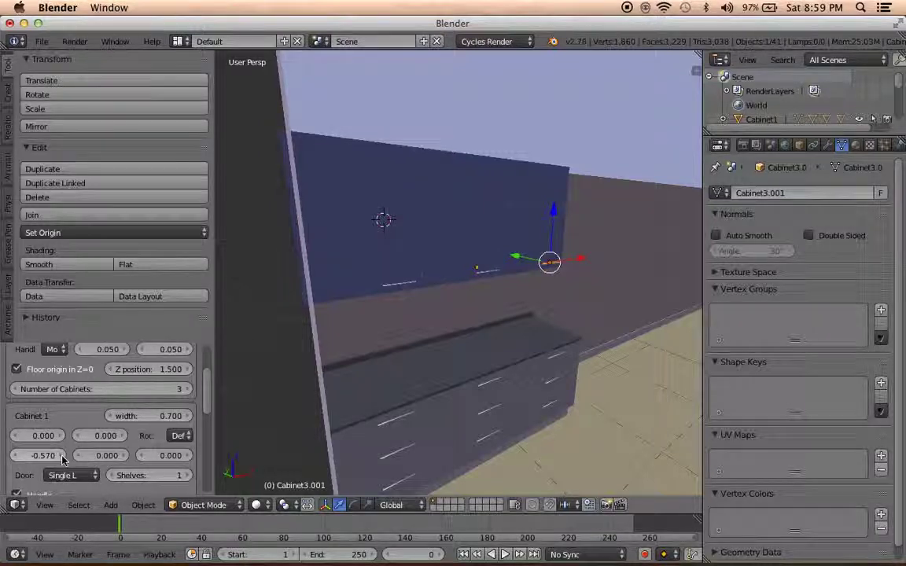
scroll(231, 391, up, 2)
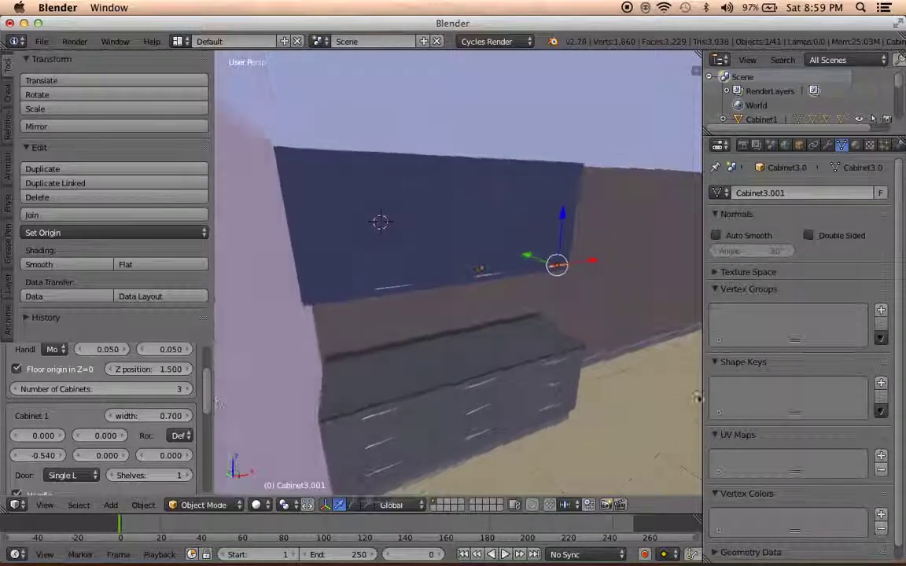
scroll(243, 391, up, 4)
scroll(243, 391, down, 4)
scroll(242, 393, down, 1)
scroll(242, 392, down, 1)
scroll(242, 392, down, 1)
scroll(241, 391, down, 1)
scroll(229, 394, down, 1)
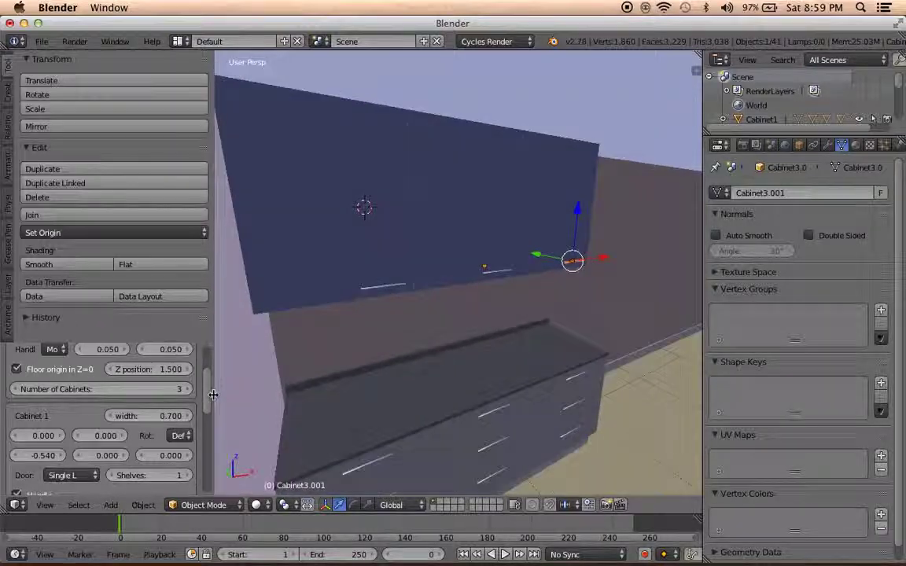
scroll(440, 360, left, 2)
scroll(457, 340, left, 3)
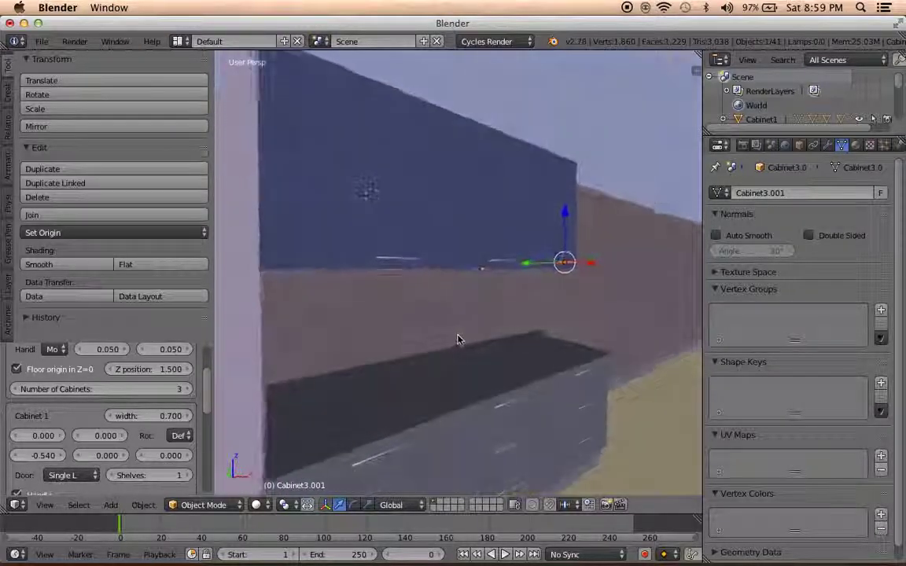
scroll(461, 336, left, 3)
scroll(461, 340, left, 3)
scroll(461, 339, right, 2)
scroll(441, 338, left, 3)
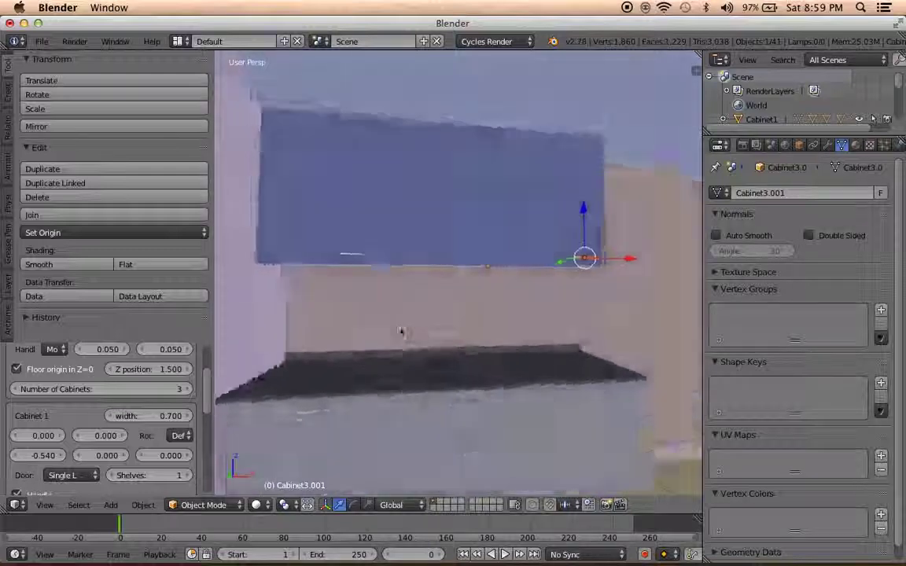
scroll(370, 334, up, 3)
scroll(326, 333, up, 2)
scroll(320, 333, down, 3)
scroll(377, 334, right, 3)
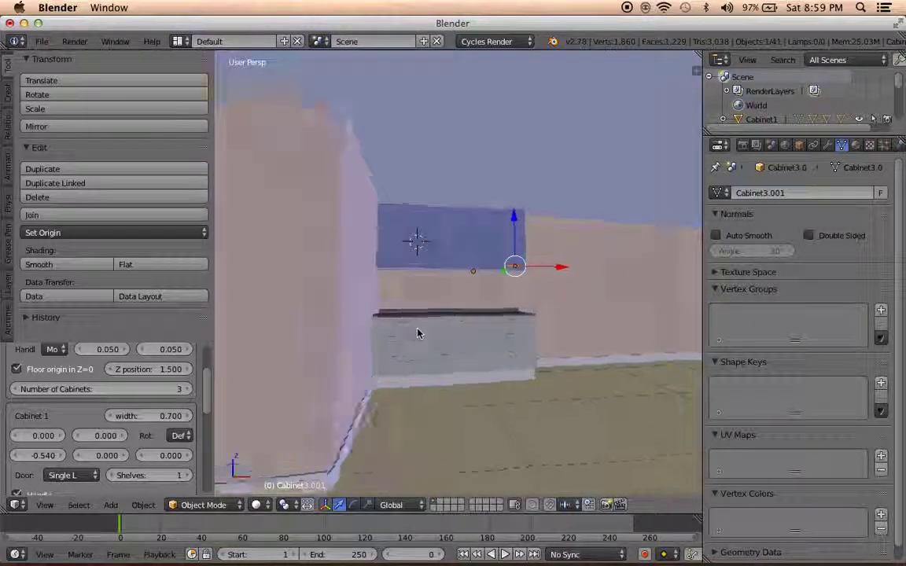
scroll(385, 347, down, 2)
key(KP_0)
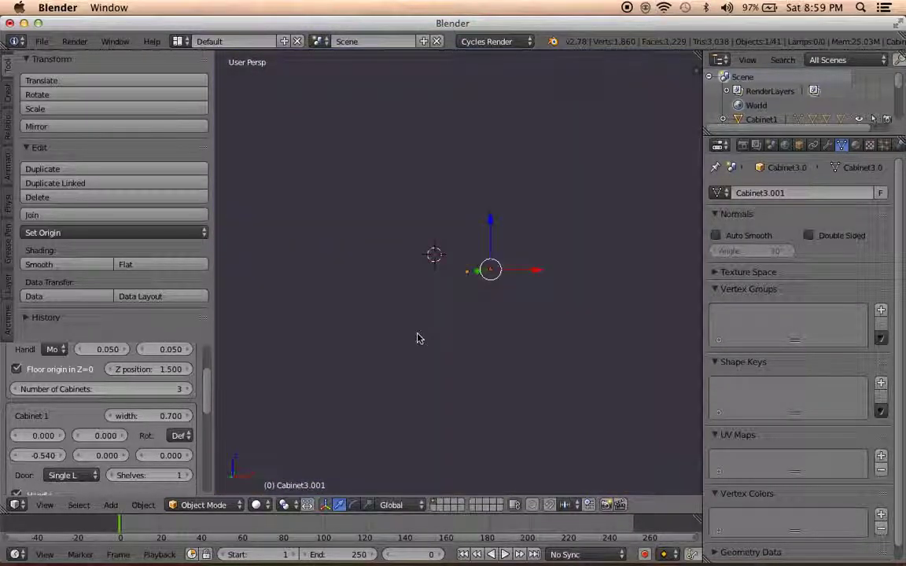
Pan the view around, then return to the camera view
scroll(421, 346, left, 3)
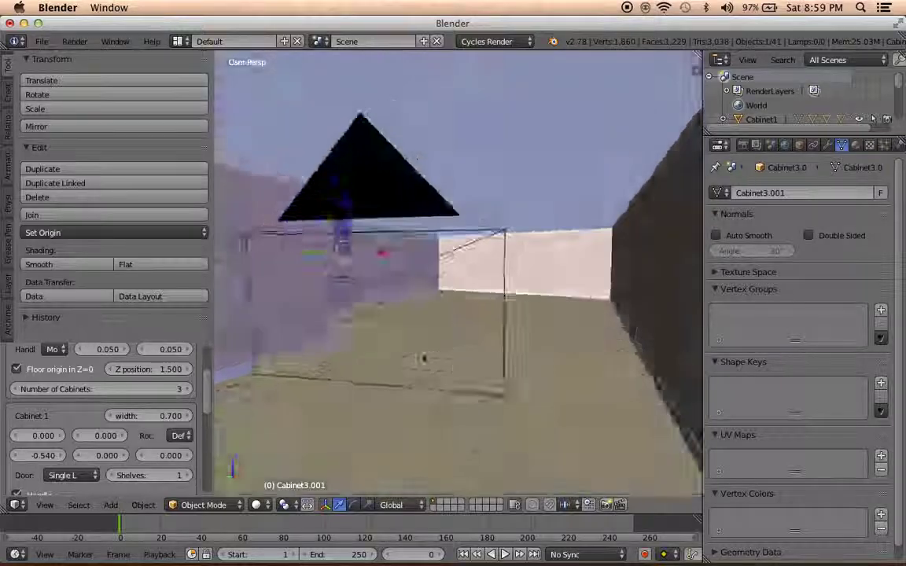
scroll(409, 362, left, 3)
scroll(378, 366, up, 1)
scroll(338, 366, left, 1)
scroll(289, 394, up, 3)
scroll(303, 397, down, 3)
scroll(385, 381, right, 4)
key(KP_0)
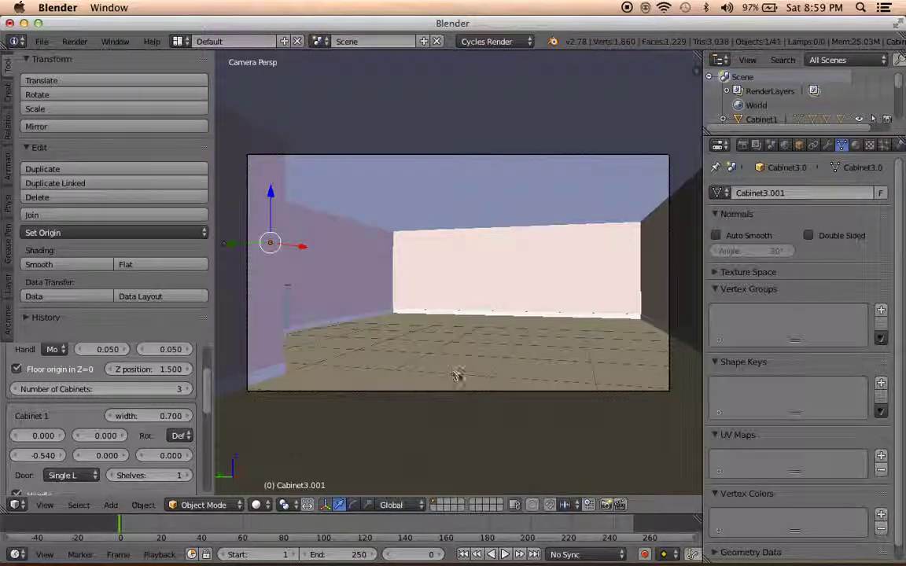
Select the camera and swing it to frame the back wall with the left wall and window
right_click(458, 376)
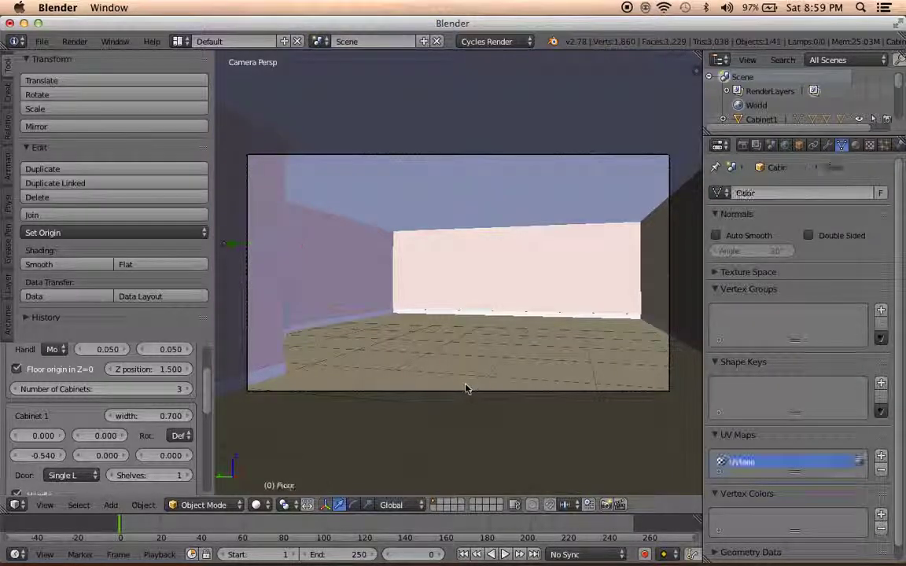
right_click(464, 390)
key(n)
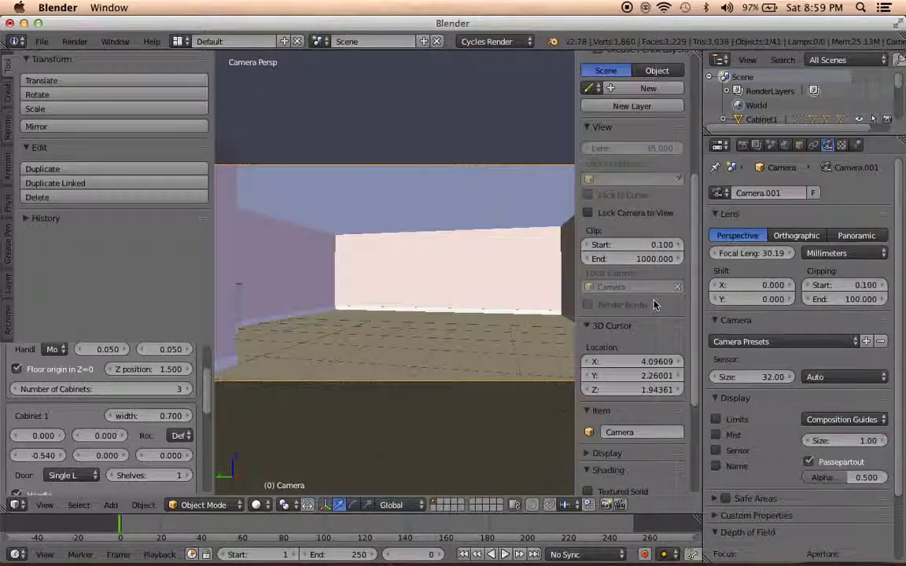
scroll(496, 270, up, 2)
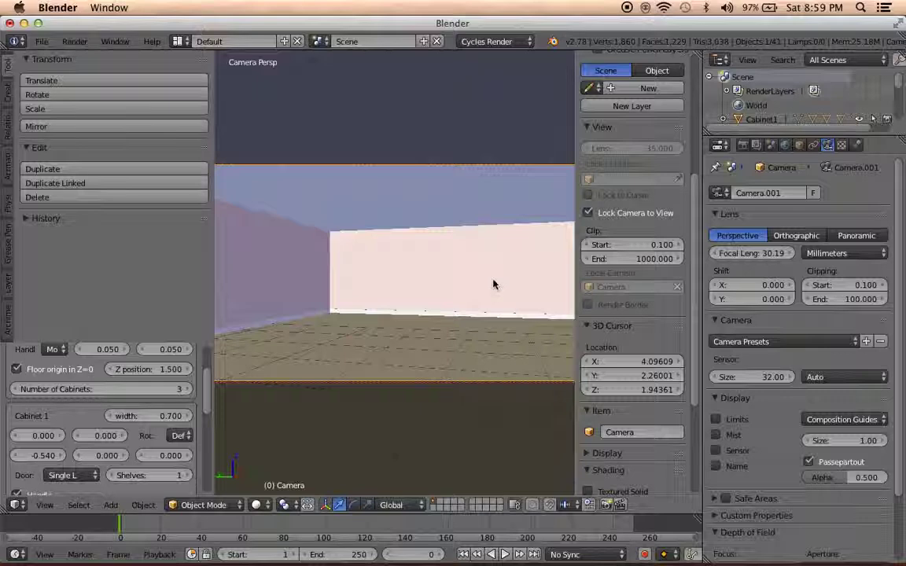
mouse_move(439, 314)
middle_down()
mouse_move(404, 319)
mouse_move(485, 304)
mouse_move(471, 303)
middle_up()
key(n)
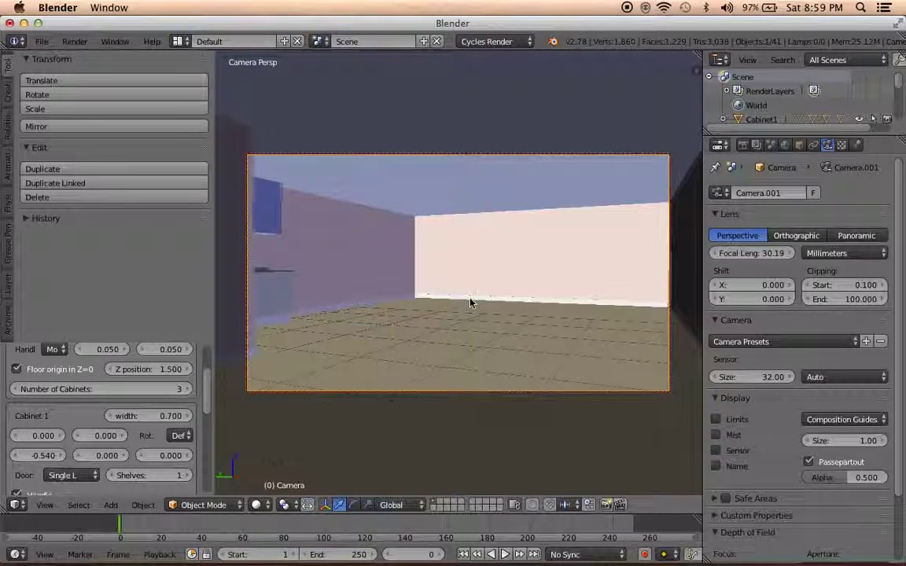
Leave the camera view and orbit freely around the room
key(b)
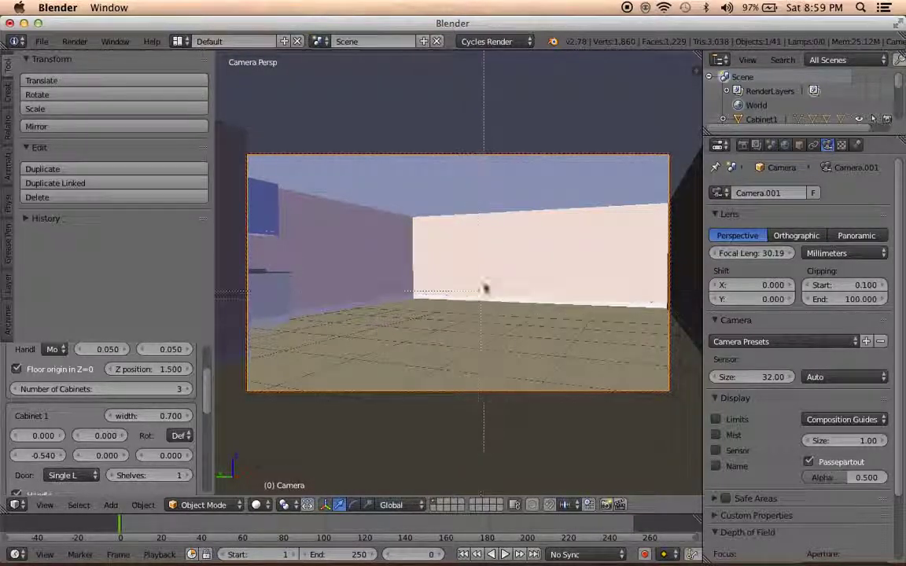
key(n)
click(580, 265)
key(n)
mouse_move(530, 303)
middle_down()
mouse_move(478, 344)
mouse_move(509, 295)
mouse_move(435, 300)
middle_up()
scroll(478, 344, down, 3)
mouse_move(538, 199)
middle_down()
mouse_move(344, 369)
mouse_move(402, 337)
middle_up()
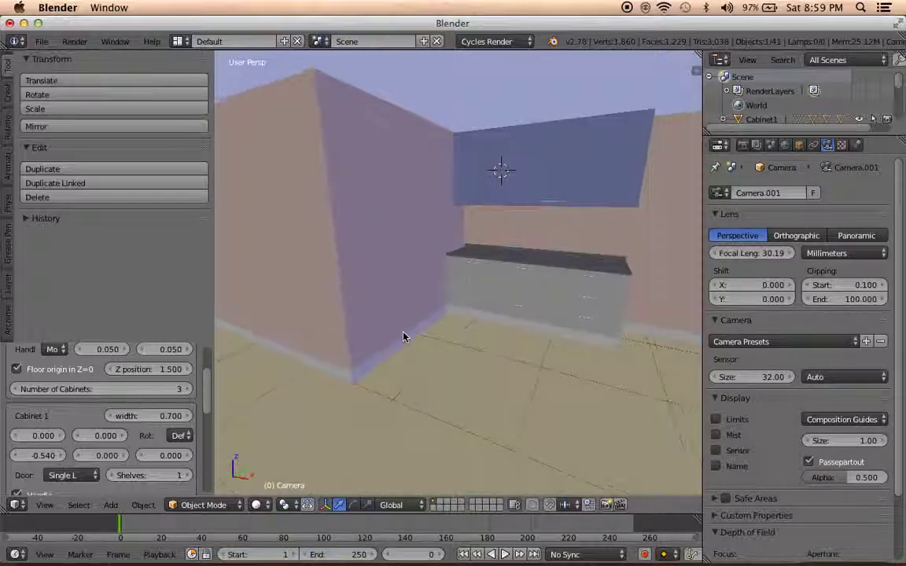
middle_drag(607, 211, 471, 333)
mouse_move(440, 289)
middle_down()
mouse_move(415, 413)
mouse_move(322, 366)
middle_up()
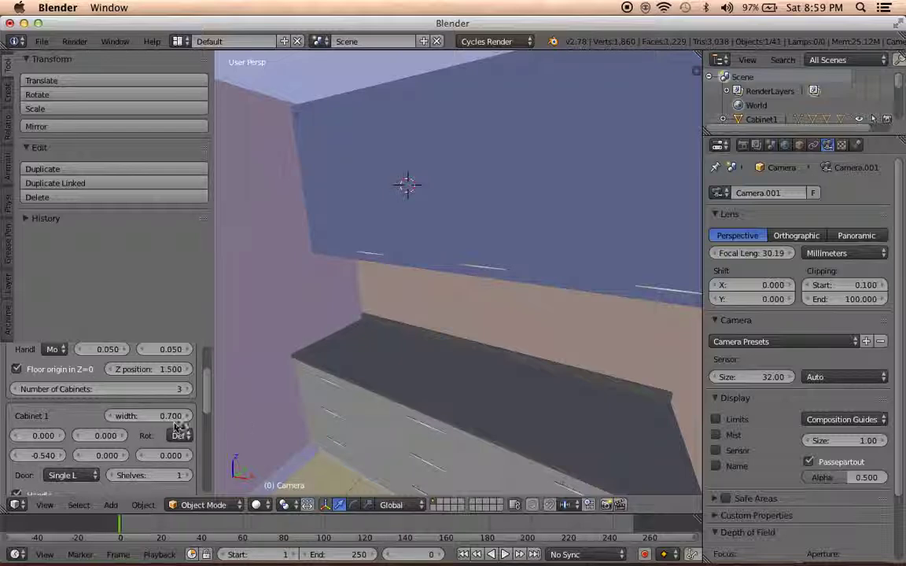
mouse_move(270, 335)
middle_down()
mouse_move(344, 329)
mouse_move(370, 337)
mouse_move(346, 291)
mouse_move(329, 288)
mouse_move(319, 289)
mouse_move(420, 318)
mouse_move(356, 211)
middle_up()
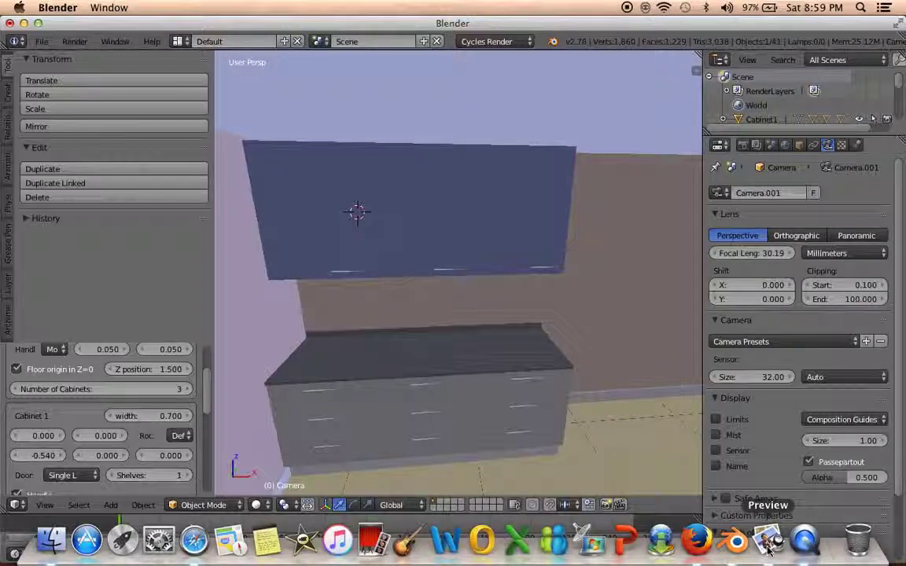
click(770, 543)
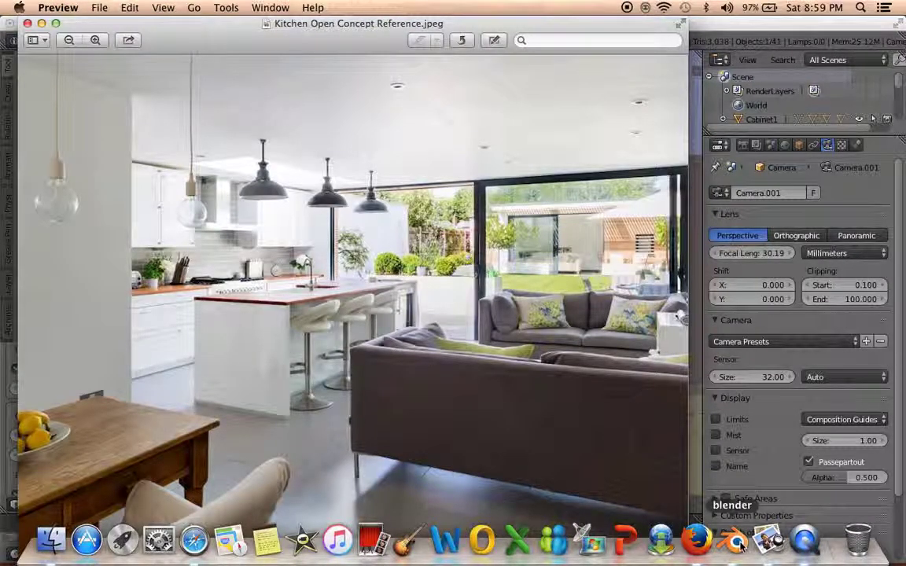
click(732, 541)
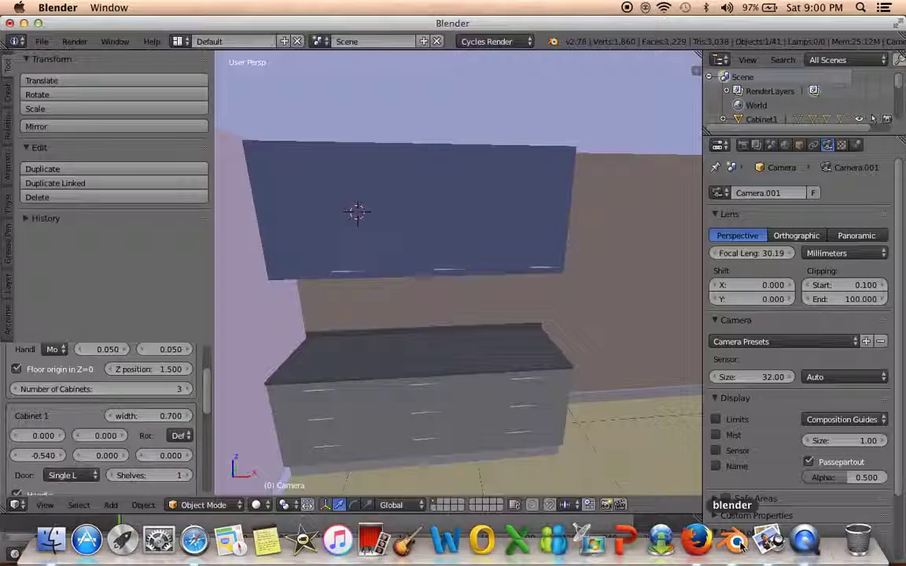
mouse_move(551, 378)
middle_down()
mouse_move(497, 346)
mouse_move(526, 365)
mouse_move(485, 410)
mouse_move(422, 384)
mouse_move(421, 404)
mouse_move(461, 404)
mouse_move(407, 386)
middle_up()
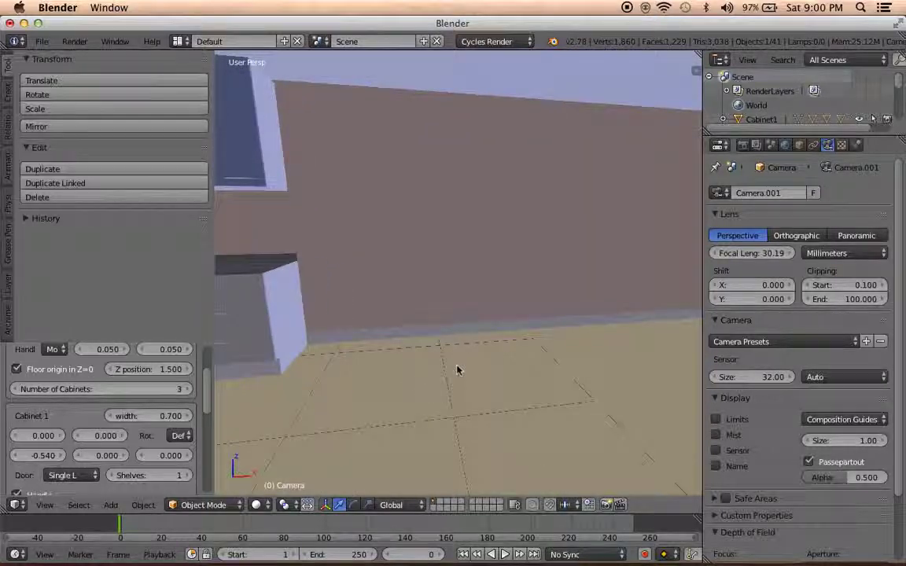
mouse_move(448, 361)
middle_down()
mouse_move(344, 410)
mouse_move(249, 404)
mouse_move(253, 419)
mouse_move(285, 428)
mouse_move(500, 333)
mouse_move(472, 393)
mouse_move(613, 279)
mouse_move(531, 318)
mouse_move(449, 314)
mouse_move(527, 305)
mouse_move(566, 362)
middle_up()
mouse_move(770, 560)
click(771, 547)
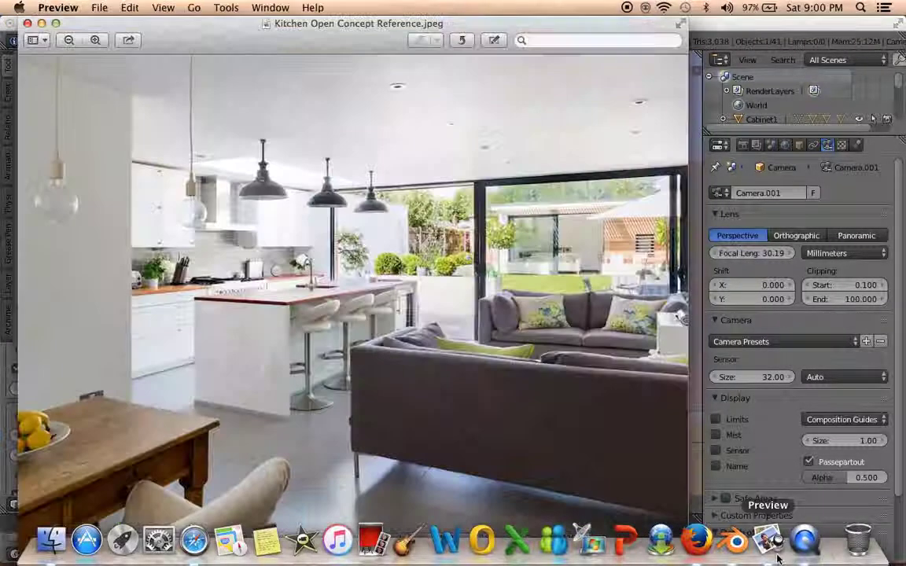
click(735, 541)
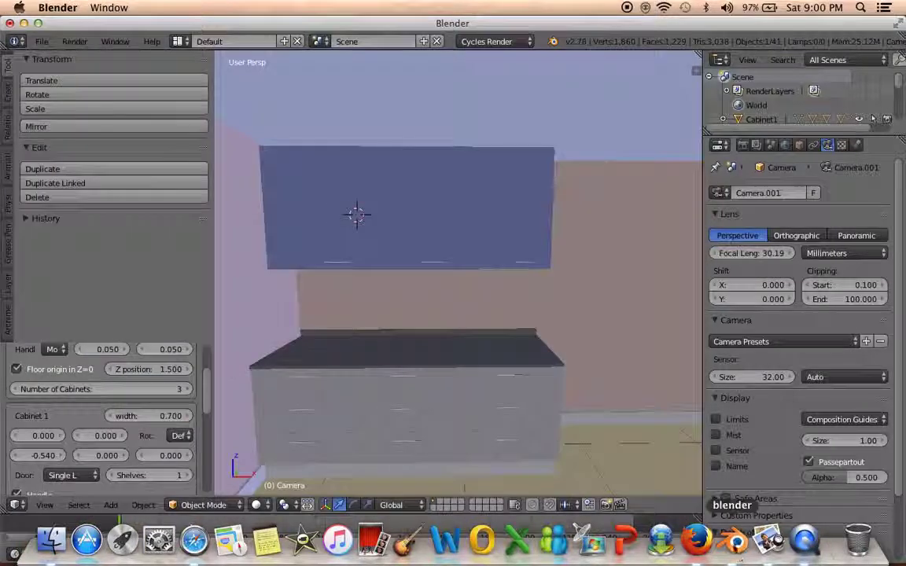
mouse_move(509, 323)
middle_down()
mouse_move(499, 360)
mouse_move(516, 402)
mouse_move(427, 369)
mouse_move(470, 391)
mouse_move(548, 394)
middle_up()
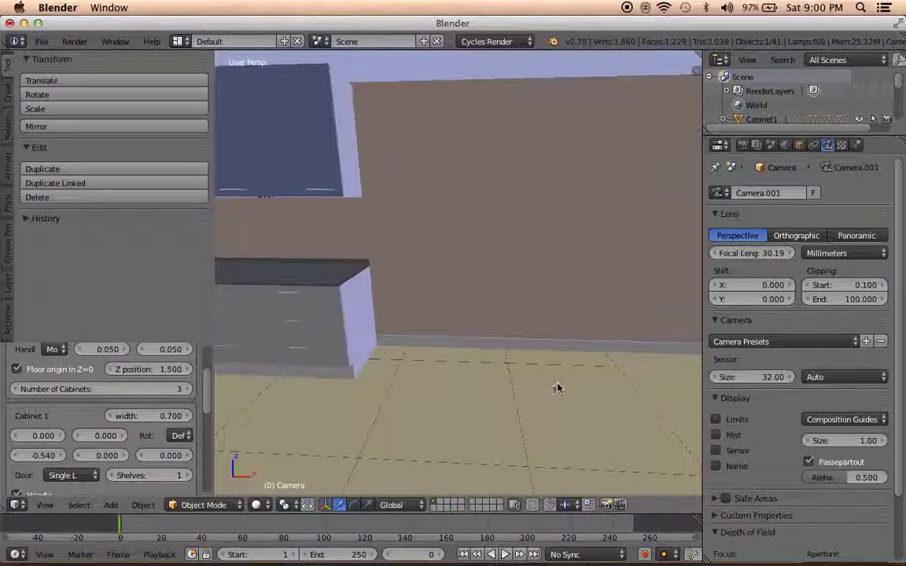
mouse_move(615, 390)
middle_down()
mouse_move(576, 369)
mouse_move(593, 386)
mouse_move(584, 385)
mouse_move(578, 344)
mouse_move(562, 364)
mouse_move(536, 360)
mouse_move(580, 362)
middle_up()
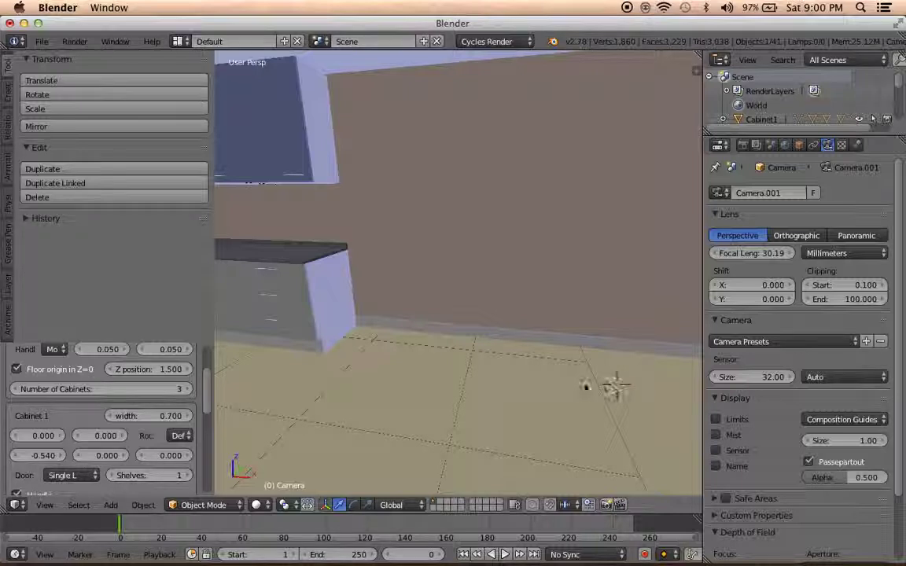
key(shift+a)
mouse_move(503, 330)
mouse_move(631, 493)
click(761, 436)
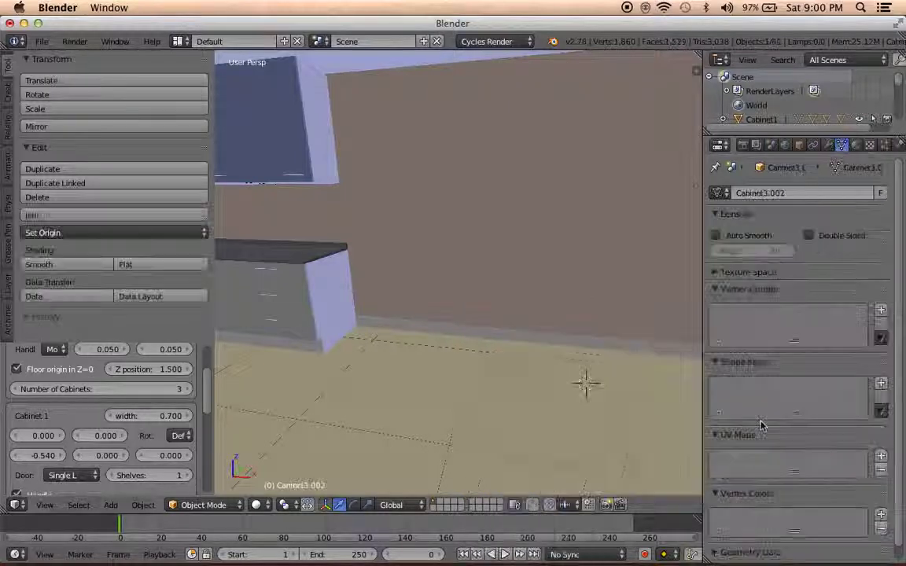
mouse_move(584, 380)
middle_down()
mouse_move(586, 390)
mouse_move(477, 383)
middle_up()
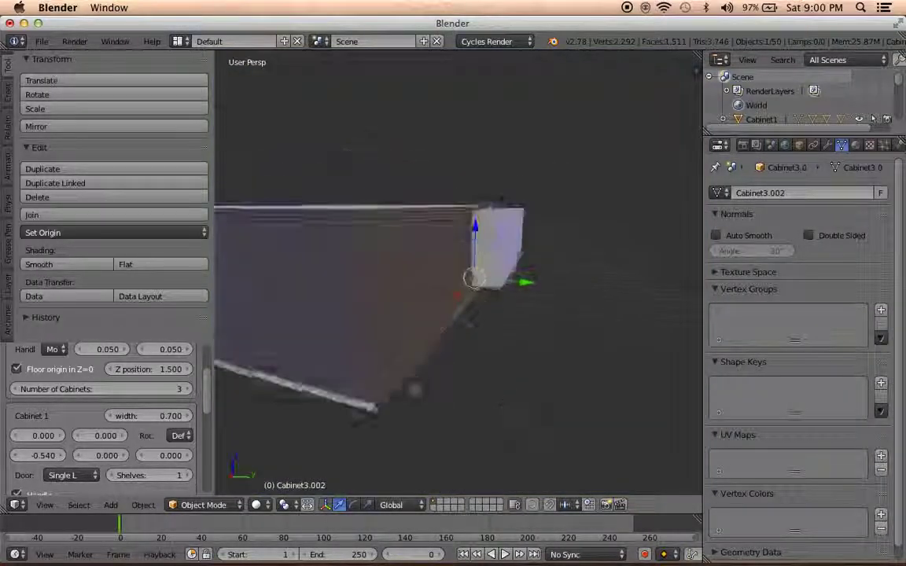
scroll(83, 416, up, 3)
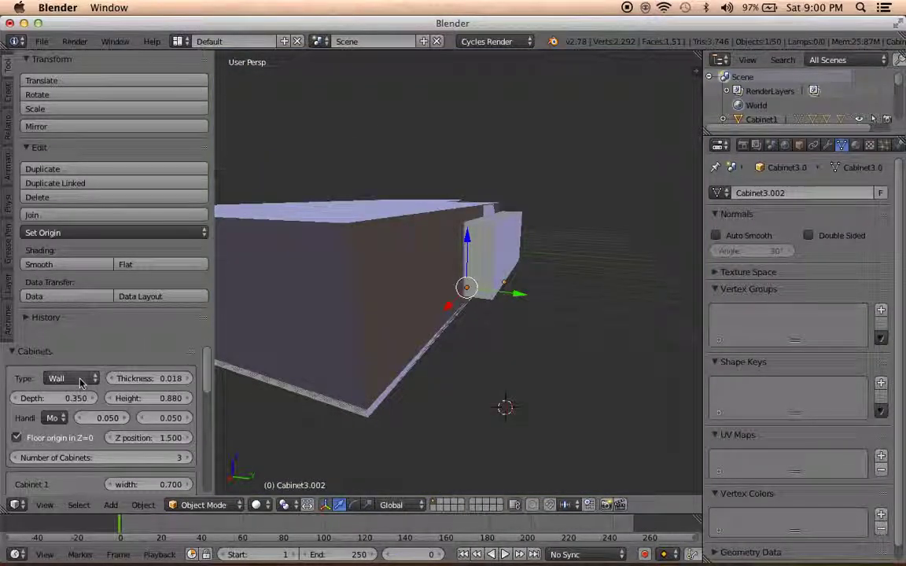
click(79, 381)
click(83, 324)
mouse_move(244, 322)
middle_down()
mouse_move(291, 350)
mouse_move(314, 314)
middle_up()
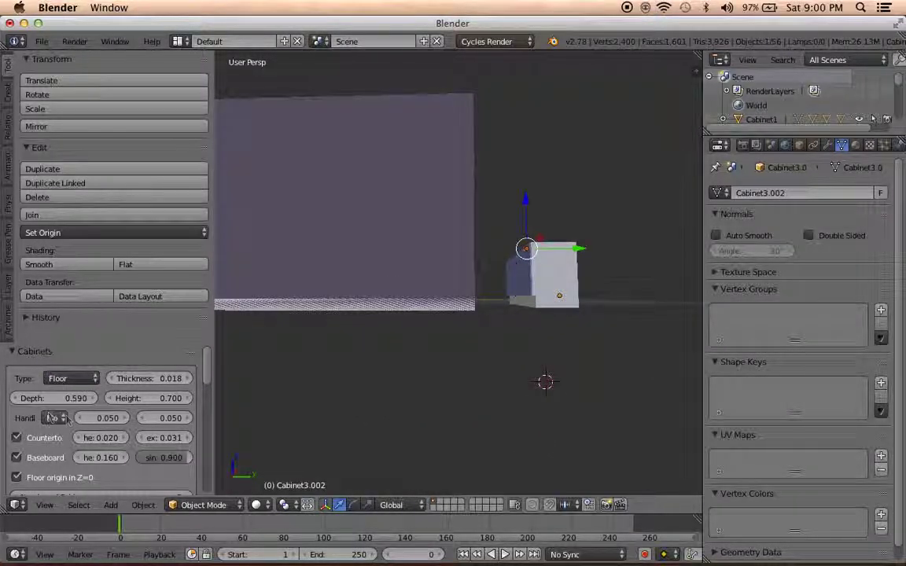
scroll(112, 438, down, 1)
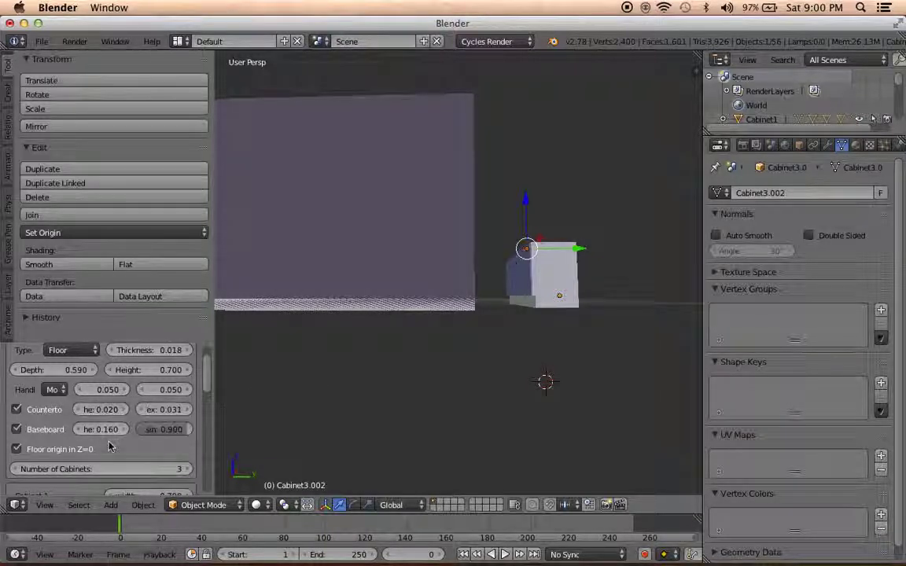
scroll(87, 424, down, 3)
scroll(77, 438, down, 1)
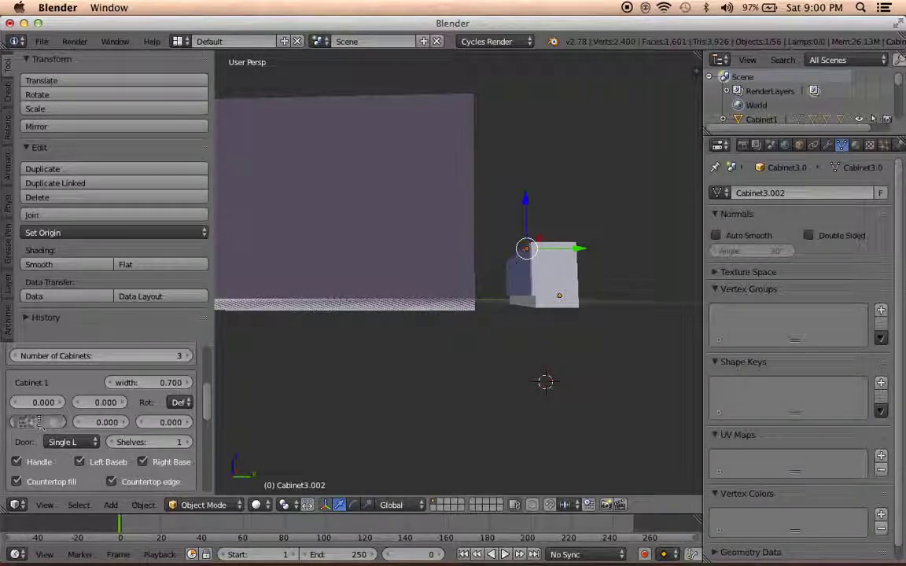
key(Return)
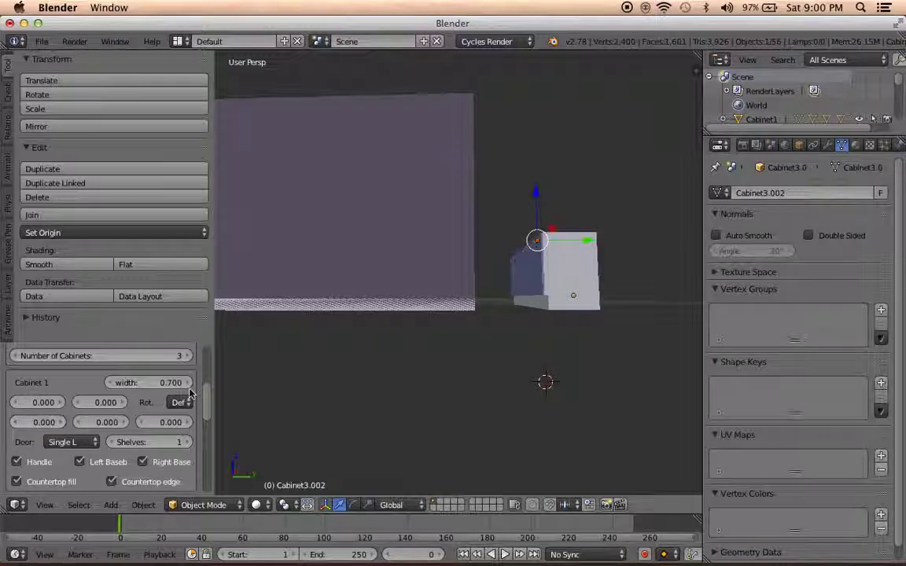
middle_drag(279, 390, 309, 408)
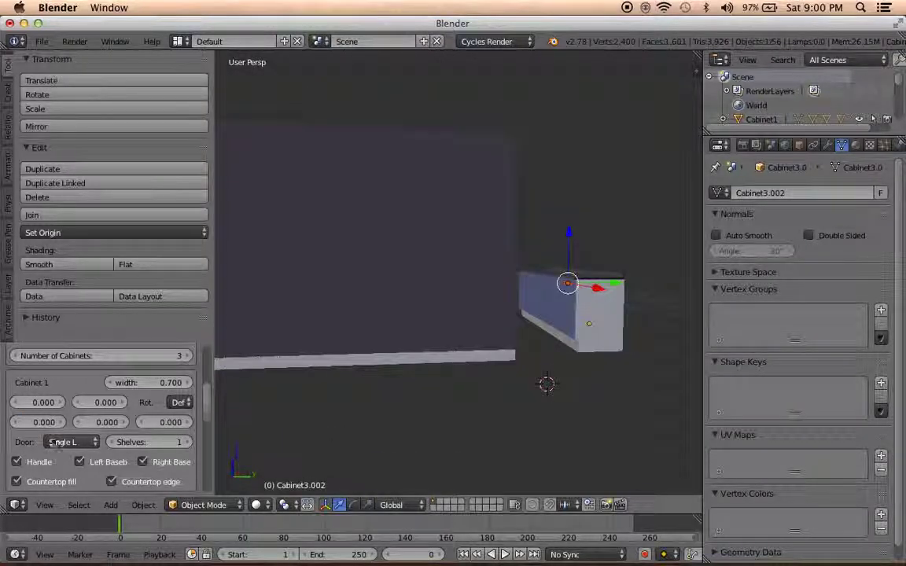
scroll(51, 442, down, 1)
scroll(51, 444, down, 2)
scroll(53, 452, down, 1)
scroll(55, 469, down, 1)
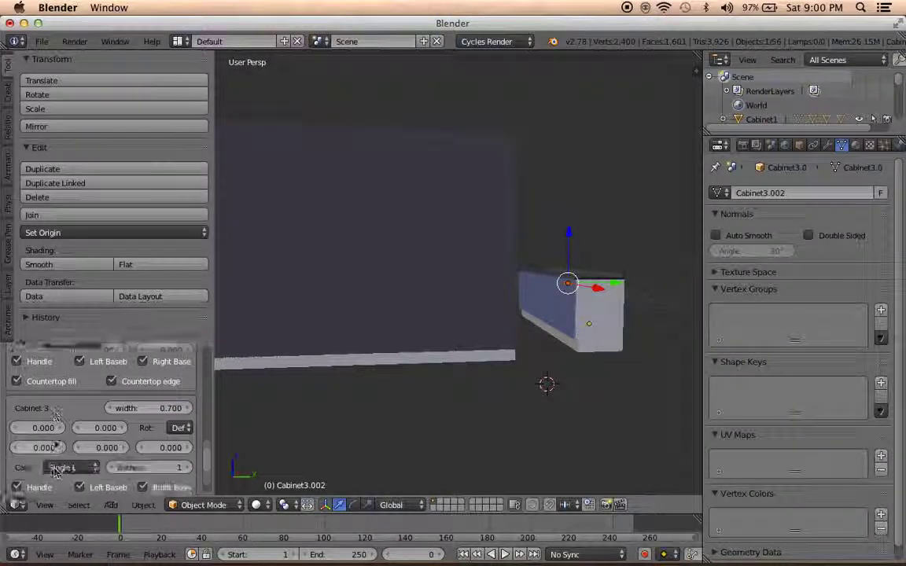
scroll(55, 464, down, 2)
scroll(94, 413, up, 1)
mouse_move(348, 421)
middle_down()
mouse_move(229, 410)
mouse_move(683, 420)
mouse_move(243, 437)
mouse_move(540, 393)
mouse_move(362, 429)
mouse_move(429, 422)
mouse_move(518, 435)
mouse_move(317, 418)
mouse_move(354, 423)
middle_up()
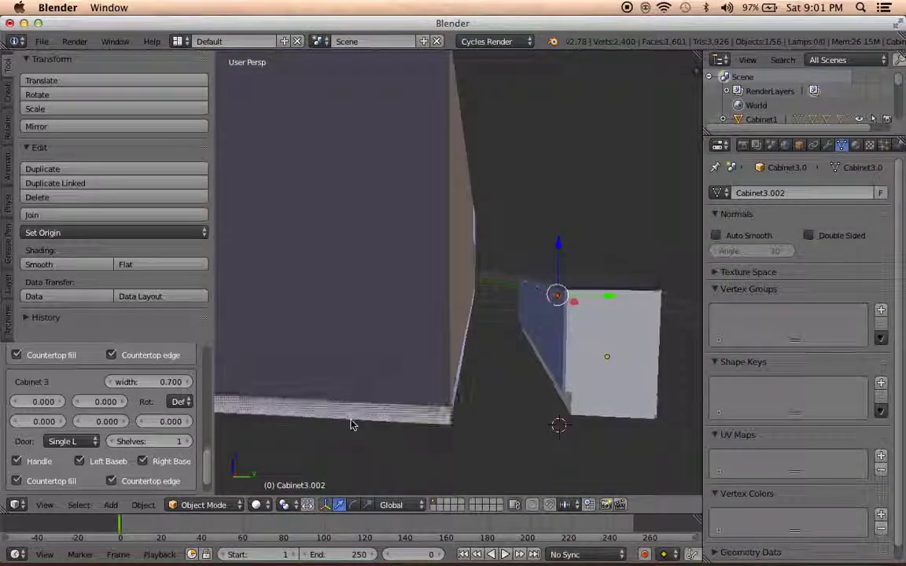
drag(93, 426, 100, 425)
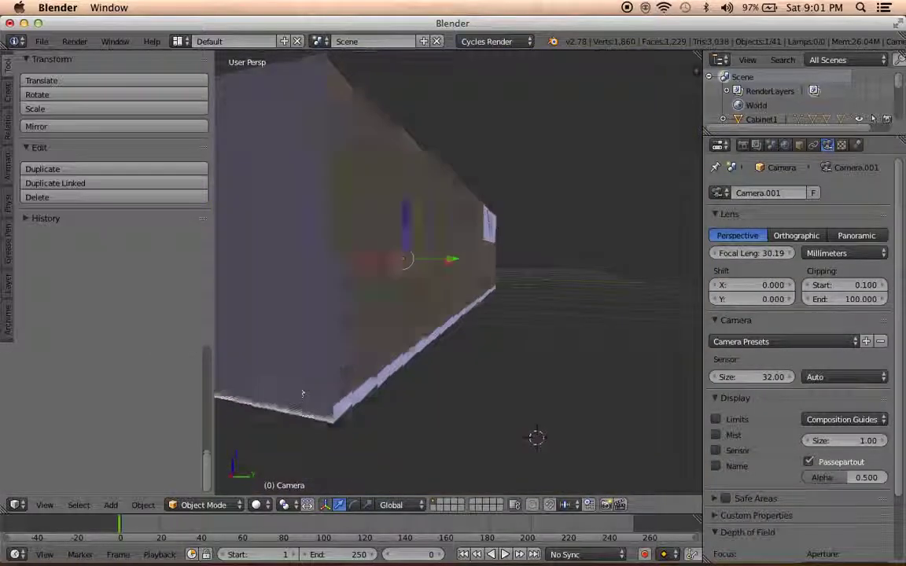
Re-aim the scene camera at the back wall using Lock Camera to View in camera view
mouse_move(302, 393)
middle_down()
mouse_move(283, 390)
mouse_move(370, 389)
mouse_move(516, 422)
mouse_move(413, 385)
mouse_move(459, 399)
middle_up()
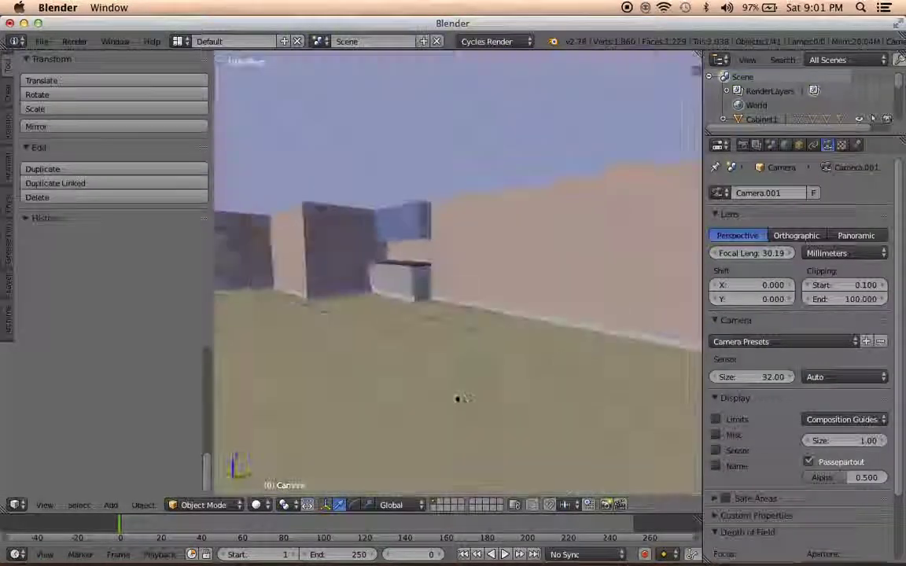
mouse_move(370, 395)
middle_down()
mouse_move(461, 455)
mouse_move(598, 370)
mouse_move(277, 344)
mouse_move(370, 348)
middle_up()
key(KP_0)
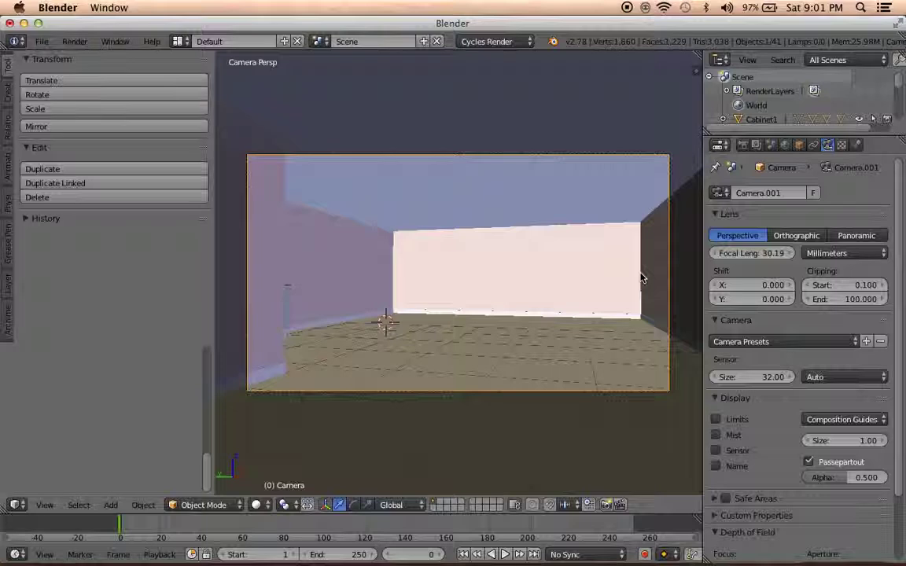
key(n)
key(n)
mouse_move(538, 286)
middle_down()
mouse_move(450, 334)
mouse_move(471, 313)
mouse_move(463, 318)
middle_up()
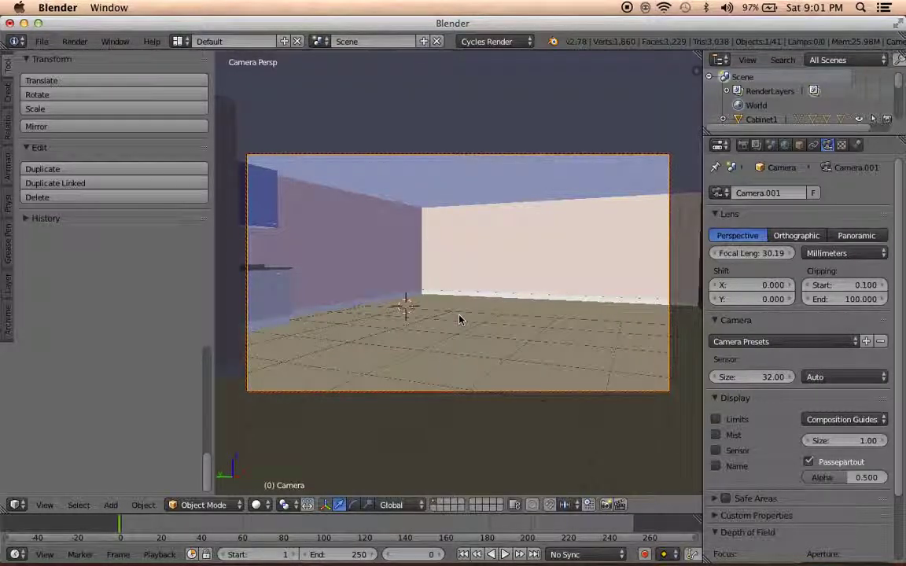
middle_drag(459, 319, 459, 325)
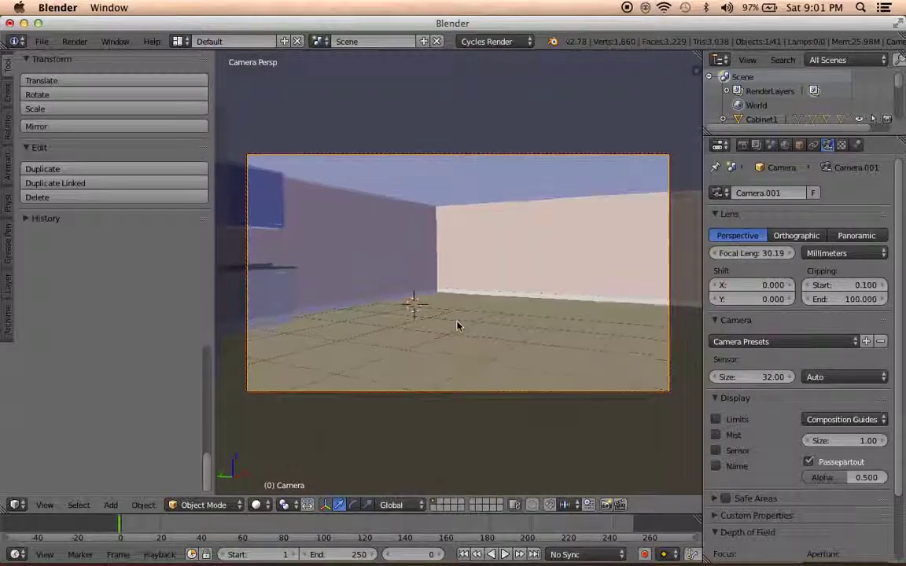
middle_drag(461, 324, 452, 342)
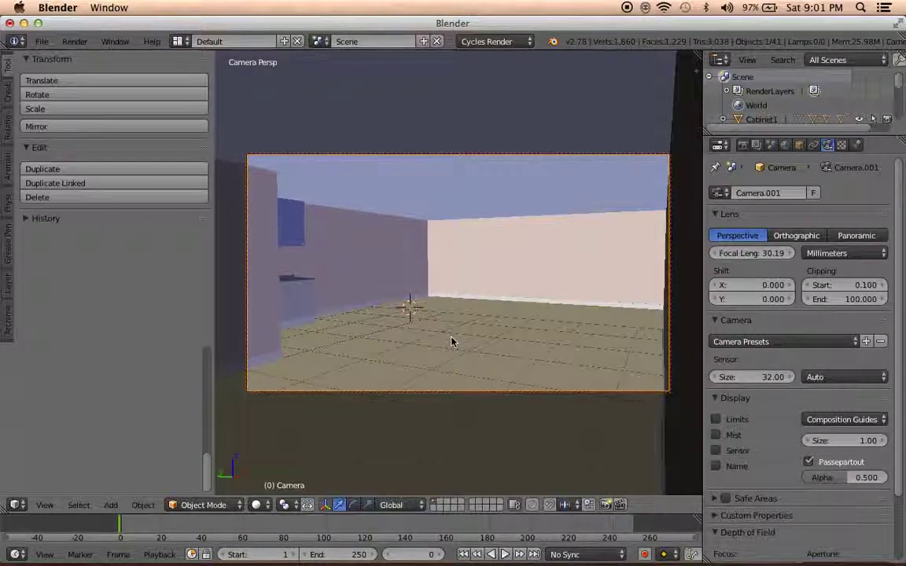
Leave camera view, orbit the room, and bring up the Add > Mesh > Archimesh list
key(n)
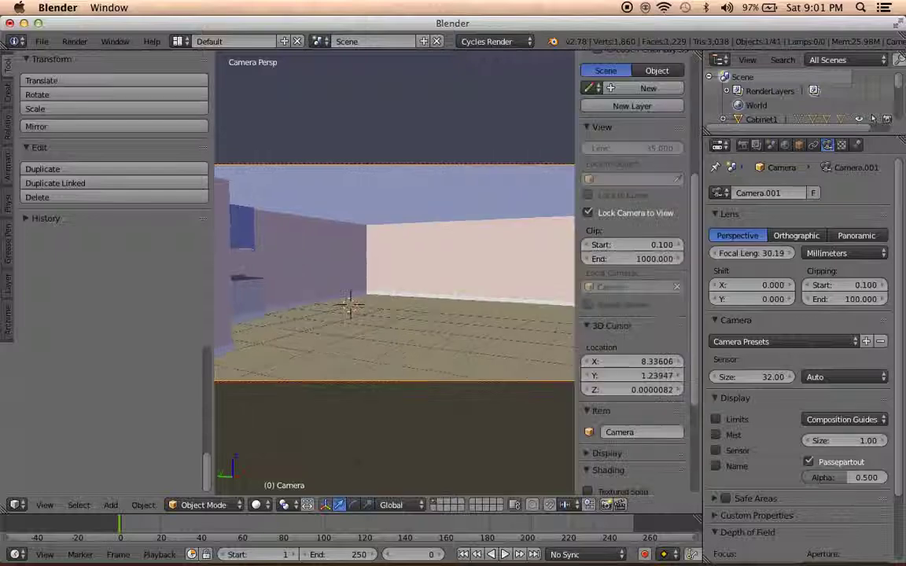
key(n)
mouse_move(537, 295)
middle_down()
mouse_move(410, 340)
mouse_move(497, 317)
mouse_move(461, 287)
mouse_move(354, 273)
mouse_move(394, 273)
middle_up()
key(shift+a)
mouse_move(329, 272)
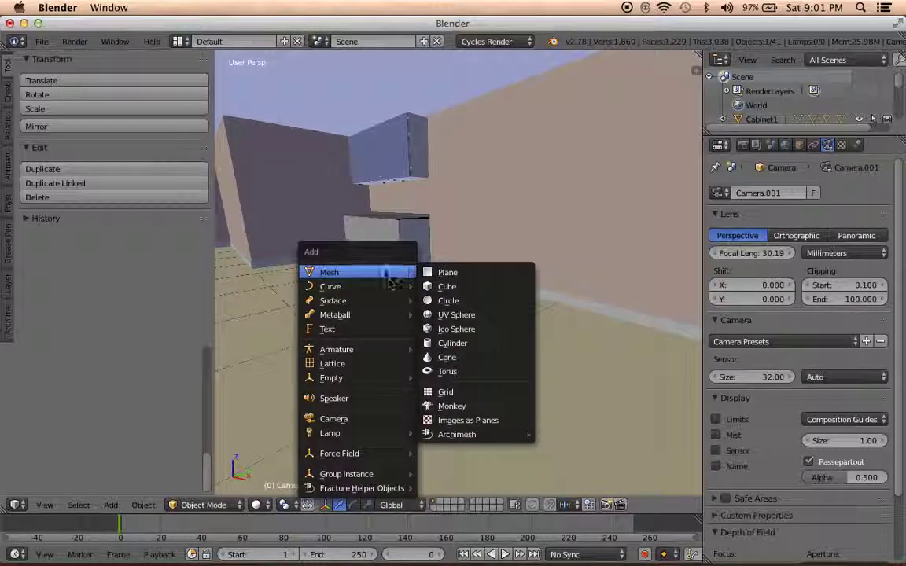
mouse_move(457, 434)
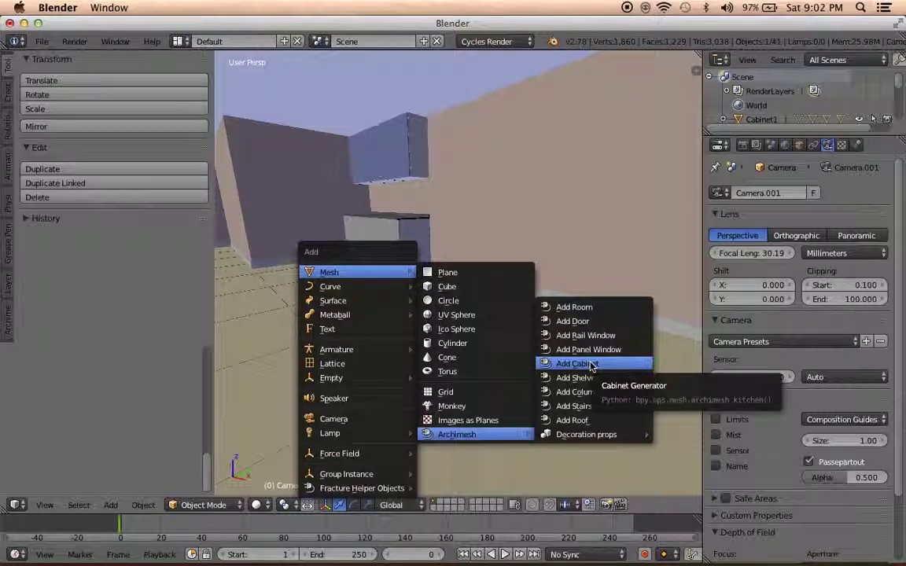
Add an Archimesh floor cabinet with zero offset and give its first section Drawers
click(590, 364)
middle_drag(589, 364, 416, 341)
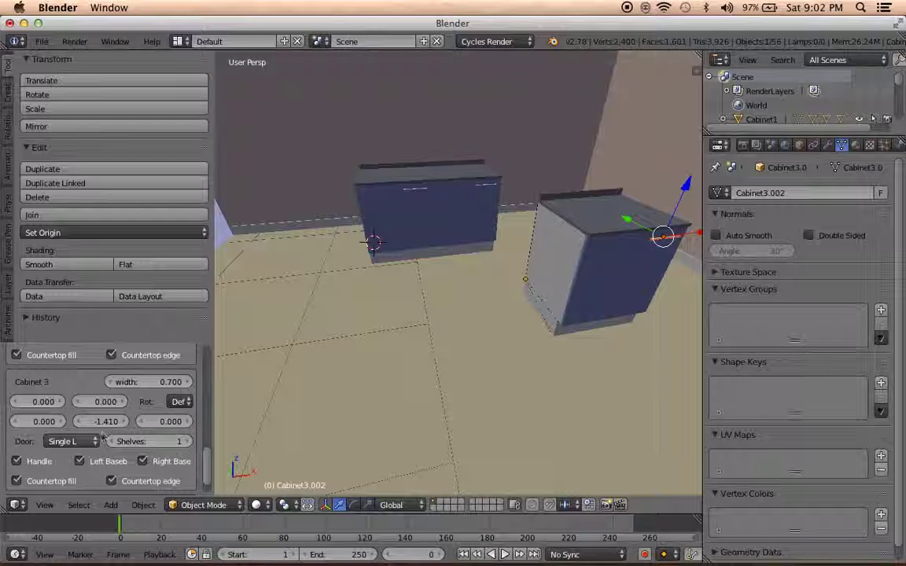
text(0)
key(Return)
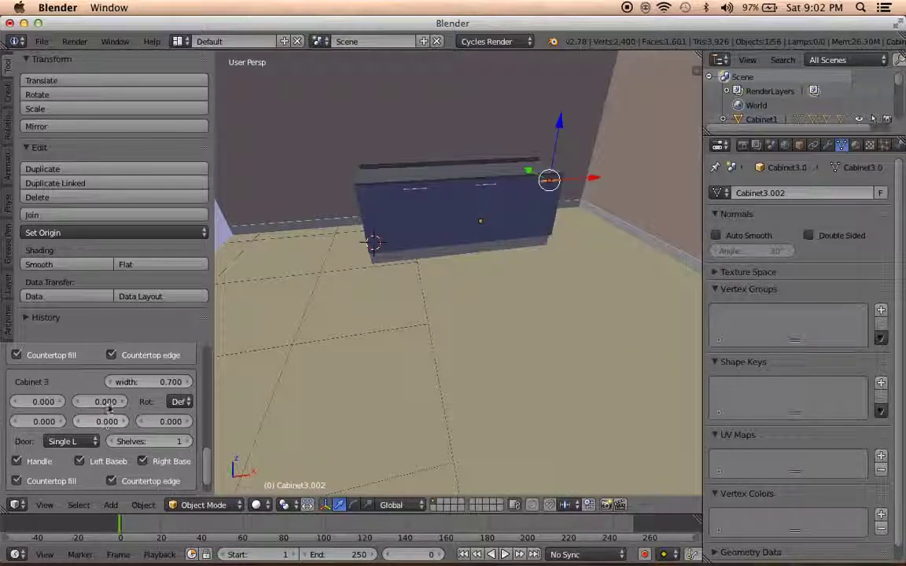
middle_drag(498, 317, 575, 366)
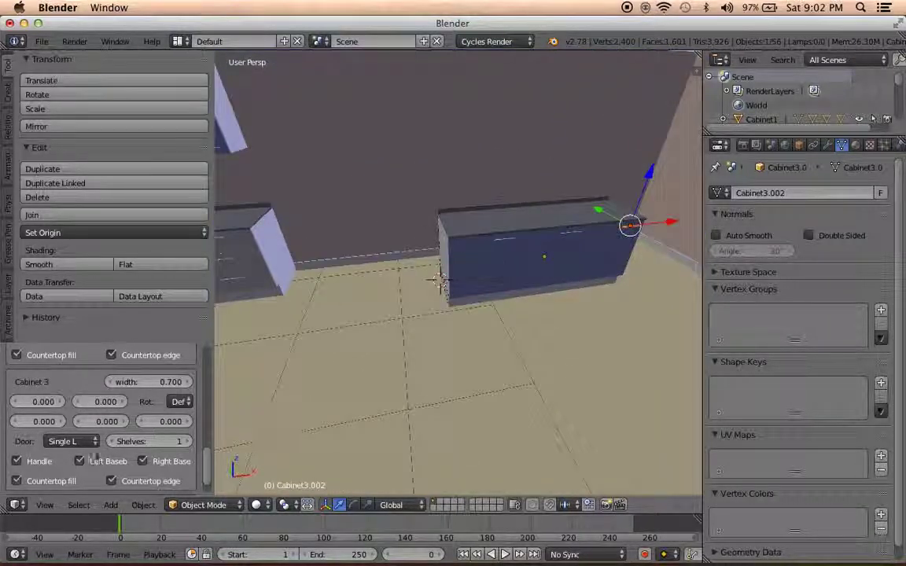
click(94, 443)
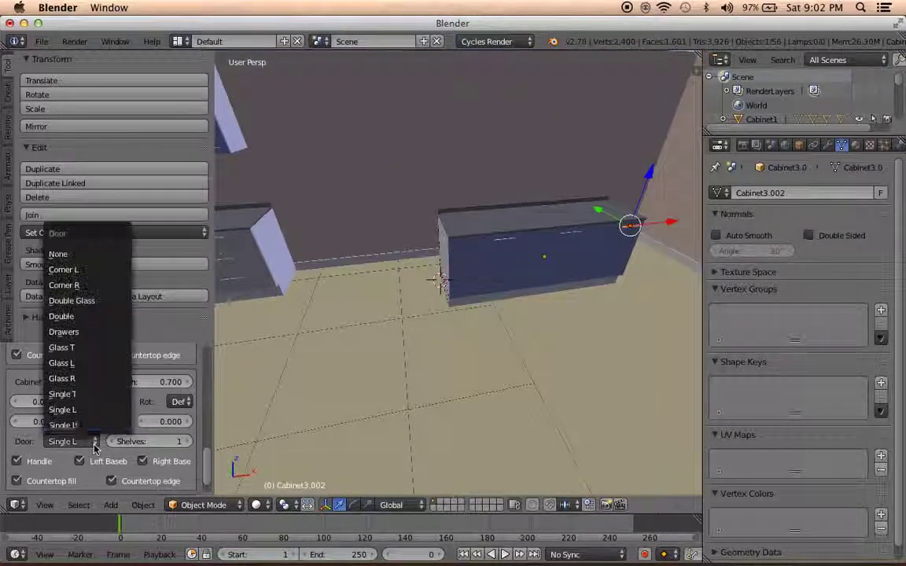
click(72, 334)
scroll(84, 424, down, 1)
scroll(84, 409, up, 2)
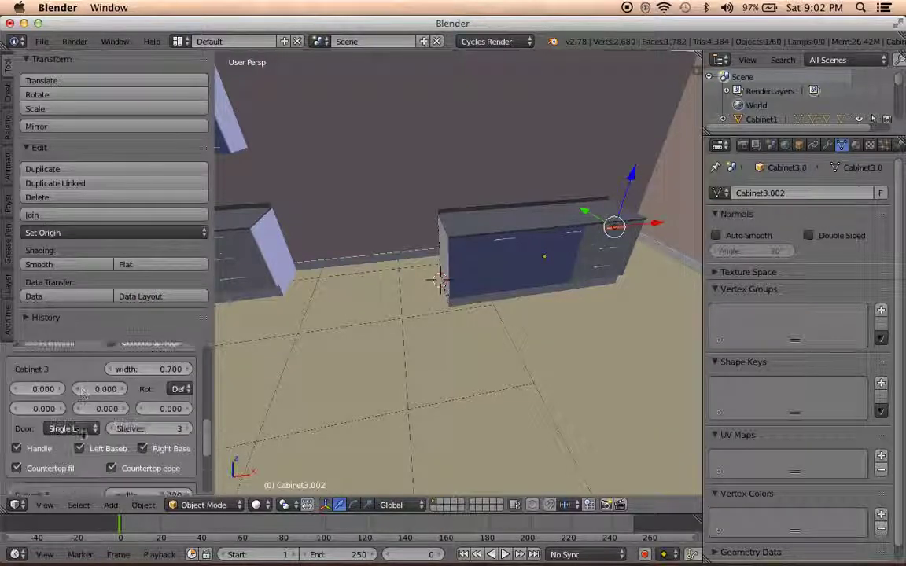
click(71, 429)
Set the remaining cabinet sections' door type to Drawers
click(82, 319)
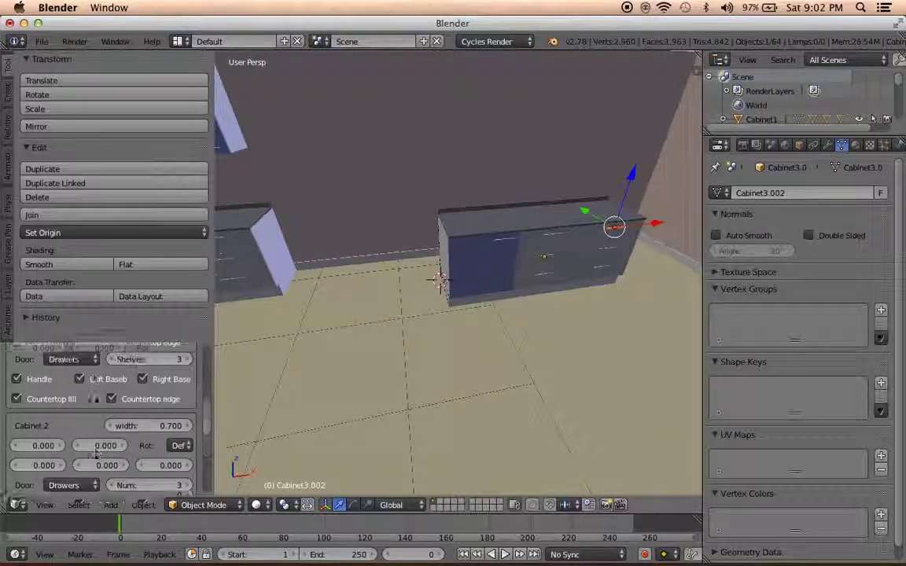
click(71, 334)
click(71, 334)
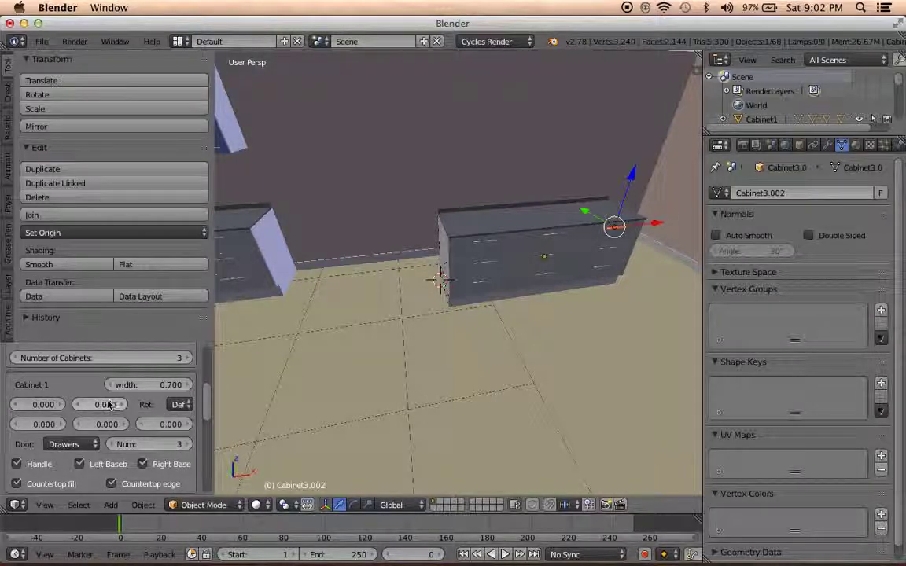
mouse_move(369, 377)
middle_down()
mouse_move(394, 383)
mouse_move(365, 362)
mouse_move(360, 390)
middle_up()
scroll(77, 454, down, 2)
scroll(78, 454, down, 3)
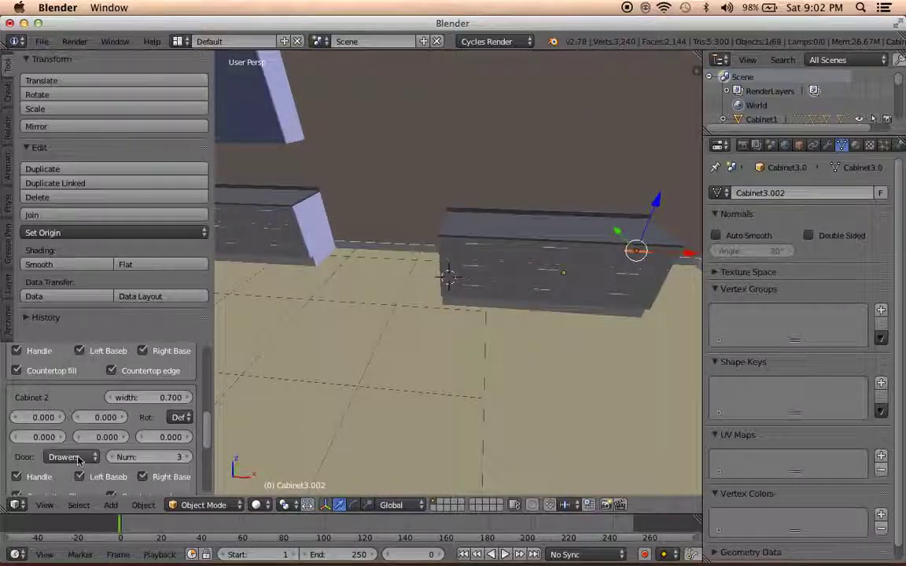
Slide Cabinet 1 sideways to an X offset of -0.480
click(14, 439)
scroll(67, 442, up, 4)
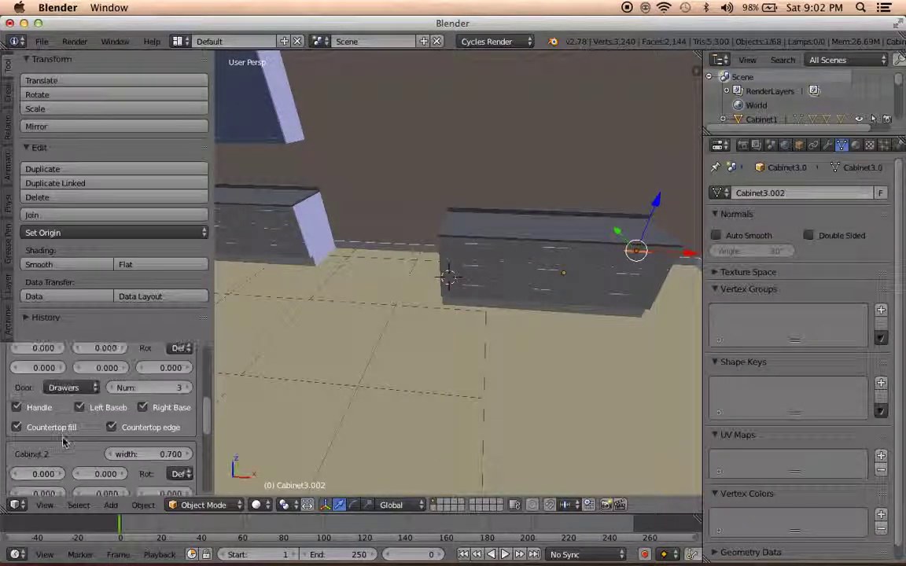
click(12, 396)
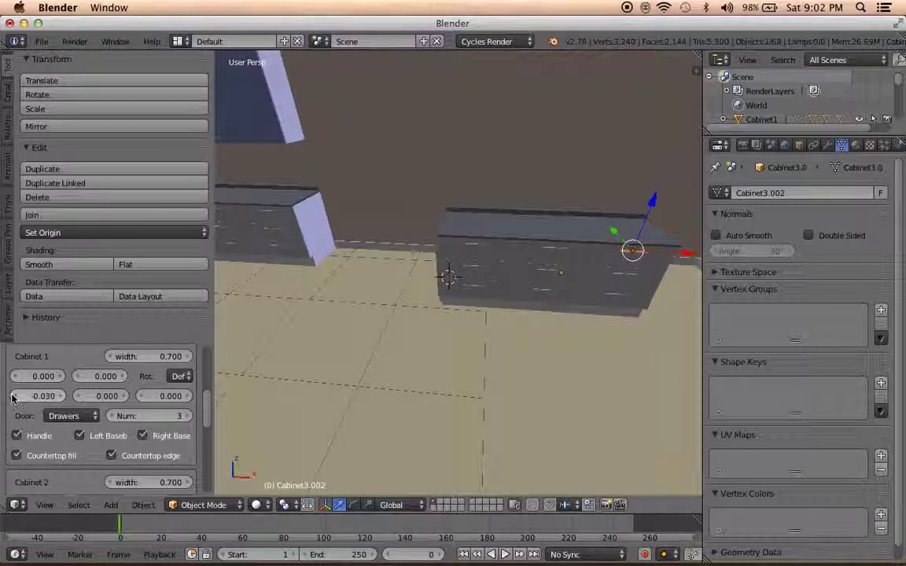
click(12, 397)
click(12, 397)
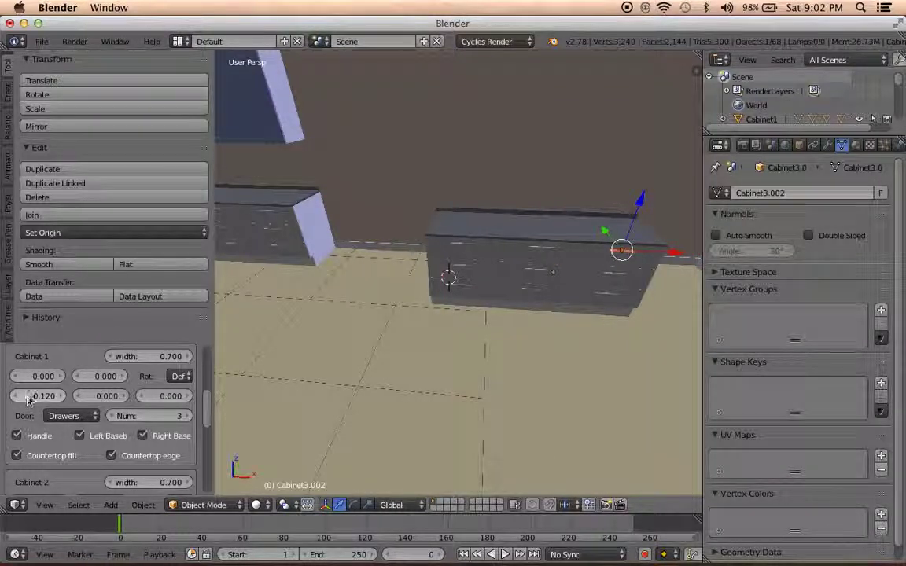
click(14, 396)
click(14, 397)
click(15, 396)
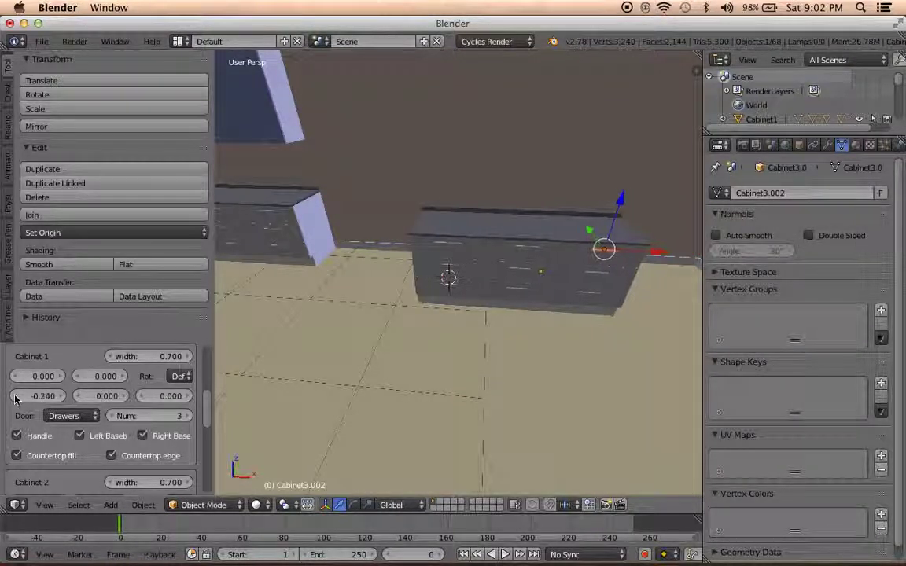
click(14, 396)
click(14, 396)
click(14, 396)
click(14, 396)
click(15, 396)
click(14, 396)
mouse_move(267, 348)
middle_down()
mouse_move(317, 316)
mouse_move(360, 306)
mouse_move(323, 350)
mouse_move(332, 394)
mouse_move(140, 396)
middle_up()
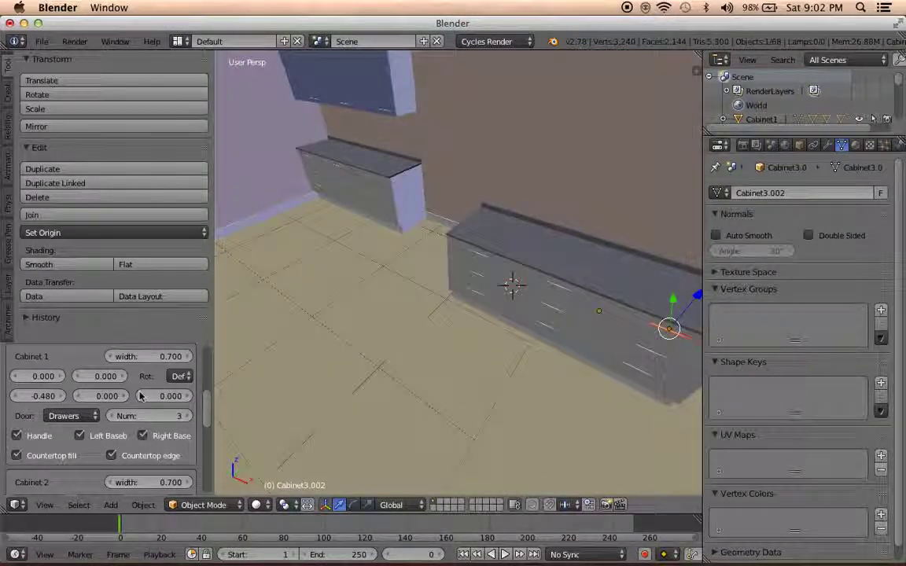
Move Cabinet 1 outward to a Y offset of 0.240
click(126, 399)
click(126, 399)
click(126, 399)
click(126, 399)
click(126, 398)
click(126, 399)
scroll(124, 409, up, 3)
scroll(122, 421, up, 3)
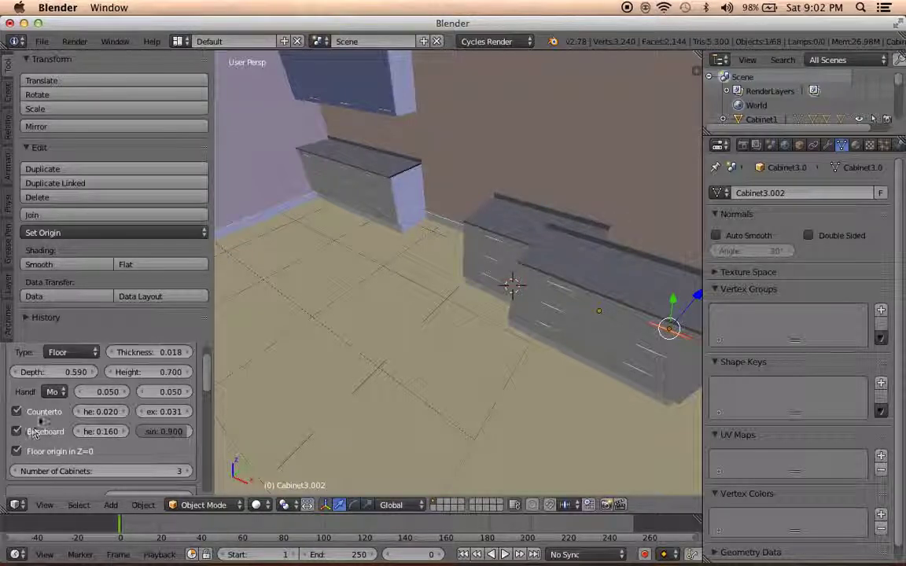
Slide Cabinet 1's Y offset out to 0.630 and orbit to inspect the layout
scroll(122, 426, down, 2)
scroll(126, 425, down, 2)
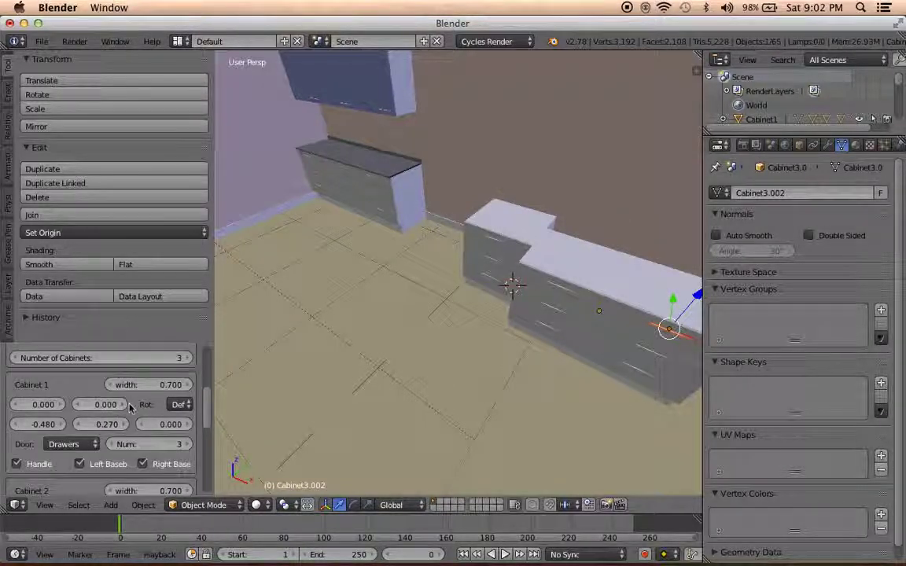
click(125, 425)
drag(124, 426, 158, 425)
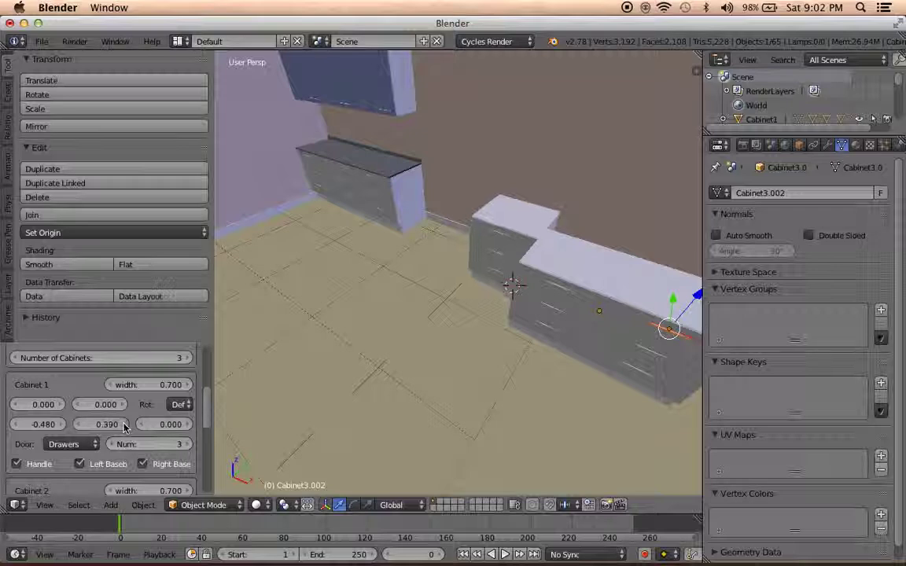
mouse_move(347, 380)
middle_down()
mouse_move(272, 362)
mouse_move(242, 344)
mouse_move(277, 344)
mouse_move(325, 370)
middle_up()
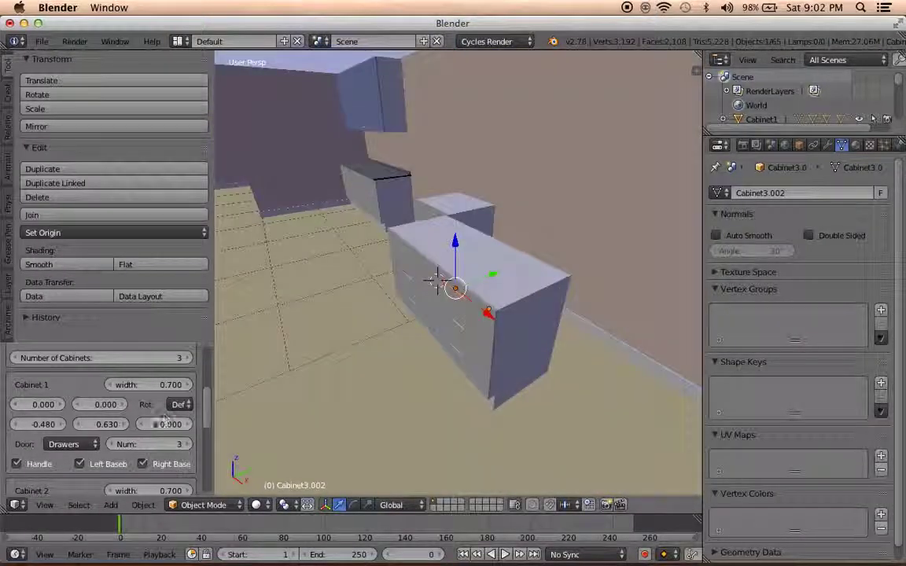
scroll(146, 428, down, 3)
mouse_move(228, 416)
middle_down()
mouse_move(444, 379)
mouse_move(380, 388)
mouse_move(408, 397)
mouse_move(294, 422)
mouse_move(238, 415)
mouse_move(263, 410)
mouse_move(254, 408)
middle_up()
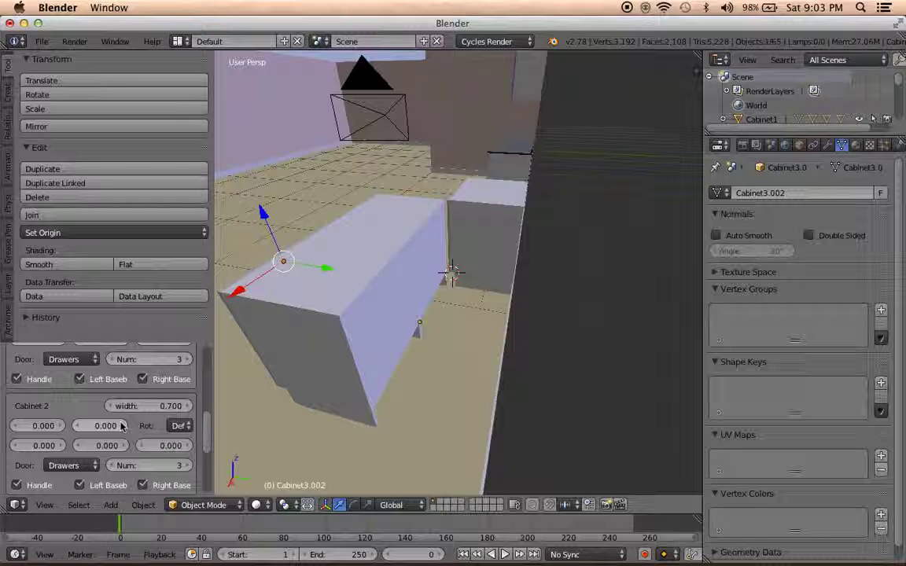
Set Cabinet 2 and Cabinet 3 Y offsets to 0.630
middle_drag(216, 393, 236, 409)
scroll(162, 435, down, 1)
scroll(160, 441, up, 1)
scroll(159, 431, up, 2)
scroll(153, 426, down, 1)
scroll(148, 422, down, 1)
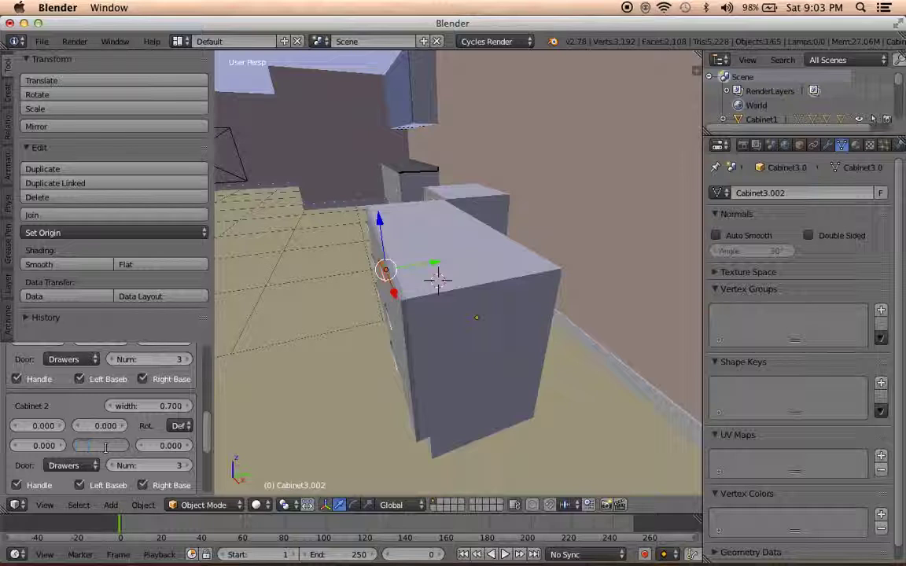
key(Return)
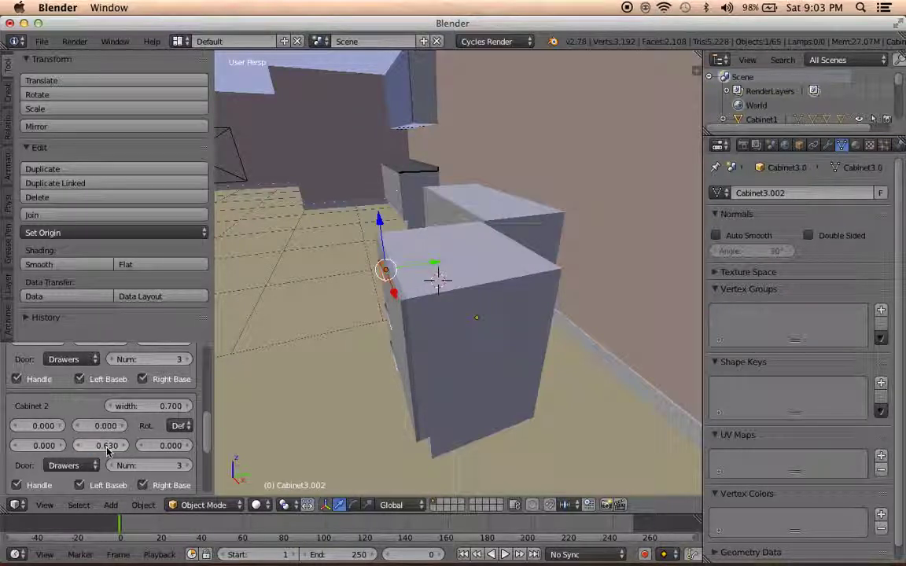
scroll(107, 447, down, 2)
scroll(109, 464, down, 2)
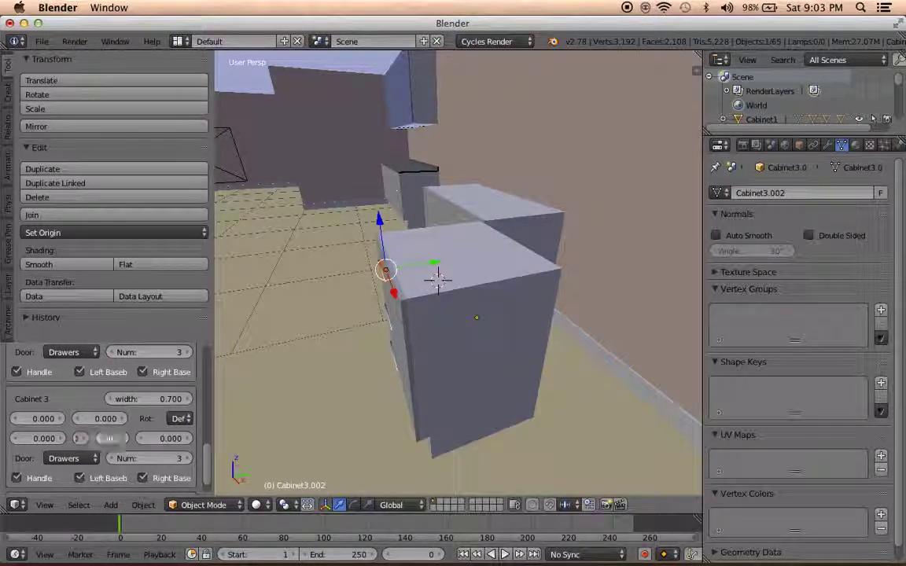
key(Return)
Orbit around the aligned drawer unit, then look through the scene camera
mouse_move(420, 313)
middle_down()
mouse_move(376, 319)
mouse_move(338, 307)
middle_up()
scroll(88, 425, up, 3)
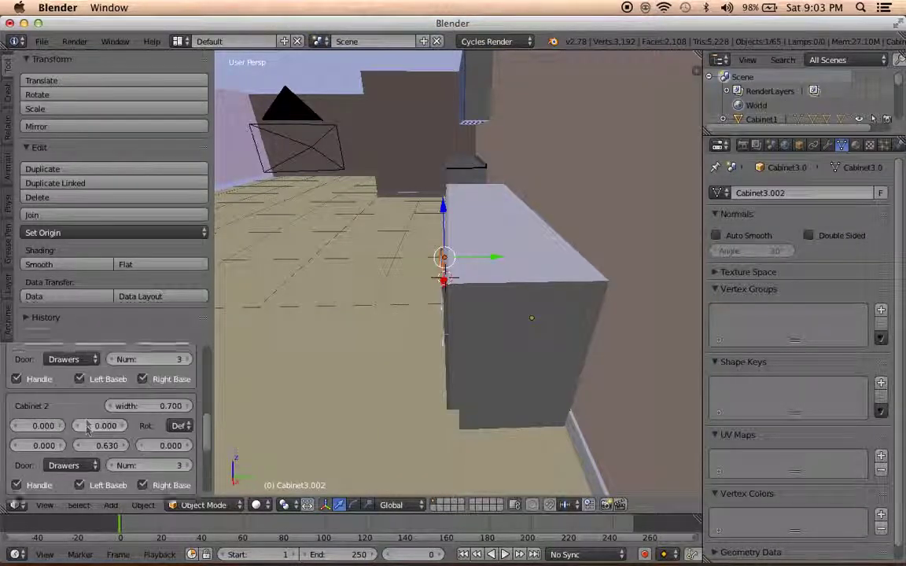
scroll(88, 426, up, 5)
click(16, 383)
mouse_move(417, 307)
middle_down()
mouse_move(559, 320)
mouse_move(514, 318)
mouse_move(459, 291)
mouse_move(461, 277)
mouse_move(555, 288)
mouse_move(563, 308)
mouse_move(539, 299)
middle_up()
key(KP_0)
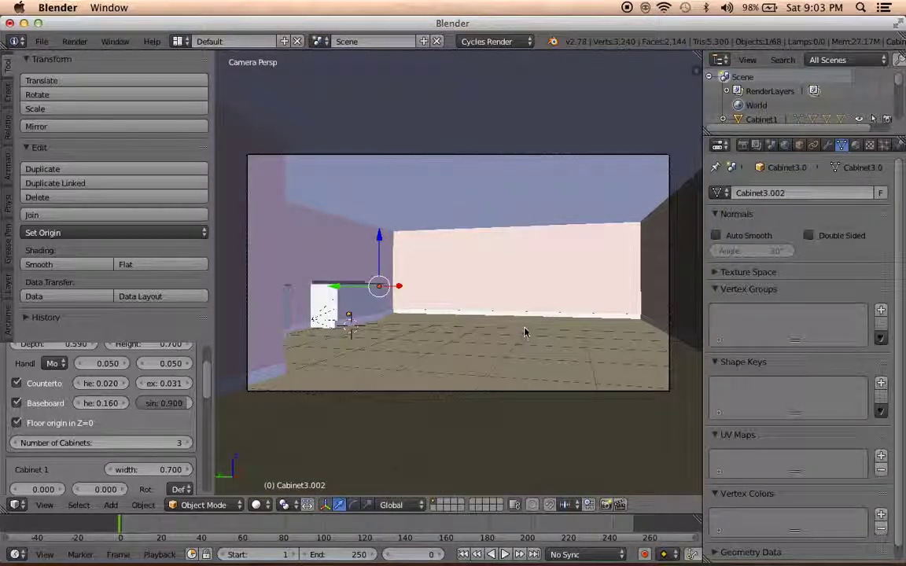
Reframe the scene camera on the back wall and white cabinet using Lock Camera to View
key(n)
key(n)
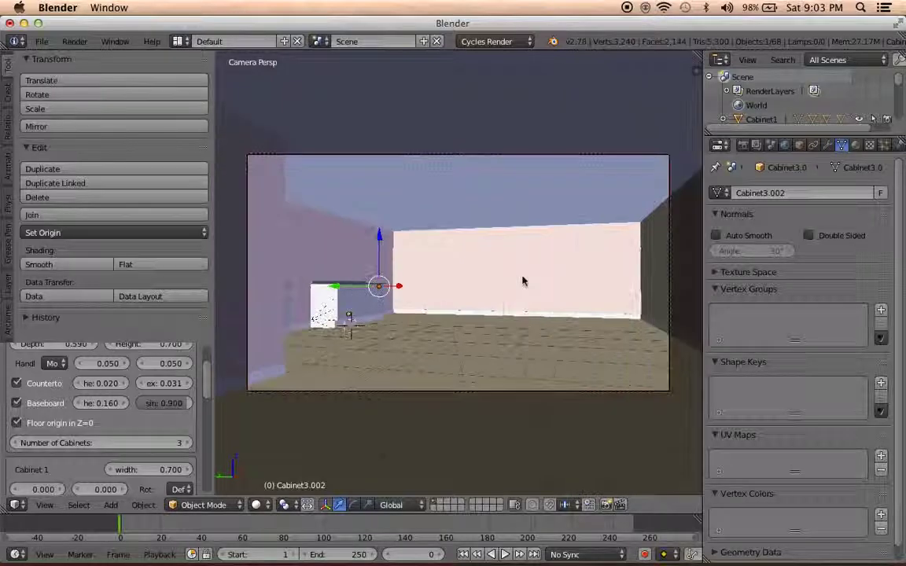
mouse_move(504, 291)
middle_down()
mouse_move(481, 299)
mouse_move(501, 297)
mouse_move(479, 301)
mouse_move(486, 307)
mouse_move(465, 305)
mouse_move(478, 300)
middle_up()
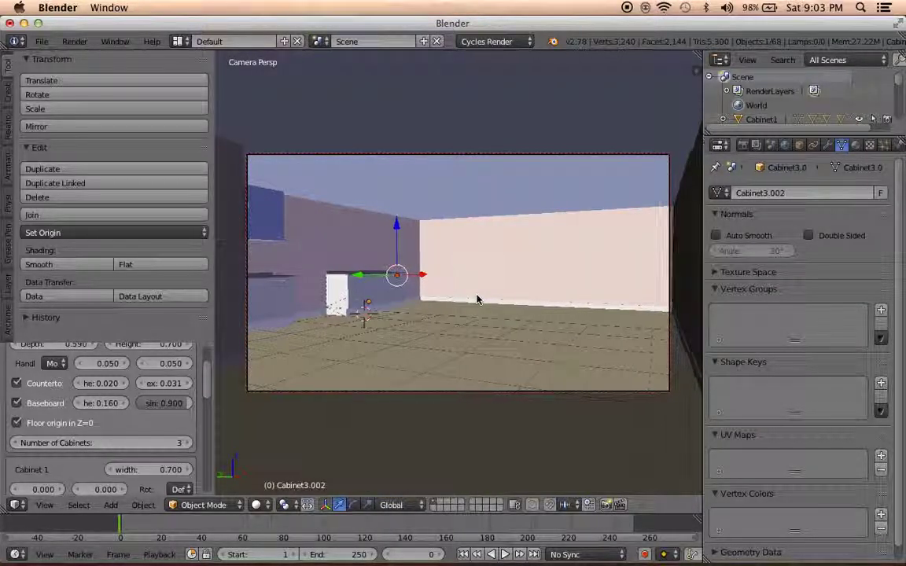
key(n)
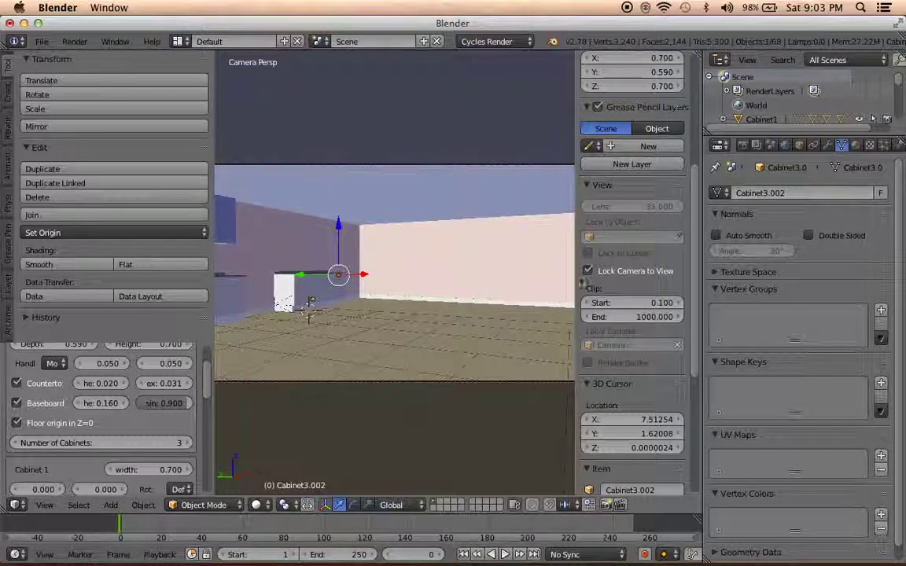
key(n)
mouse_move(542, 296)
middle_down()
mouse_move(444, 313)
mouse_move(606, 279)
mouse_move(515, 283)
middle_up()
key(ctrl+shift+s)
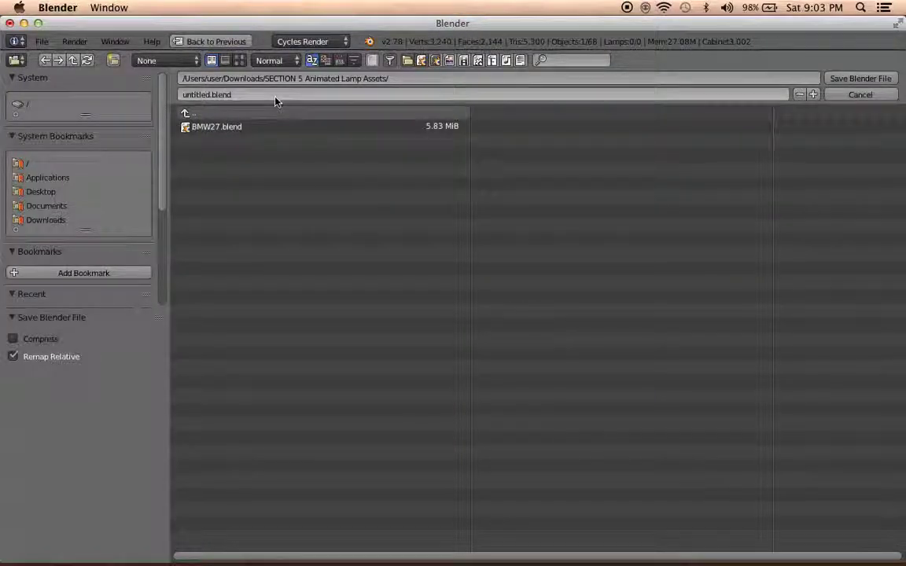
Name the scene file 'Kitchen Render 2' in the Desktop's BlenderFiles folder
click(45, 193)
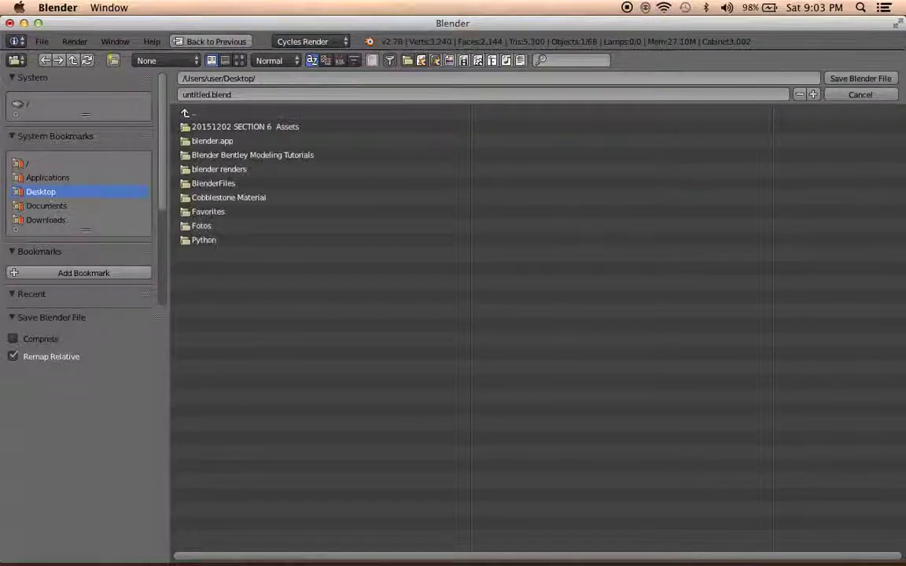
click(200, 183)
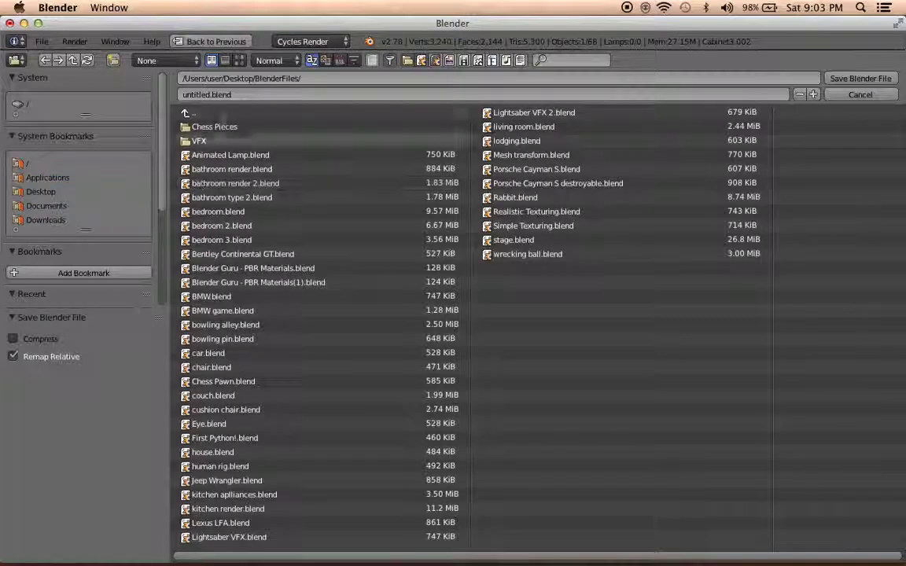
click(249, 95)
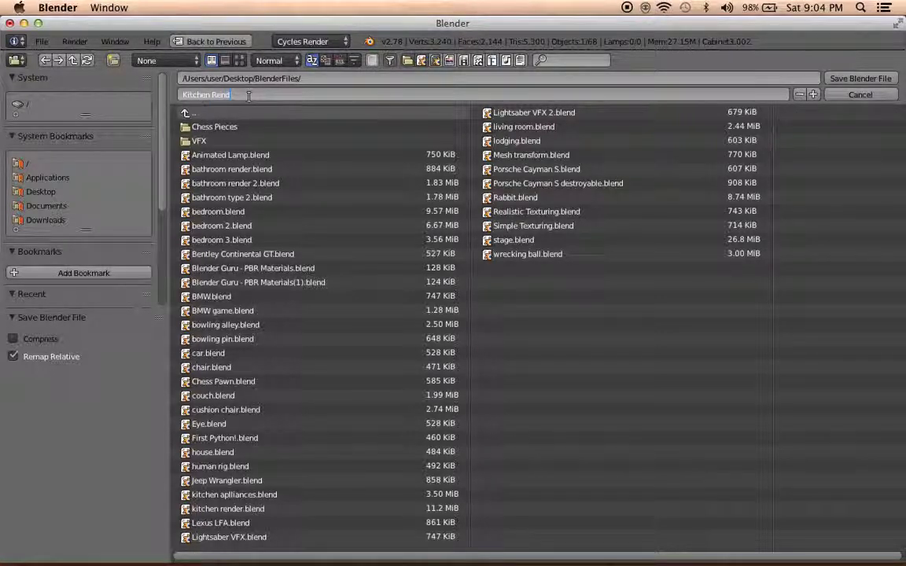
text(Kitchen Render 2)
key(Return)
Save Kitchen Render 2.blend and move the first cabinet toward X -0.690
click(861, 78)
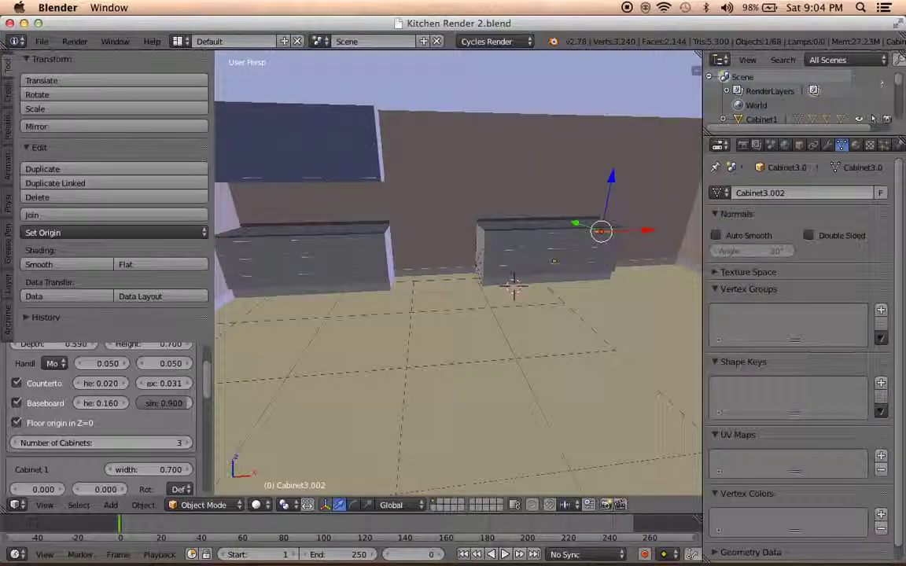
mouse_move(407, 339)
middle_down()
mouse_move(402, 385)
mouse_move(366, 354)
middle_up()
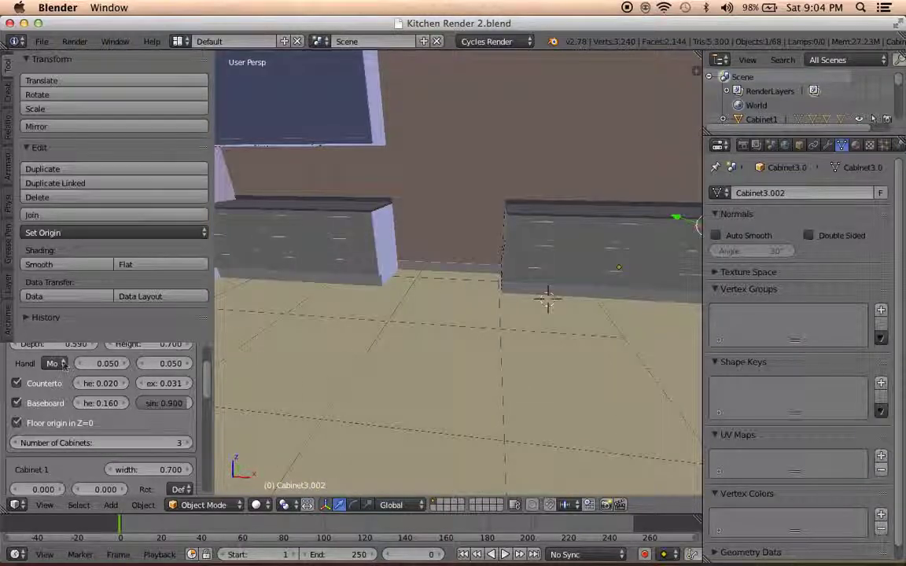
scroll(93, 407, down, 2)
scroll(87, 419, up, 5)
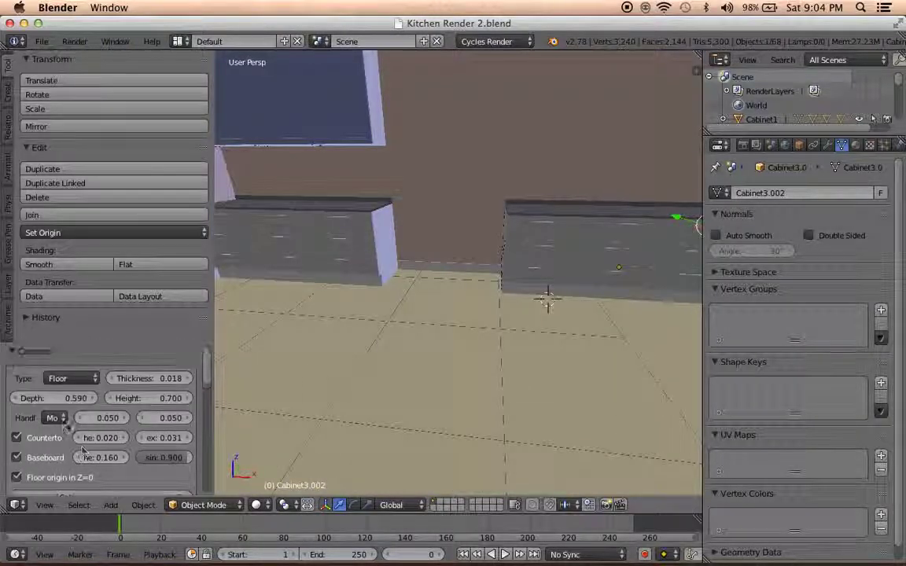
scroll(79, 437, down, 2)
scroll(82, 433, down, 2)
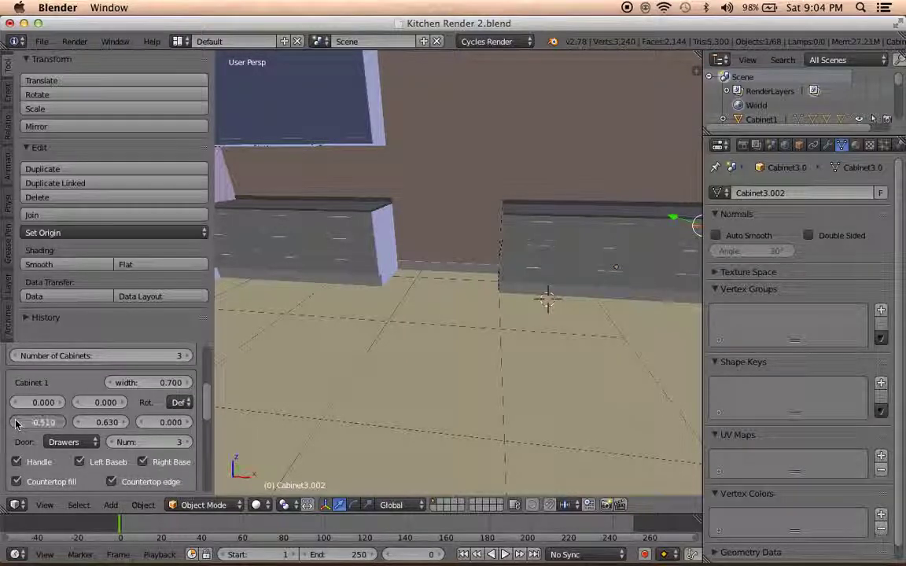
drag(16, 423, 343, 364)
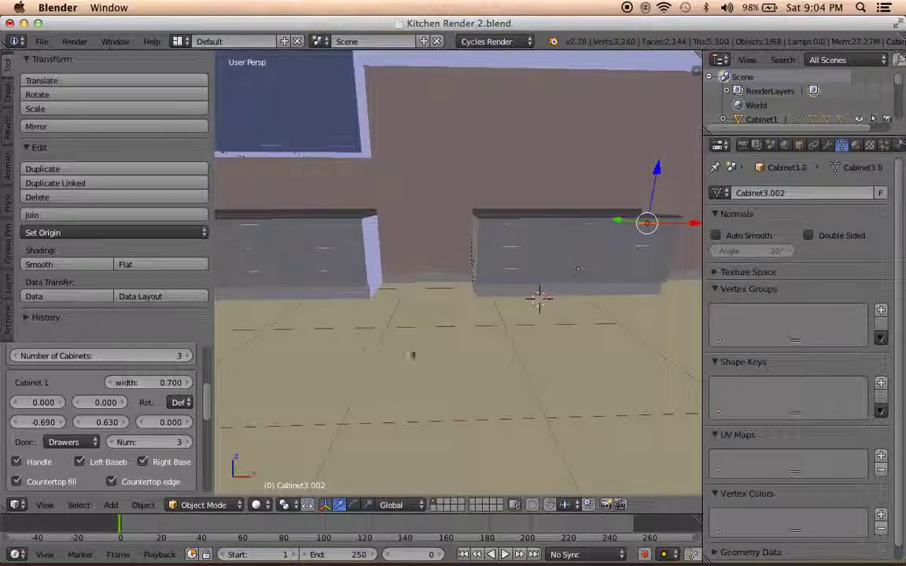
Check the reference photo, then set the first cabinet to Y 0.630 and X -0.600
mouse_move(768, 560)
click(769, 544)
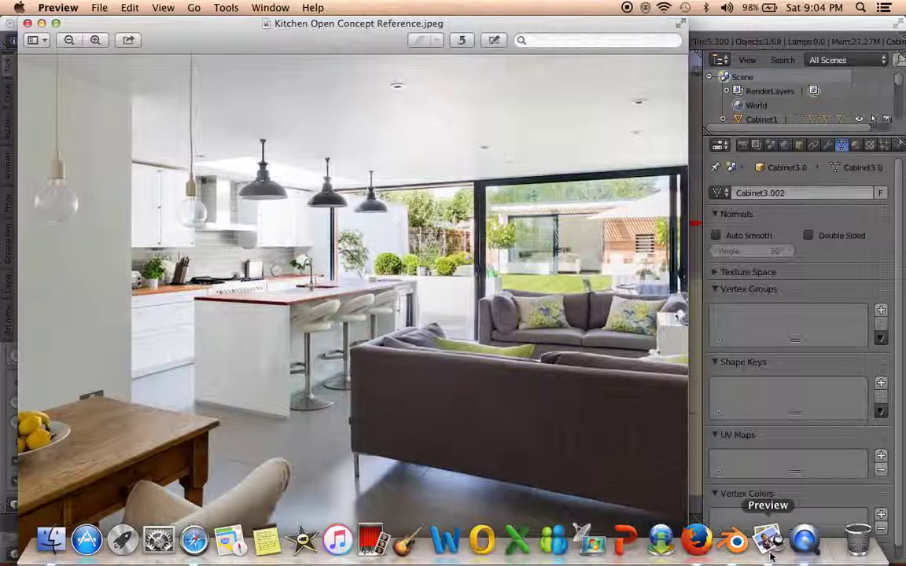
click(735, 541)
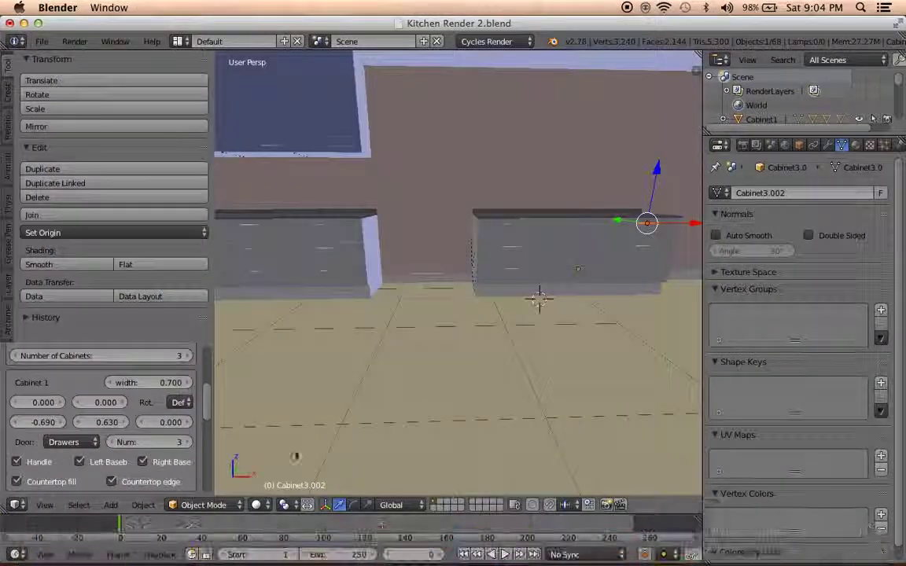
drag(123, 423, 126, 423)
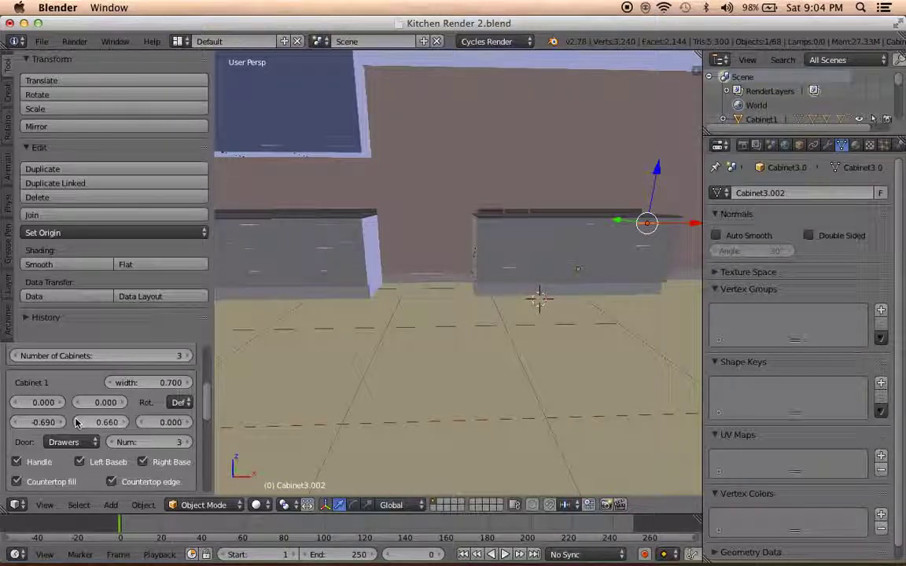
click(77, 422)
scroll(94, 433, down, 2)
drag(43, 394, 439, 349)
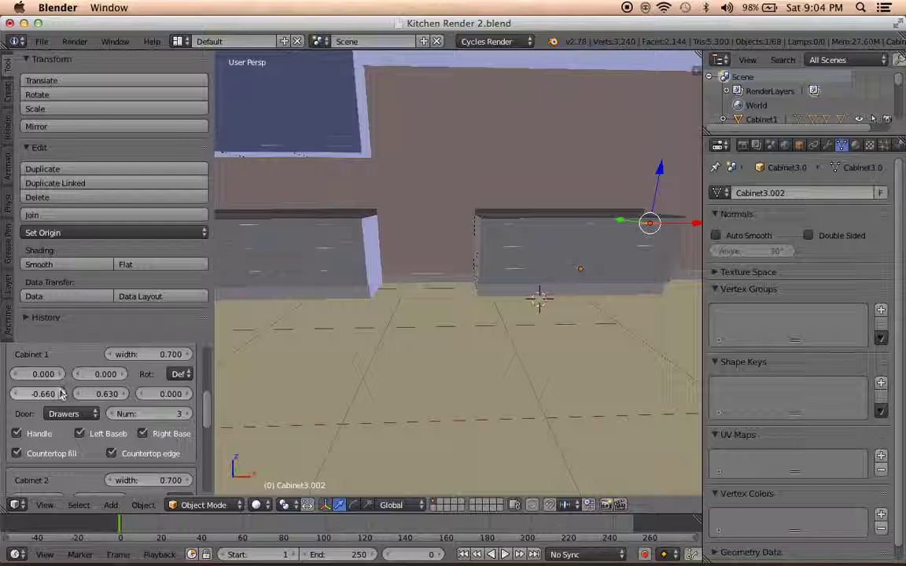
Orbit around the cabinets to check placement and bring up the kitchen reference photo
mouse_move(439, 348)
middle_down()
mouse_move(420, 370)
mouse_move(450, 361)
mouse_move(396, 359)
mouse_move(594, 361)
middle_up()
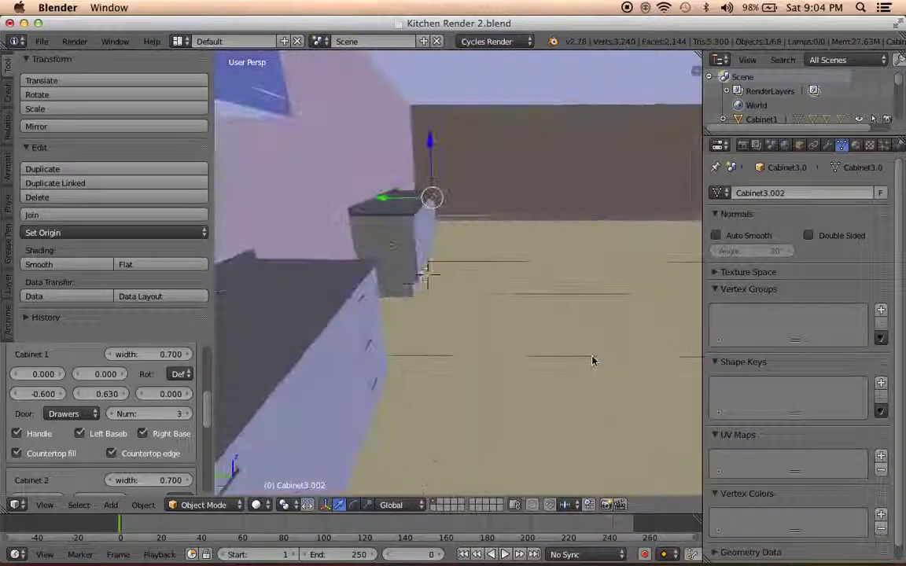
scroll(592, 359, up, 3)
scroll(591, 355, up, 3)
scroll(595, 346, down, 3)
scroll(601, 327, down, 3)
mouse_move(603, 323)
middle_down()
mouse_move(403, 334)
mouse_move(472, 330)
mouse_move(503, 315)
middle_up()
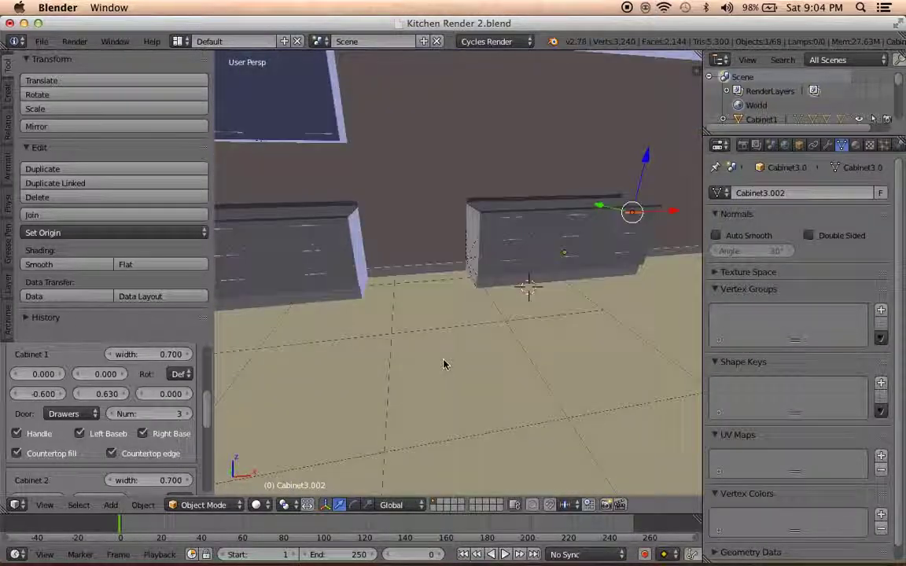
scroll(503, 315, down, 2)
click(774, 550)
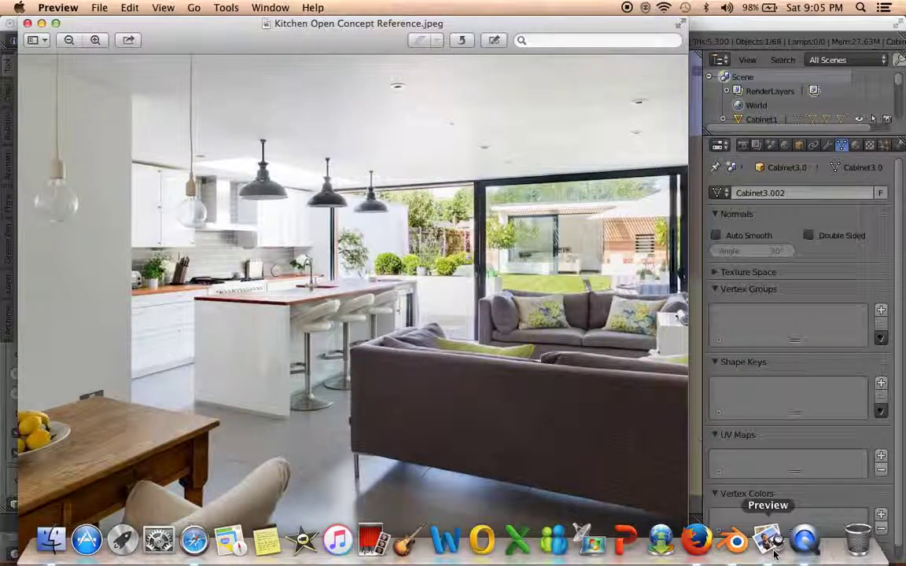
Compare the cabinet layout with the kitchen reference photo, orbiting the Blender view between looks
click(735, 541)
mouse_move(542, 369)
middle_down()
mouse_move(542, 340)
mouse_move(510, 336)
mouse_move(511, 361)
middle_up()
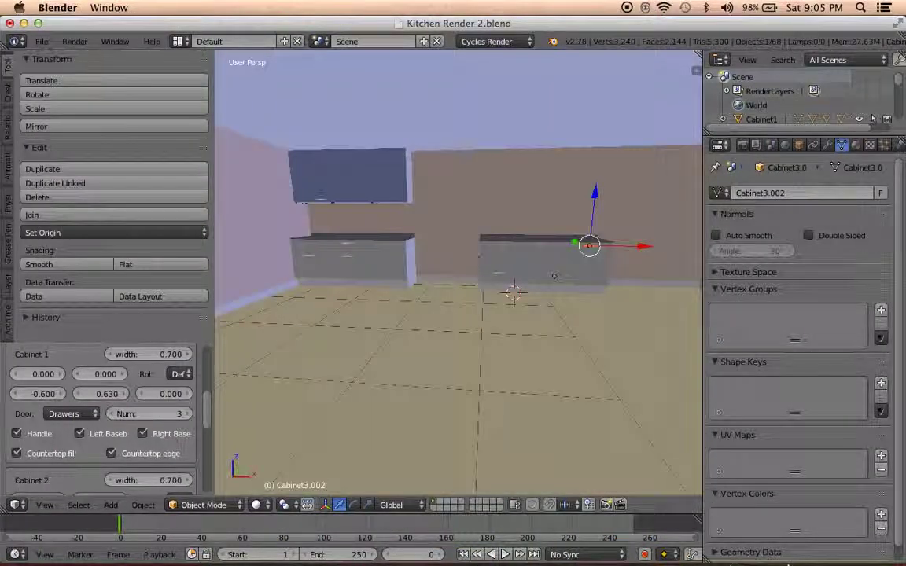
click(769, 543)
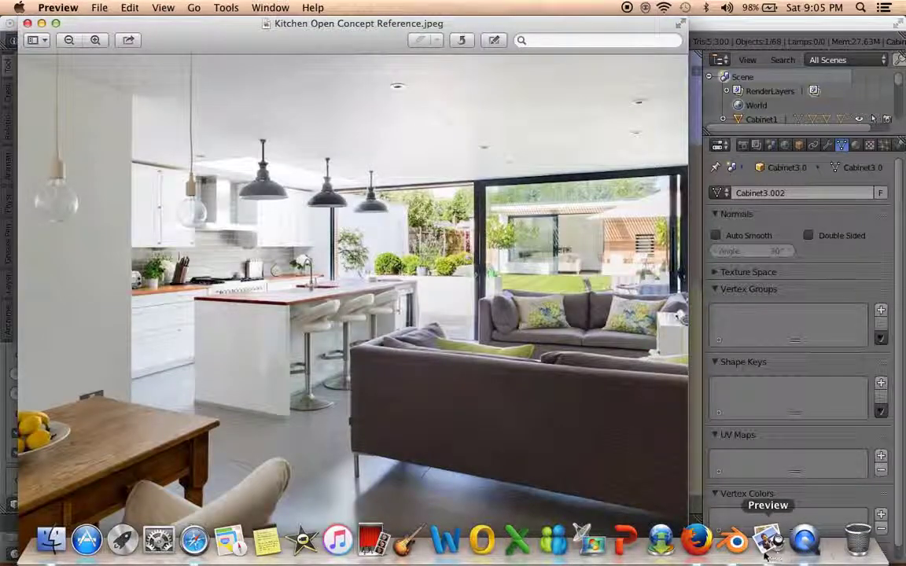
click(736, 541)
mouse_move(486, 329)
middle_down()
mouse_move(526, 330)
mouse_move(501, 344)
middle_up()
Show the N sidebar with the floor selected and browse its property panels
scroll(500, 344, down, 3)
key(n)
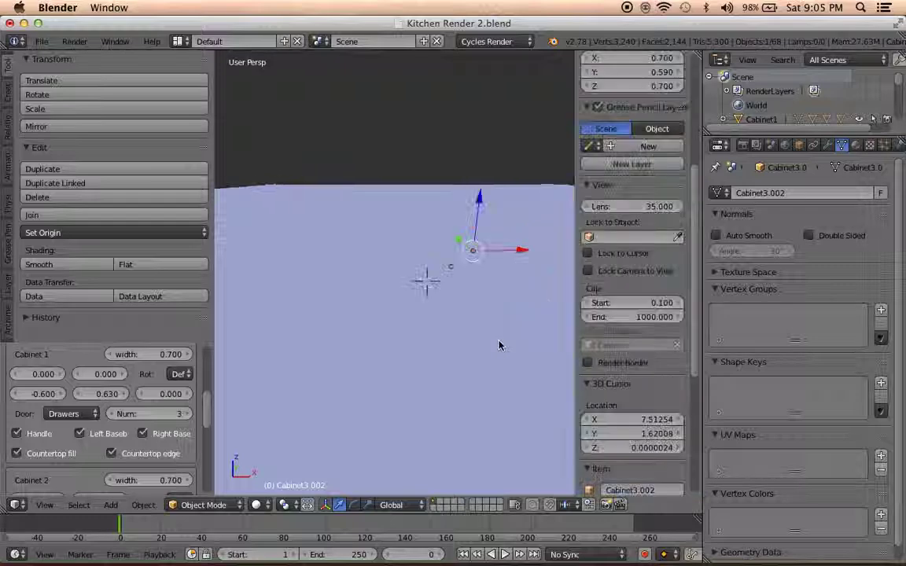
scroll(499, 346, up, 4)
right_click(499, 345)
scroll(608, 368, down, 3)
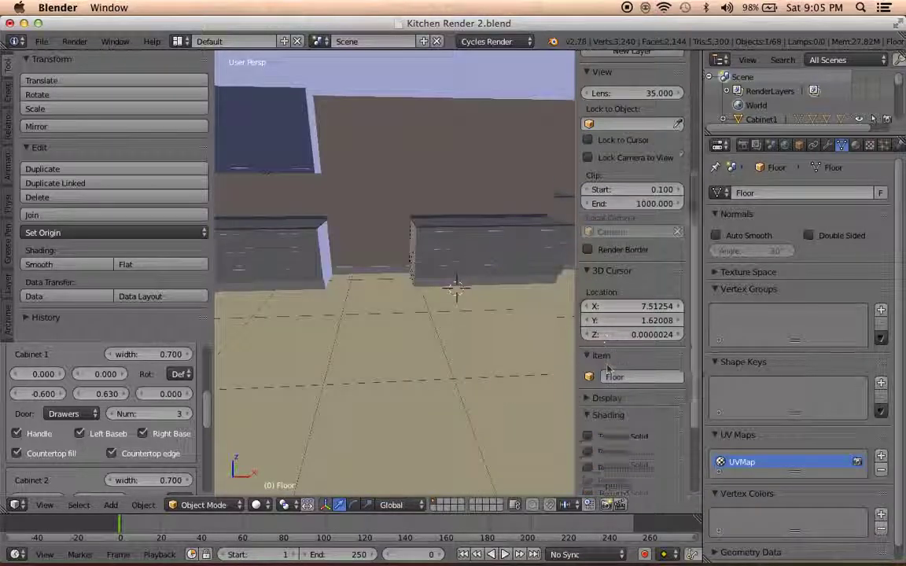
scroll(607, 369, down, 4)
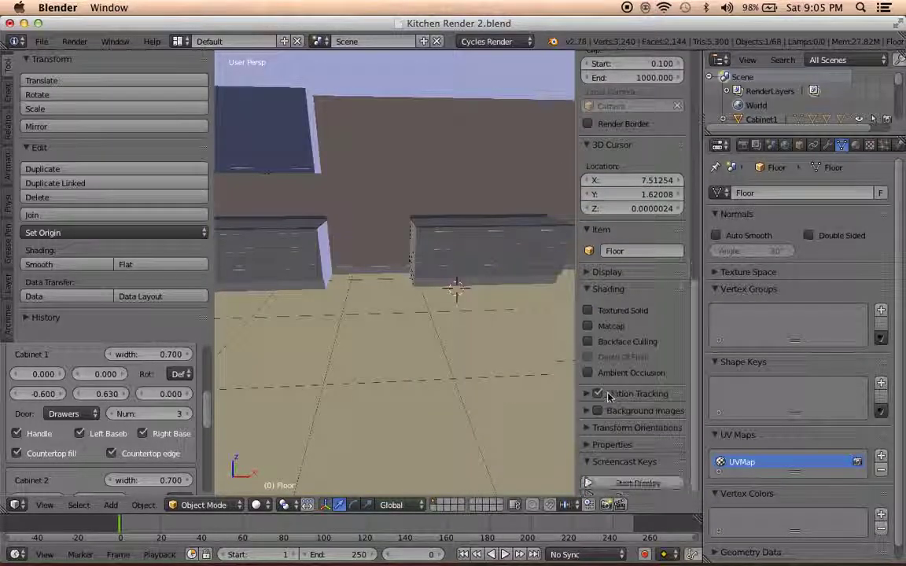
click(612, 444)
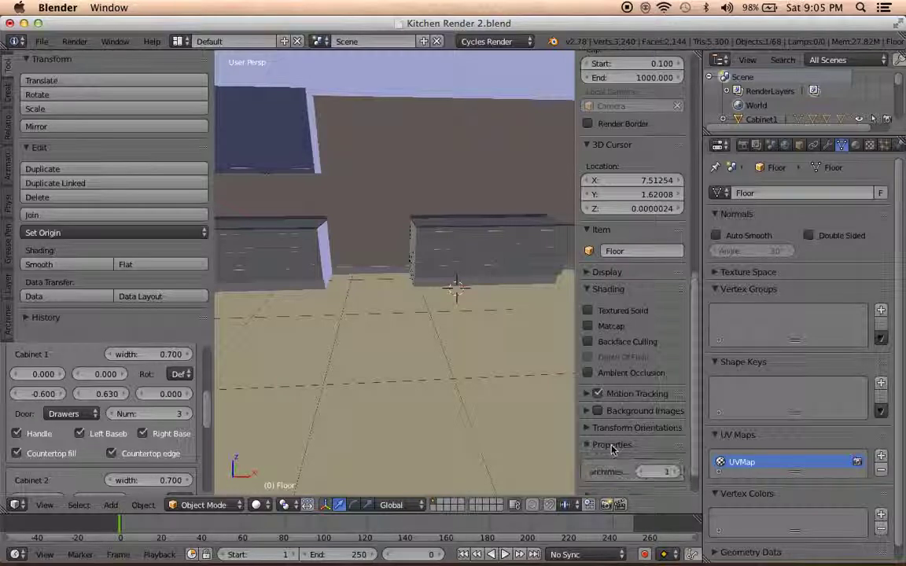
scroll(613, 449, down, 1)
click(613, 410)
click(629, 393)
click(629, 392)
click(629, 376)
click(629, 376)
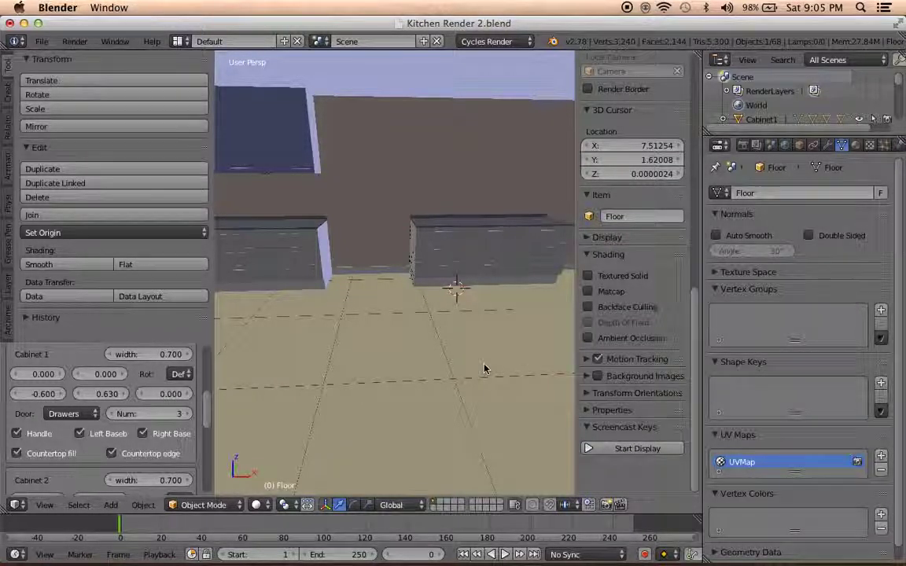
Select the Room and set its Wall 3 length to 5.470
right_click(454, 169)
scroll(629, 399, down, 3)
scroll(629, 400, down, 8)
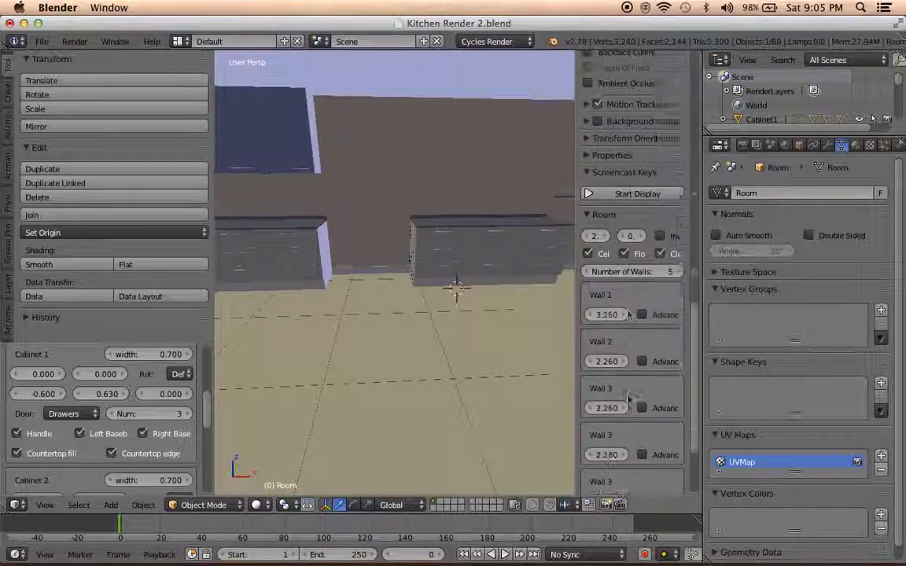
middle_drag(349, 342, 472, 357)
scroll(468, 364, down, 5)
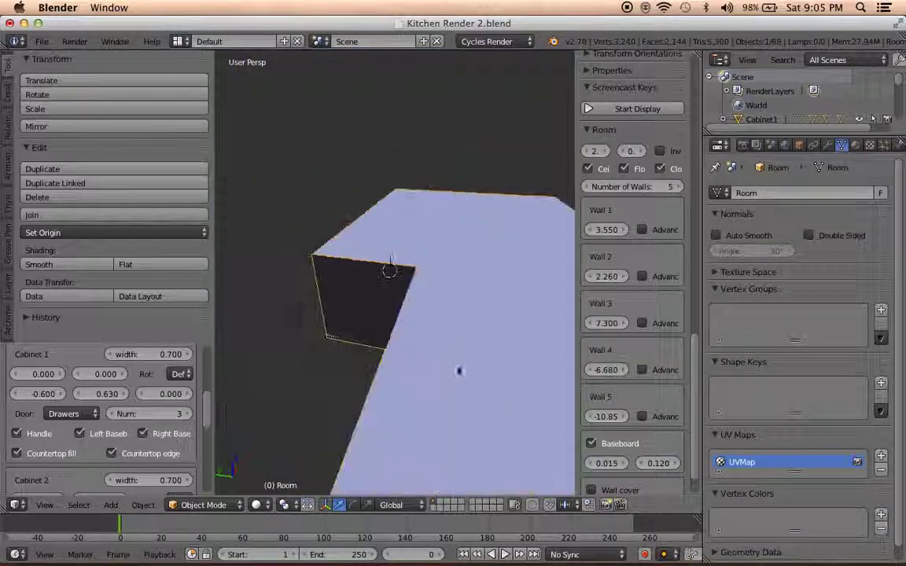
scroll(354, 256, up, 4)
scroll(386, 291, up, 3)
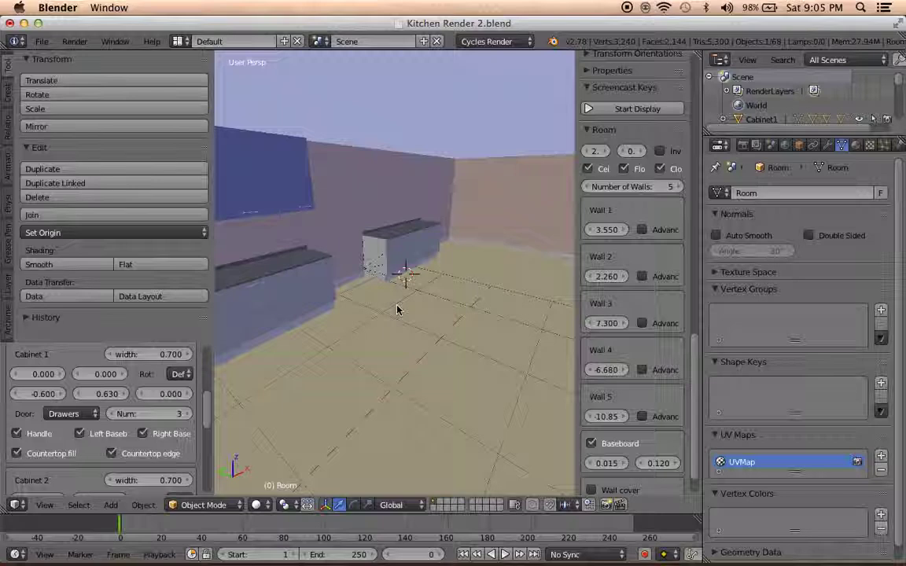
drag(608, 324, 608, 324)
Orbit around the room's back wall and cabinets to inspect the wall gaps
mouse_move(511, 322)
middle_down()
mouse_move(315, 311)
mouse_move(352, 314)
middle_up()
mouse_move(463, 308)
middle_down()
mouse_move(395, 338)
mouse_move(358, 230)
middle_up()
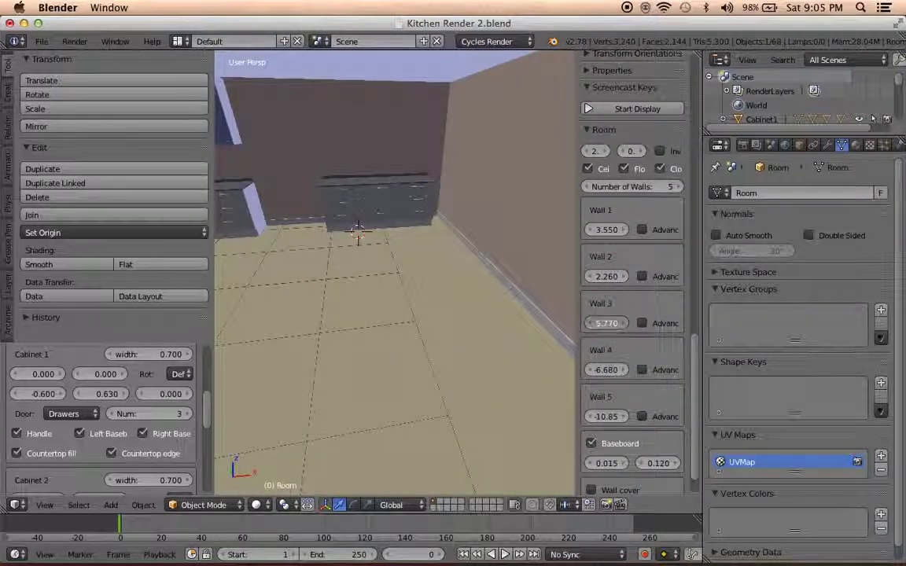
ctrl+scroll(610, 325, down, 2)
ctrl+scroll(609, 325, down, 1)
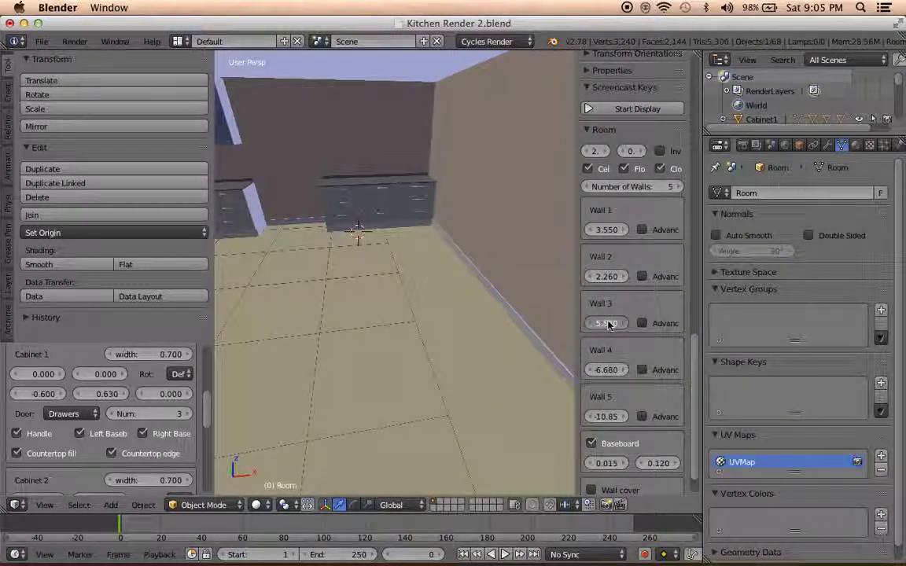
ctrl+scroll(609, 325, down, 1)
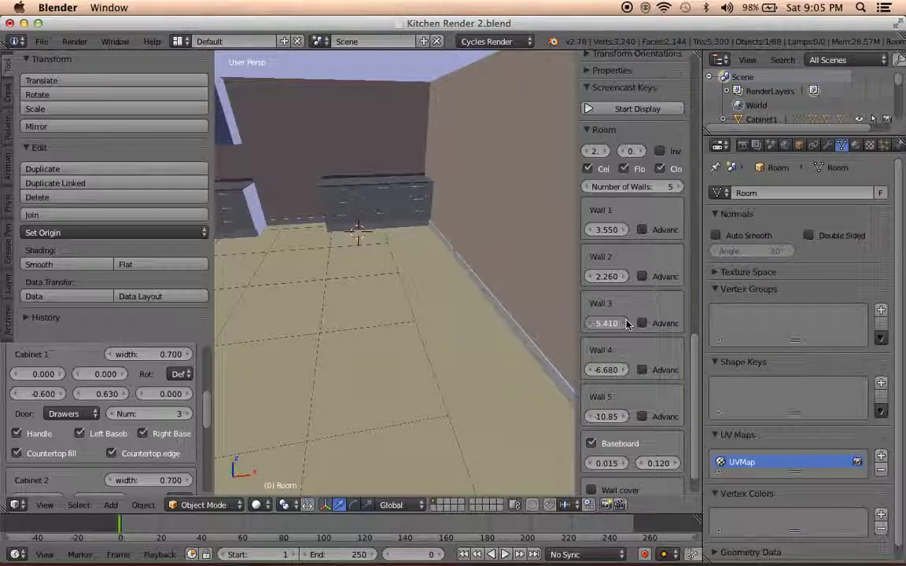
ctrl+scroll(627, 325, up, 3)
mouse_move(522, 288)
middle_down()
mouse_move(395, 295)
mouse_move(460, 307)
middle_up()
scroll(432, 313, up, 2)
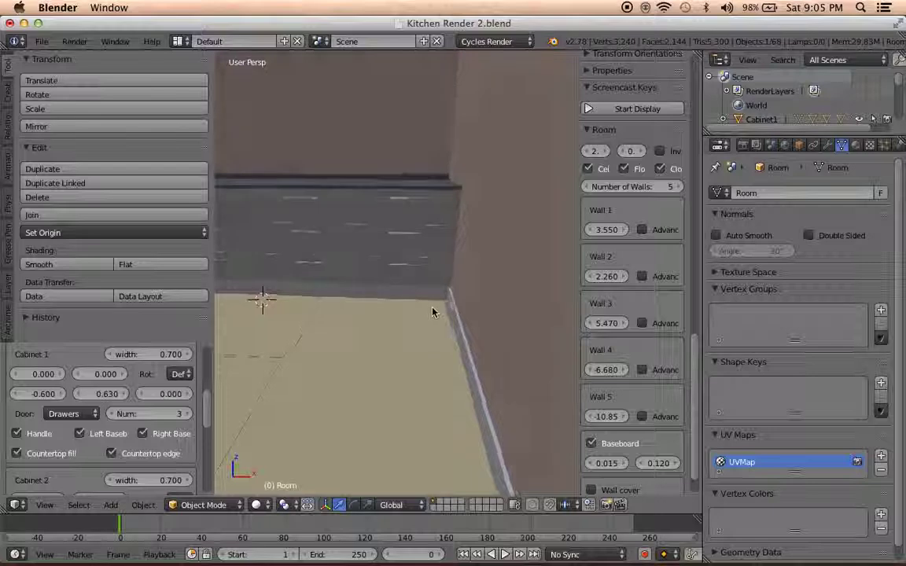
mouse_move(520, 369)
middle_down()
mouse_move(547, 359)
mouse_move(278, 369)
mouse_move(403, 344)
mouse_move(410, 330)
mouse_move(379, 299)
mouse_move(403, 340)
mouse_move(398, 315)
mouse_move(395, 330)
mouse_move(435, 344)
mouse_move(375, 329)
mouse_move(376, 350)
middle_up()
Check the isolated room in orthographic side and front views, then view through the camera
key(KP_Divide)
middle_drag(306, 311, 390, 370)
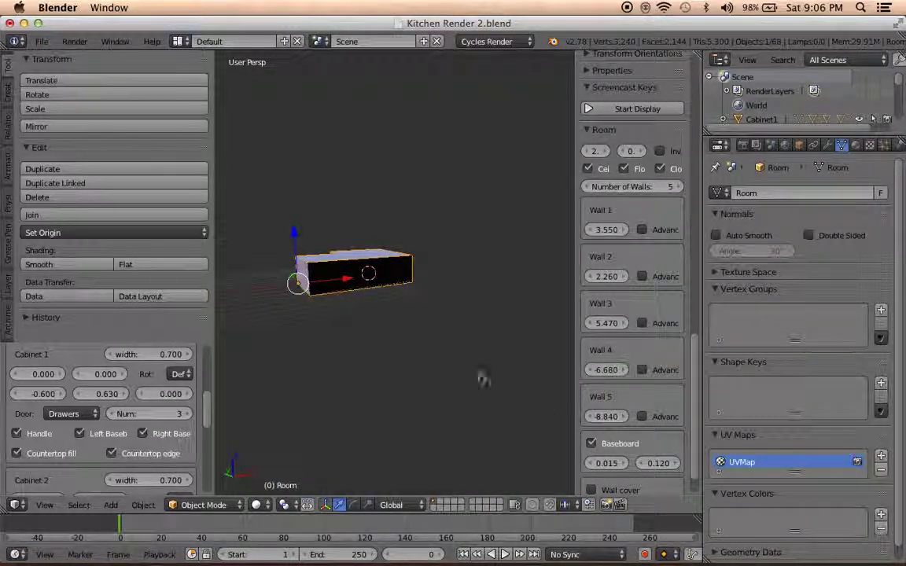
key(KP_5)
key(KP_3)
middle_drag(444, 369, 375, 314)
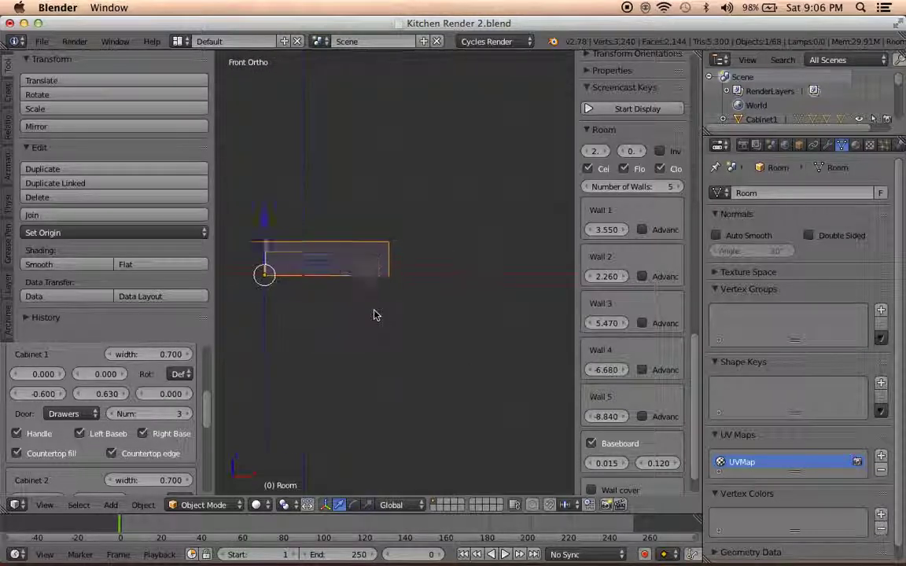
key(KP_1)
scroll(443, 422, up, 3)
scroll(442, 393, up, 2)
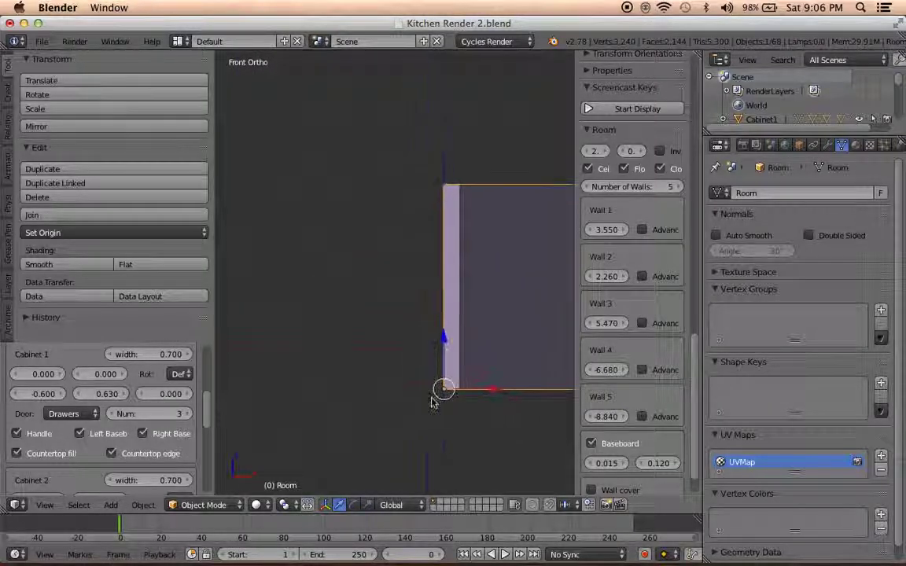
scroll(409, 350, up, 1)
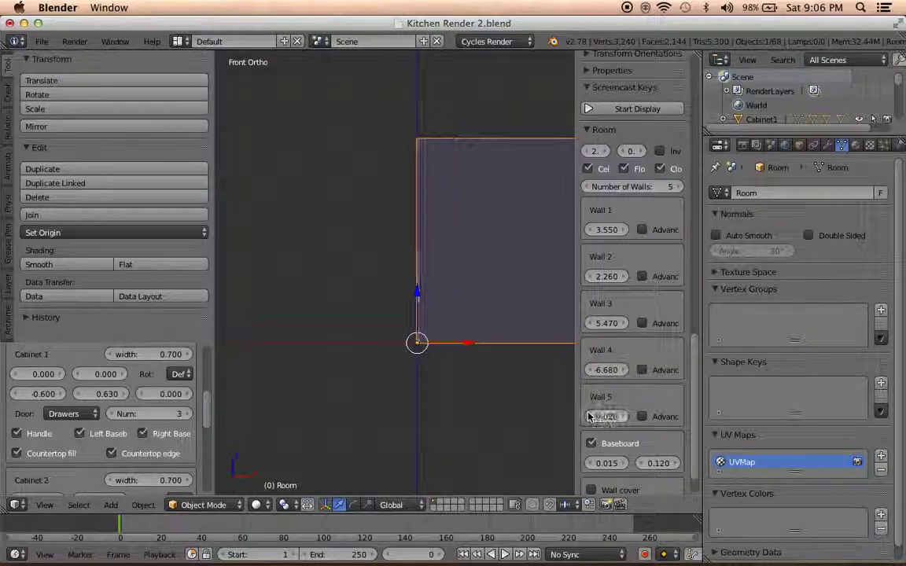
middle_drag(519, 393, 456, 370)
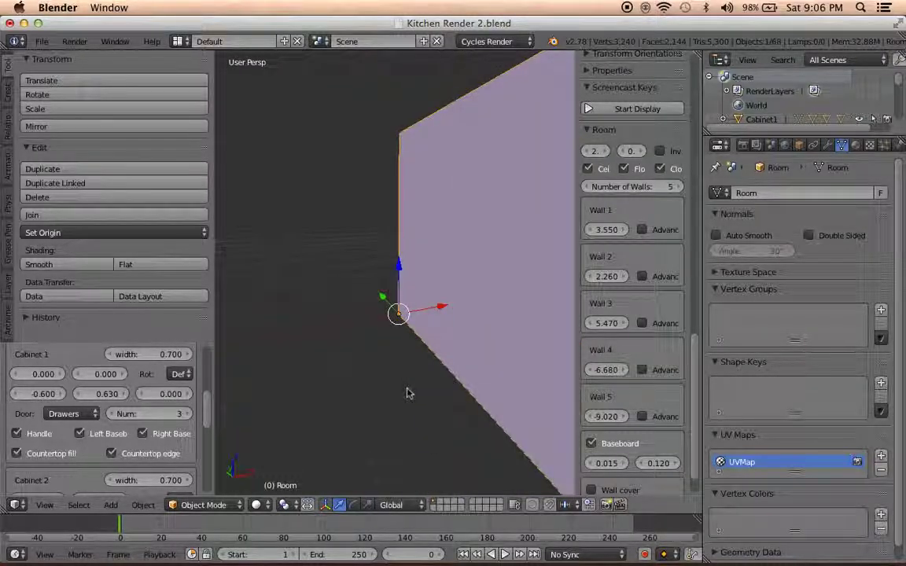
key(KP_Decimal)
key(KP_0)
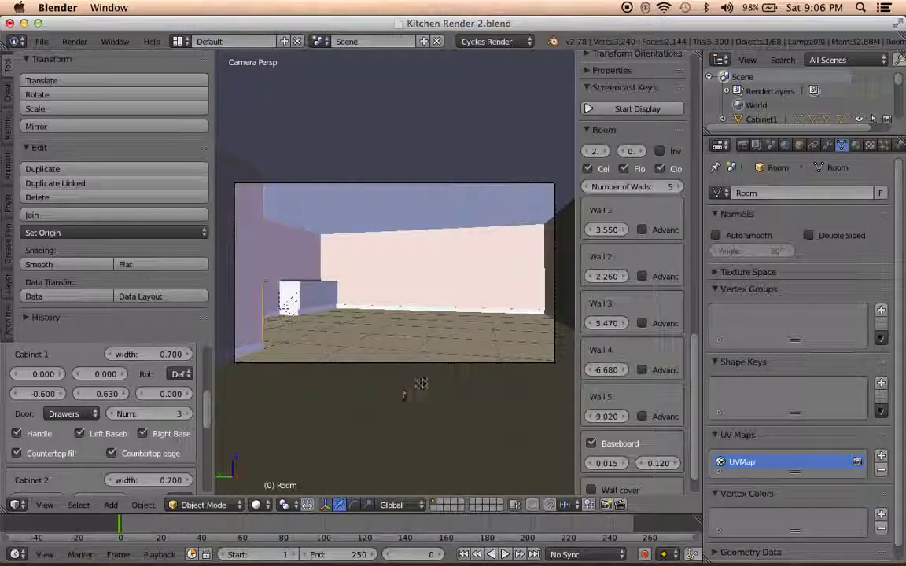
Re-aim the locked camera to frame the cabinet corner and the long white wall
scroll(621, 302, up, 5)
scroll(621, 302, up, 3)
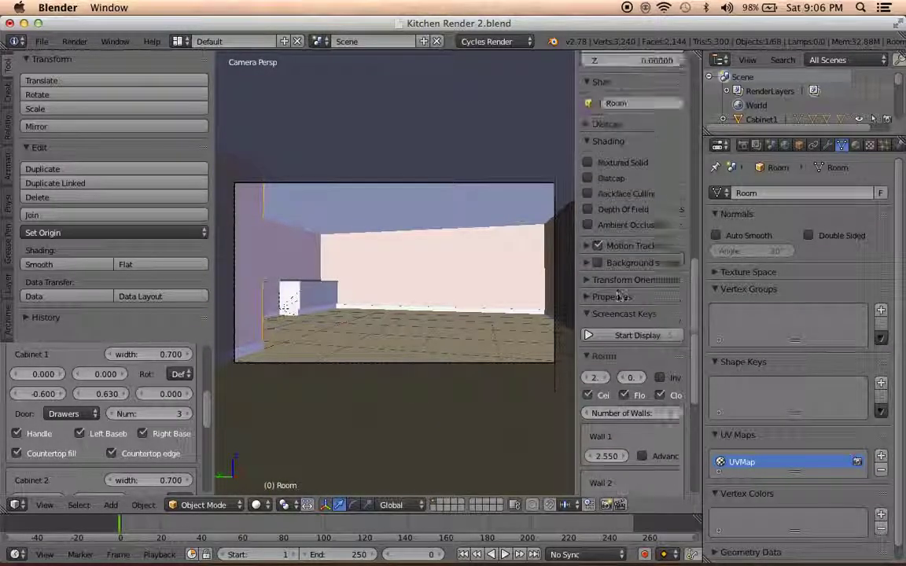
scroll(620, 260, down, 1)
scroll(619, 191, down, 6)
scroll(619, 303, down, 2)
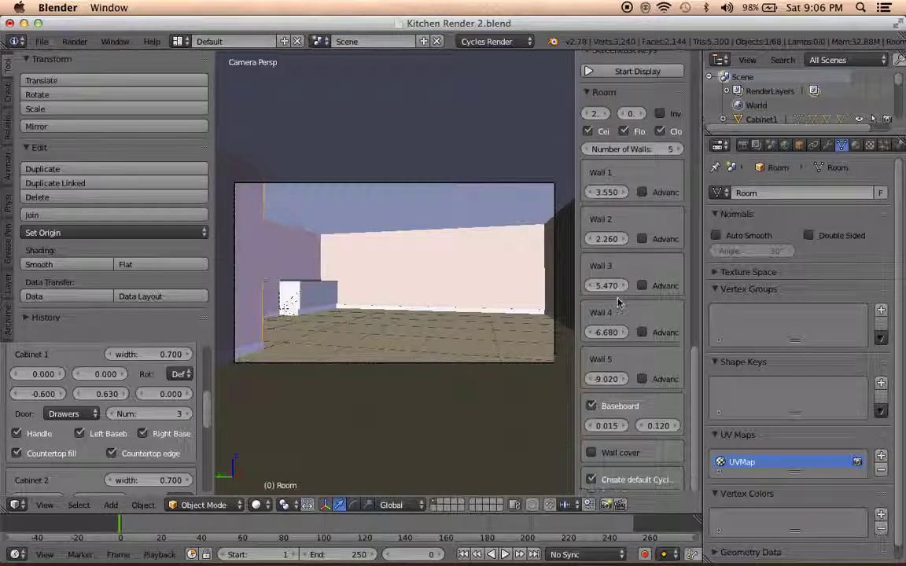
scroll(610, 387, up, 1)
scroll(607, 417, up, 1)
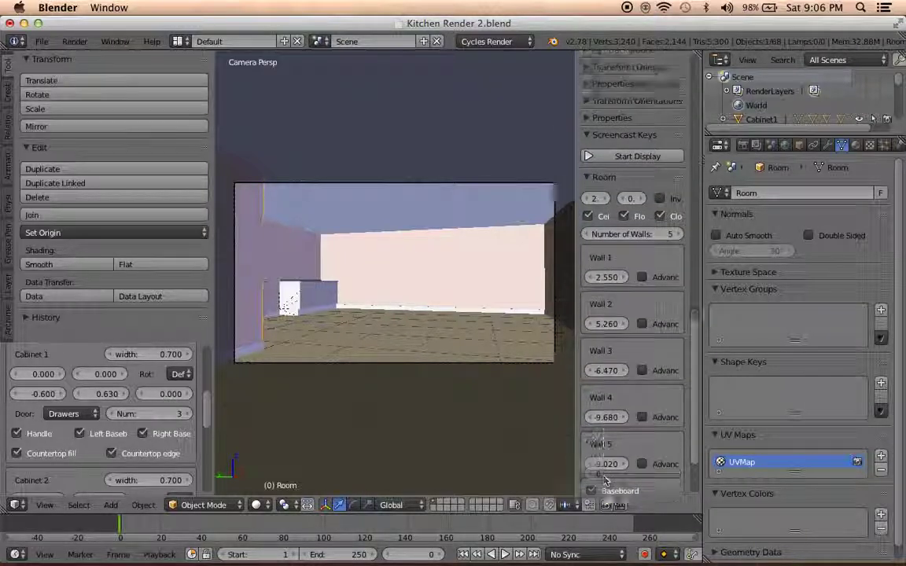
scroll(604, 453, up, 3)
scroll(604, 453, up, 4)
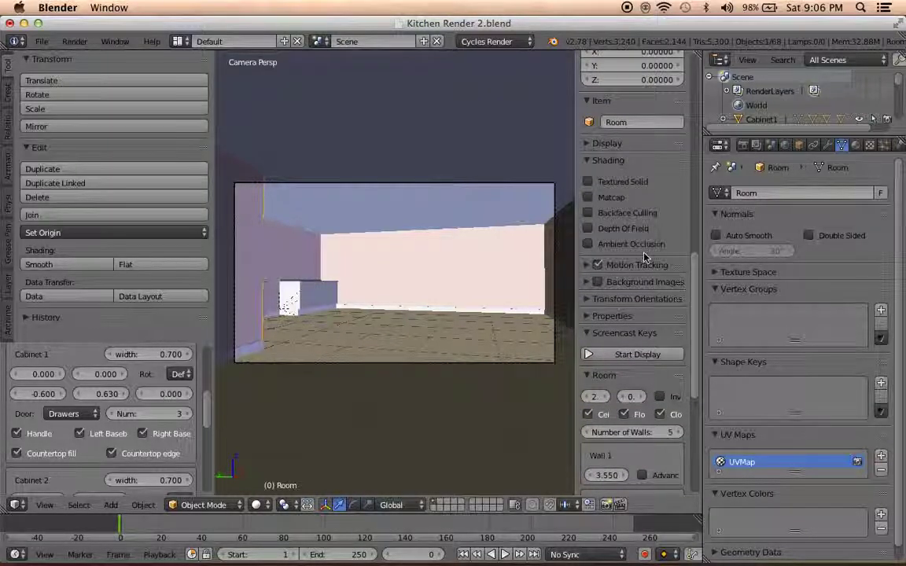
scroll(643, 258, up, 2)
scroll(640, 243, up, 3)
scroll(637, 228, up, 4)
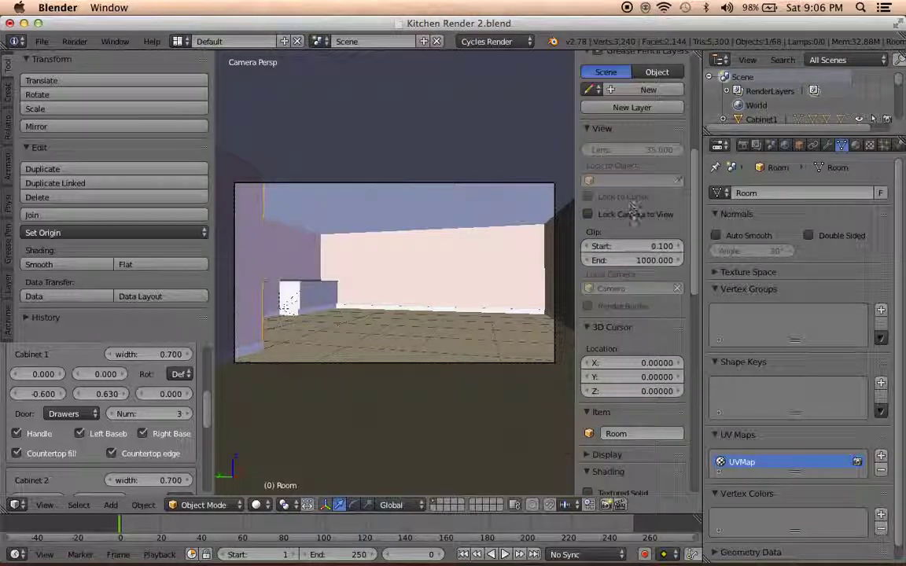
mouse_move(406, 239)
middle_down()
mouse_move(384, 239)
mouse_move(402, 257)
mouse_move(342, 252)
mouse_move(374, 267)
middle_up()
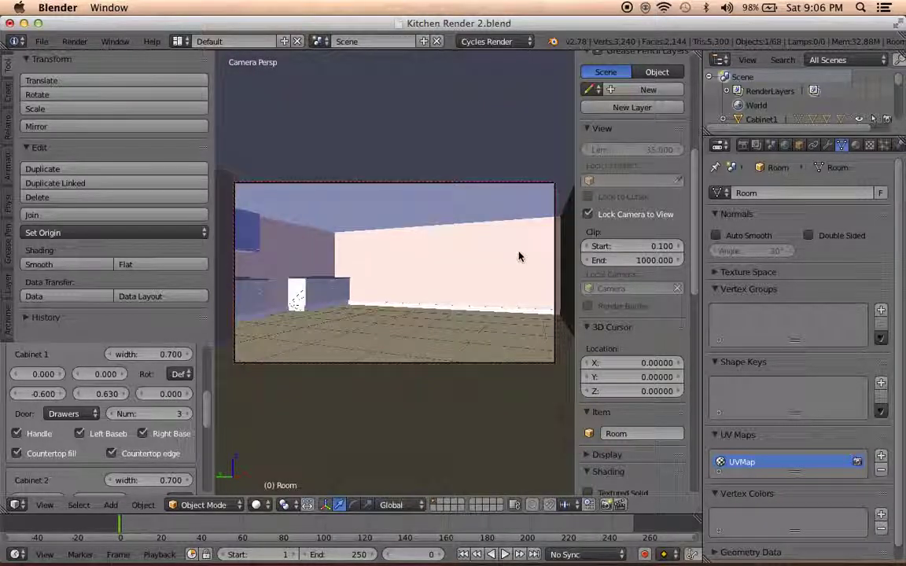
Hide the sidebar and toggle in and out of the camera view to check the framing
key(n)
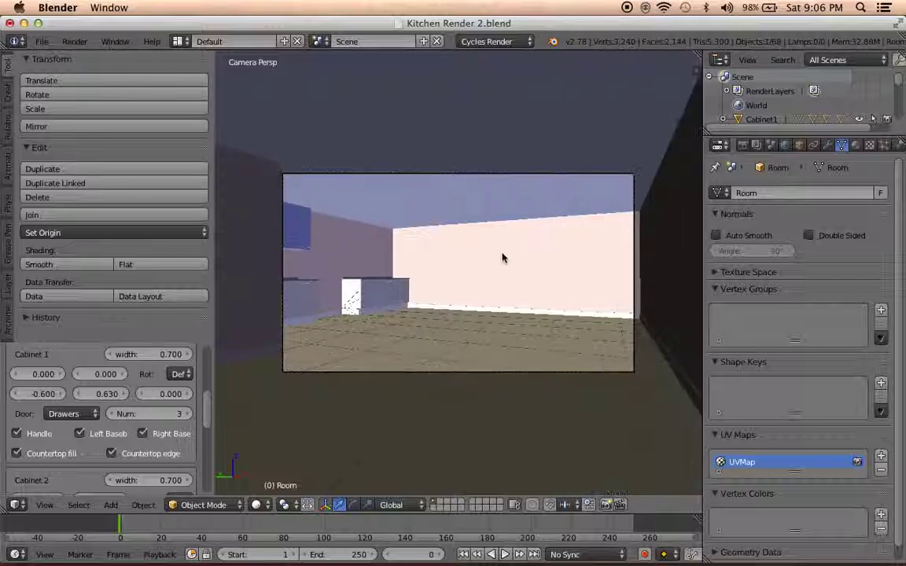
key(KP_0)
key(KP_0)
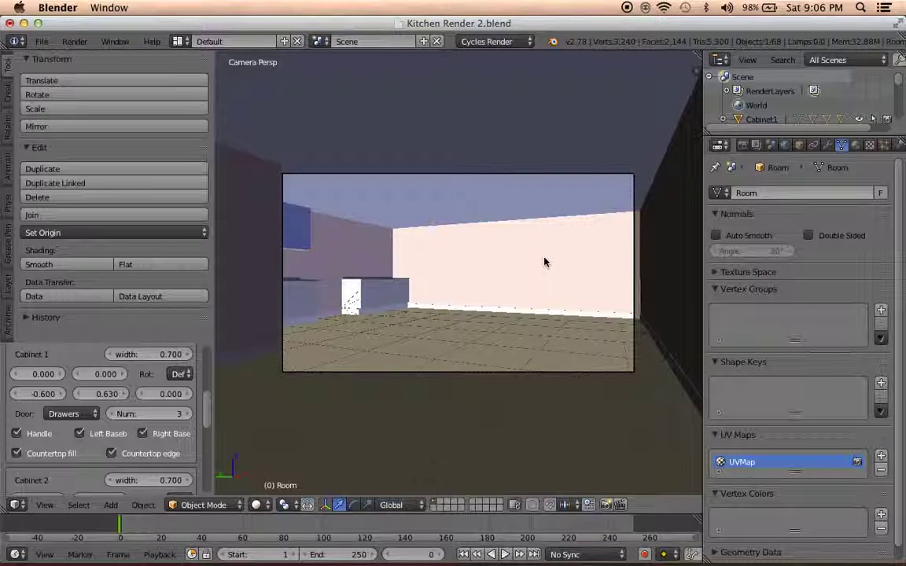
key(KP_0)
mouse_move(607, 291)
middle_down()
mouse_move(493, 384)
mouse_move(461, 356)
mouse_move(457, 337)
mouse_move(308, 309)
mouse_move(532, 403)
middle_up()
key(KP_0)
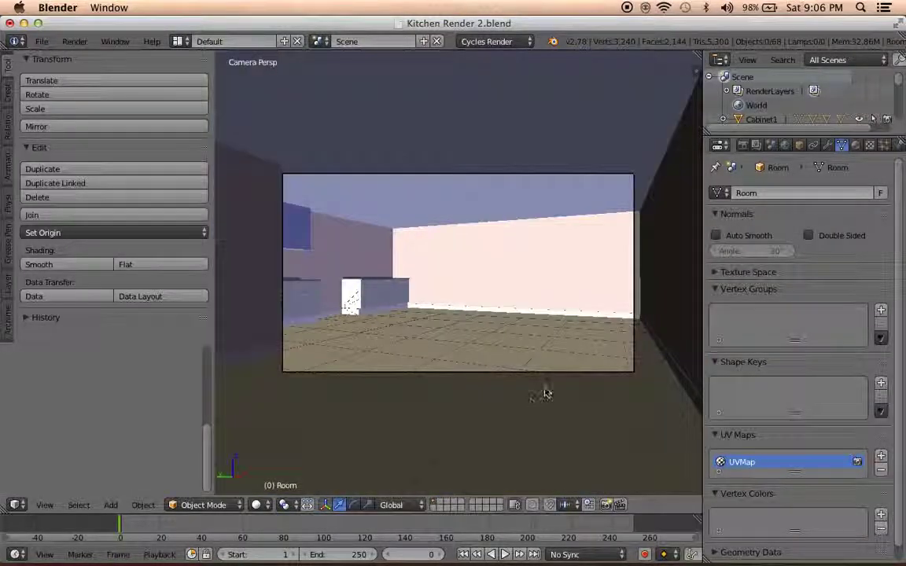
Fly through the room to face the back wall's cabinet run and bring up the Add menu
key(KP_0)
mouse_move(538, 390)
middle_down()
mouse_move(461, 408)
mouse_move(542, 386)
mouse_move(395, 376)
middle_up()
key(KP_0)
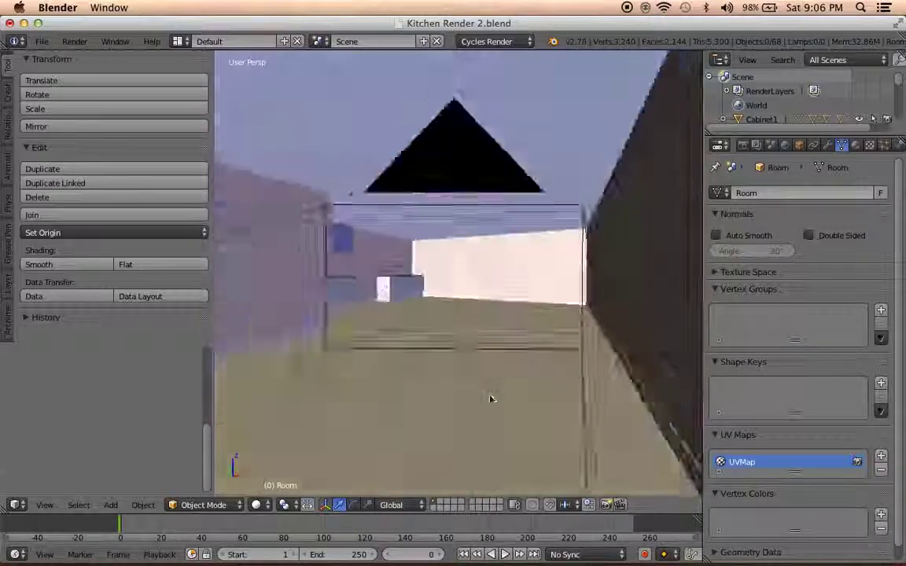
key(KP_0)
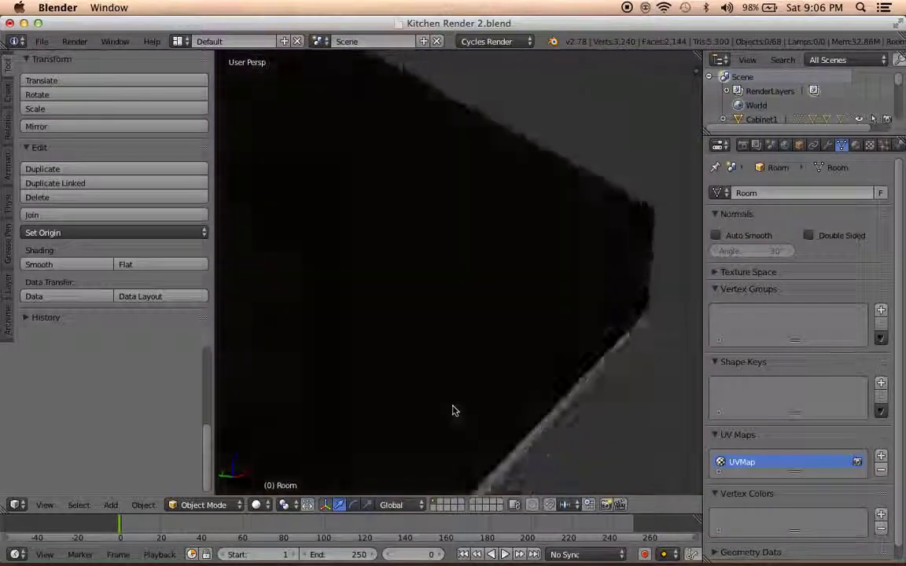
mouse_move(487, 401)
middle_down()
mouse_move(460, 400)
mouse_move(509, 396)
mouse_move(440, 385)
middle_up()
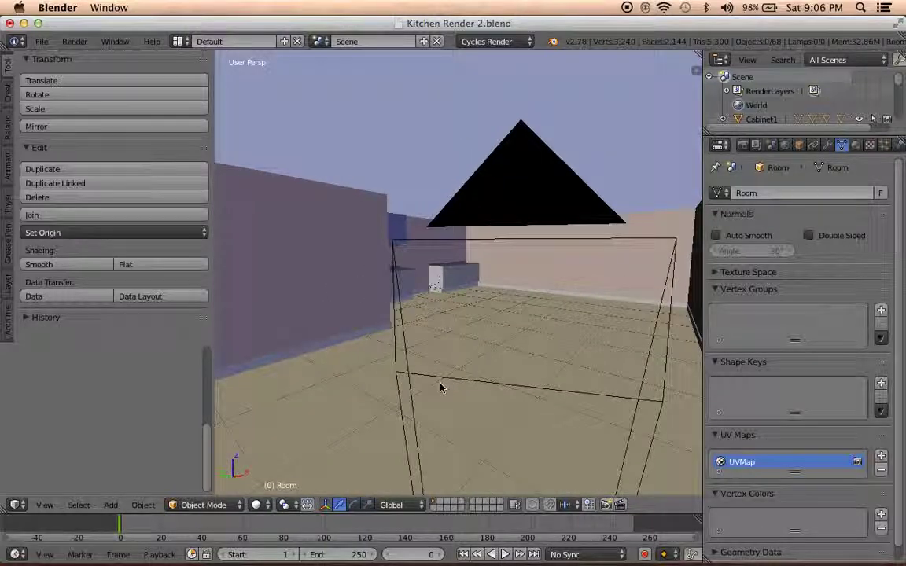
scroll(387, 342, up, 2)
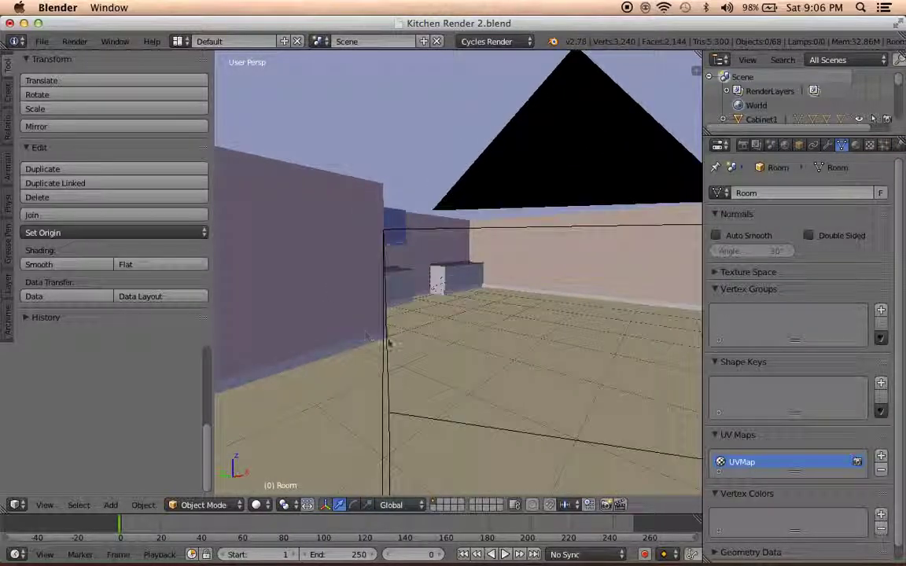
middle_drag(397, 350, 252, 313)
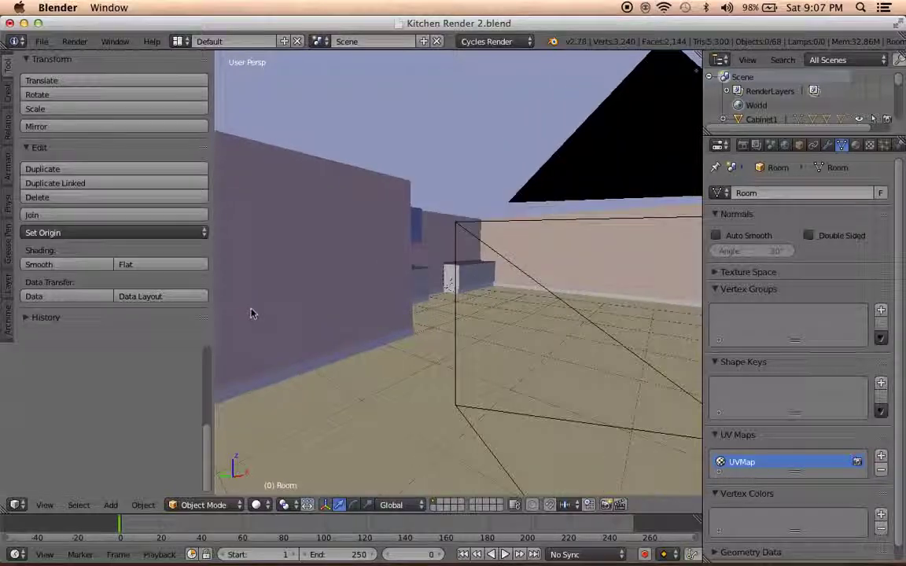
key(w)
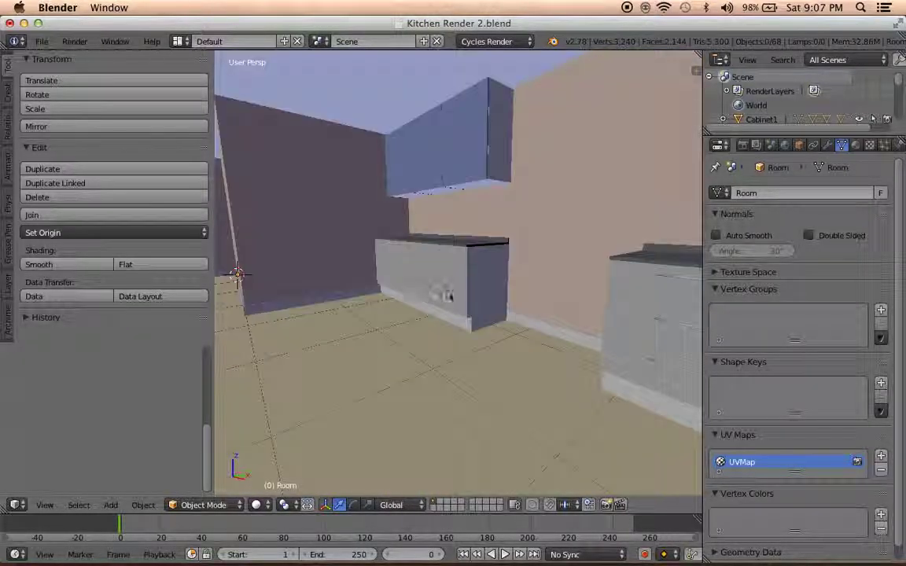
mouse_move(448, 299)
middle_down()
mouse_move(374, 273)
mouse_move(409, 299)
mouse_move(455, 165)
middle_up()
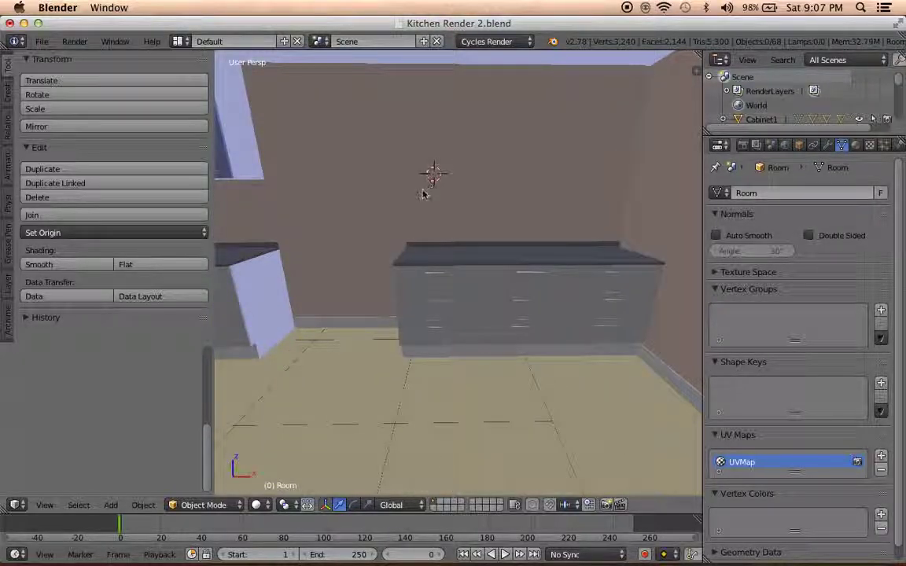
key(shift+a)
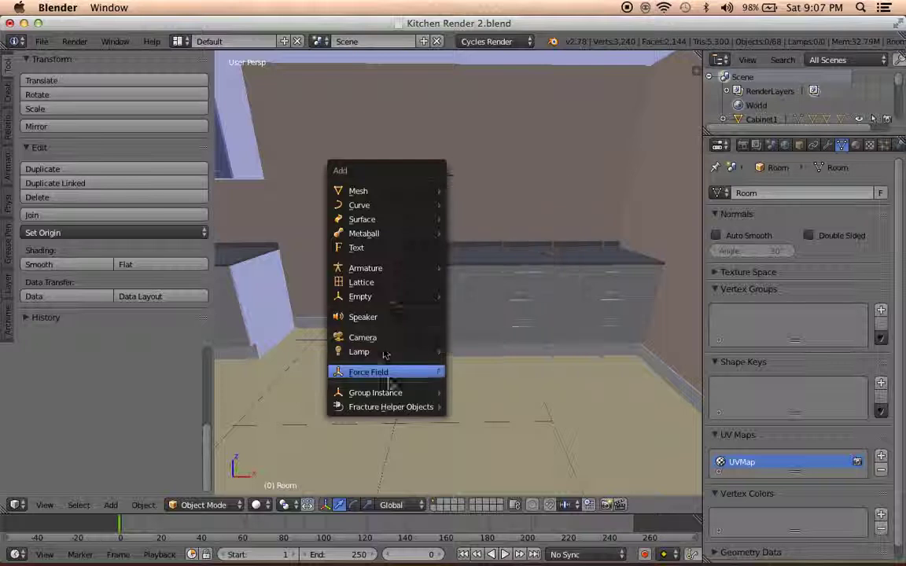
mouse_move(359, 191)
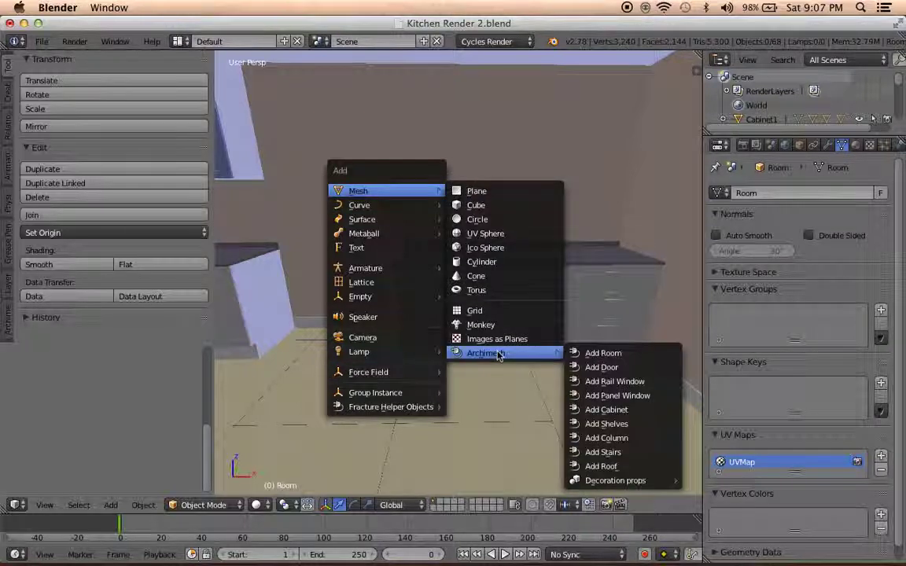
mouse_move(486, 353)
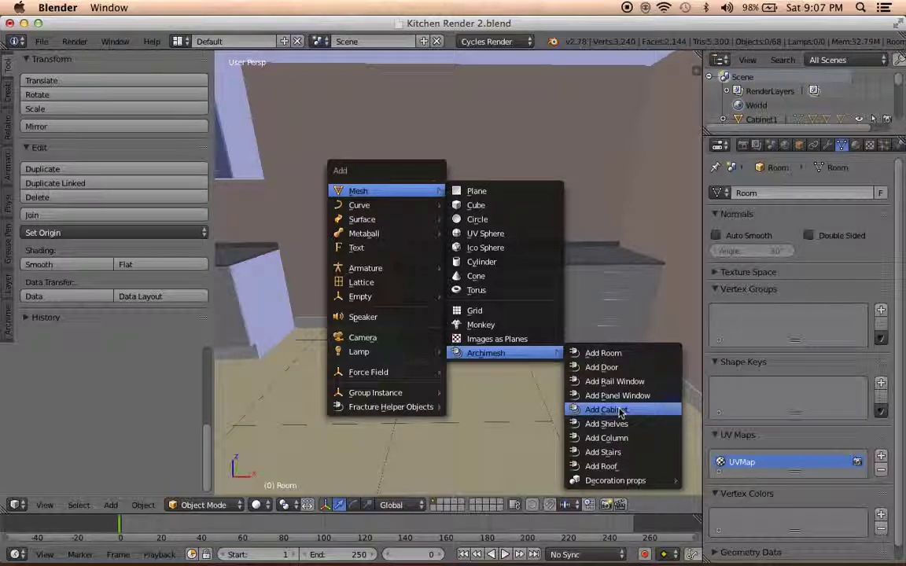
Add an Archimesh cabinet set and make it wall-mounted
click(621, 412)
middle_drag(622, 411, 578, 325)
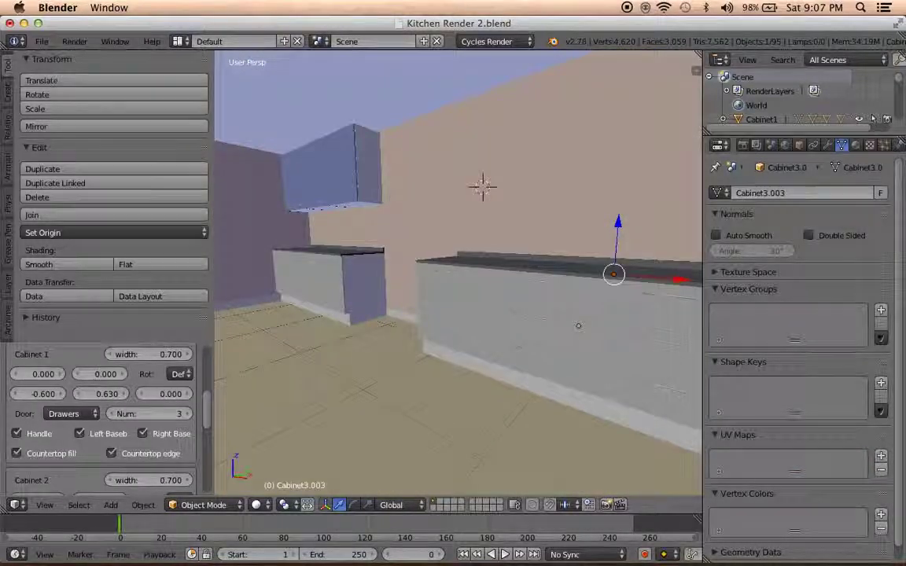
scroll(95, 393, up, 3)
scroll(95, 393, up, 2)
click(73, 378)
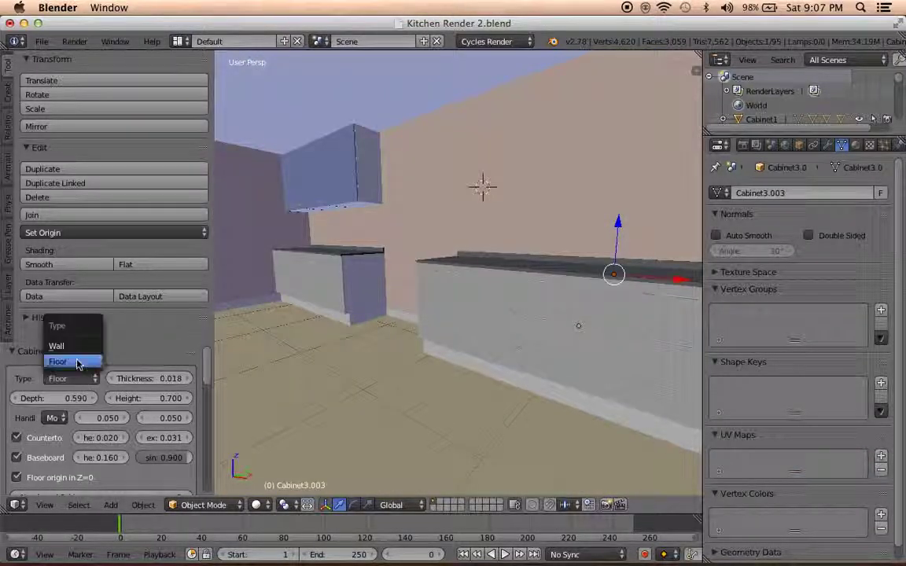
click(73, 347)
scroll(243, 257, up, 5)
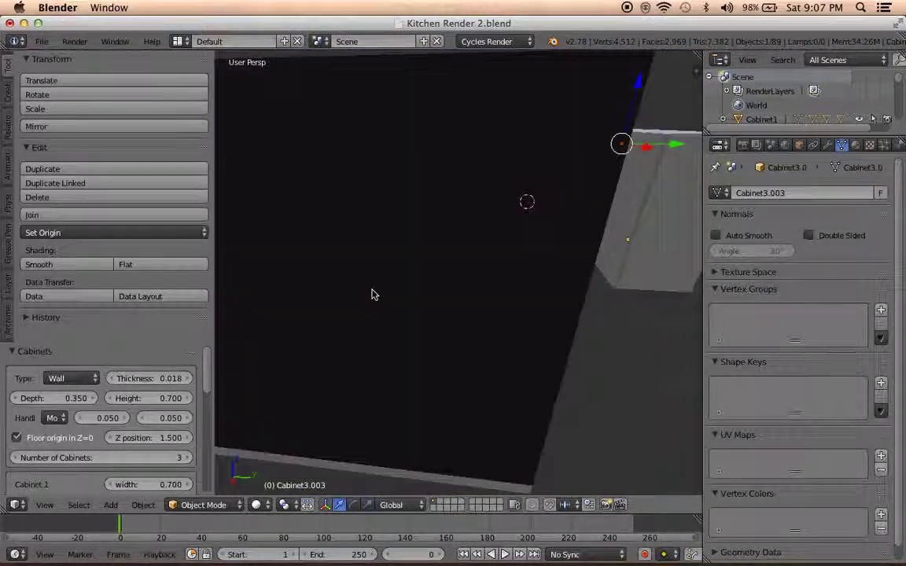
middle_drag(373, 293, 205, 378)
scroll(188, 385, down, 5)
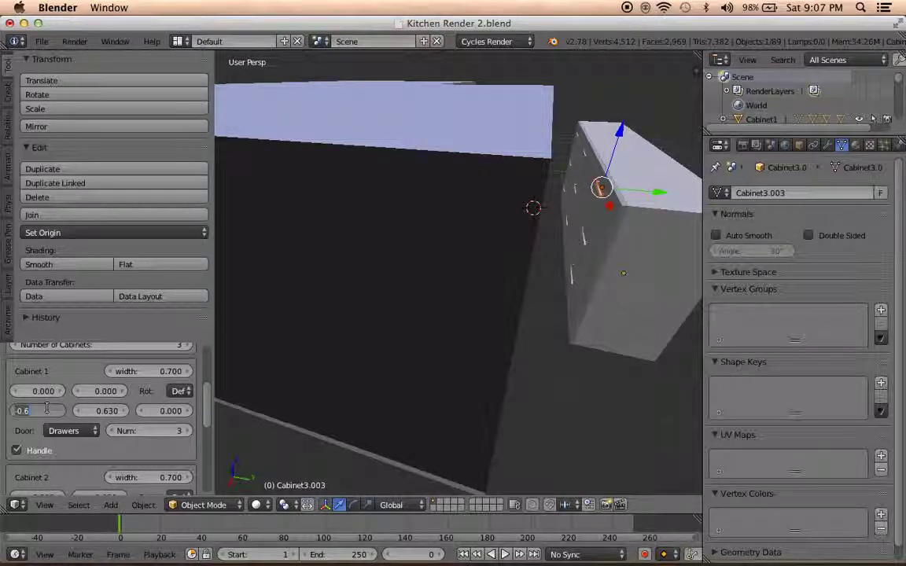
Set Cabinet 1's offset, trying 0.600 and then -0.630
key(Return)
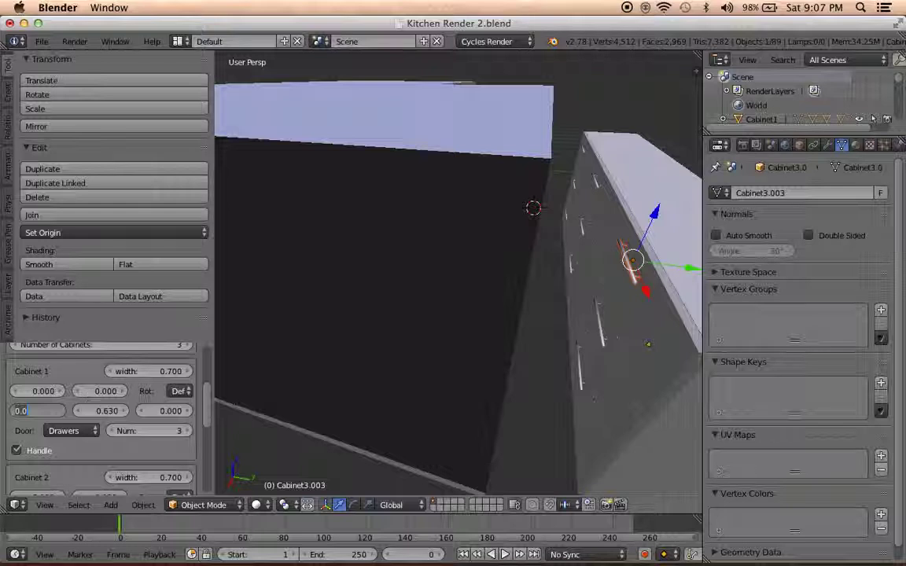
text(0.6)
key(Return)
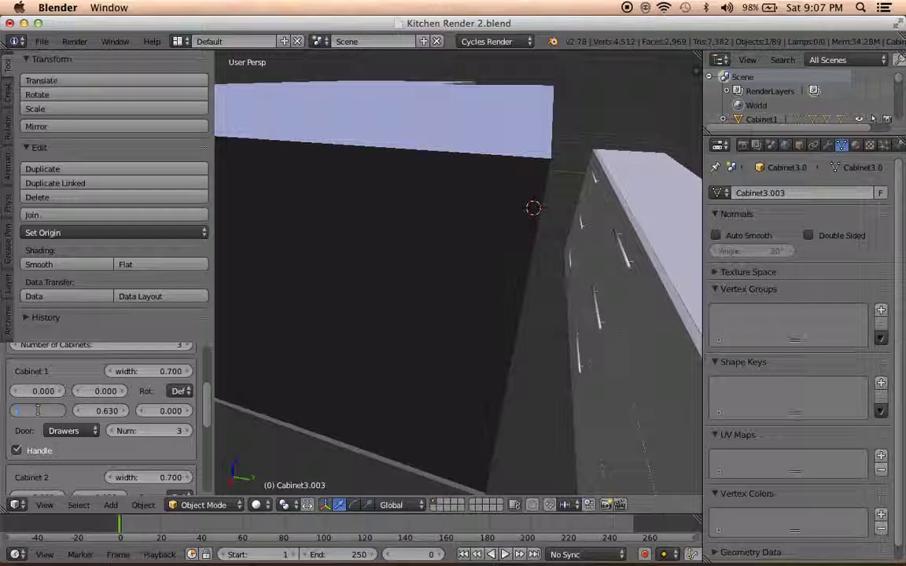
key(Return)
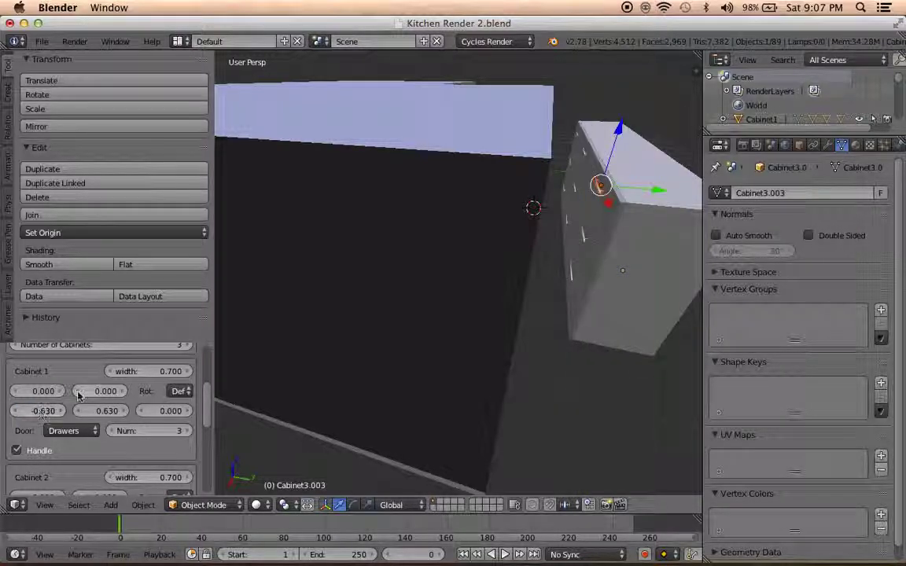
middle_drag(357, 313, 484, 293)
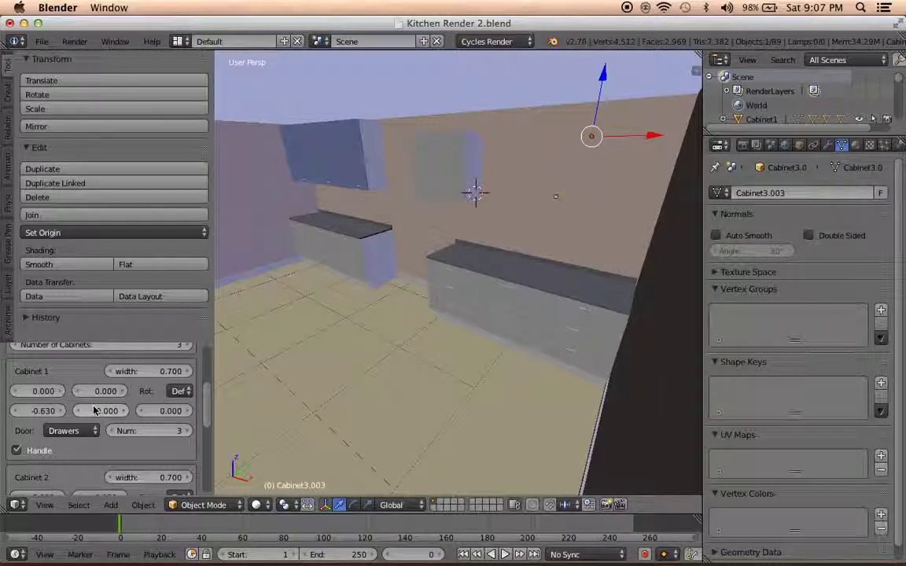
scroll(93, 411, down, 2)
scroll(96, 418, down, 1)
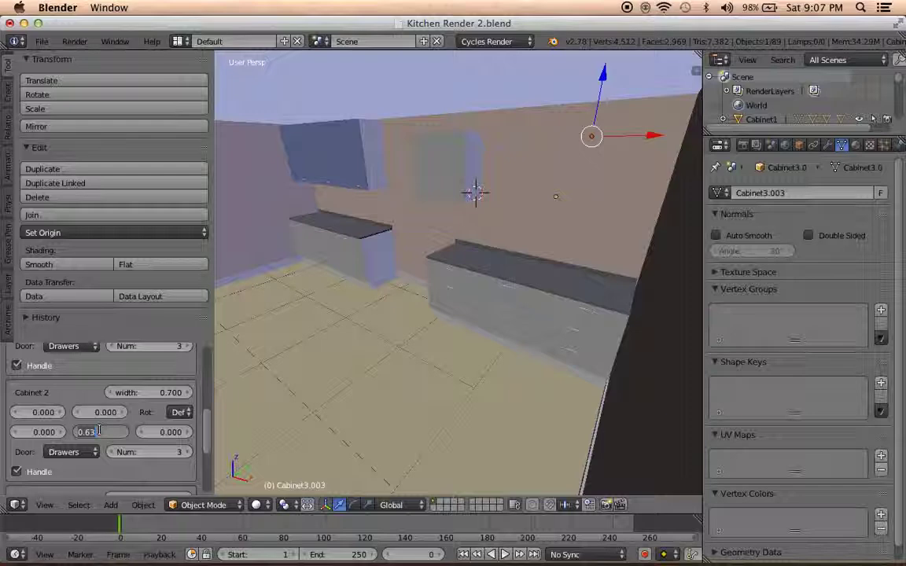
scroll(101, 432, down, 2)
scroll(97, 455, down, 1)
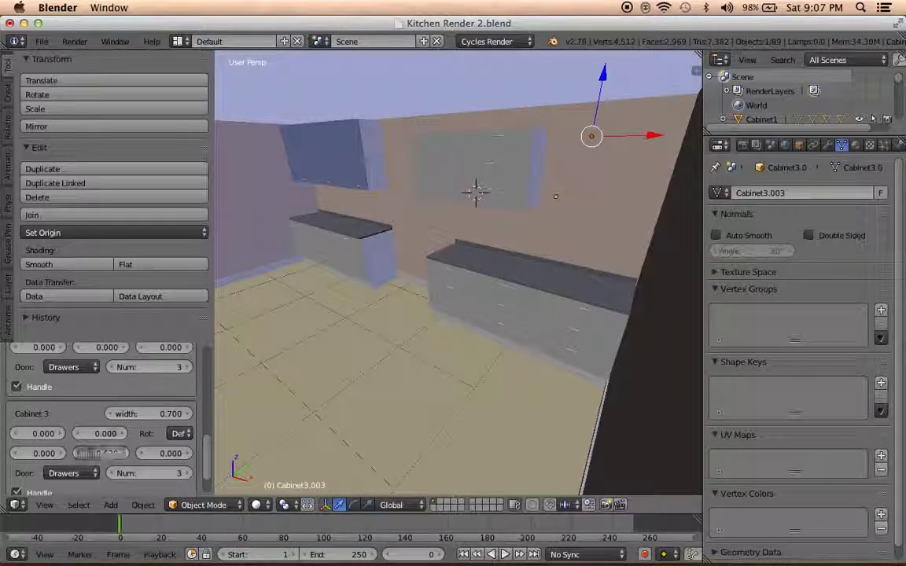
Give the first wall cabinet unit a Single R door
middle_drag(397, 295, 330, 299)
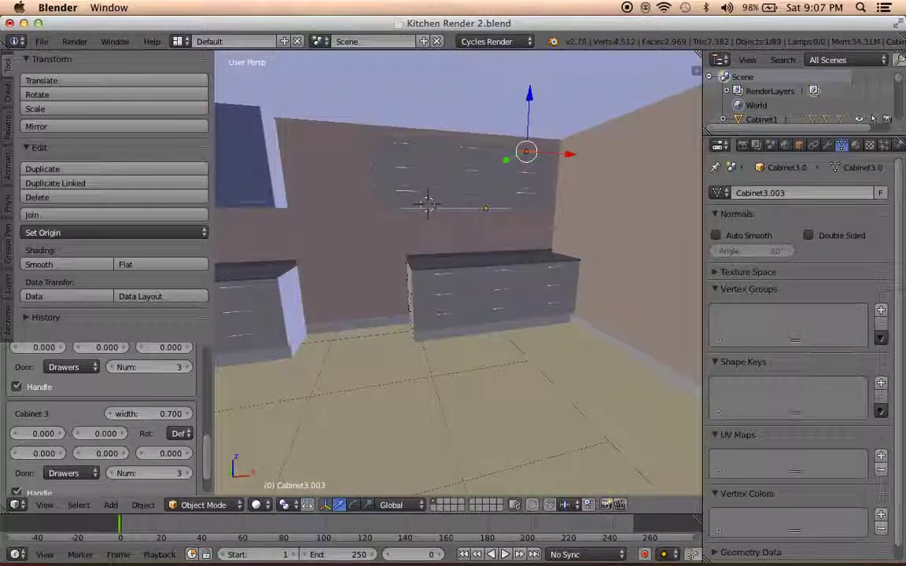
scroll(111, 417, up, 3)
scroll(111, 417, up, 2)
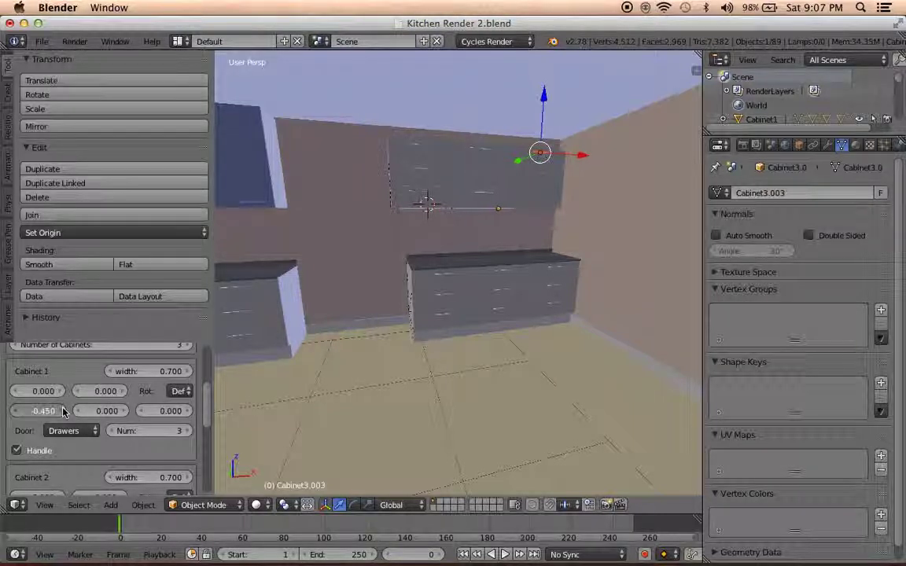
middle_drag(368, 372, 350, 366)
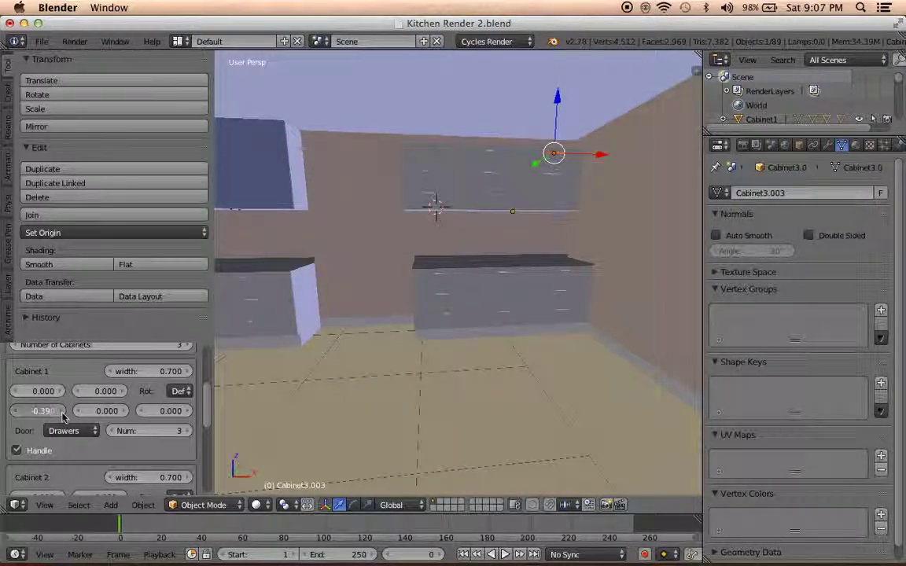
mouse_move(443, 348)
middle_down()
mouse_move(479, 315)
mouse_move(437, 376)
mouse_move(304, 359)
mouse_move(236, 366)
middle_up()
scroll(76, 374, up, 2)
scroll(76, 374, up, 3)
scroll(71, 441, down, 4)
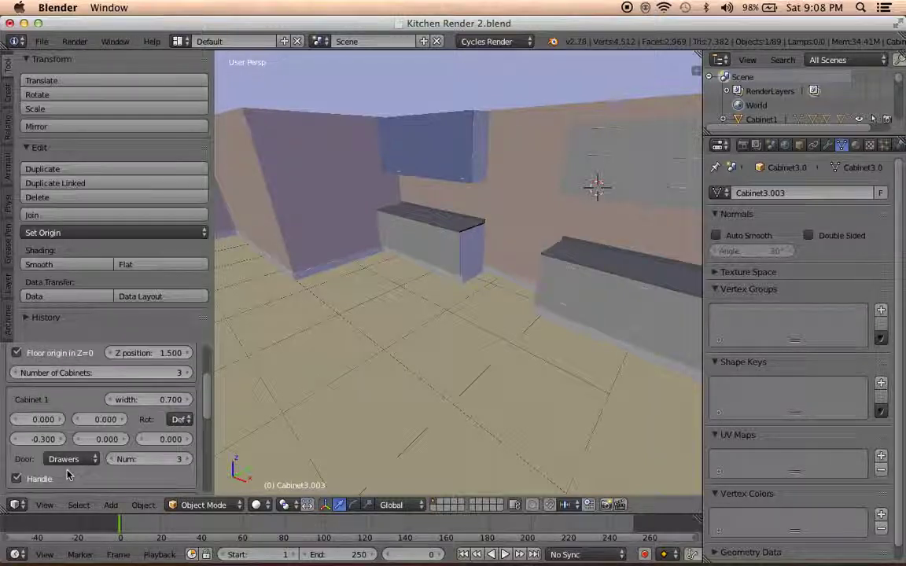
click(67, 460)
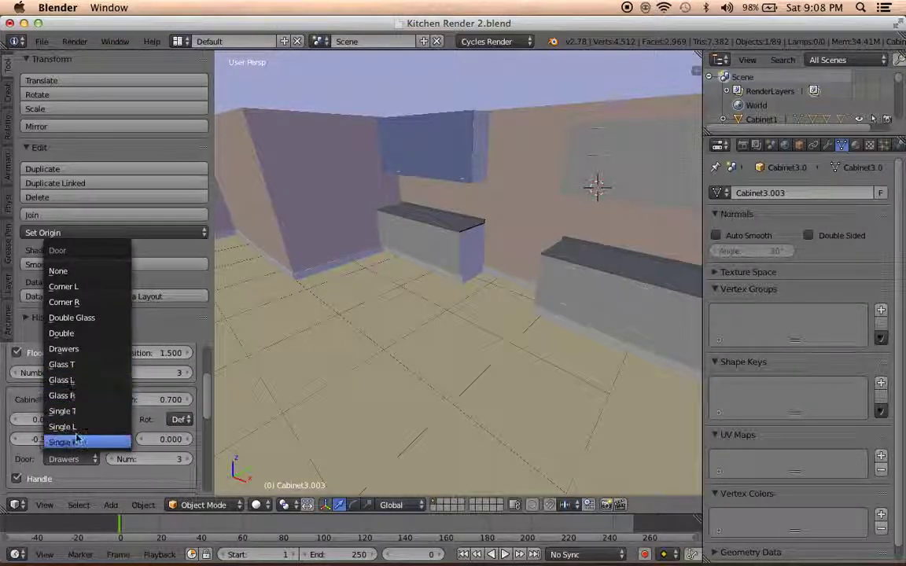
click(79, 443)
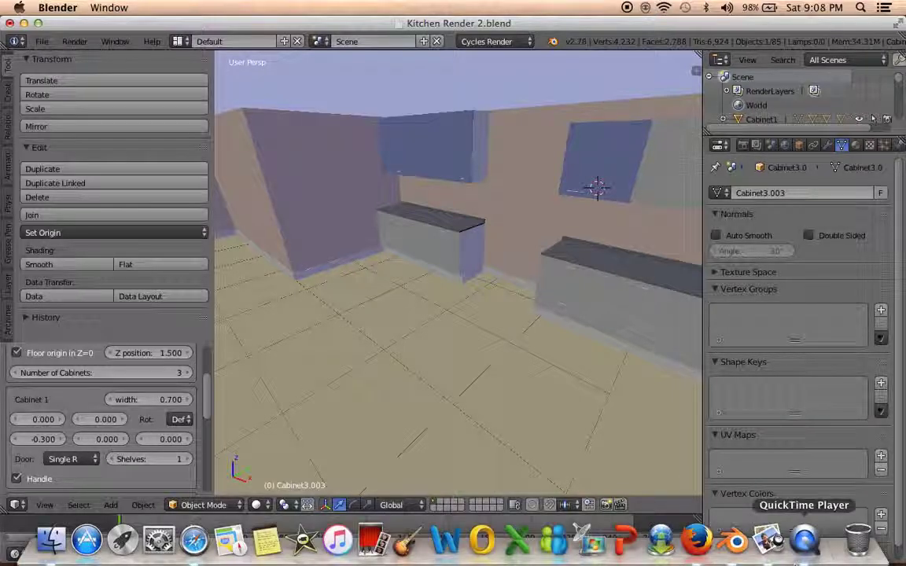
Compare against the kitchen reference photo and revert the unit's door to drawers
mouse_move(804, 560)
click(771, 547)
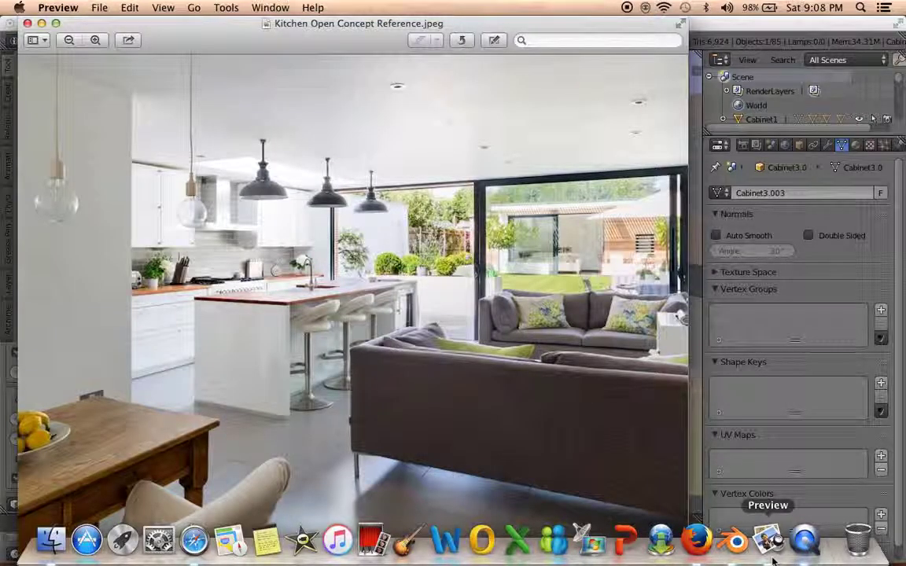
click(735, 541)
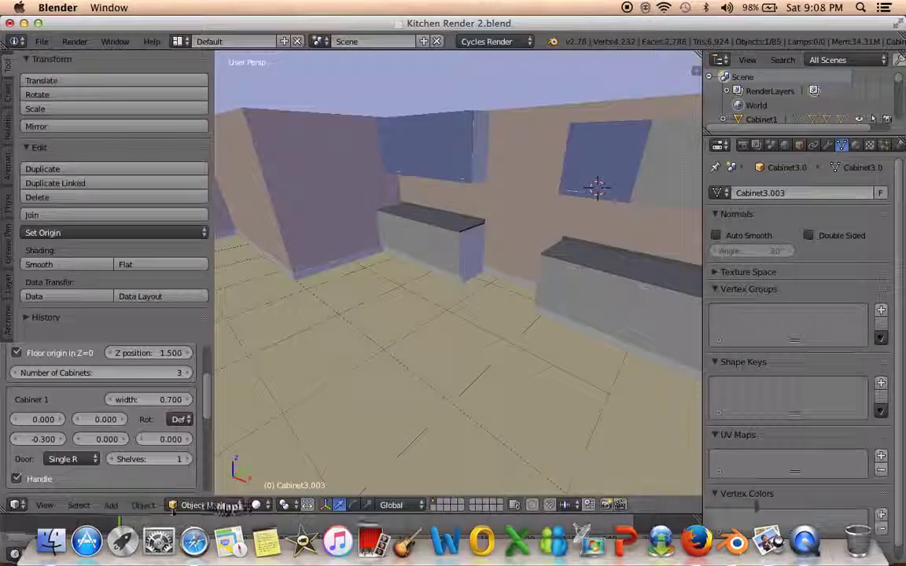
click(71, 459)
click(63, 349)
Give another wall cabinet unit a Single L door
scroll(92, 425, down, 2)
scroll(93, 432, down, 2)
scroll(93, 446, down, 2)
scroll(88, 445, down, 1)
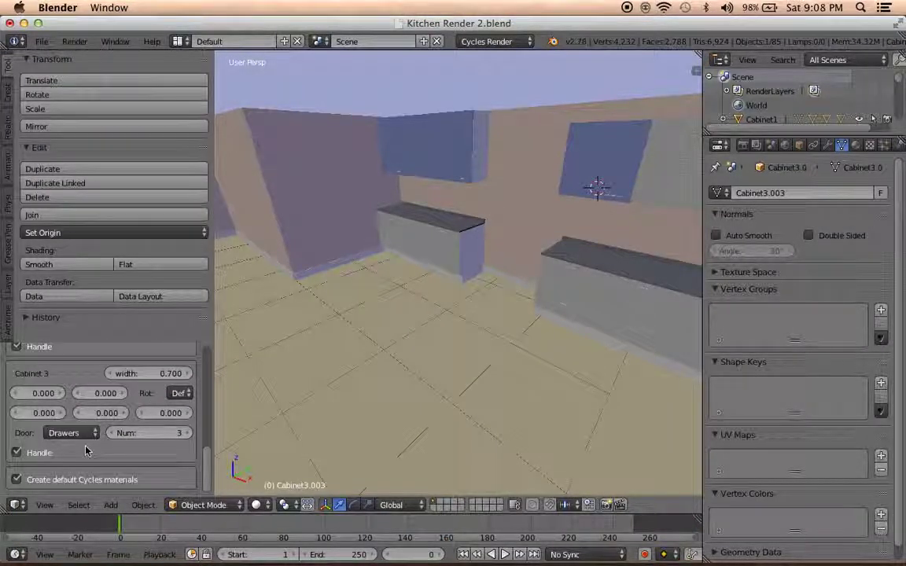
scroll(88, 449, down, 1)
scroll(85, 453, up, 1)
scroll(84, 456, down, 3)
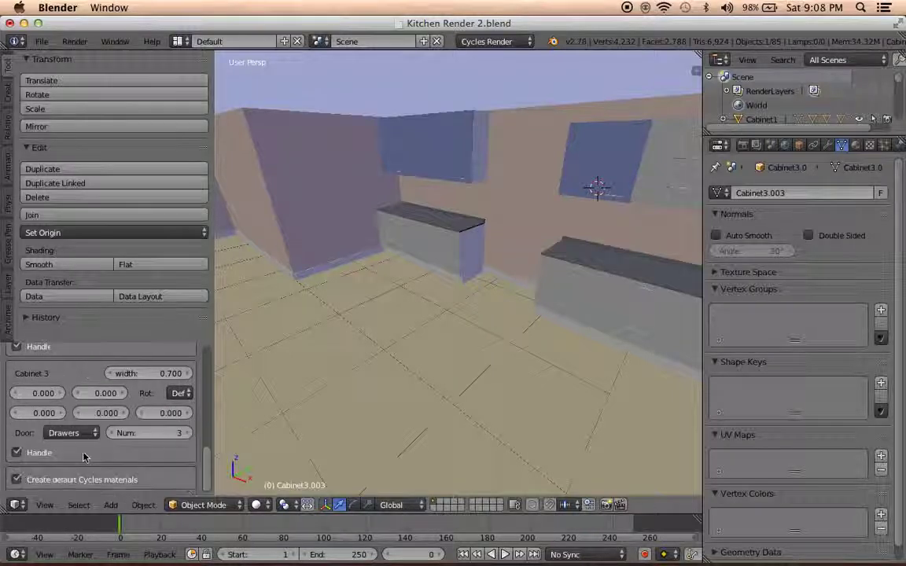
click(64, 433)
click(63, 398)
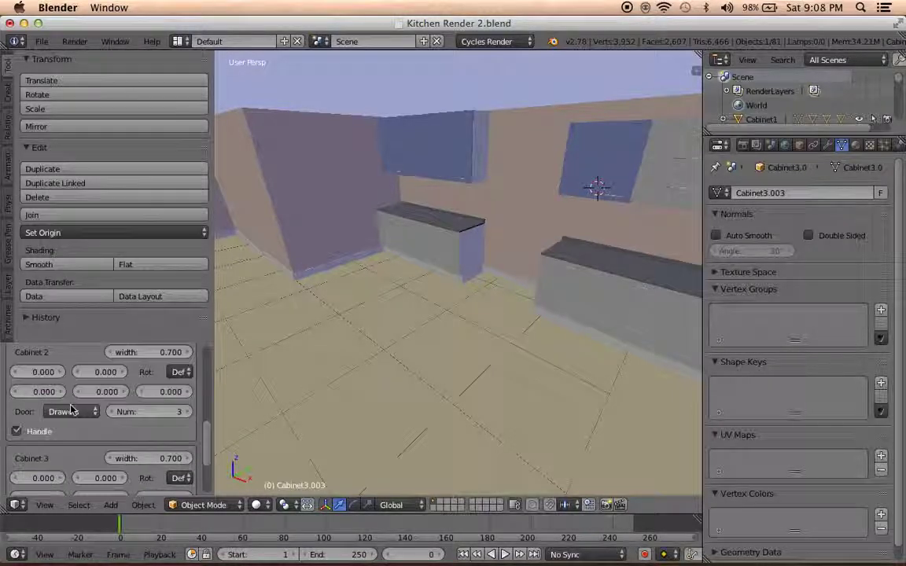
click(68, 412)
click(63, 379)
Raise the wall cabinets to 0.880 height and view the scene through the camera
mouse_move(289, 354)
middle_down()
mouse_move(376, 346)
mouse_move(289, 337)
mouse_move(440, 299)
mouse_move(315, 299)
mouse_move(316, 318)
mouse_move(348, 261)
mouse_move(290, 258)
mouse_move(414, 271)
mouse_move(236, 353)
middle_up()
scroll(102, 393, up, 3)
scroll(103, 393, up, 3)
scroll(102, 393, up, 2)
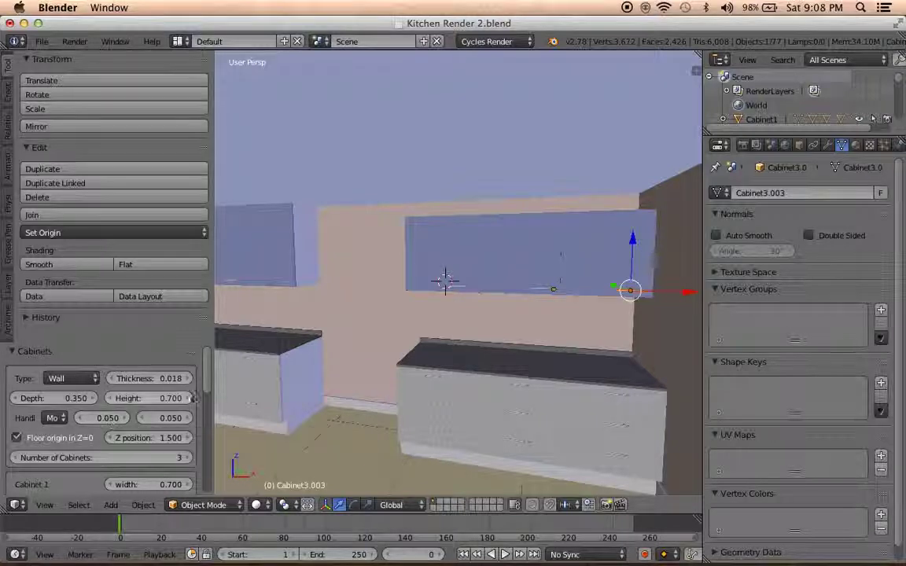
drag(191, 401, 197, 399)
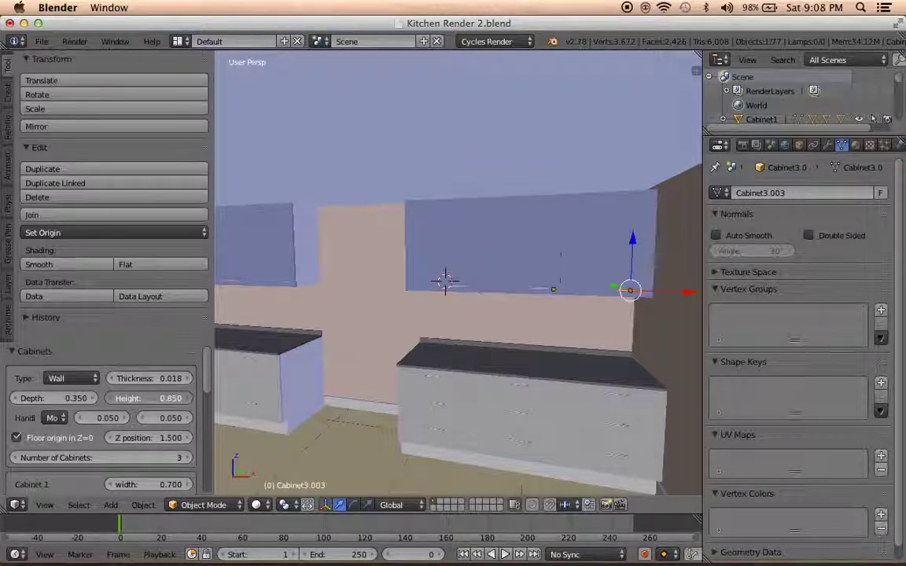
scroll(340, 315, up, 3)
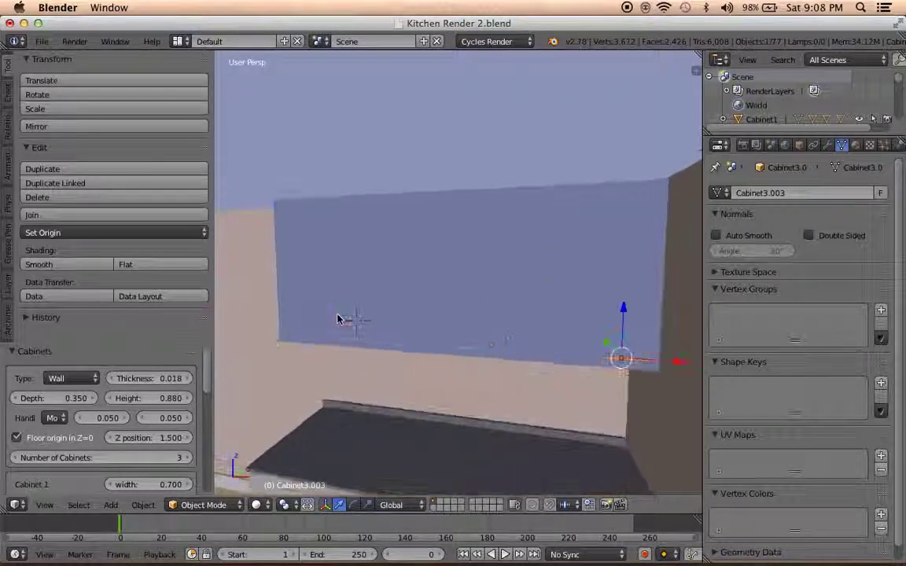
mouse_move(339, 318)
middle_down()
mouse_move(289, 336)
mouse_move(438, 322)
middle_up()
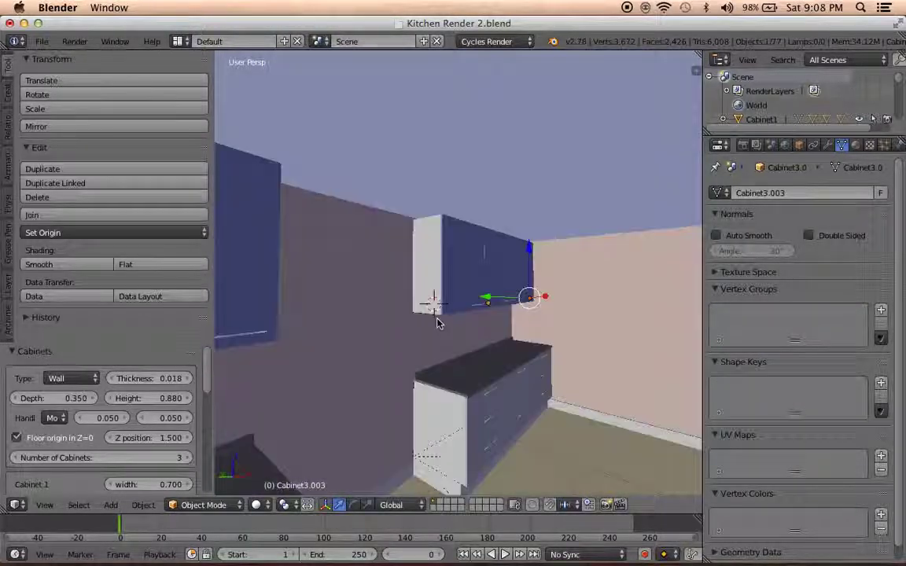
scroll(432, 321, down, 3)
key(KP_0)
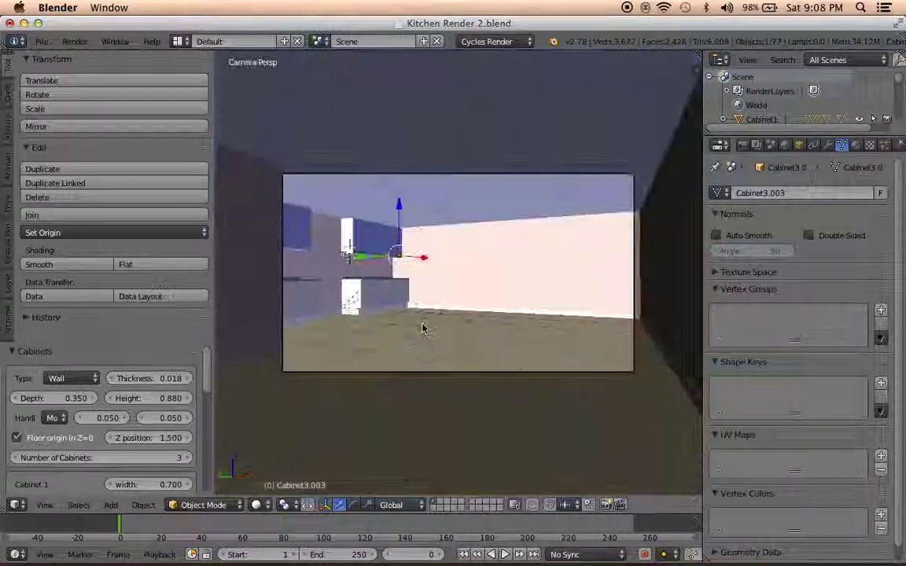
mouse_move(422, 329)
middle_down()
mouse_move(450, 347)
mouse_move(309, 368)
mouse_move(461, 360)
mouse_move(492, 328)
middle_up()
scroll(489, 329, up, 3)
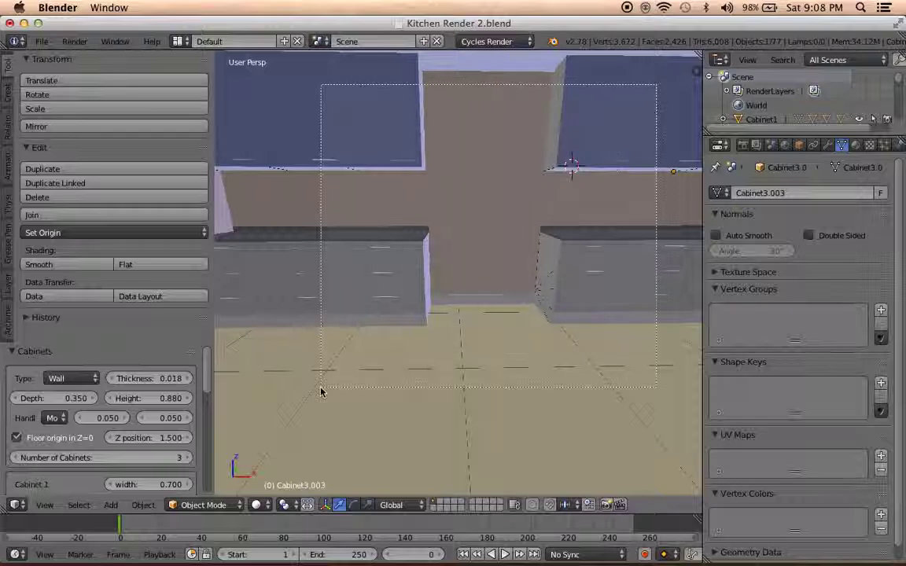
mouse_move(481, 374)
middle_down()
mouse_move(516, 359)
mouse_move(602, 155)
middle_up()
mouse_move(804, 543)
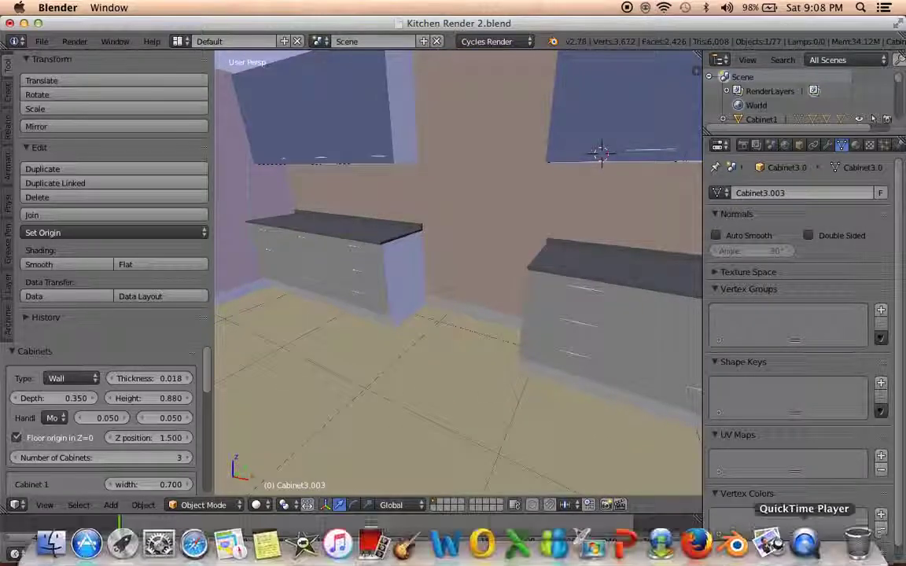
click(771, 551)
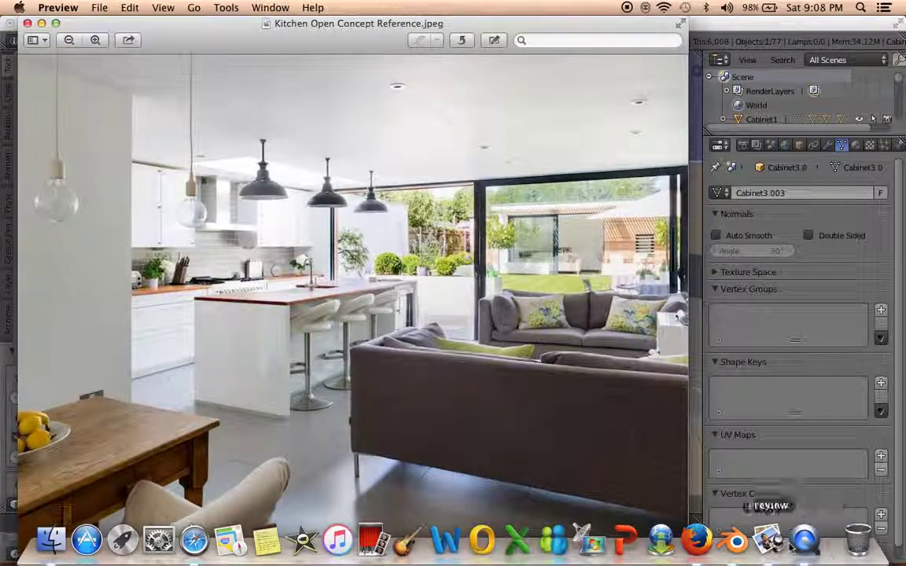
click(737, 544)
mouse_move(601, 147)
middle_down()
mouse_move(491, 216)
mouse_move(525, 329)
mouse_move(505, 318)
mouse_move(442, 323)
mouse_move(494, 306)
mouse_move(384, 330)
mouse_move(402, 359)
mouse_move(384, 323)
mouse_move(360, 329)
mouse_move(450, 256)
mouse_move(364, 390)
mouse_move(481, 343)
mouse_move(464, 320)
mouse_move(438, 313)
mouse_move(475, 348)
mouse_move(453, 309)
middle_up()
key(a)
scroll(472, 348, down, 3)
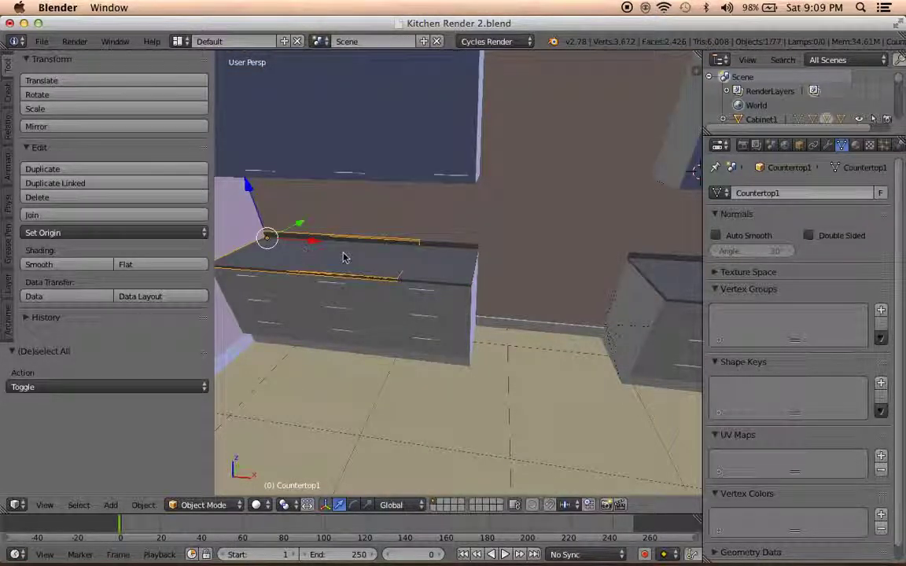
click(270, 252)
Delete the second spare countertop piece
right_click(349, 257)
key(x)
click(347, 257)
In Edit Mode, box-select the end vertices of the remaining countertop in wireframe
right_click(423, 278)
key(Tab)
mouse_move(422, 278)
middle_down()
mouse_move(447, 300)
mouse_move(375, 302)
mouse_move(482, 262)
mouse_move(511, 269)
mouse_move(485, 263)
middle_up()
key(a)
scroll(446, 300, down, 3)
key(z)
key(b)
drag(493, 123, 403, 339)
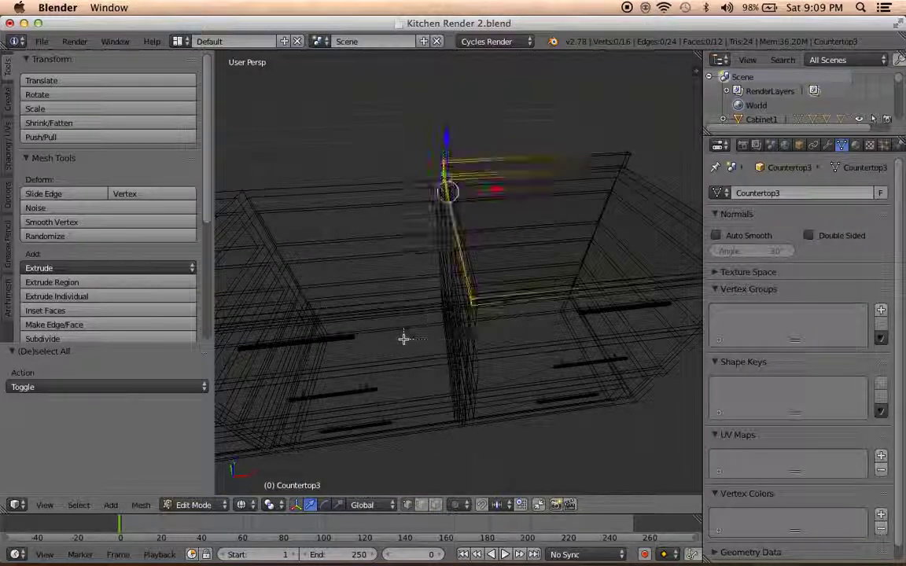
key(z)
middle_drag(404, 337, 502, 312)
Extrude the countertop end along X and slide it 0.600 in Top Ortho to fit the cabinet
key(e)
key(x)
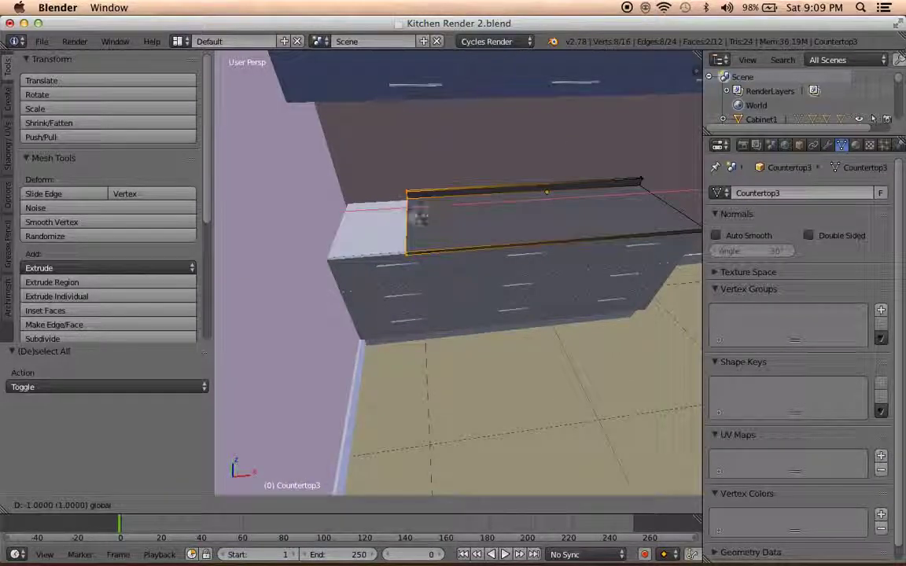
click(350, 221)
key(KP_7)
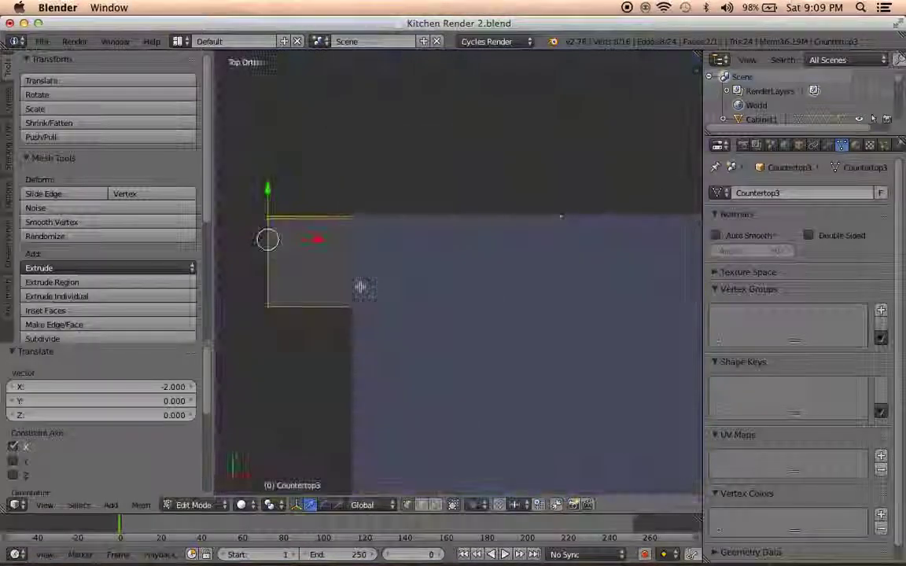
key(z)
drag(309, 239, 322, 239)
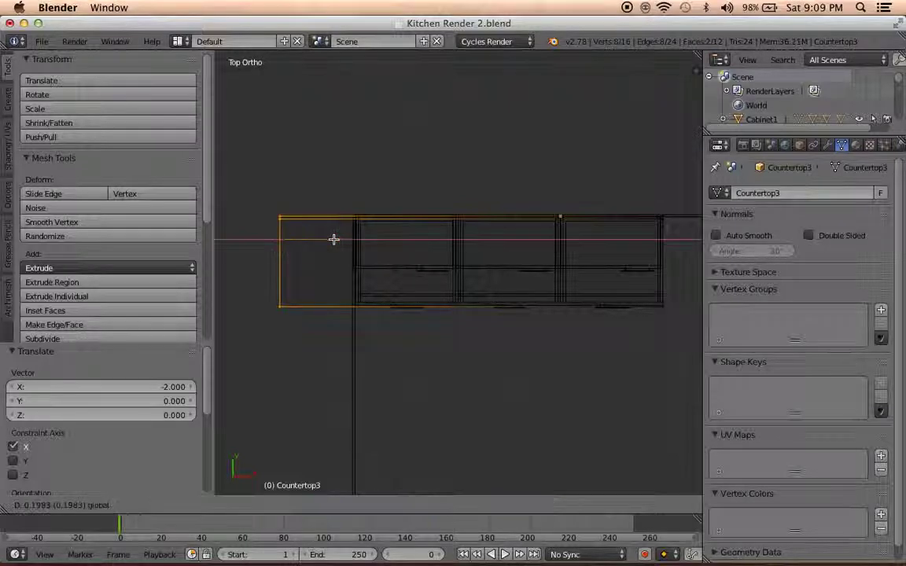
click(397, 235)
Restore the solid perspective view, deselect all, and return to Object Mode
scroll(401, 283, up, 2)
mouse_move(403, 333)
middle_down()
mouse_move(396, 344)
mouse_move(381, 284)
mouse_move(386, 243)
mouse_move(425, 224)
mouse_move(335, 273)
mouse_move(370, 272)
mouse_move(368, 281)
mouse_move(340, 287)
mouse_move(275, 276)
middle_up()
key(z)
key(a)
key(Tab)
mouse_move(558, 251)
middle_down()
mouse_move(300, 286)
mouse_move(481, 329)
mouse_move(371, 197)
mouse_move(421, 307)
middle_up()
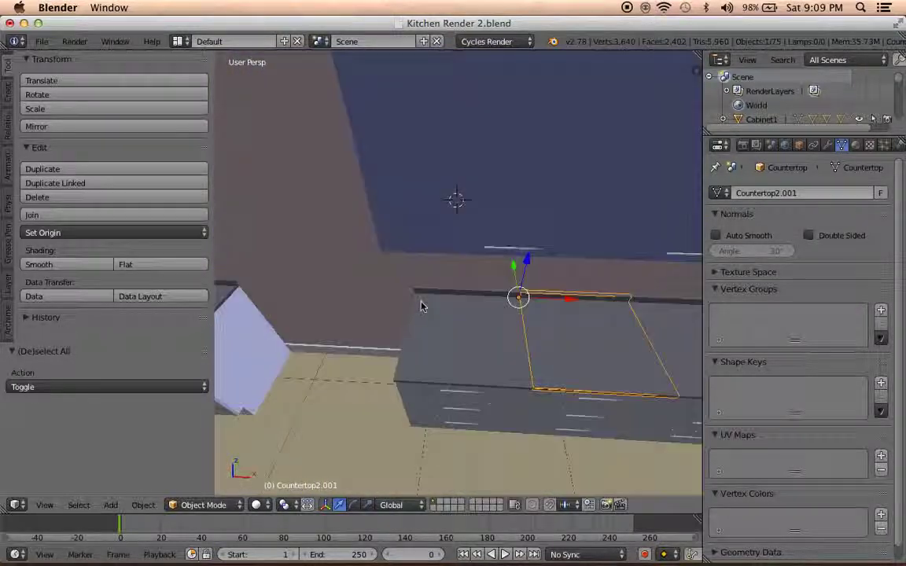
Delete Countertop1.001 and Countertop2.001
middle_drag(484, 336, 431, 315)
key(x)
click(431, 316)
right_click(513, 305)
key(x)
click(513, 305)
Box-select the end vertices of Countertop3.001 in Edit Mode
right_click(563, 301)
key(Tab)
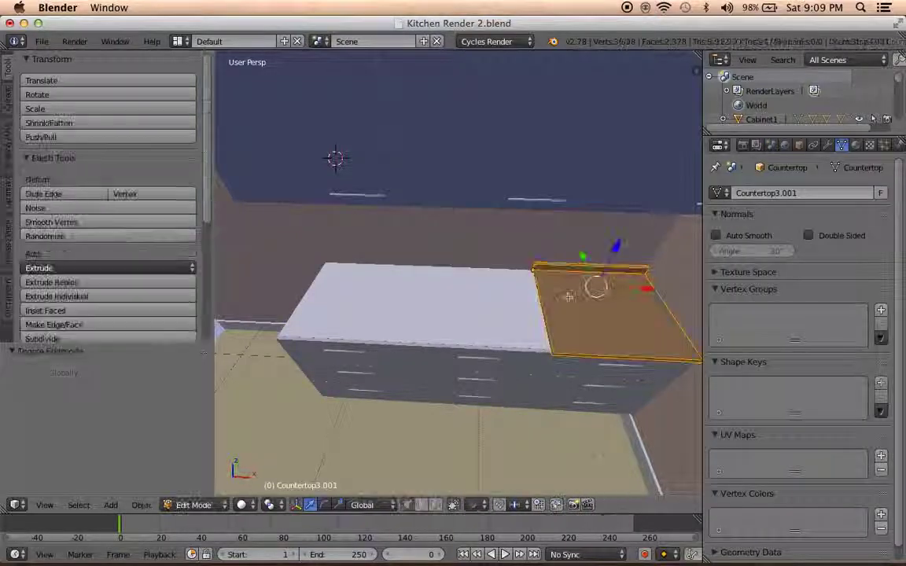
key(a)
scroll(485, 293, up, 5)
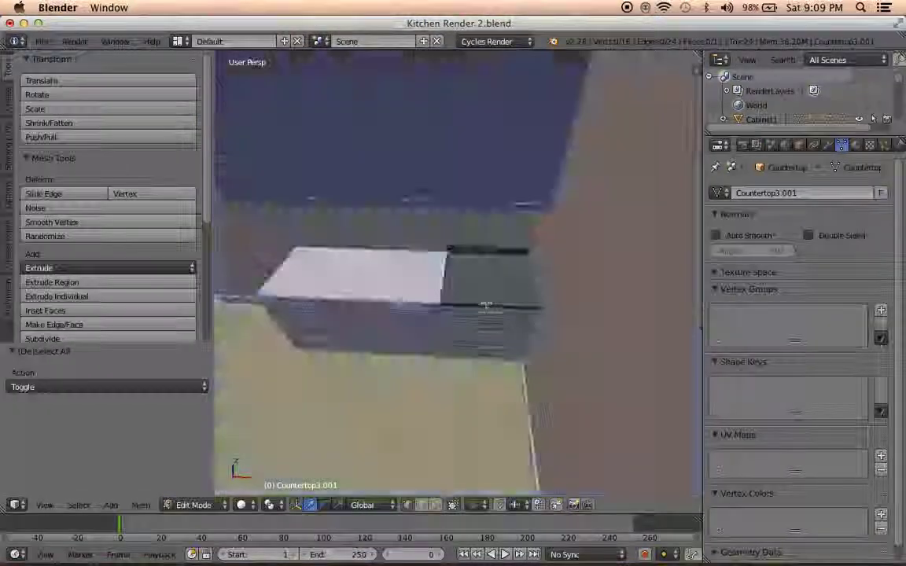
key(z)
drag(451, 245, 400, 347)
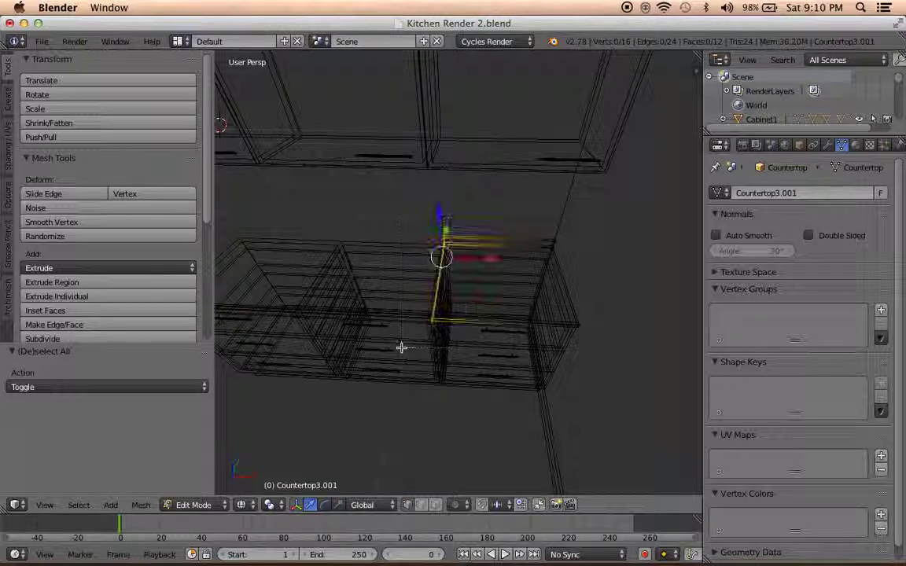
key(z)
Move the countertop end -1.4 along X in Top Ortho view
key(KP_7)
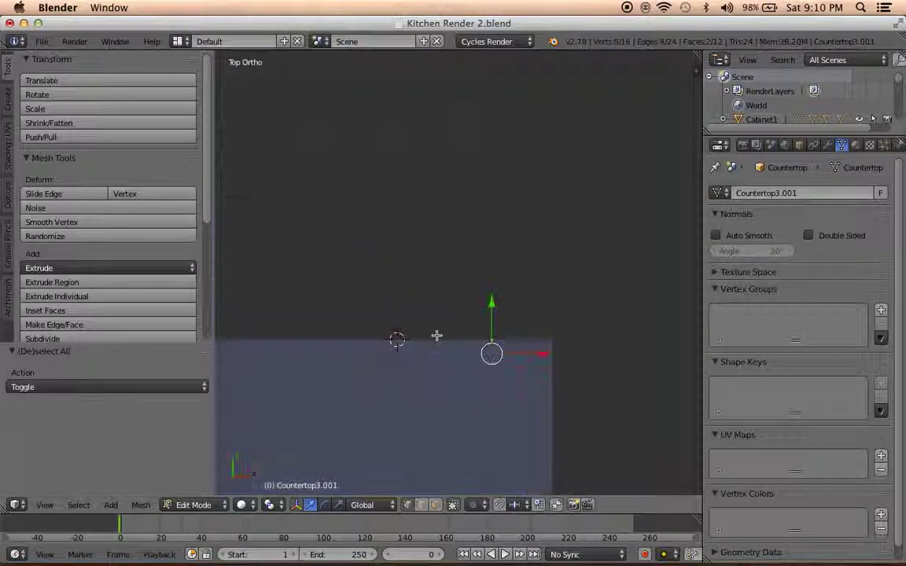
key(z)
mouse_move(461, 324)
shift+middle_down()
mouse_move(575, 325)
mouse_move(641, 257)
shift+middle_up()
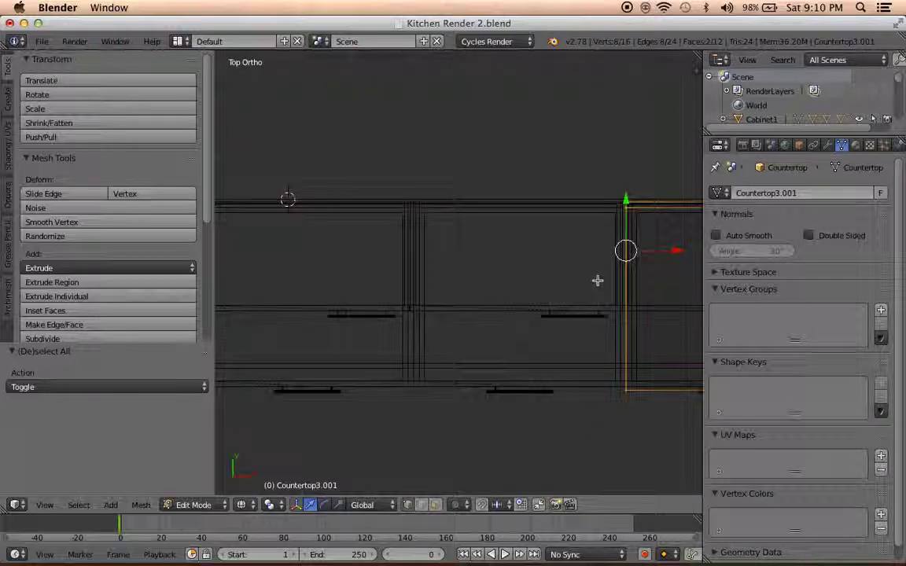
drag(641, 257, 287, 263)
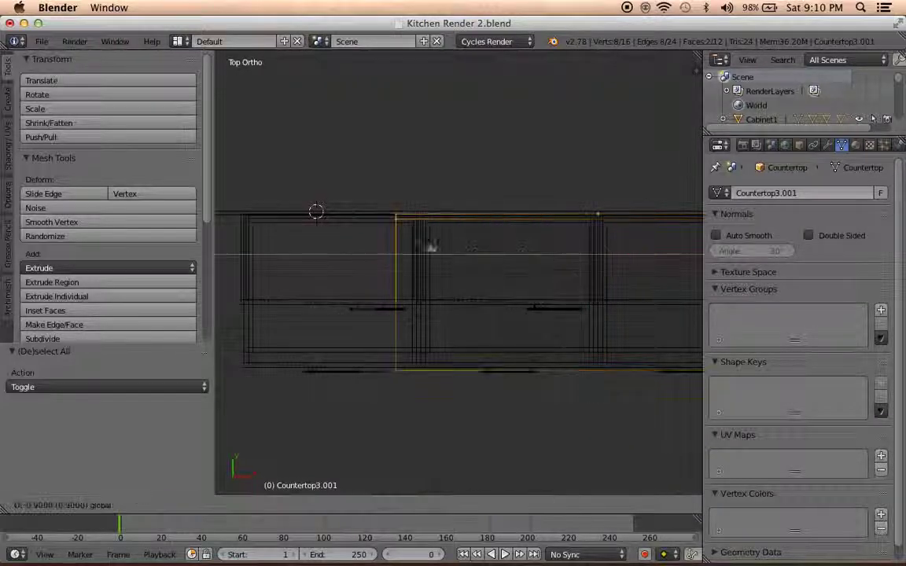
click(288, 261)
Return to a solid perspective view, deselect all, and go back to Object Mode
mouse_move(380, 369)
middle_down()
mouse_move(376, 320)
mouse_move(390, 289)
middle_up()
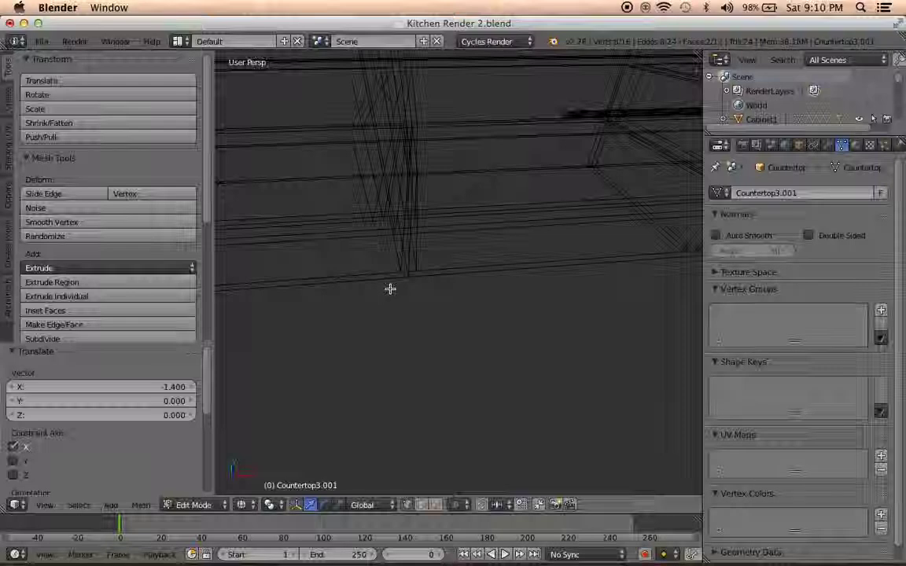
key(z)
scroll(384, 292, down, 3)
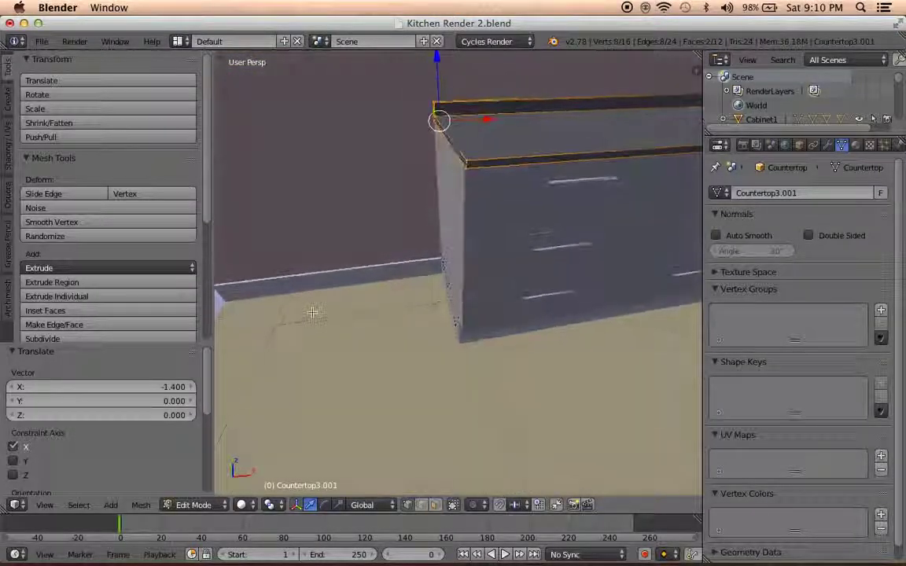
key(a)
key(Tab)
scroll(361, 315, down, 3)
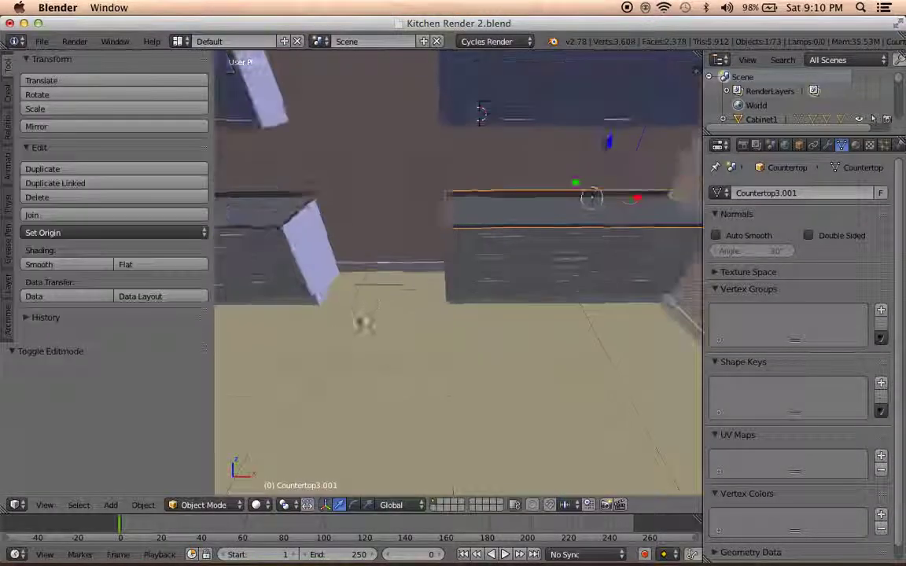
scroll(381, 306, down, 2)
Delete the Baseboard3 object
mouse_move(381, 307)
middle_down()
mouse_move(414, 300)
mouse_move(335, 297)
mouse_move(390, 283)
mouse_move(336, 261)
mouse_move(356, 277)
mouse_move(379, 265)
middle_up()
right_click(336, 261)
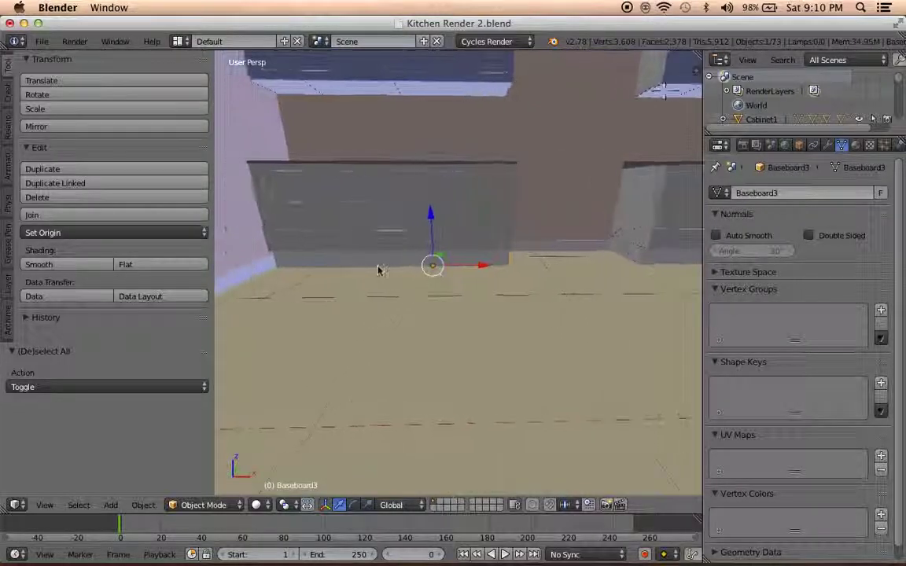
key(x)
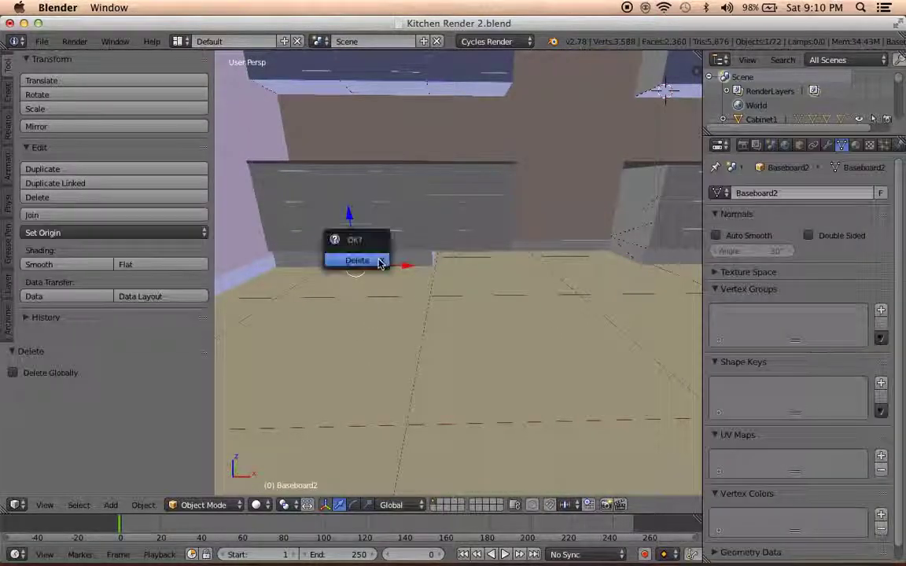
click(379, 261)
Remove the extra baseboard, undoing a misstep, and open Baseboard1 in Edit Mode
mouse_move(368, 287)
middle_down()
mouse_move(368, 262)
mouse_move(317, 266)
mouse_move(283, 280)
mouse_move(298, 277)
middle_up()
scroll(366, 268, up, 3)
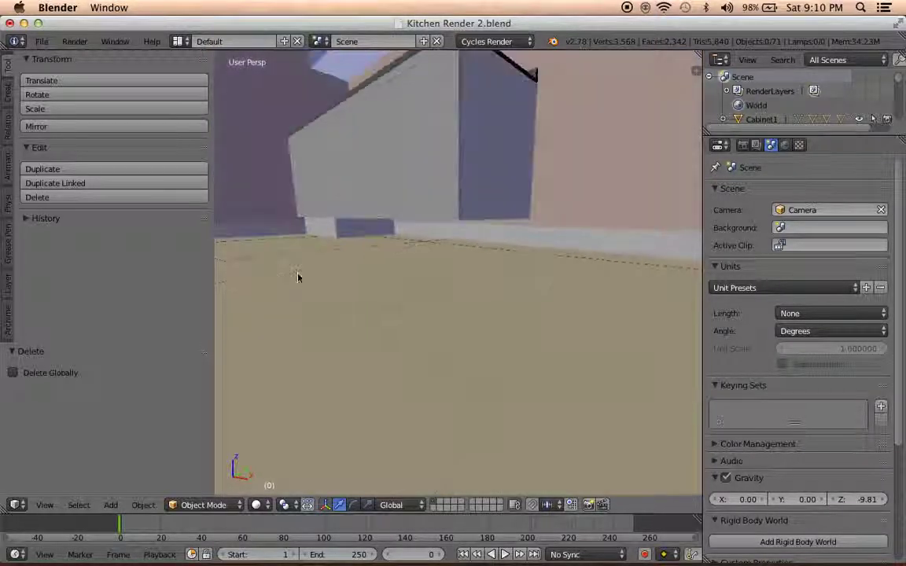
key(ctrl+z)
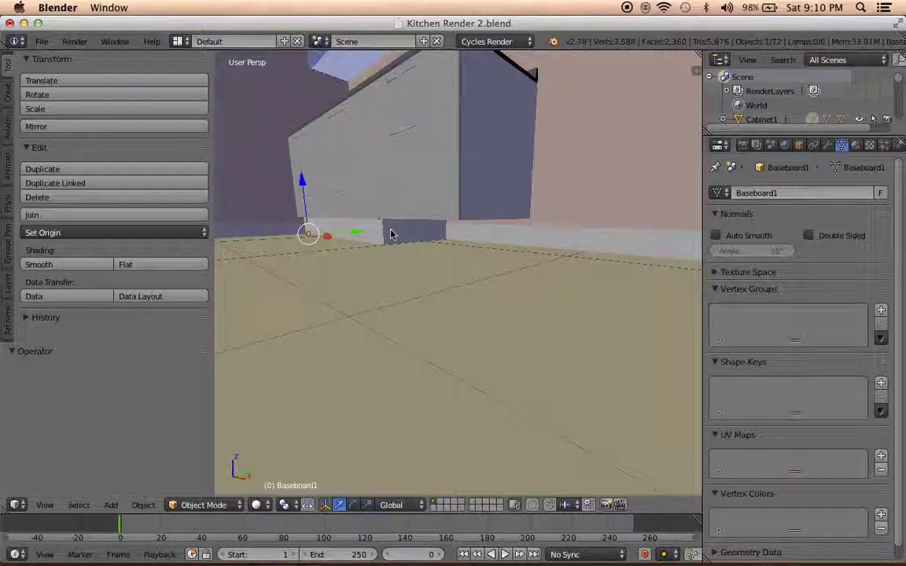
click(378, 230)
key(ctrl+z)
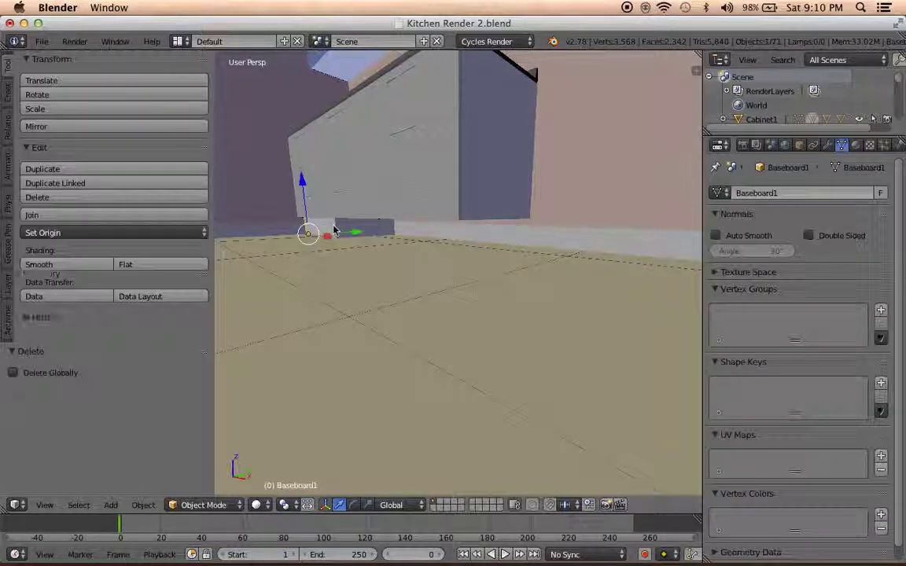
key(Tab)
mouse_move(333, 227)
middle_down()
mouse_move(370, 236)
mouse_move(444, 301)
mouse_move(344, 299)
mouse_move(397, 477)
middle_up()
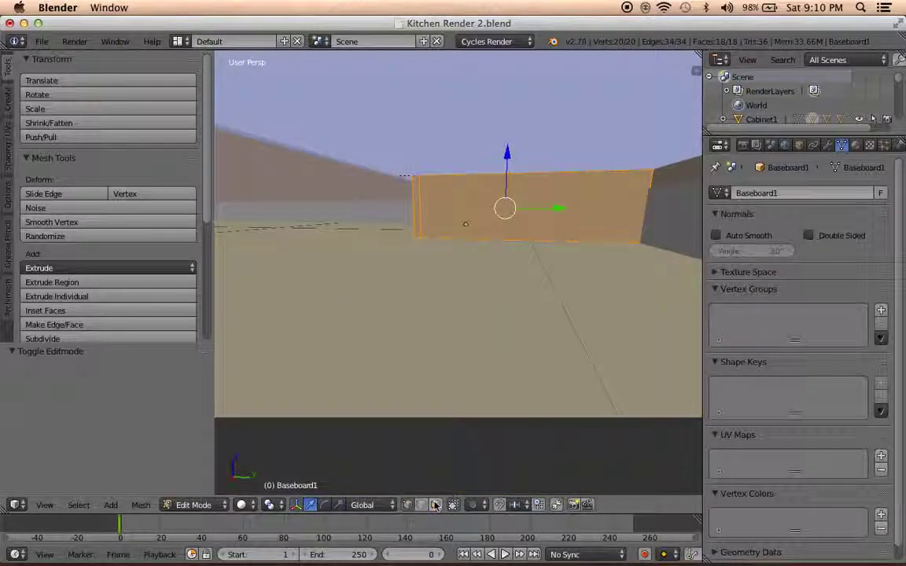
Delete all of Baseboard1's geometry except one end face
key(x)
click(506, 230)
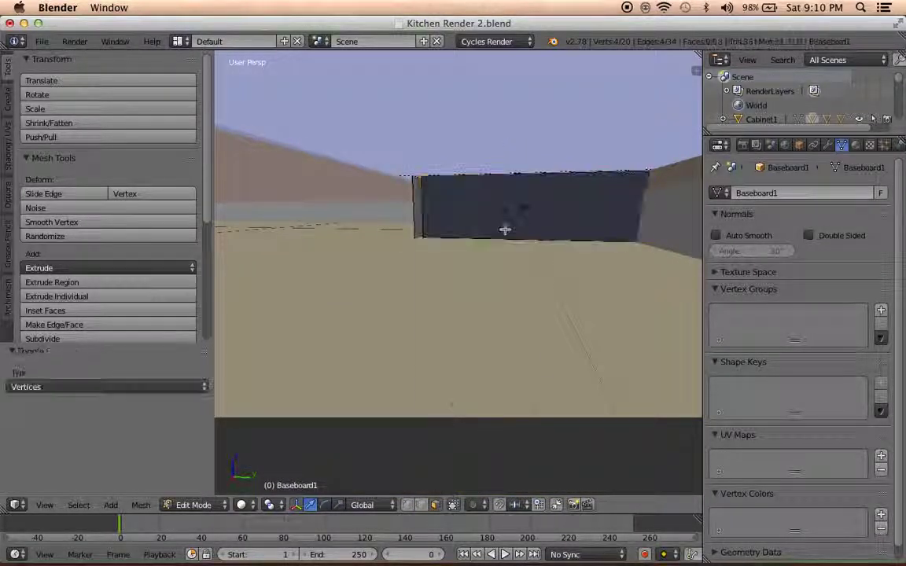
key(x)
click(505, 169)
mouse_move(506, 168)
middle_down()
mouse_move(517, 220)
mouse_move(521, 199)
middle_up()
right_click(521, 196)
key(x)
click(505, 204)
key(x)
click(506, 202)
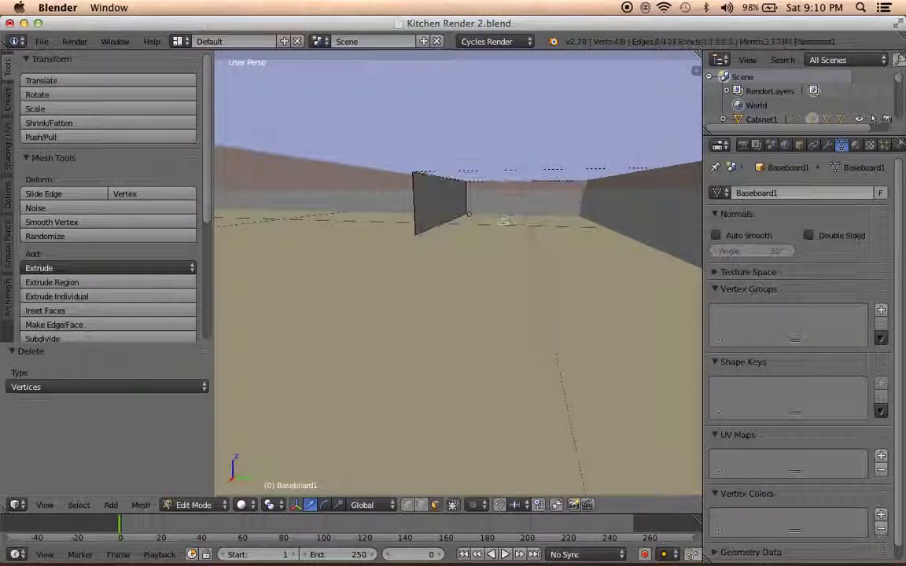
Extrude the left end face in Right Ortho to give the board thickness
right_click(450, 202)
key(KP_3)
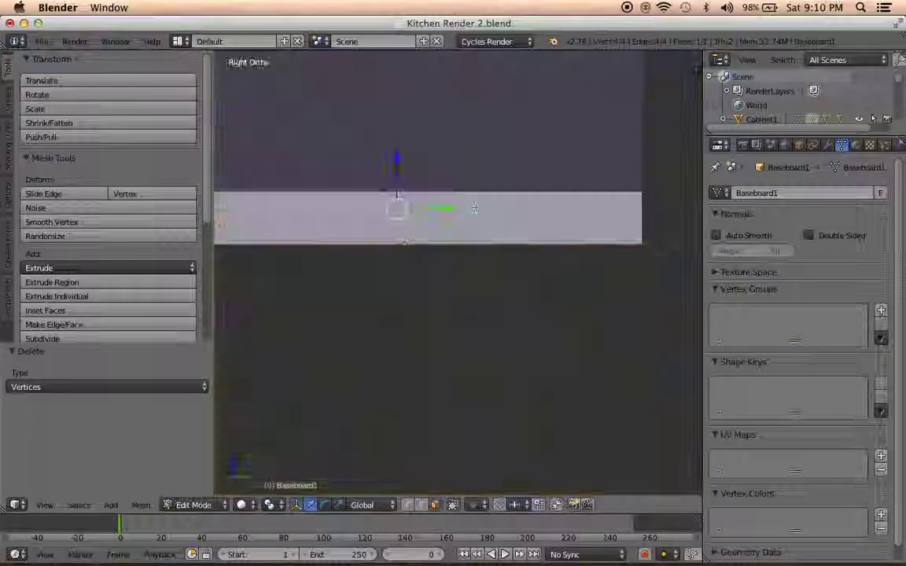
key(z)
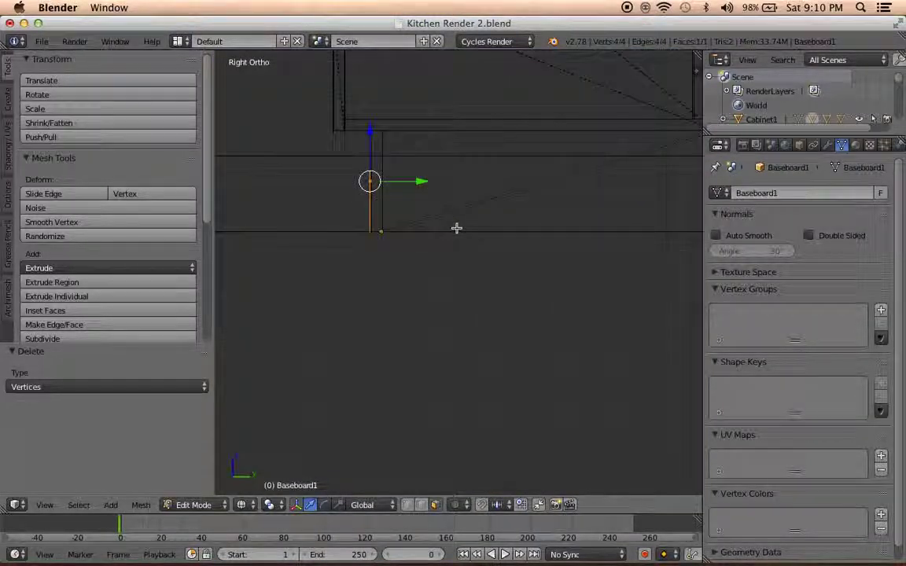
key(e)
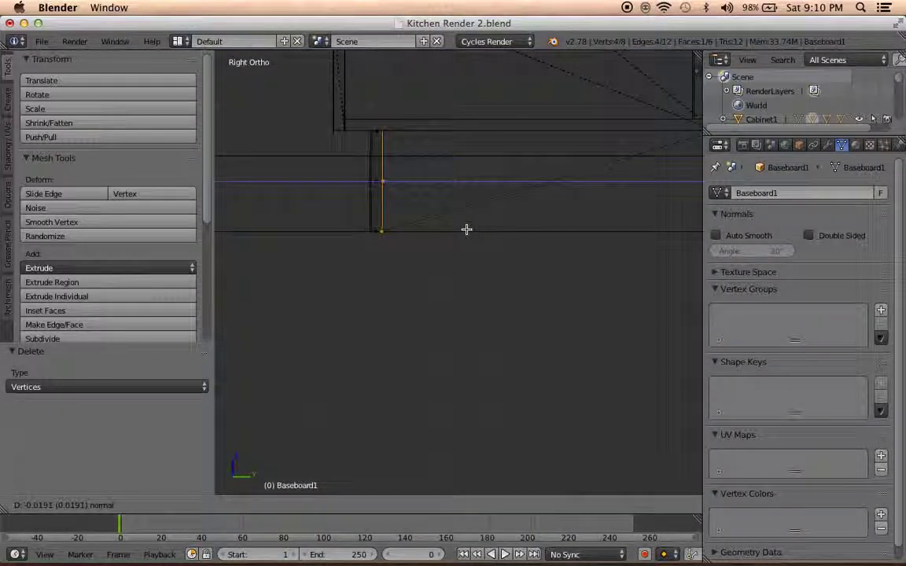
click(466, 229)
mouse_move(344, 263)
middle_down()
mouse_move(403, 279)
mouse_move(370, 226)
mouse_move(415, 233)
mouse_move(318, 253)
mouse_move(335, 248)
middle_up()
key(z)
Stretch the board end 1.3 along X in Front Ortho and deselect all
key(KP_1)
key(z)
scroll(314, 252, down, 2)
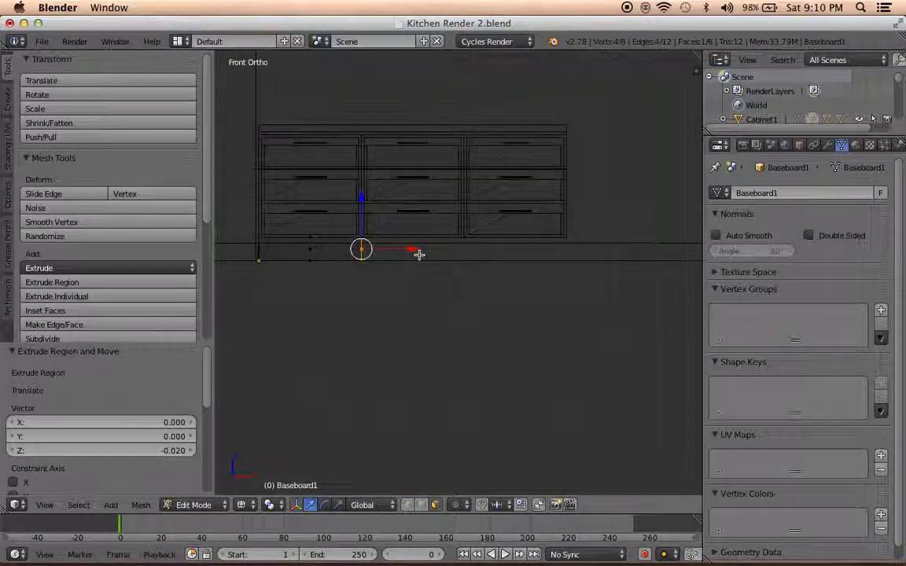
key(g)
key(x)
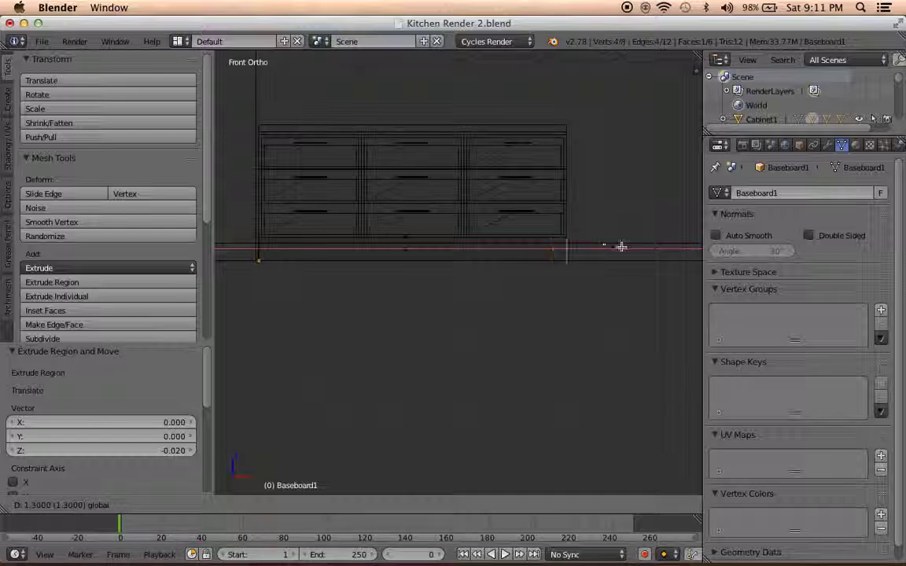
click(621, 247)
scroll(522, 258, up, 1)
key(a)
scroll(511, 270, up, 4)
mouse_move(511, 270)
middle_down()
mouse_move(428, 290)
mouse_move(435, 301)
mouse_move(446, 283)
mouse_move(507, 297)
mouse_move(340, 297)
mouse_move(371, 372)
middle_up()
Return to Object Mode and preview Rendered shading before going back to Solid
key(z)
key(Tab)
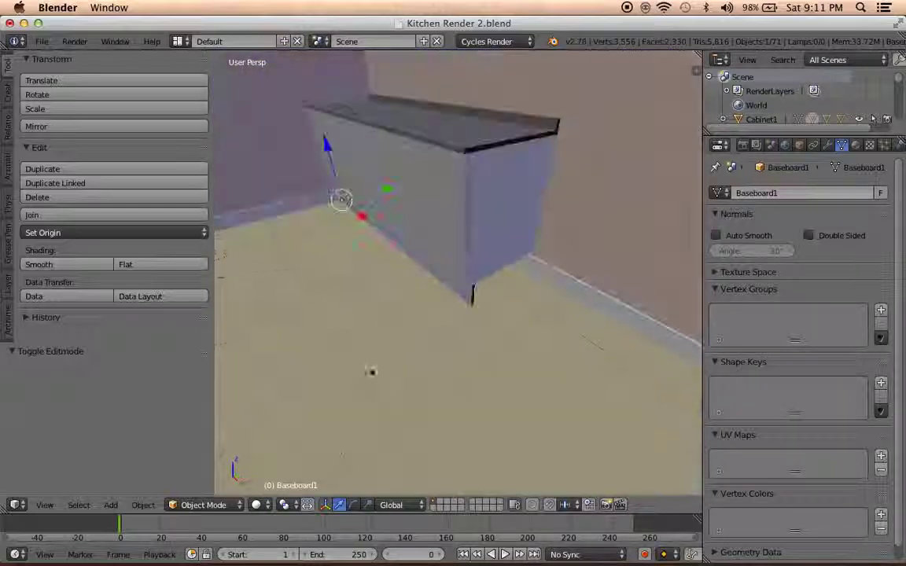
click(235, 507)
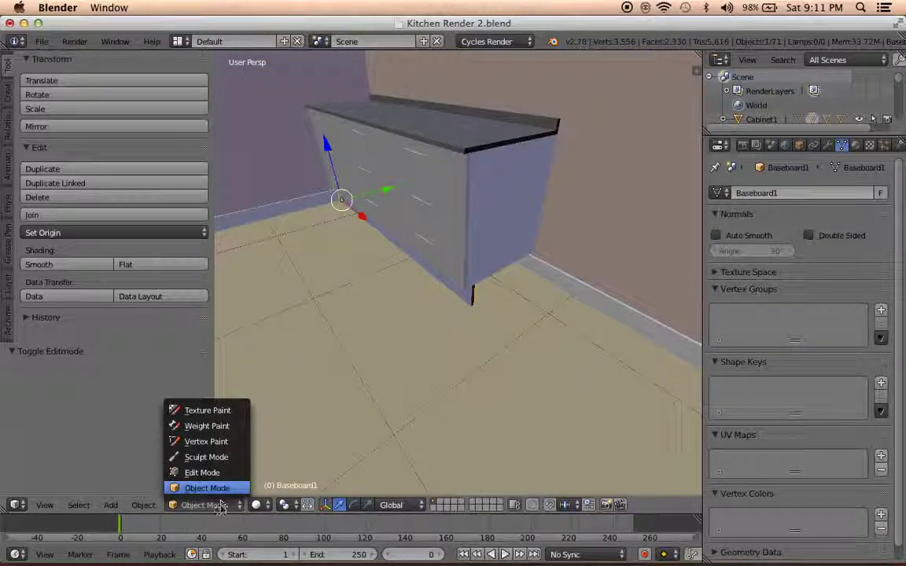
click(257, 505)
click(274, 406)
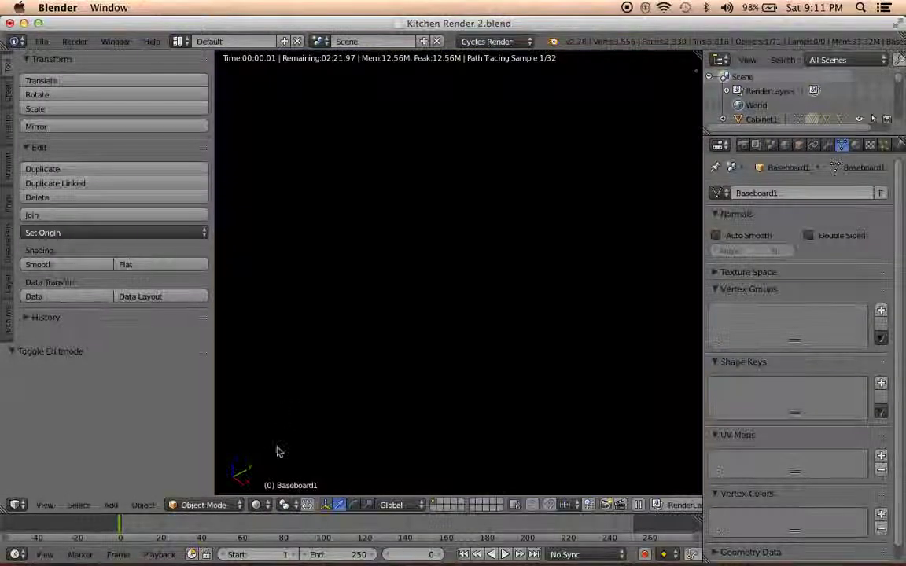
click(257, 503)
click(274, 457)
Preview Material shading, return to Solid, and save over the existing blend file
middle_drag(360, 408, 336, 372)
scroll(336, 372, up, 5)
click(260, 505)
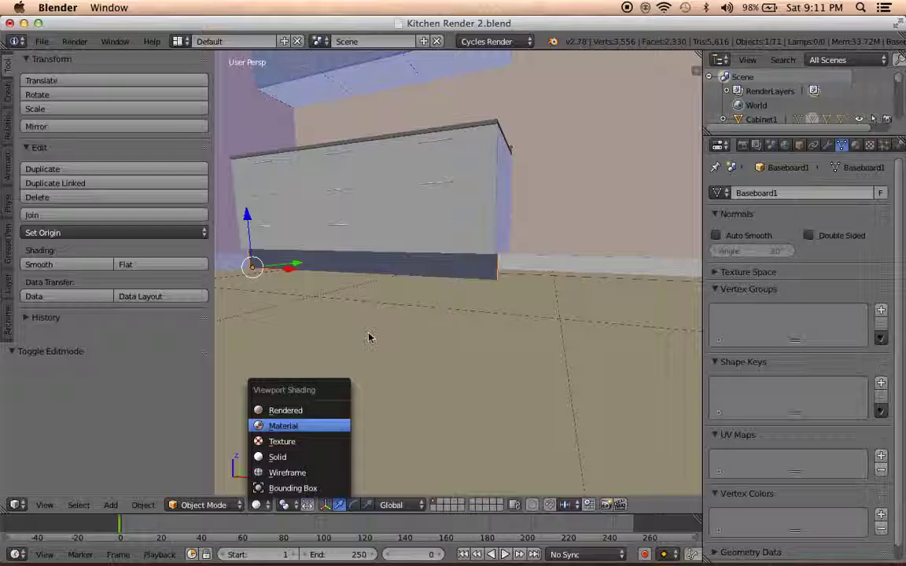
key(Return)
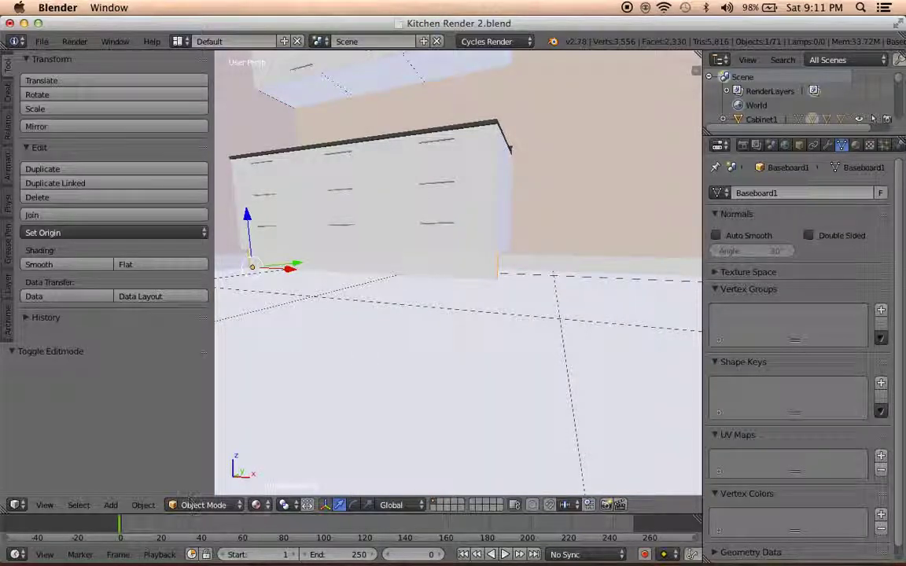
click(258, 505)
click(269, 453)
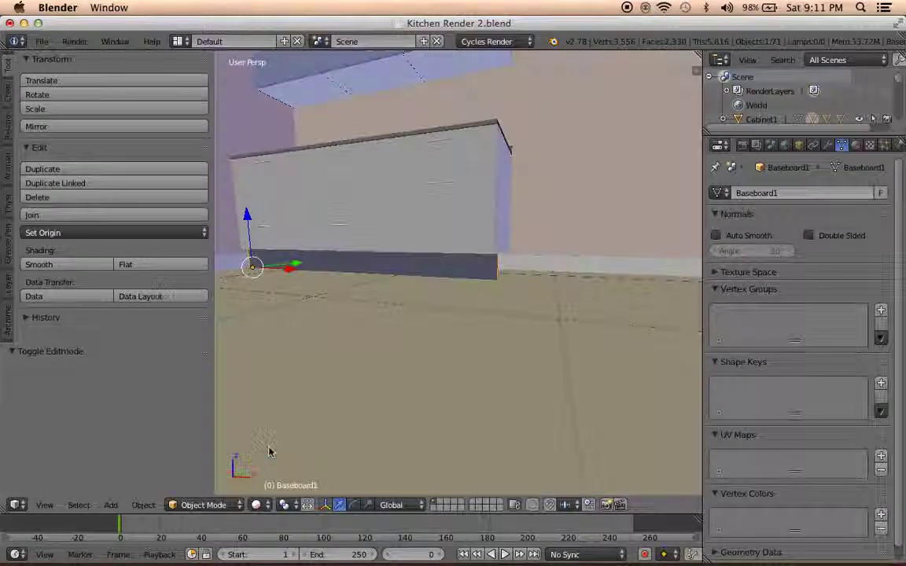
key(ctrl+s)
click(309, 336)
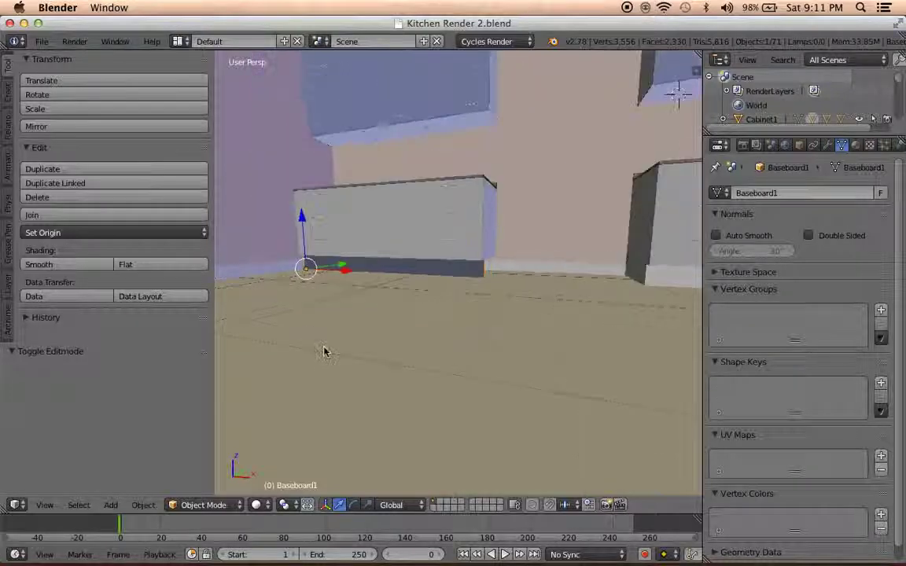
Delete the Baseboard2.001 object
key(a)
mouse_move(324, 351)
middle_down()
mouse_move(460, 295)
mouse_move(425, 295)
middle_up()
right_click(454, 287)
key(x)
click(586, 295)
Open Baseboard1.001 in Edit Mode with its mesh deselected
mouse_move(340, 333)
middle_down()
mouse_move(396, 337)
mouse_move(480, 290)
middle_up()
right_click(488, 287)
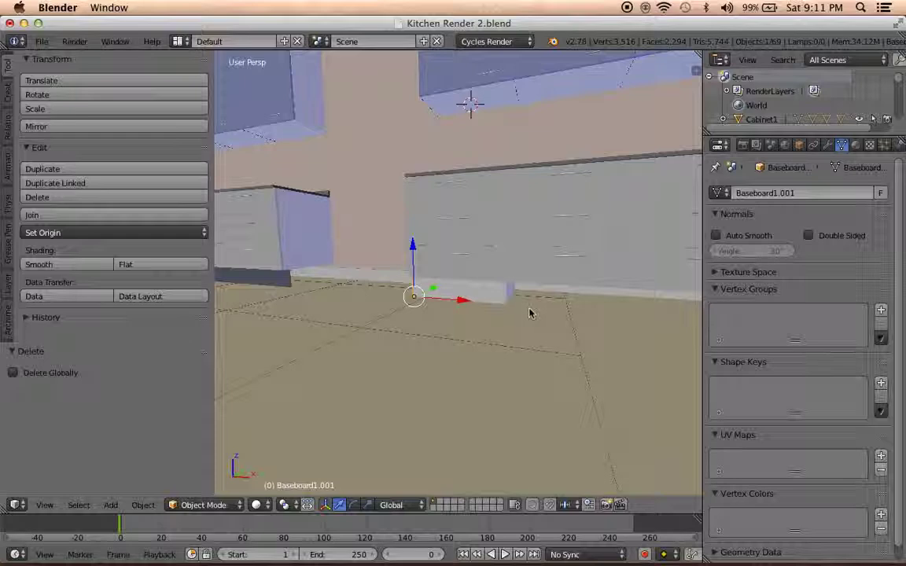
key(Tab)
scroll(530, 313, up, 3)
mouse_move(530, 313)
middle_down()
mouse_move(368, 330)
mouse_move(459, 460)
middle_up()
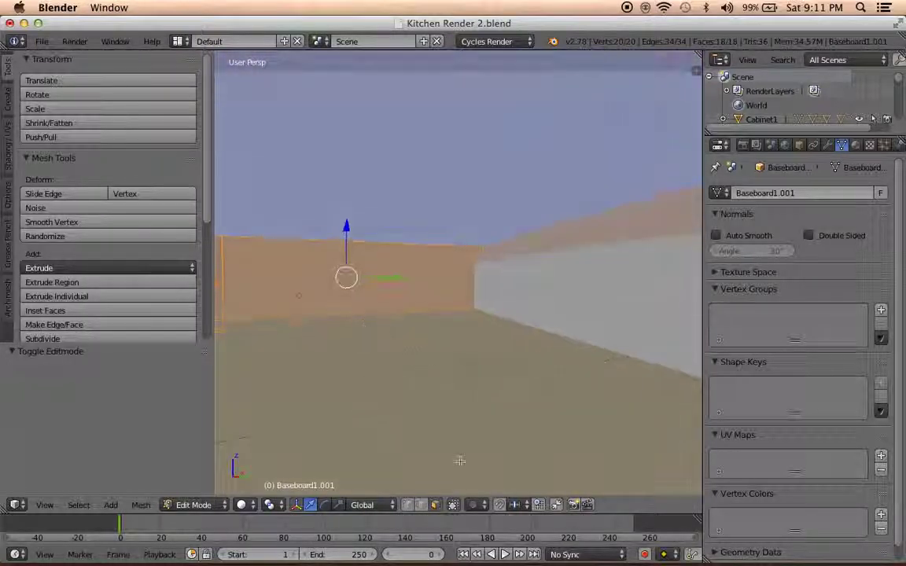
key(a)
middle_drag(372, 307, 384, 308)
Delete the extra baseboard vertices, leaving only the end geometry selected
right_click(421, 308)
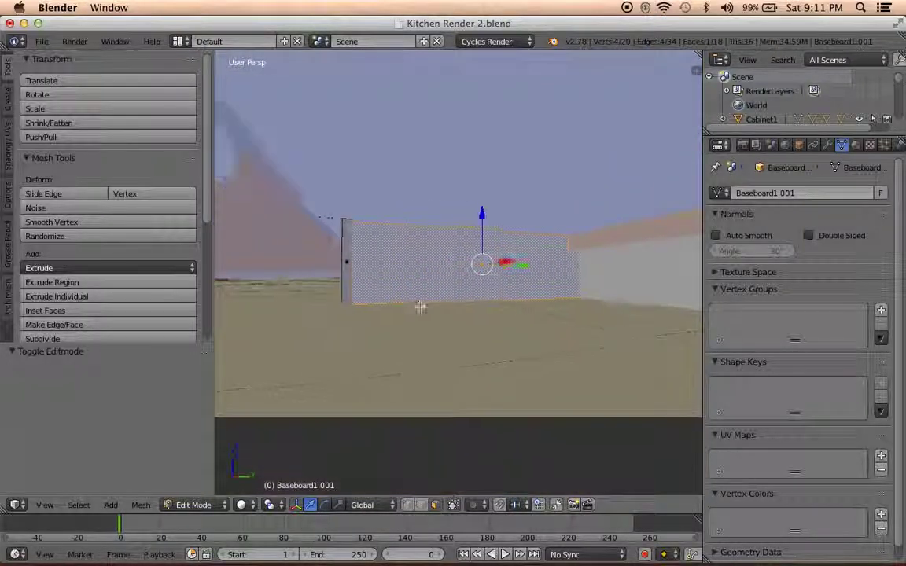
key(x)
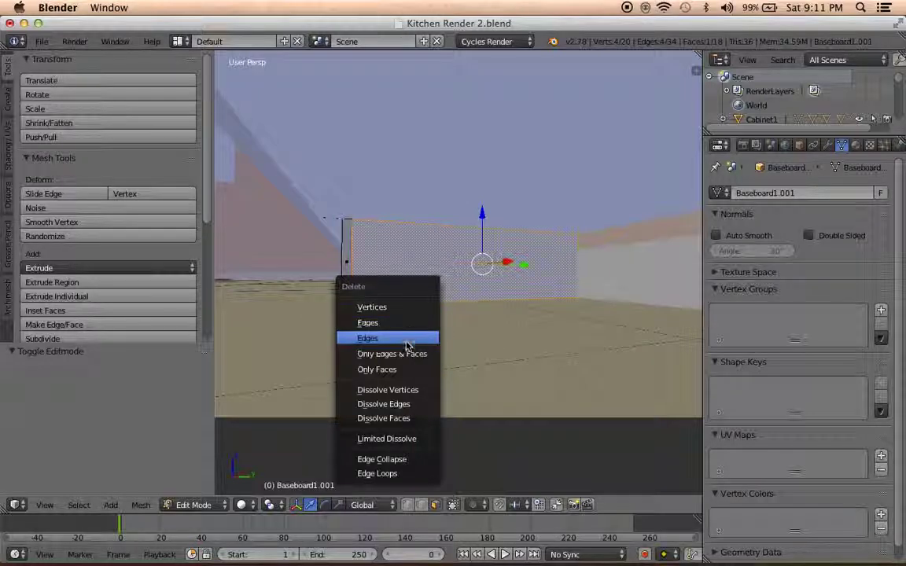
click(401, 308)
right_click(409, 267)
key(x)
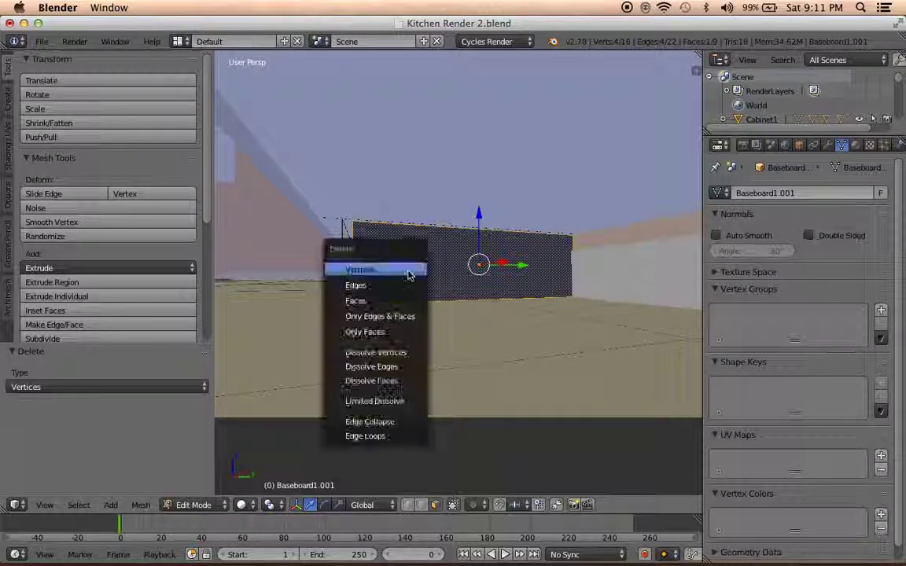
click(411, 269)
right_click(409, 275)
key(x)
click(409, 272)
right_click(409, 271)
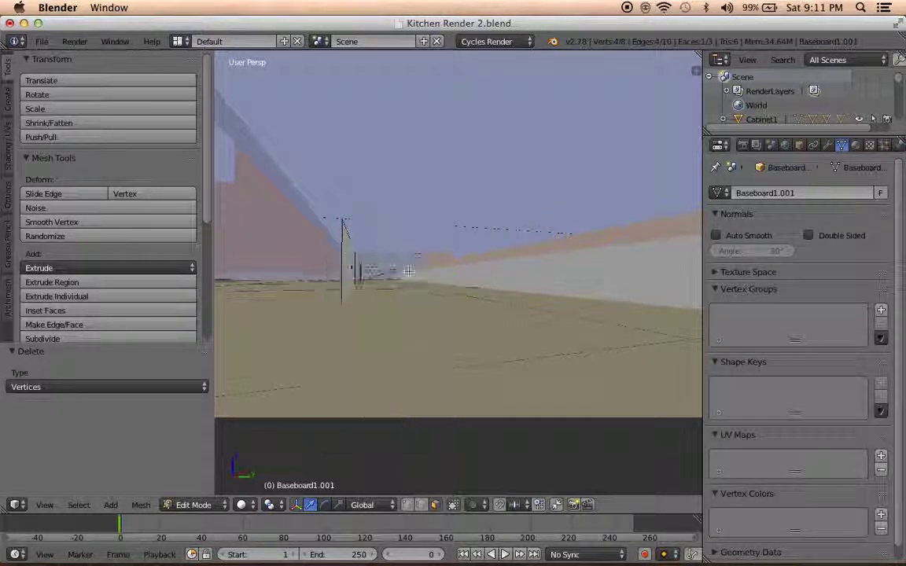
Extrude the end -0.019 along Z in Right Ortho and nudge it -0.000872 along Y
middle_drag(403, 294, 446, 442)
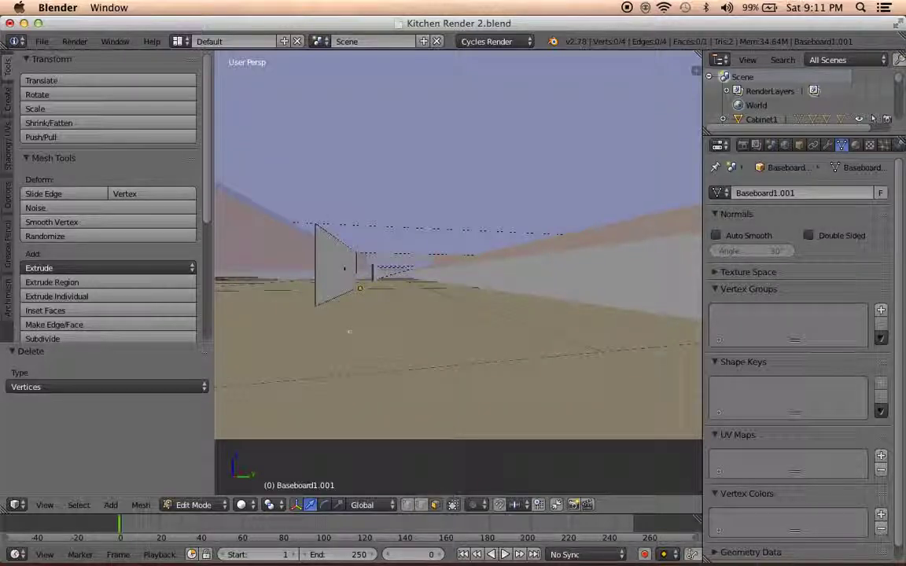
key(KP_3)
scroll(350, 291, down, 2)
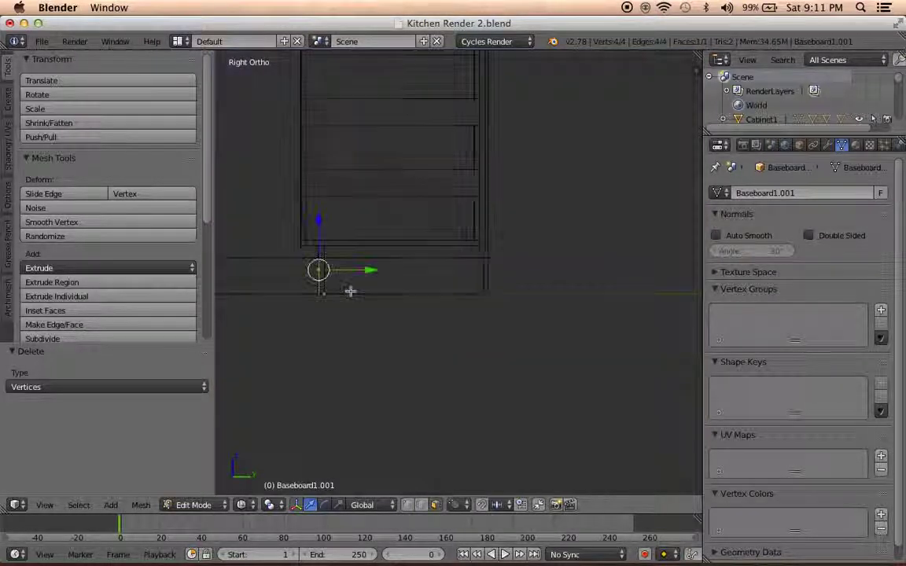
key(e)
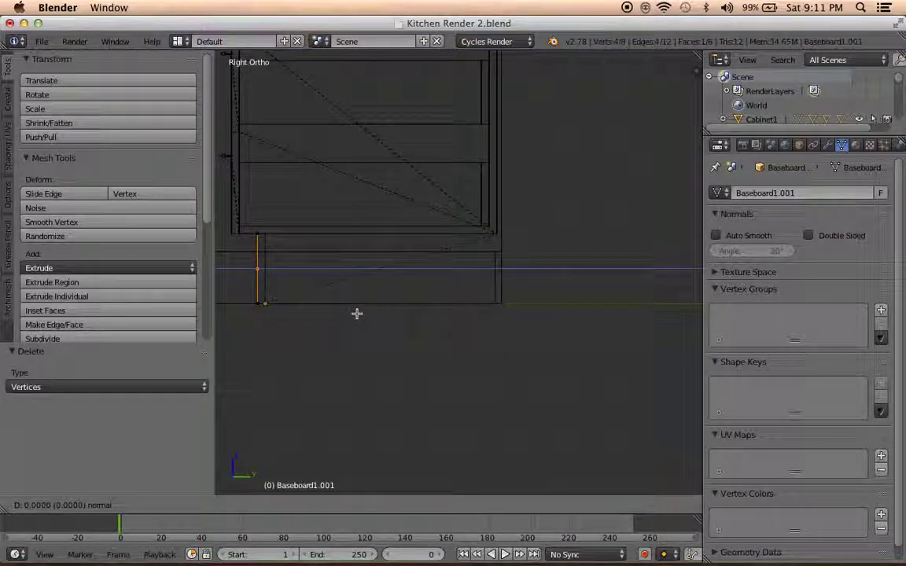
click(365, 314)
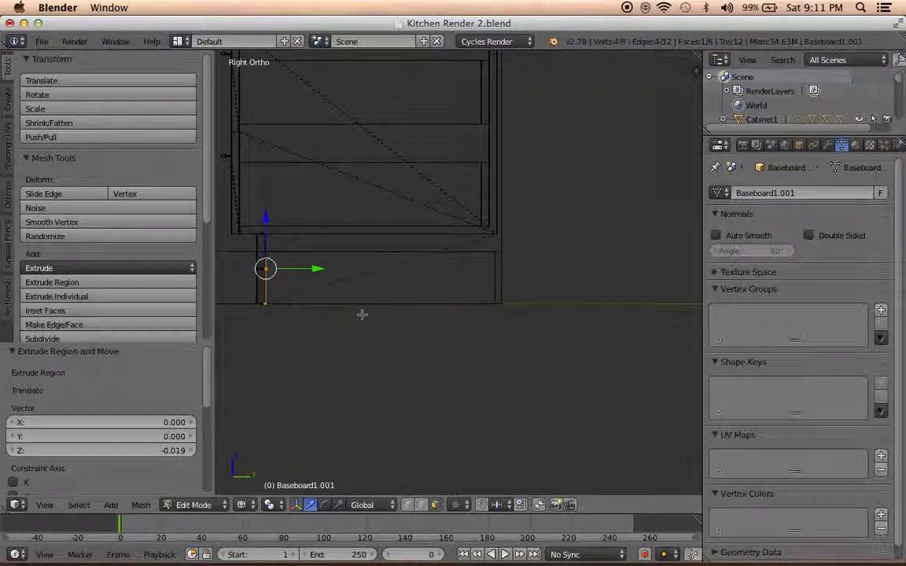
scroll(362, 315, up, 3)
shift+middle_drag(358, 315, 444, 276)
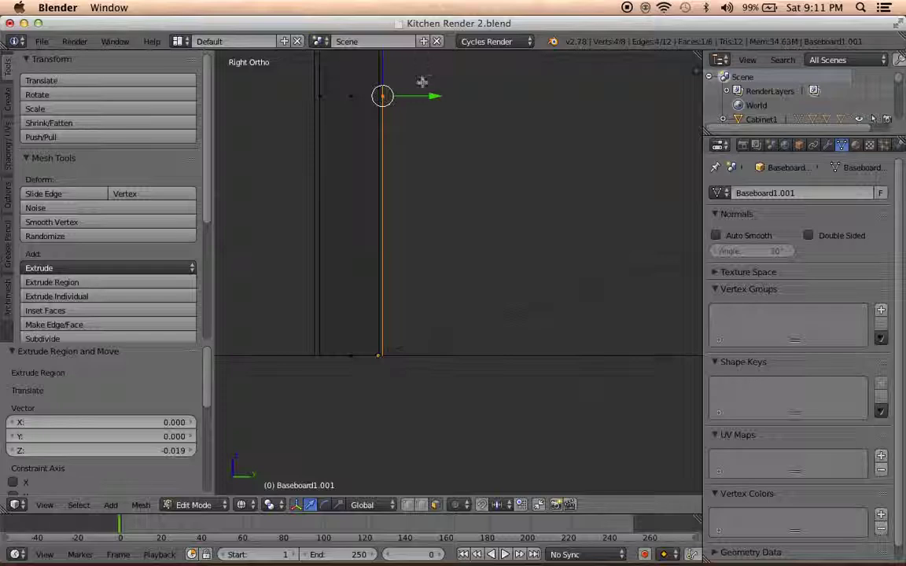
drag(427, 97, 425, 98)
mouse_move(364, 154)
middle_down()
mouse_move(411, 195)
mouse_move(547, 195)
mouse_move(484, 259)
mouse_move(439, 262)
middle_up()
Add a loop cut near the end of Baseboard1.001
key(a)
key(a)
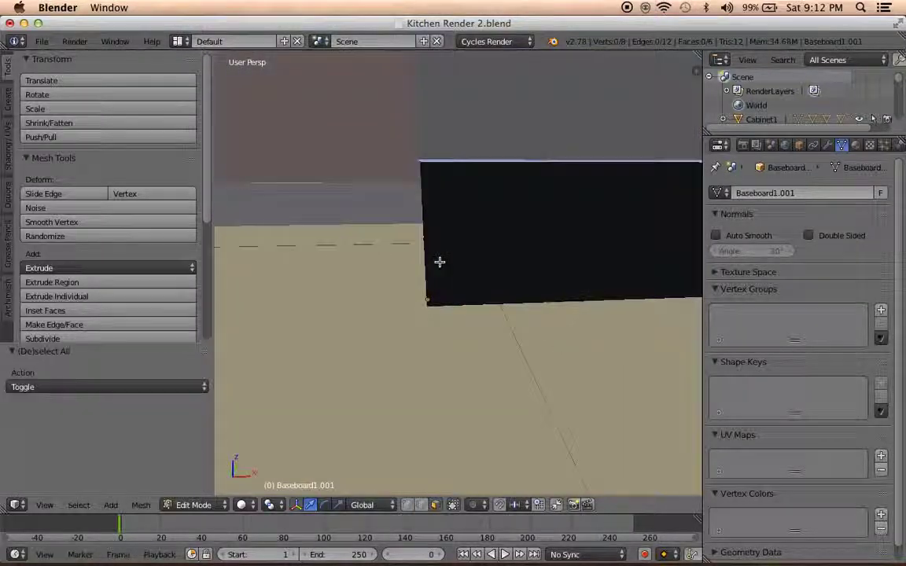
key(ctrl+r)
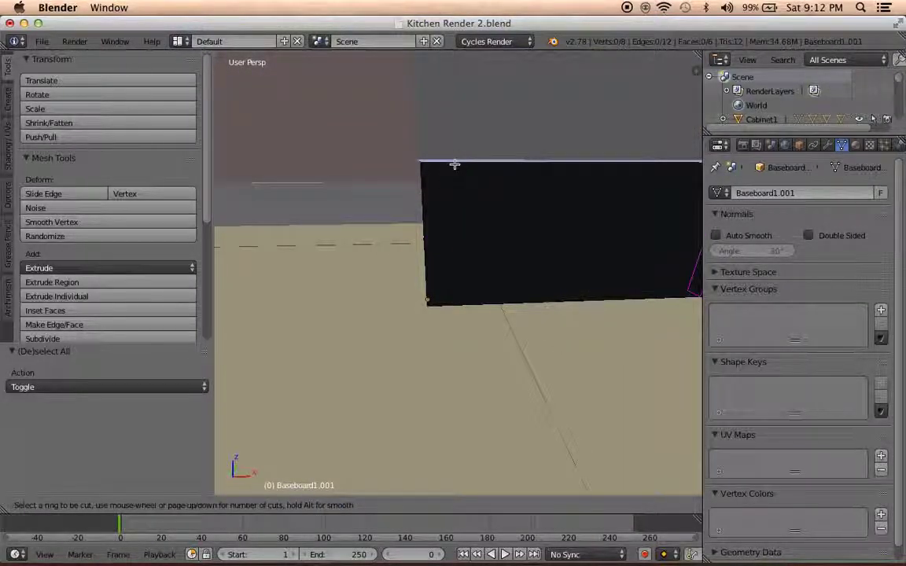
click(455, 165)
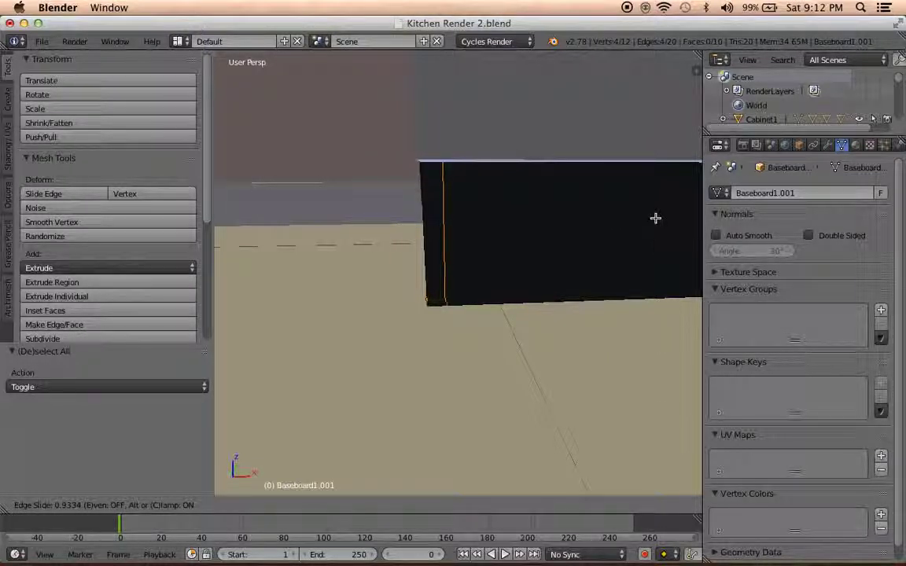
click(655, 218)
middle_drag(472, 243, 488, 231)
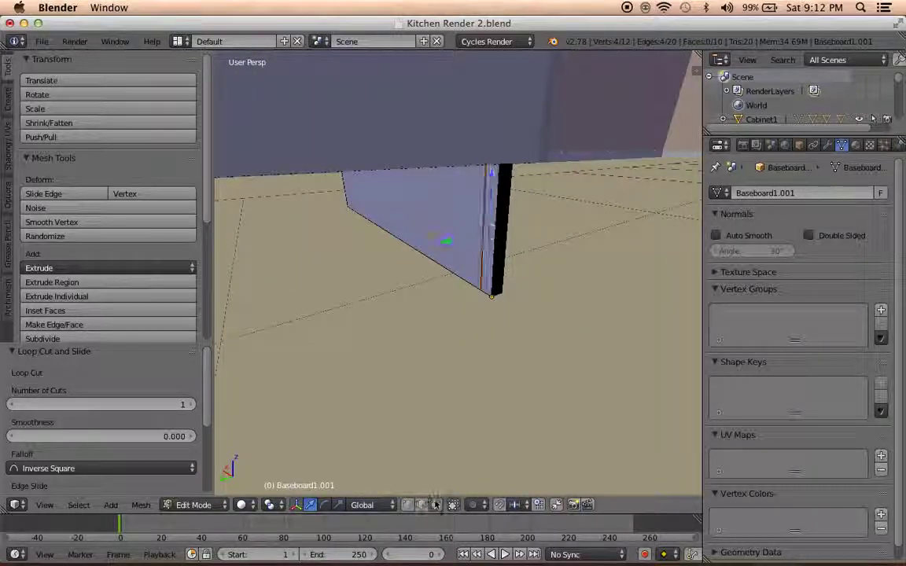
Select the baseboard's end face and line up an orthographic top view
right_click(492, 234)
middle_drag(492, 233, 481, 246)
middle_drag(471, 315, 354, 315)
key(KP_7)
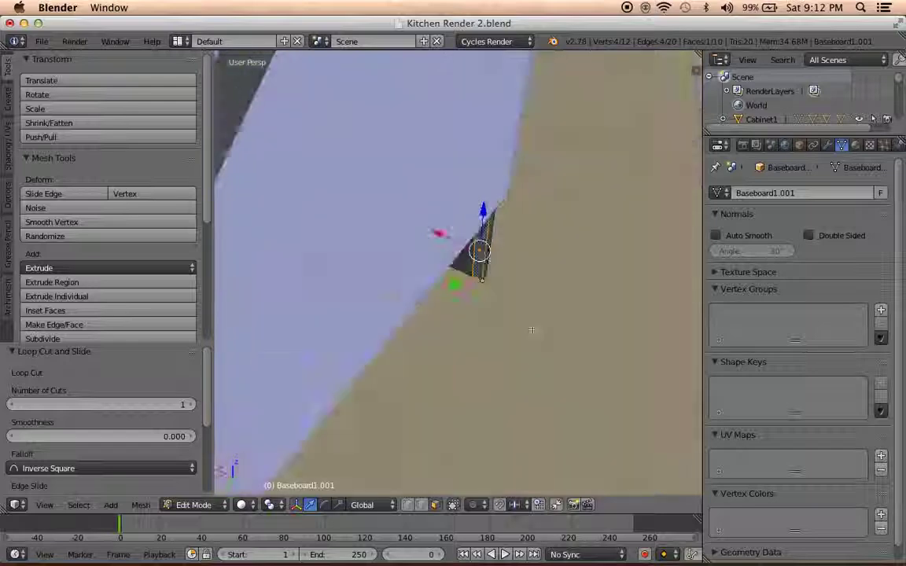
key(KP_5)
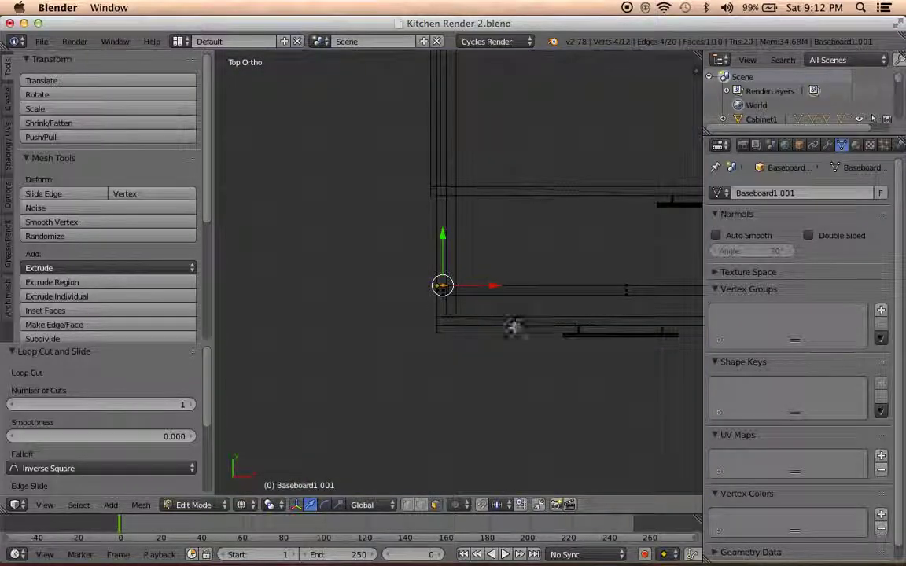
scroll(514, 333, down, 3)
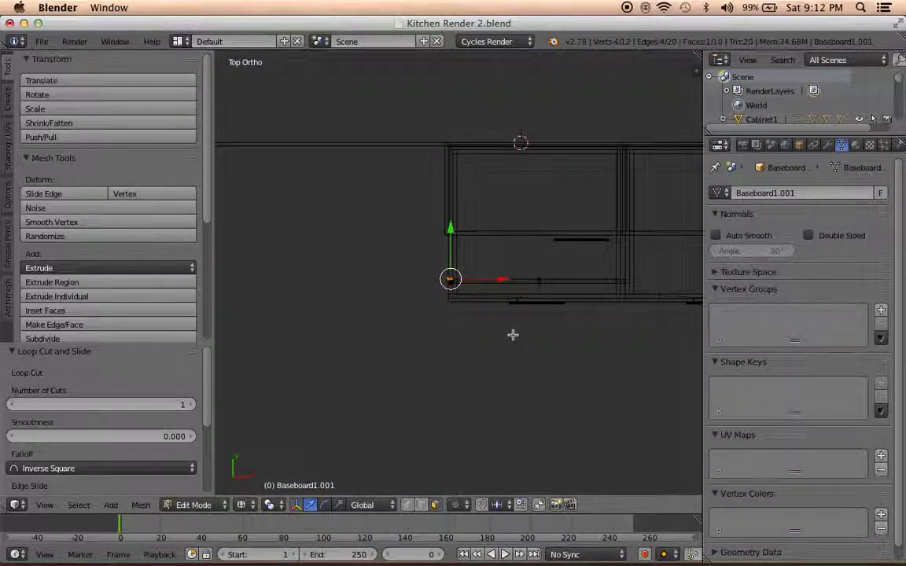
mouse_move(513, 335)
middle_down()
mouse_move(567, 237)
mouse_move(611, 236)
mouse_move(558, 287)
mouse_move(620, 238)
mouse_move(559, 324)
middle_up()
key(KP_7)
key(KP_5)
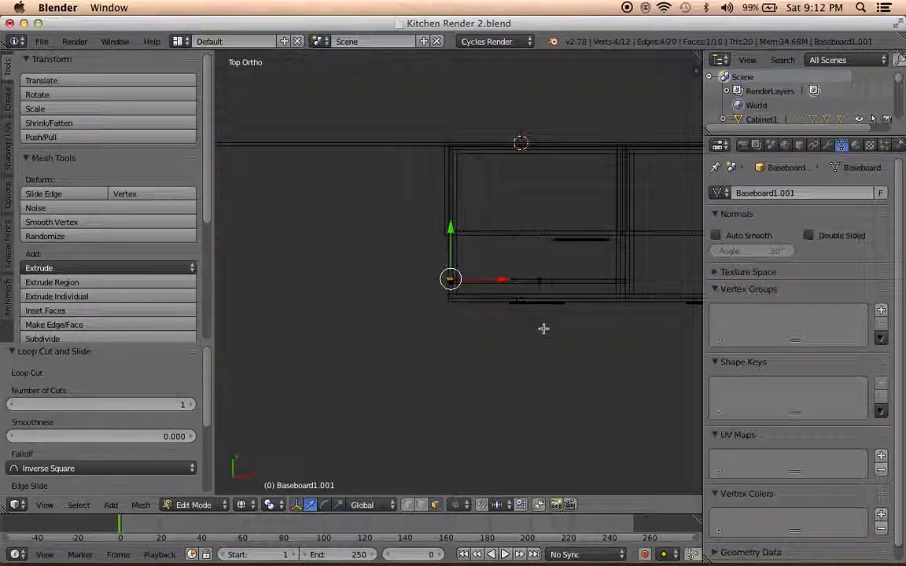
Extrude the end face 0.529 along Y
key(ctrl+r)
click(541, 295)
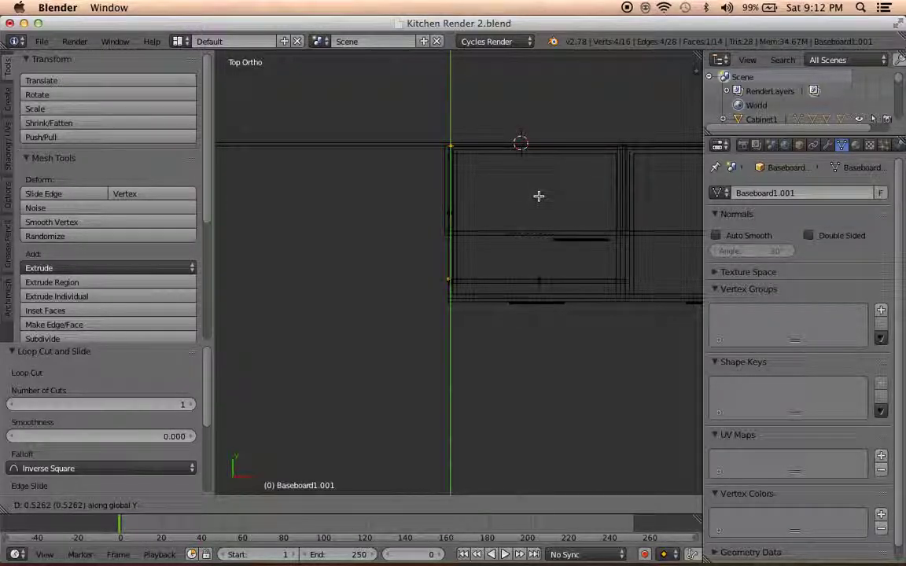
click(539, 196)
mouse_move(510, 304)
middle_down()
mouse_move(512, 259)
mouse_move(566, 205)
middle_up()
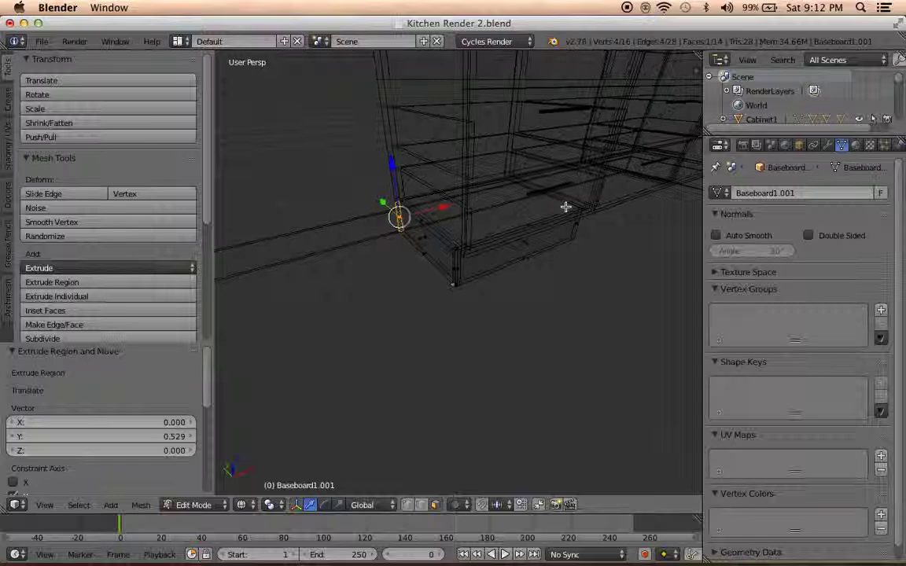
key(z)
mouse_move(391, 311)
middle_down()
mouse_move(459, 263)
mouse_move(247, 279)
mouse_move(461, 263)
mouse_move(451, 275)
middle_up()
key(Tab)
key(Tab)
Shift the end section 1.4 along X so it runs under the floor cabinet
mouse_move(551, 283)
middle_down()
mouse_move(503, 299)
mouse_move(522, 314)
mouse_move(313, 336)
middle_up()
key(KP_1)
key(z)
drag(421, 281, 522, 282)
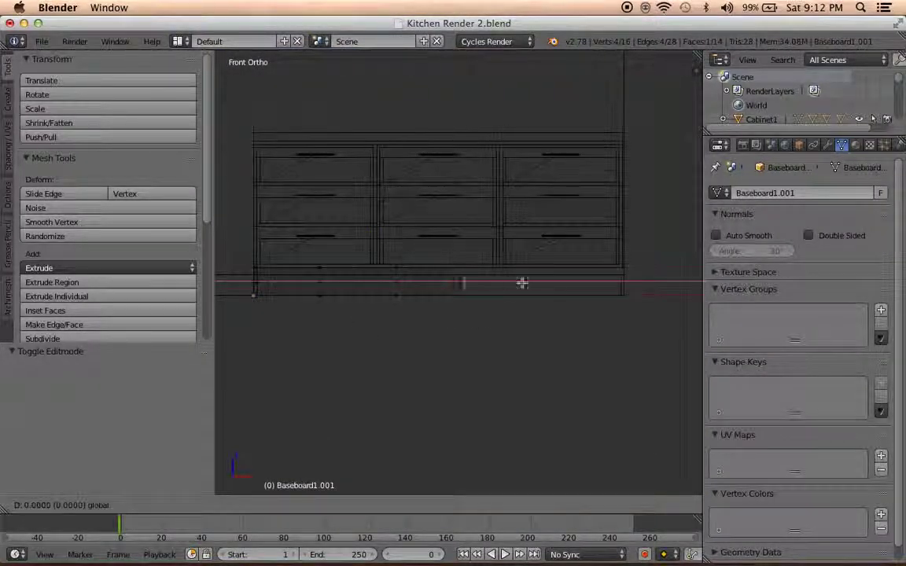
drag(639, 283, 668, 281)
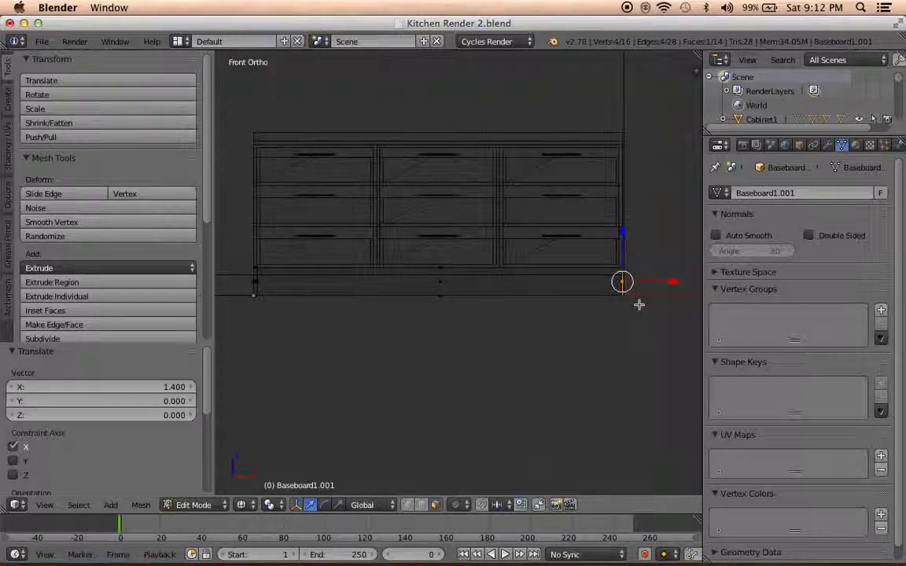
key(a)
key(z)
mouse_move(631, 305)
middle_down()
mouse_move(435, 343)
mouse_move(333, 346)
mouse_move(500, 338)
mouse_move(438, 354)
mouse_move(384, 263)
mouse_move(337, 335)
middle_up()
key(Tab)
Add a loop cut near the end of Baseboard1 in Edit Mode
right_click(379, 261)
key(Tab)
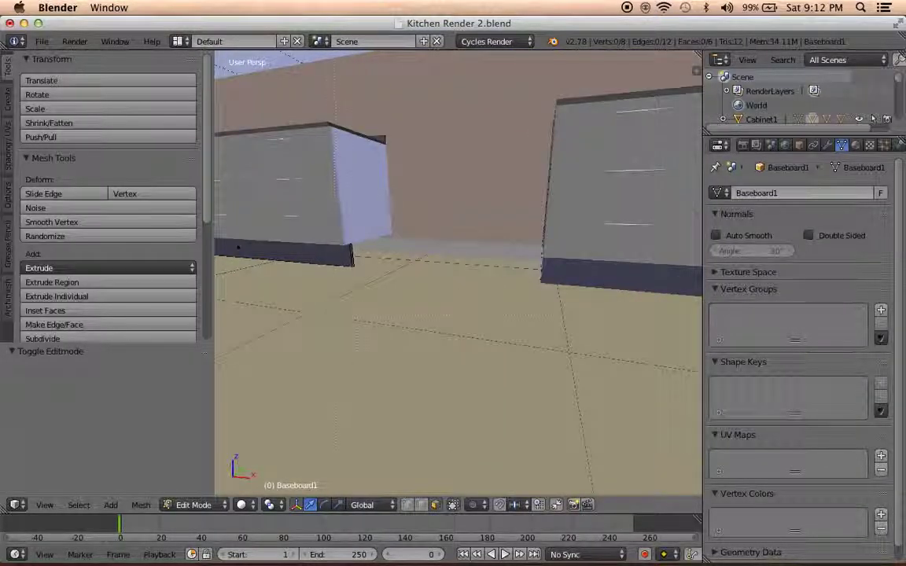
scroll(351, 252, up, 2)
scroll(362, 267, up, 3)
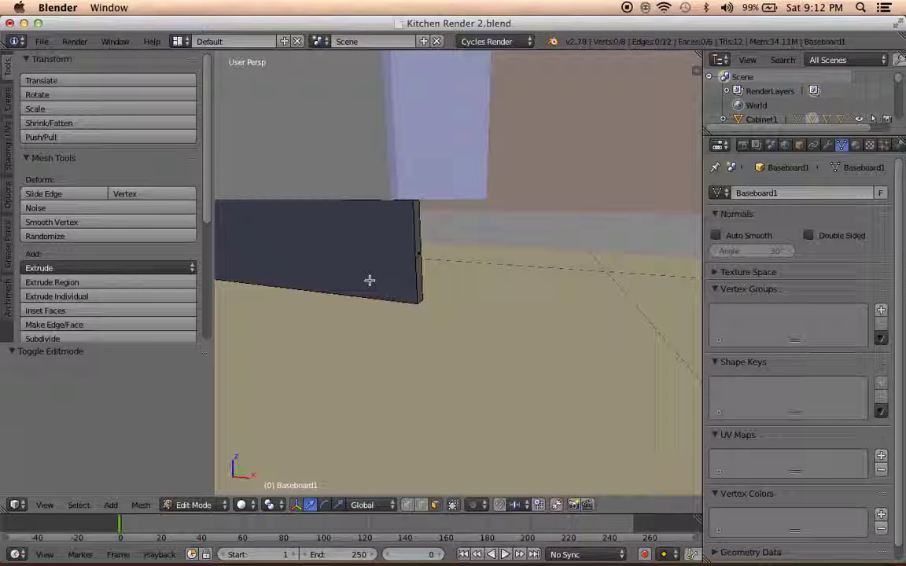
key(ctrl+r)
click(370, 280)
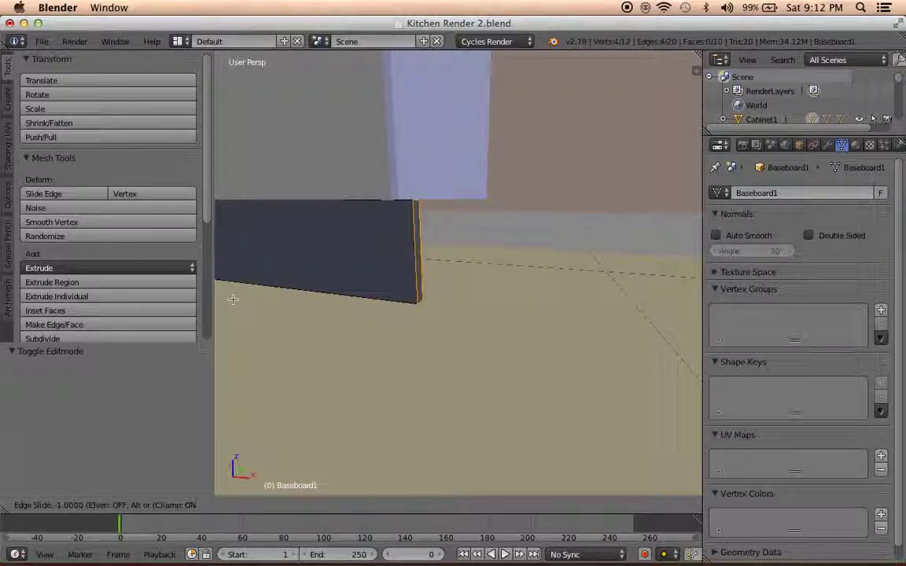
click(617, 309)
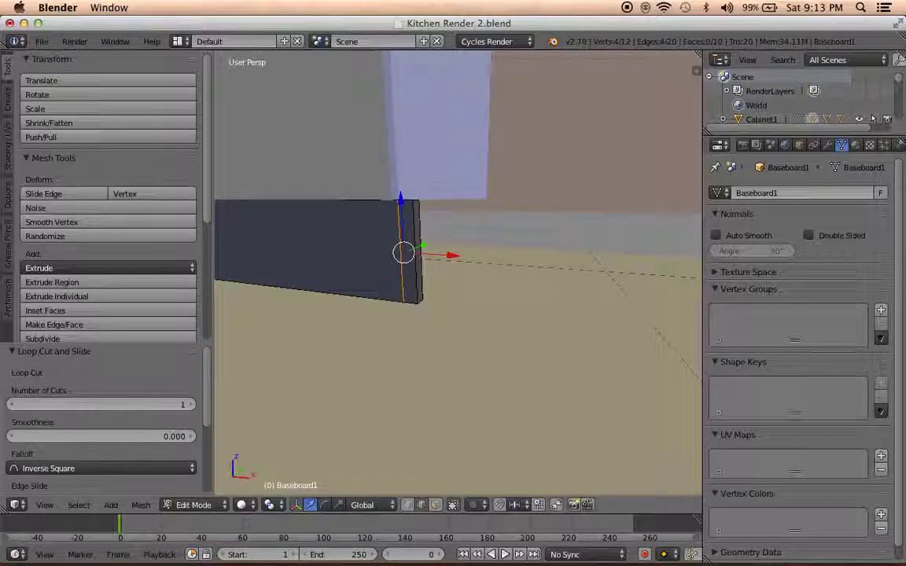
Select Baseboard1's end face and extrude it 0.355 along Y
mouse_move(401, 459)
middle_down()
mouse_move(501, 217)
mouse_move(445, 247)
middle_up()
right_click(445, 247)
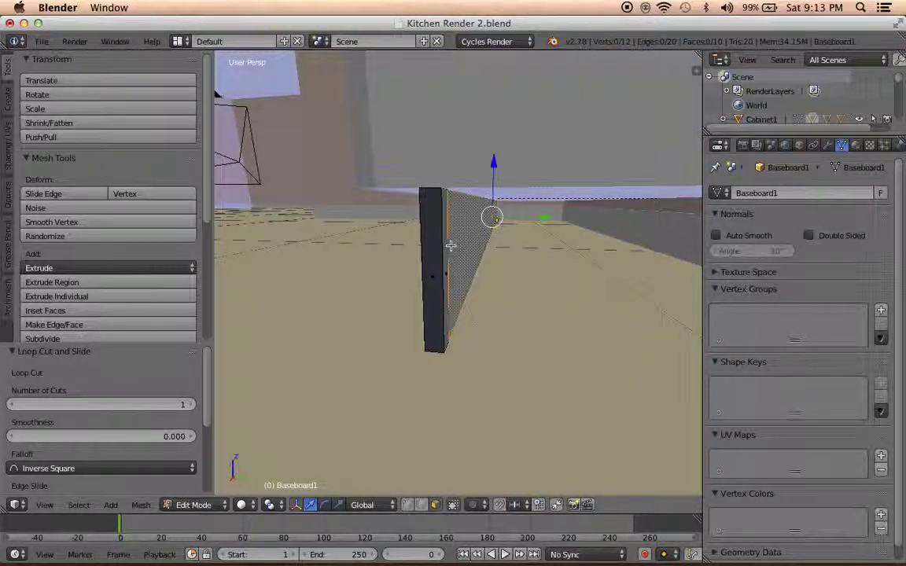
key(KP_7)
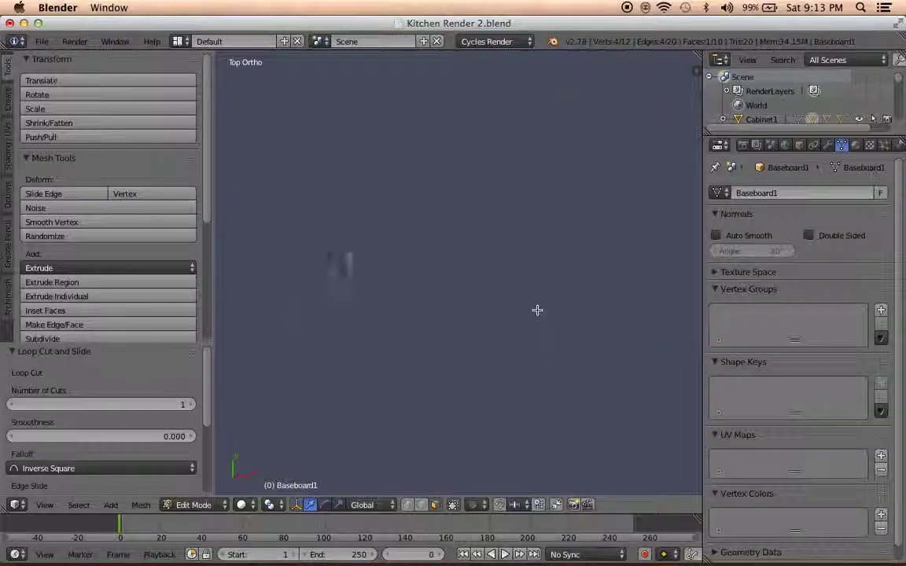
scroll(537, 310, up, 3)
key(e)
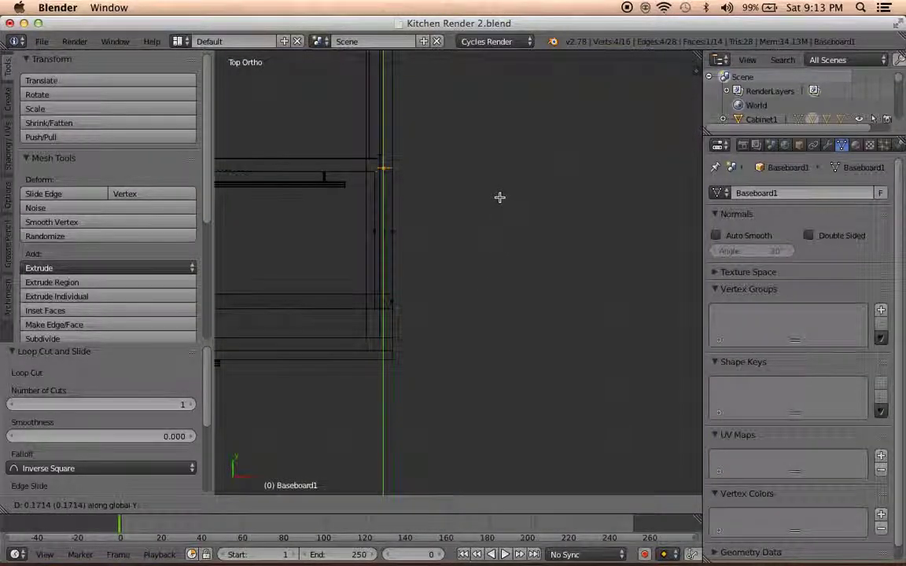
click(473, 71)
Push the new end face a further 0.179 along Y and return to Object Mode
shift+middle_drag(456, 148, 489, 365)
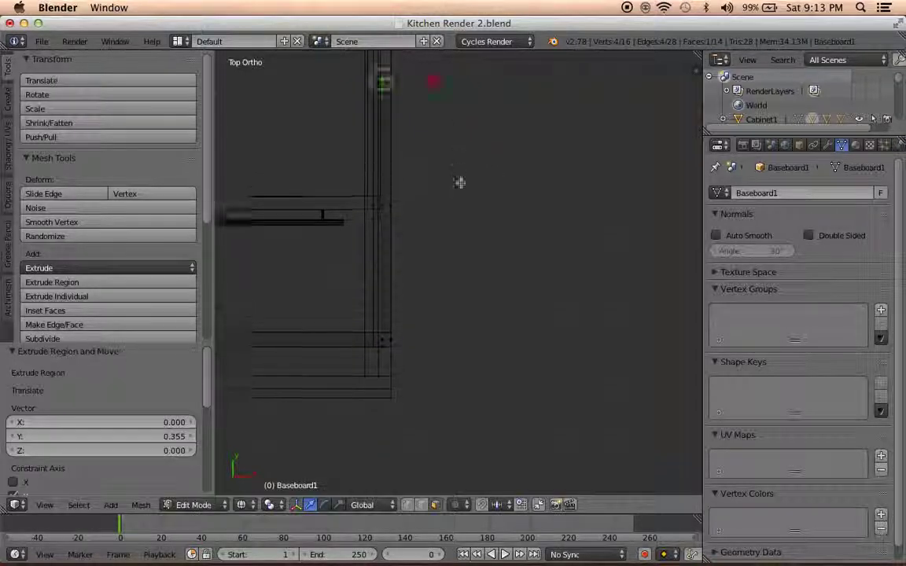
drag(409, 223, 418, 115)
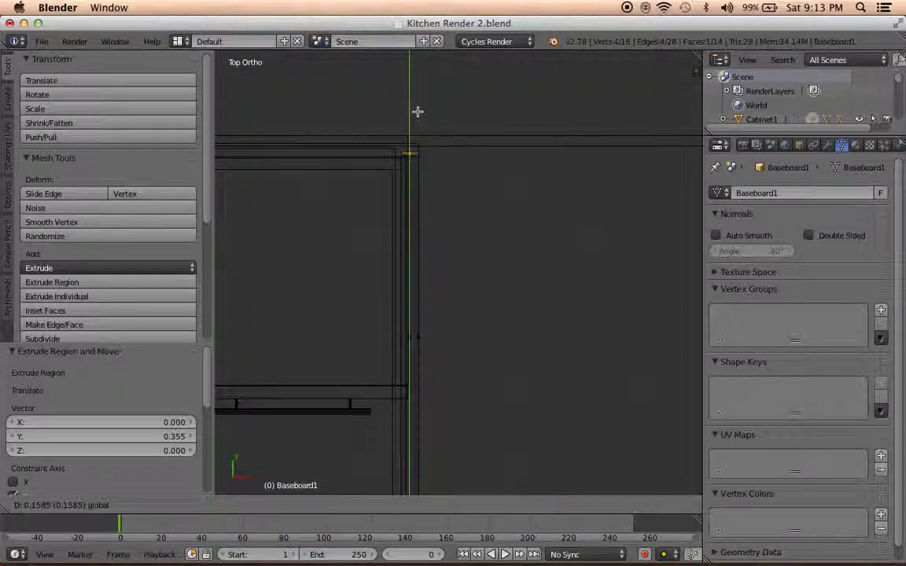
click(421, 100)
mouse_move(408, 369)
middle_down()
mouse_move(522, 298)
mouse_move(500, 337)
middle_up()
scroll(394, 279, up, 5)
key(a)
key(z)
scroll(394, 279, down, 2)
mouse_move(390, 303)
middle_down()
mouse_move(333, 295)
mouse_move(473, 265)
middle_up()
key(Tab)
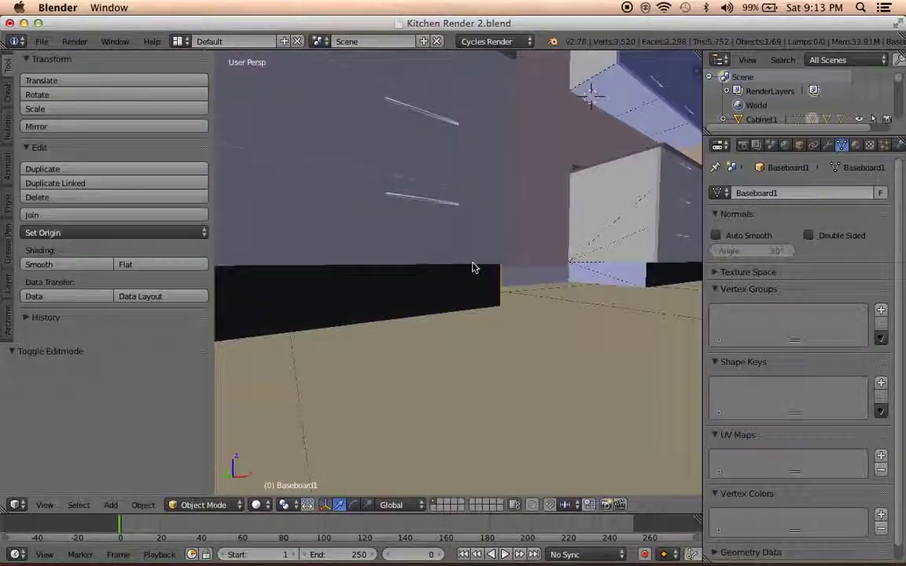
Review Baseboard1's material settings and the scene's render settings
scroll(474, 272, down, 2)
scroll(473, 274, down, 2)
scroll(473, 274, down, 1)
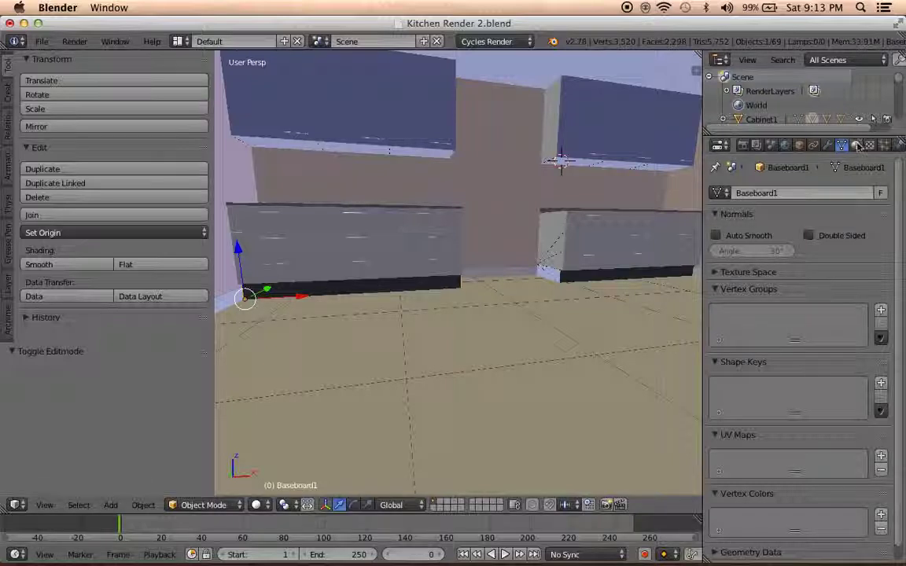
click(856, 146)
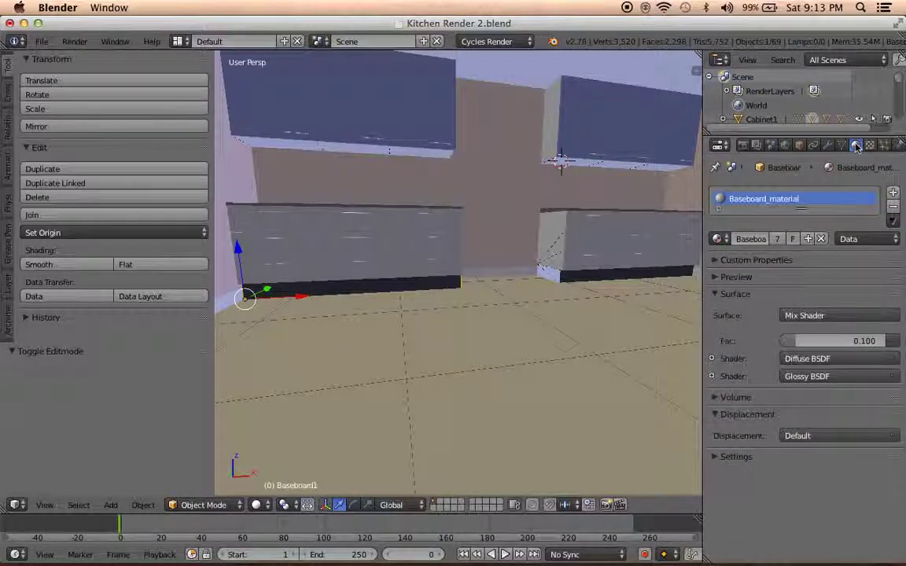
click(742, 145)
Switch to solid shading and inspect the cabinets and Countertop3.001
mouse_move(472, 260)
middle_down()
mouse_move(522, 257)
mouse_move(518, 263)
middle_up()
key(a)
key(shift+z)
mouse_move(486, 255)
middle_down()
mouse_move(328, 299)
mouse_move(500, 290)
mouse_move(399, 274)
mouse_move(433, 339)
mouse_move(457, 317)
mouse_move(495, 311)
mouse_move(374, 333)
mouse_move(395, 259)
mouse_move(376, 236)
mouse_move(397, 224)
mouse_move(431, 299)
mouse_move(517, 297)
mouse_move(481, 162)
middle_up()
scroll(495, 311, up, 5)
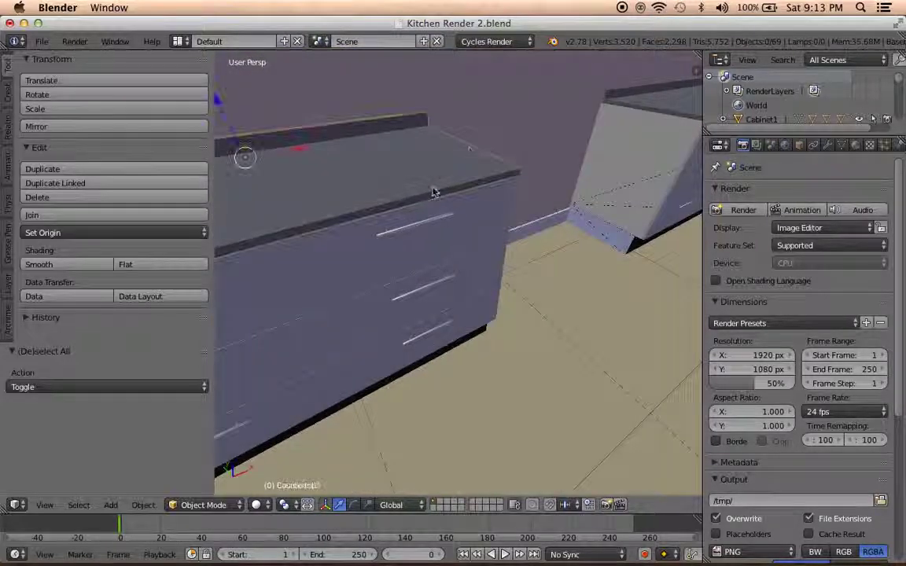
middle_drag(433, 192, 503, 158)
right_click(551, 135)
mouse_move(551, 135)
middle_down()
mouse_move(571, 187)
mouse_move(505, 246)
mouse_move(481, 195)
mouse_move(472, 309)
mouse_move(442, 265)
mouse_move(456, 240)
mouse_move(404, 152)
mouse_move(412, 81)
mouse_move(404, 75)
mouse_move(619, 299)
mouse_move(556, 318)
mouse_move(382, 218)
mouse_move(471, 246)
mouse_move(491, 299)
mouse_move(500, 265)
mouse_move(414, 273)
mouse_move(507, 269)
mouse_move(375, 234)
mouse_move(481, 255)
mouse_move(460, 259)
mouse_move(509, 271)
middle_up()
right_click(457, 241)
View the kitchen through the scene camera and save over Kitchen Render 2.blend
key(KP_0)
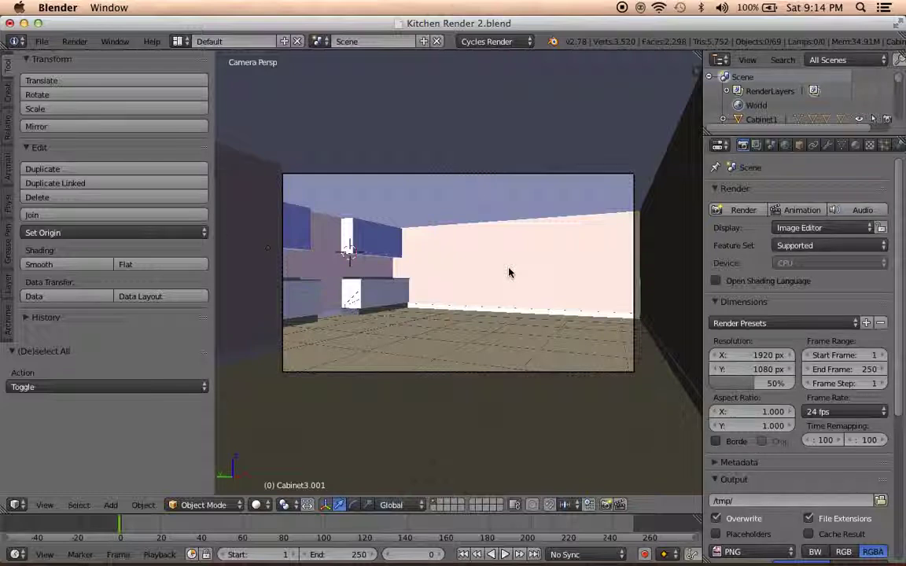
key(ctrl+s)
click(505, 273)
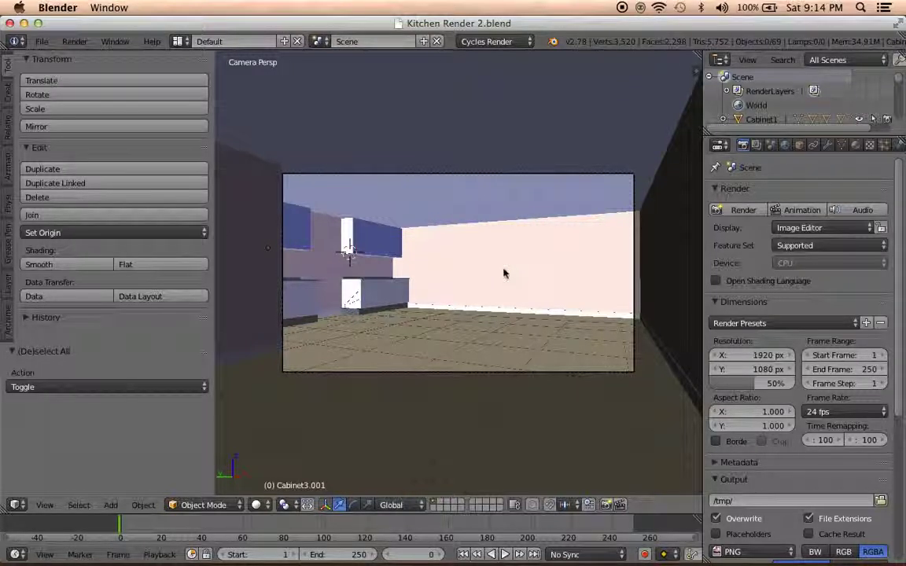